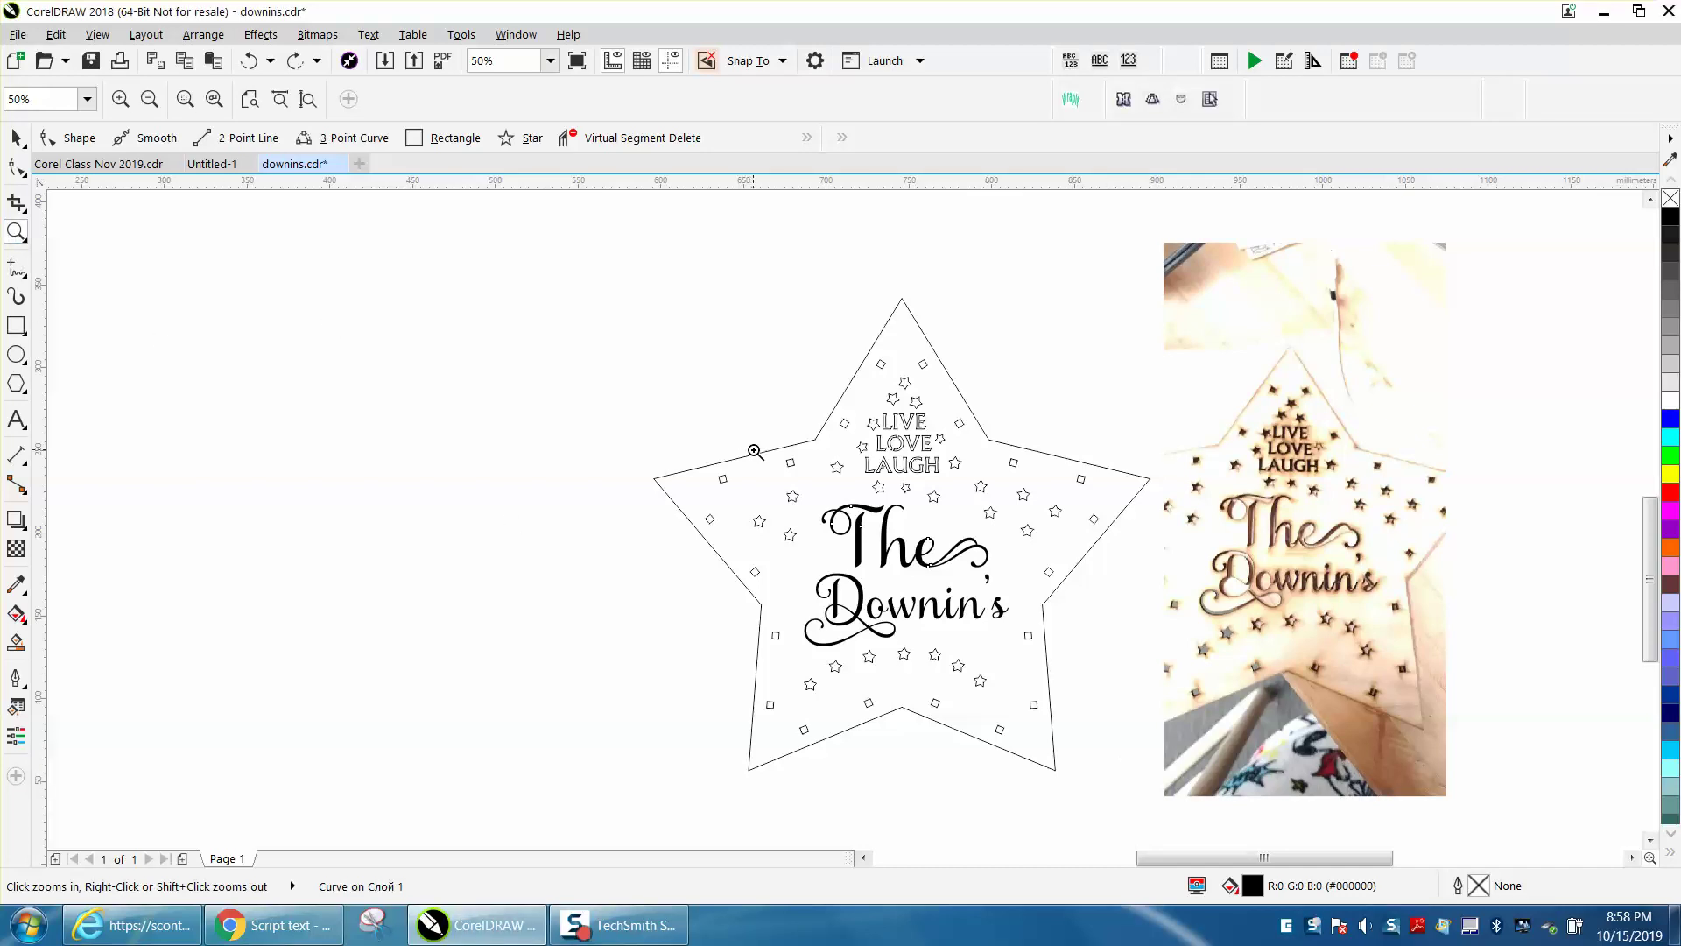
Step: Zoom in on the star design and photo, zoom back out, and select the star outline
{"action": "left_click_drag", "start_coordinate": [755, 452], "coordinate": [1473, 727]}
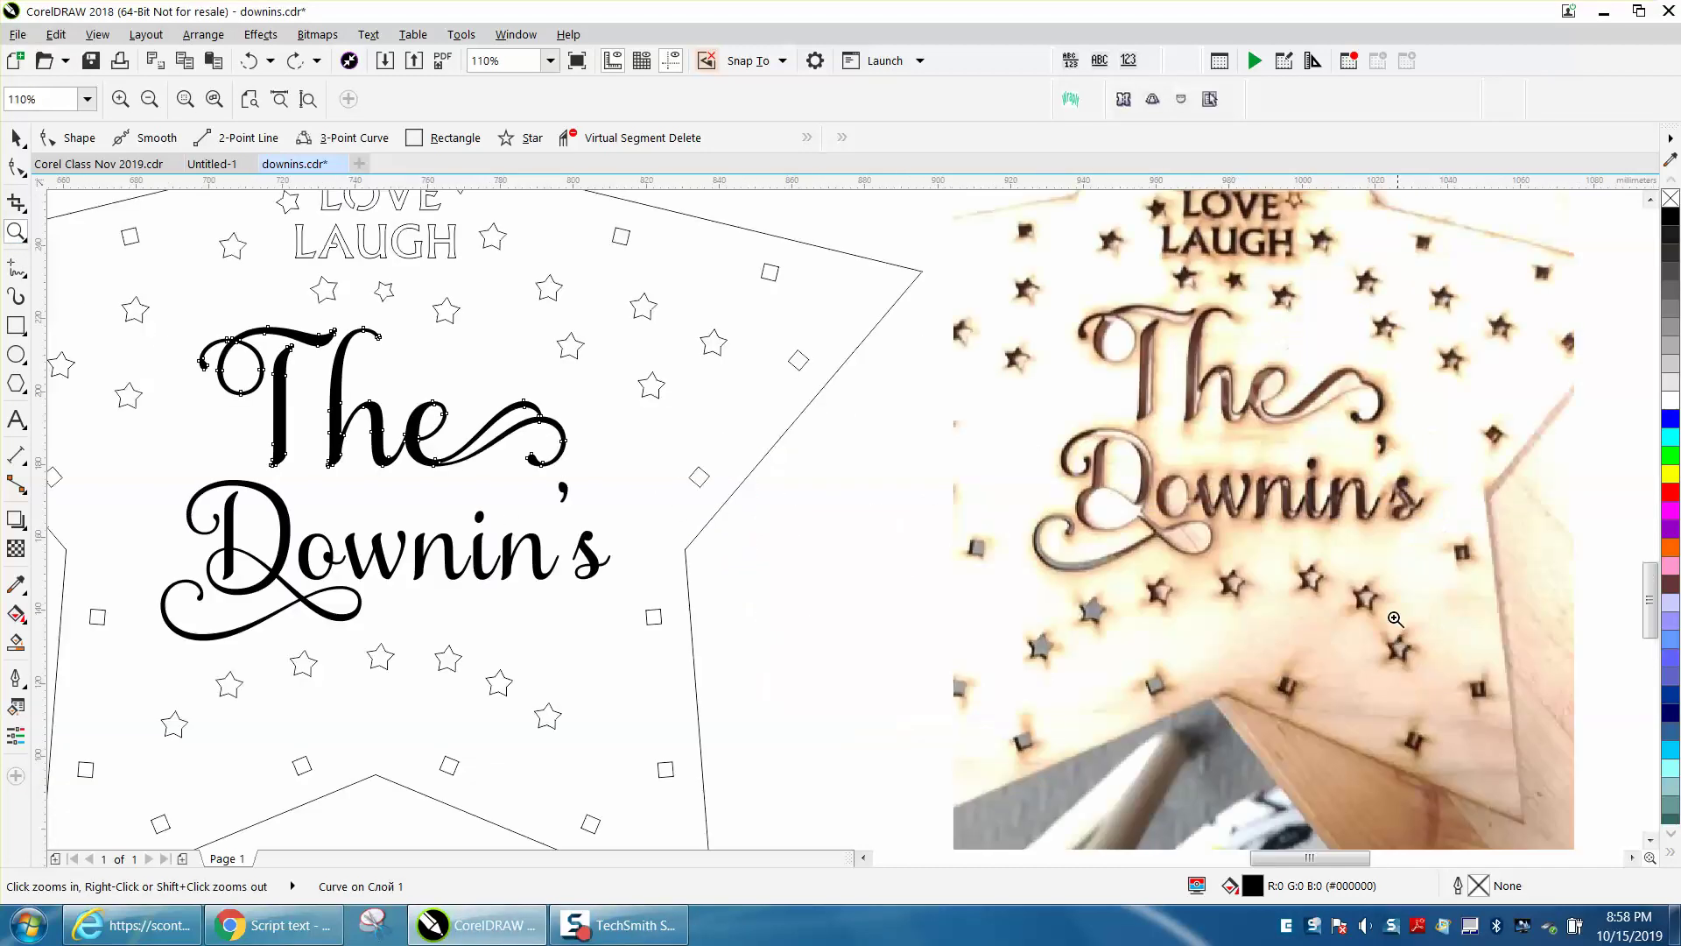
{"action": "right_click", "coordinate": [1113, 513]}
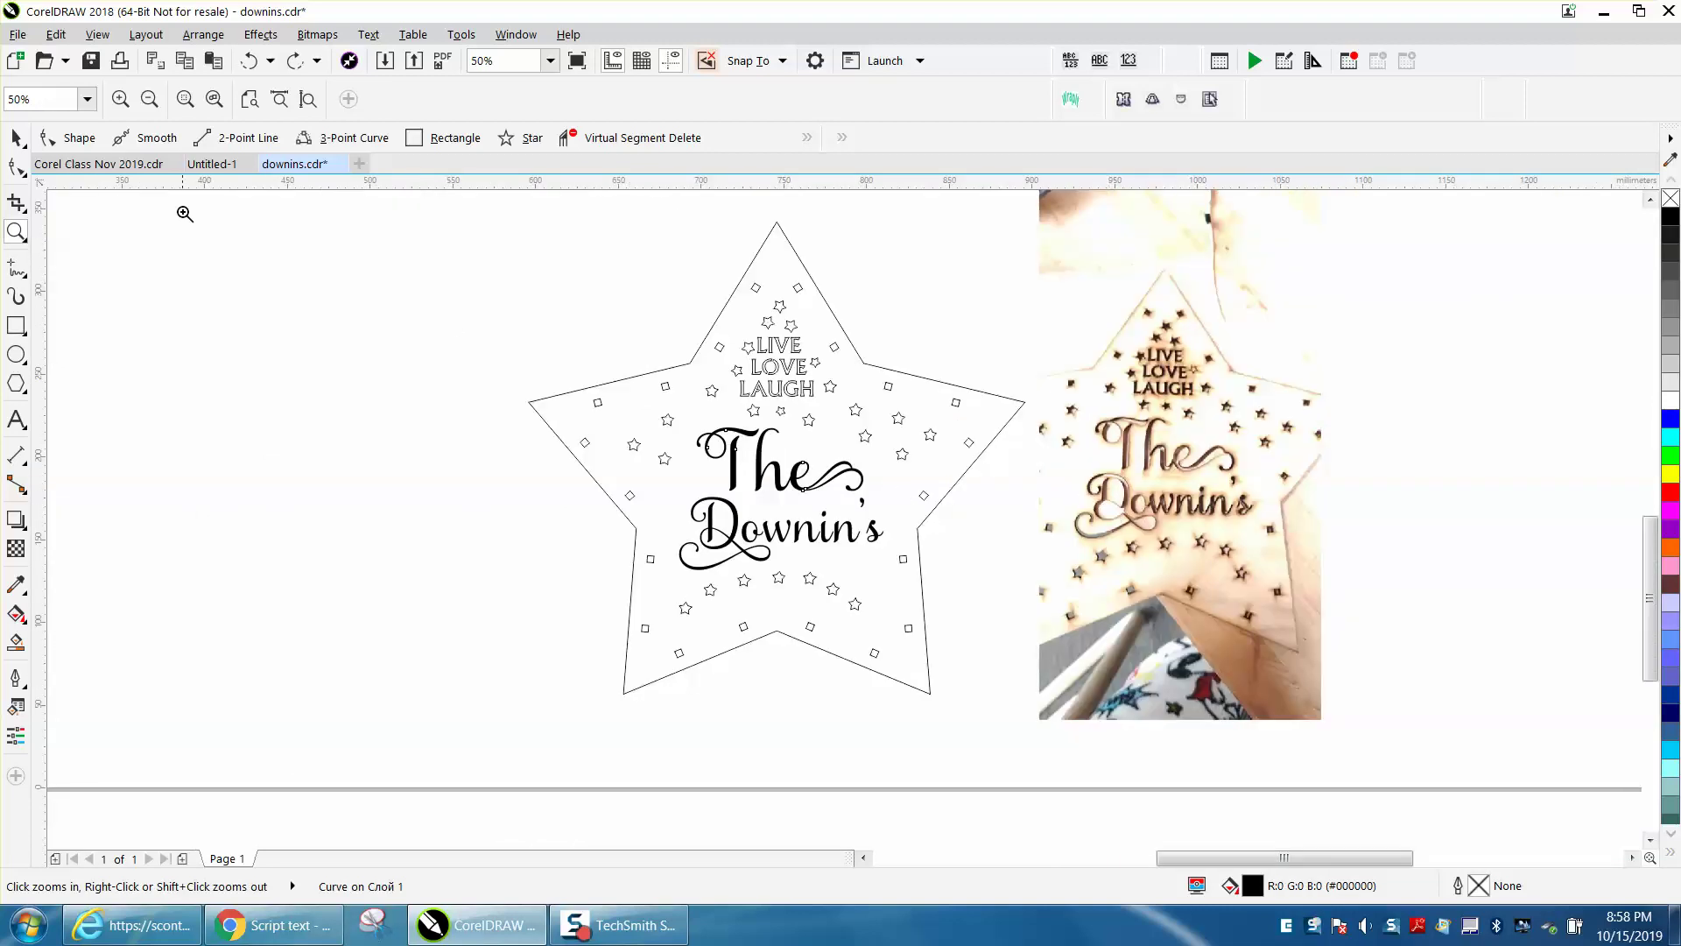
{"action": "left_click", "coordinate": [15, 137]}
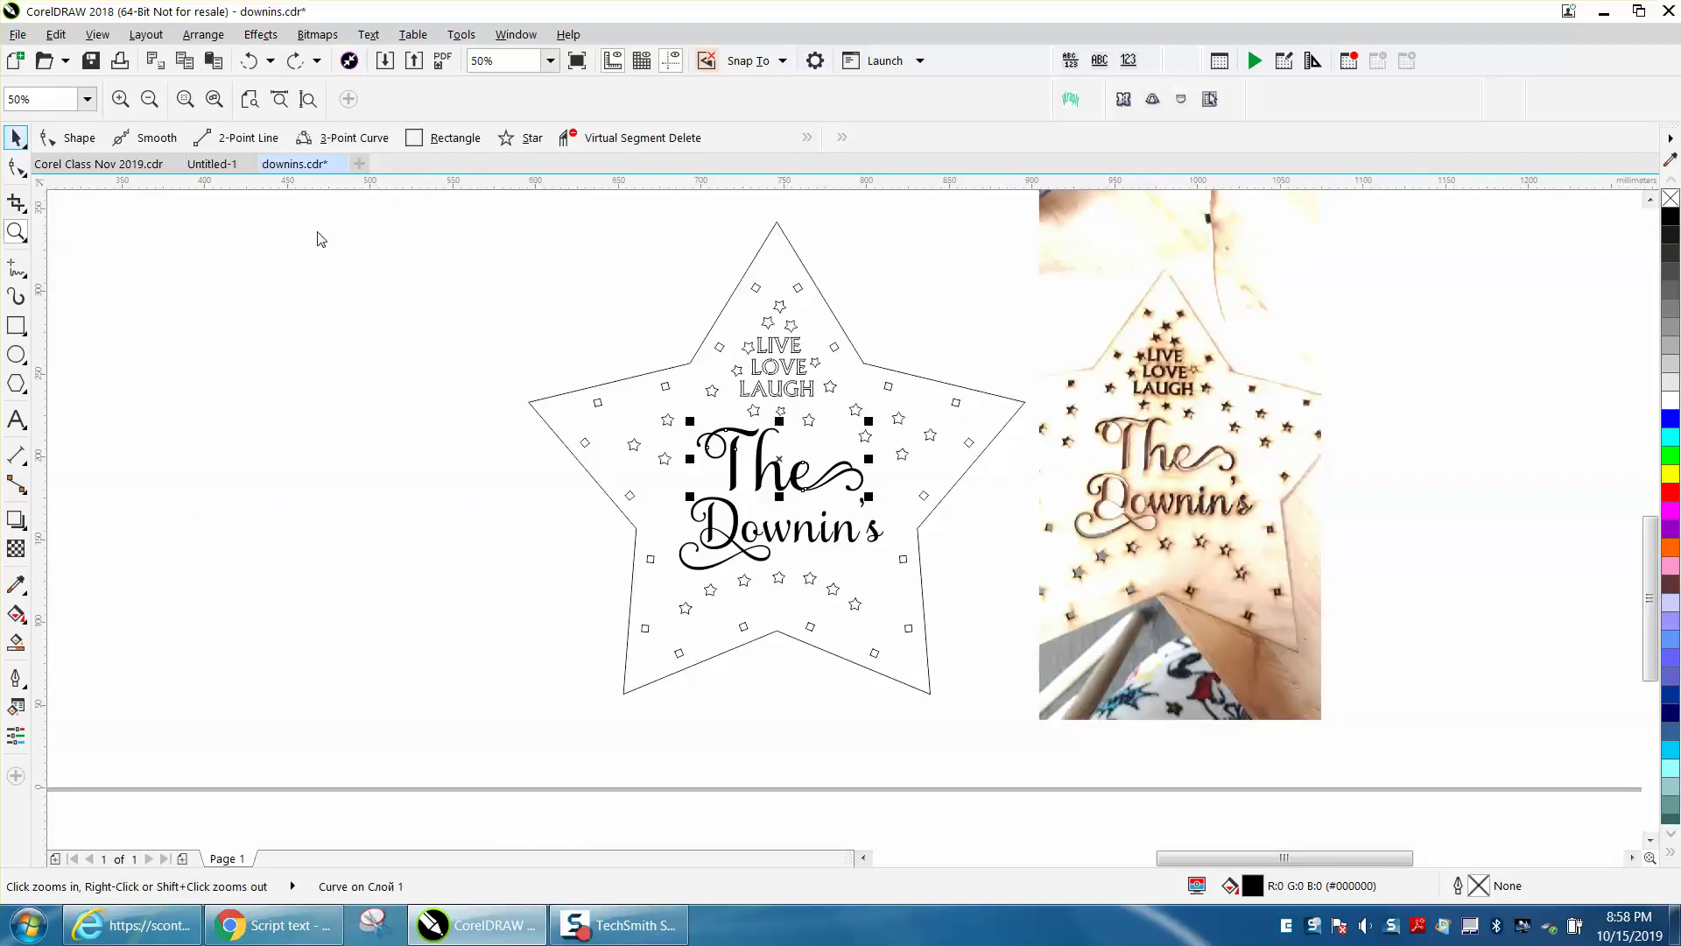
{"action": "left_click", "coordinate": [715, 327]}
{"action": "left_click", "coordinate": [287, 197]}
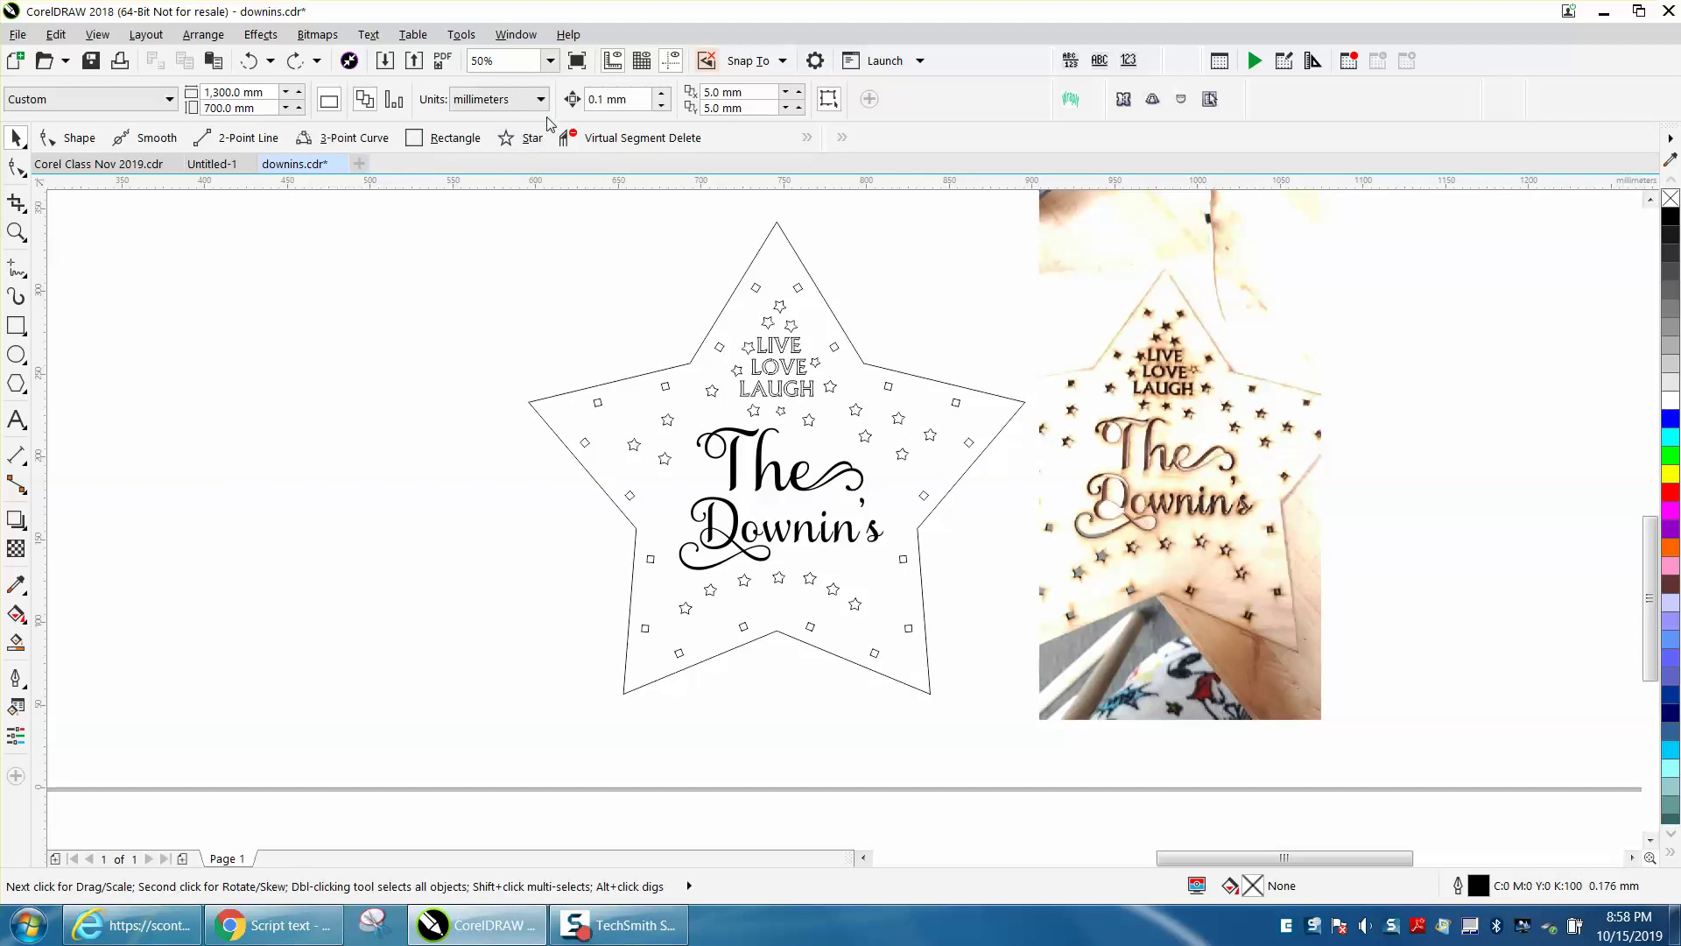
Step: Switch the measurement units to inches, then back to millimetres
{"action": "left_click", "coordinate": [540, 99]}
{"action": "left_click", "coordinate": [499, 124]}
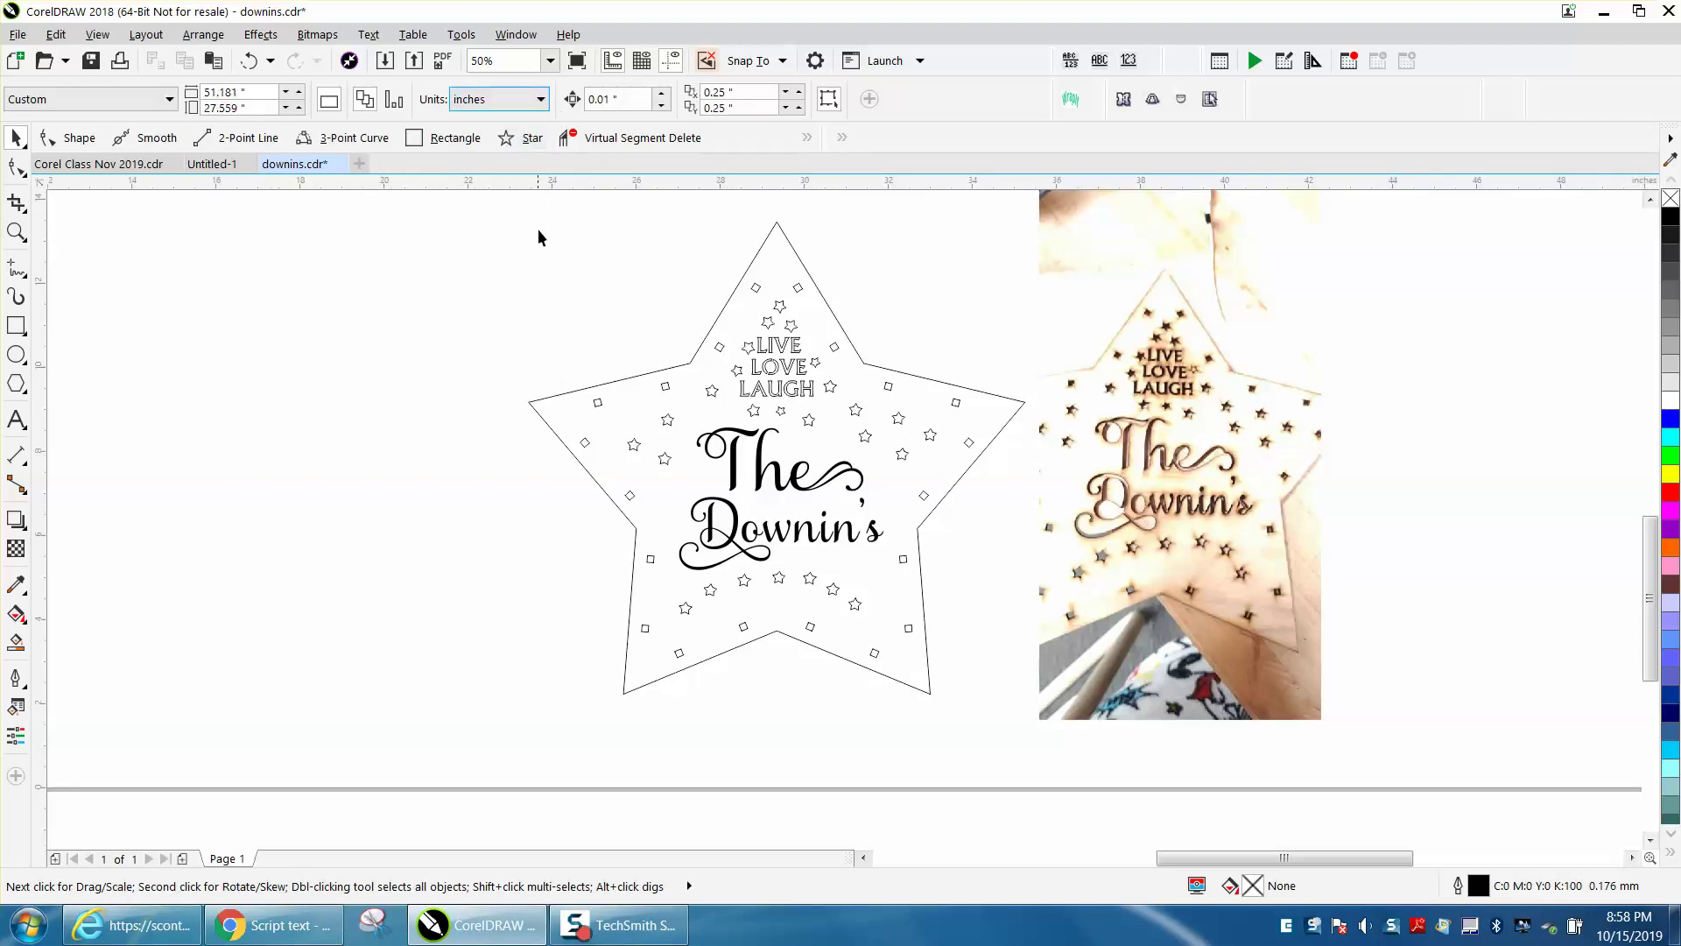
{"action": "left_click", "coordinate": [737, 290]}
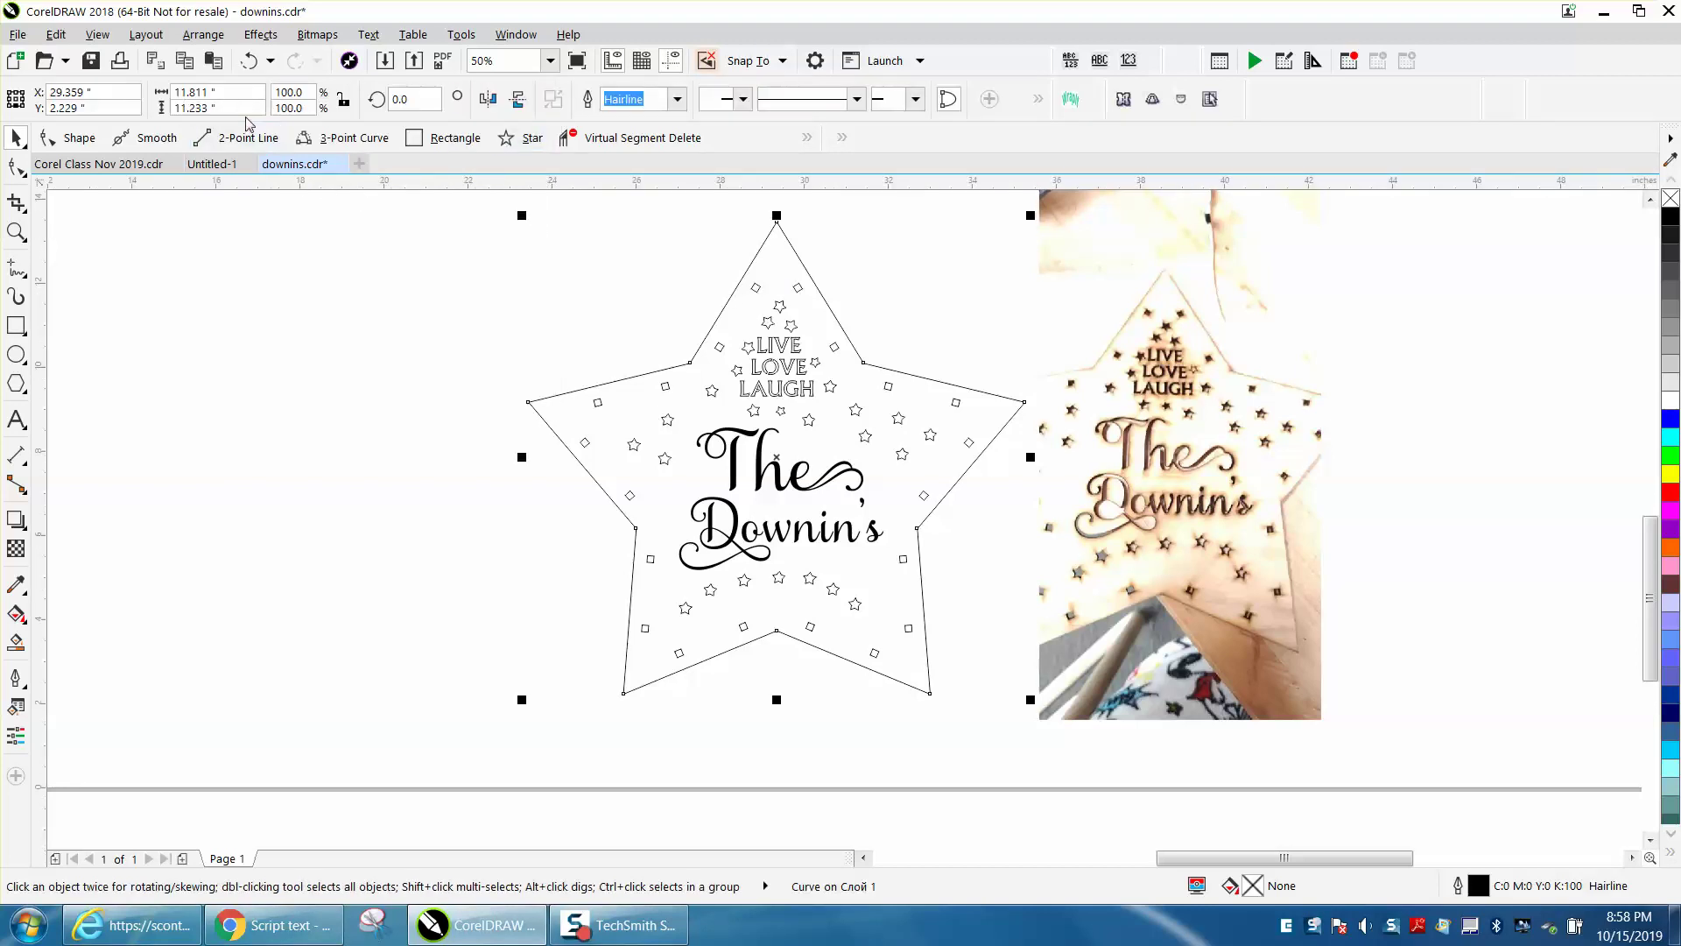
{"action": "left_click", "coordinate": [372, 240]}
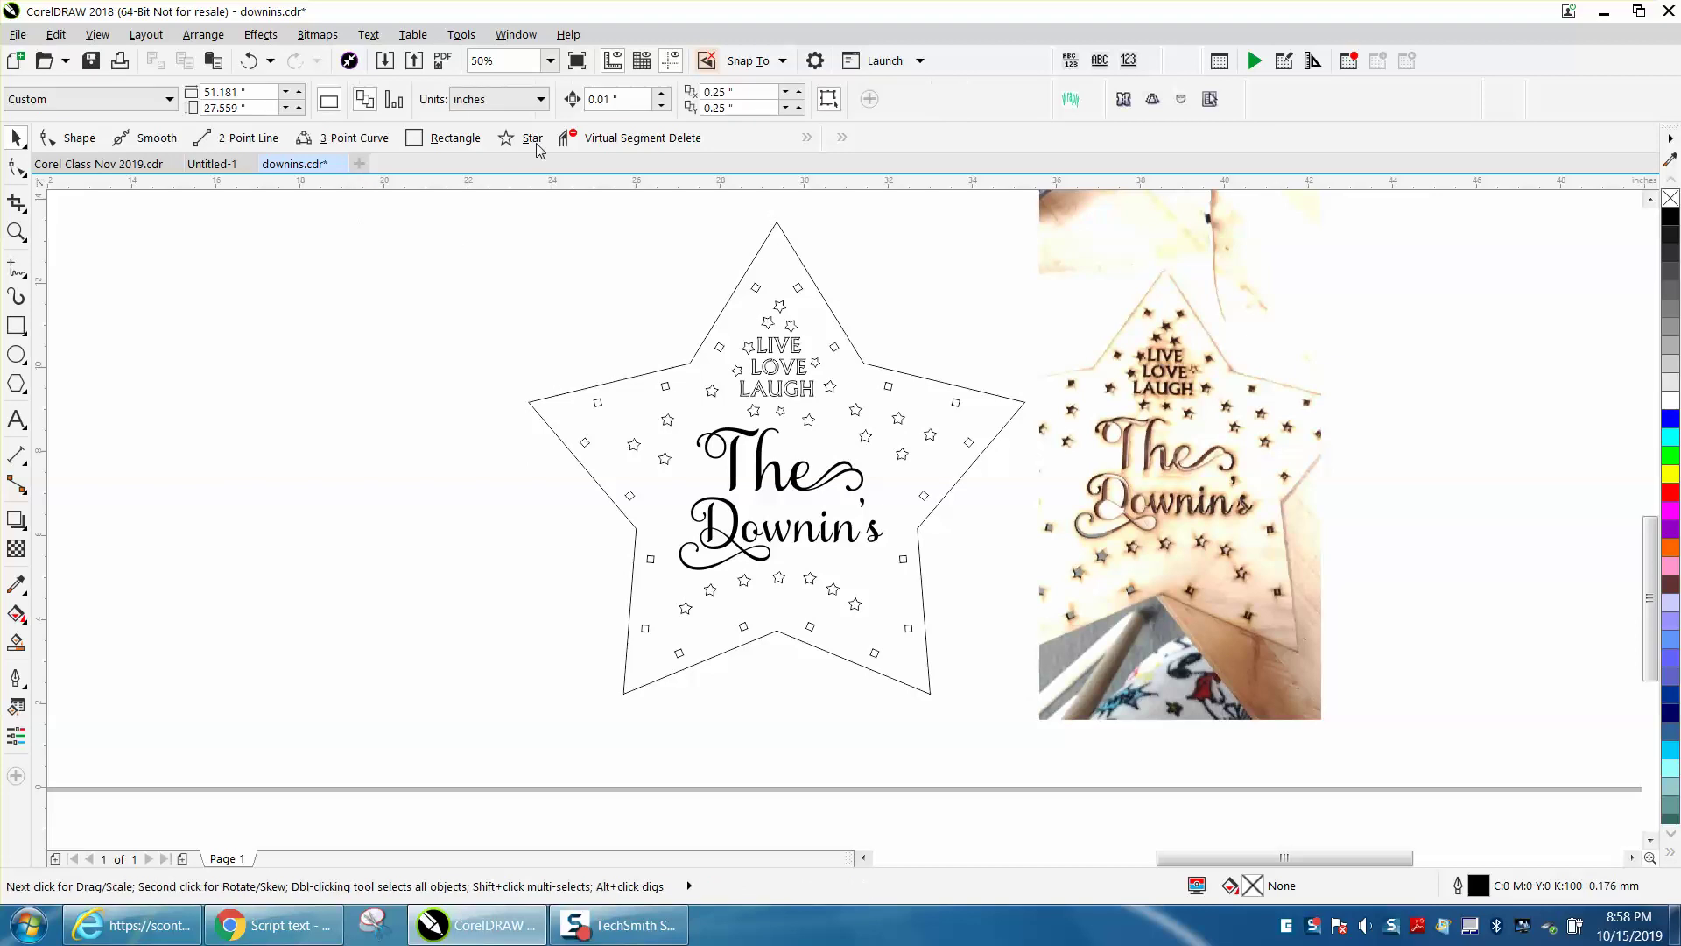
{"action": "left_click", "coordinate": [540, 99]}
{"action": "left_click", "coordinate": [491, 132]}
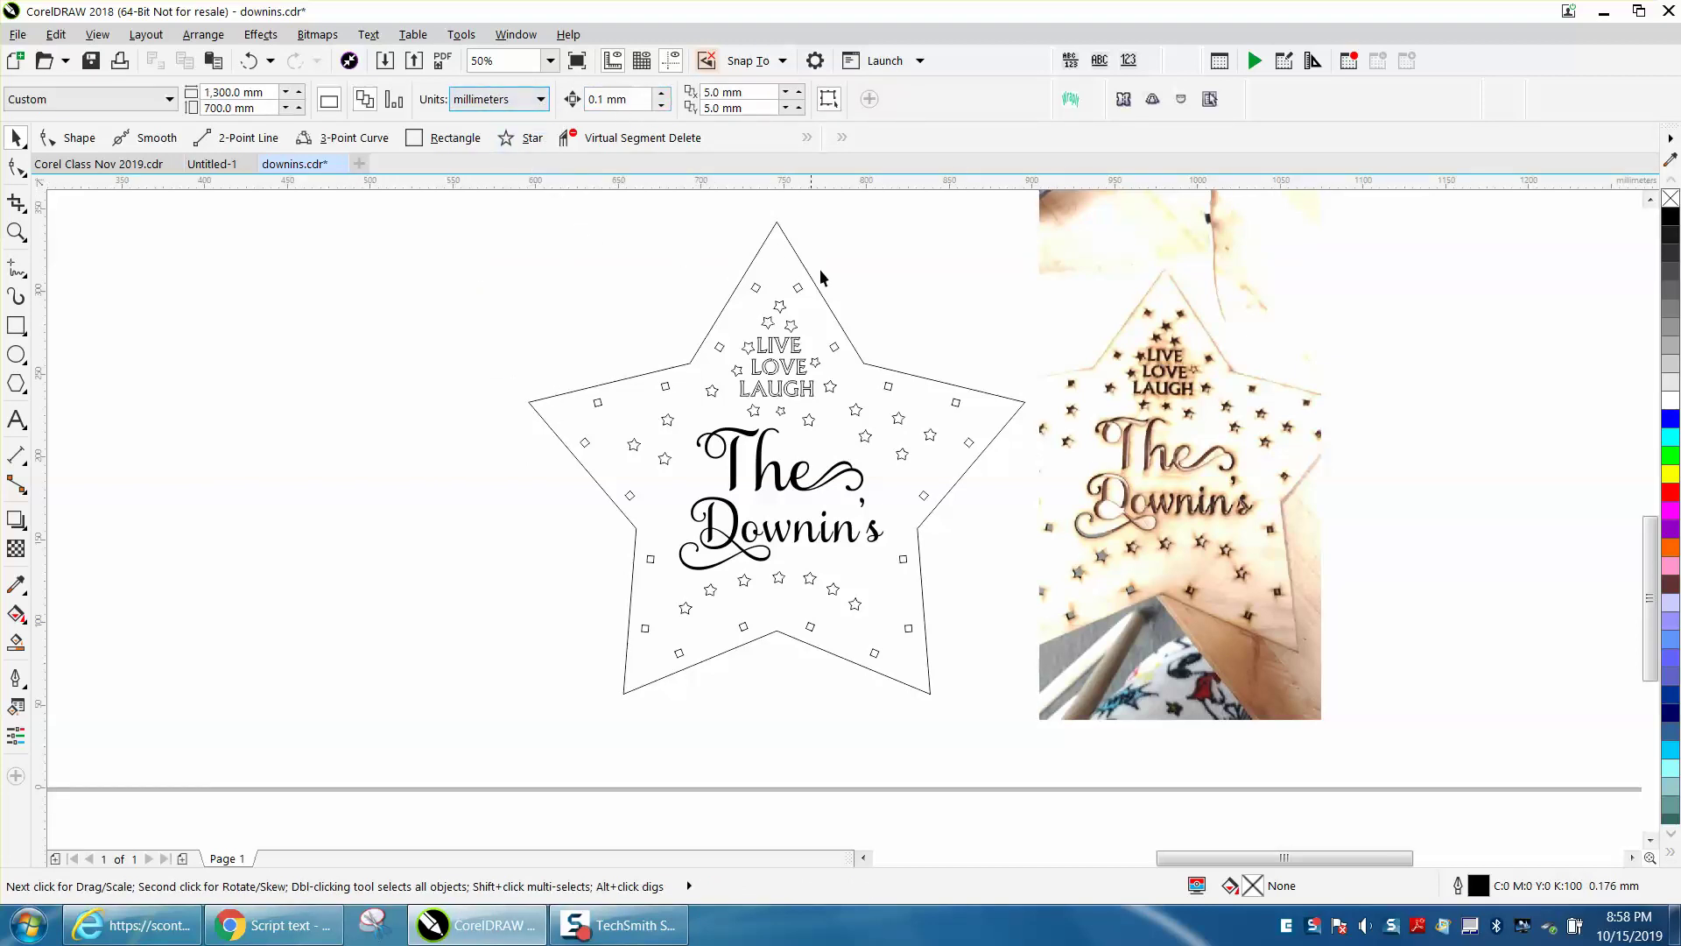
Step: Zoom in on The Downin's lettering, then on the photo's engraved lettering to compare
{"action": "left_click", "coordinate": [16, 230]}
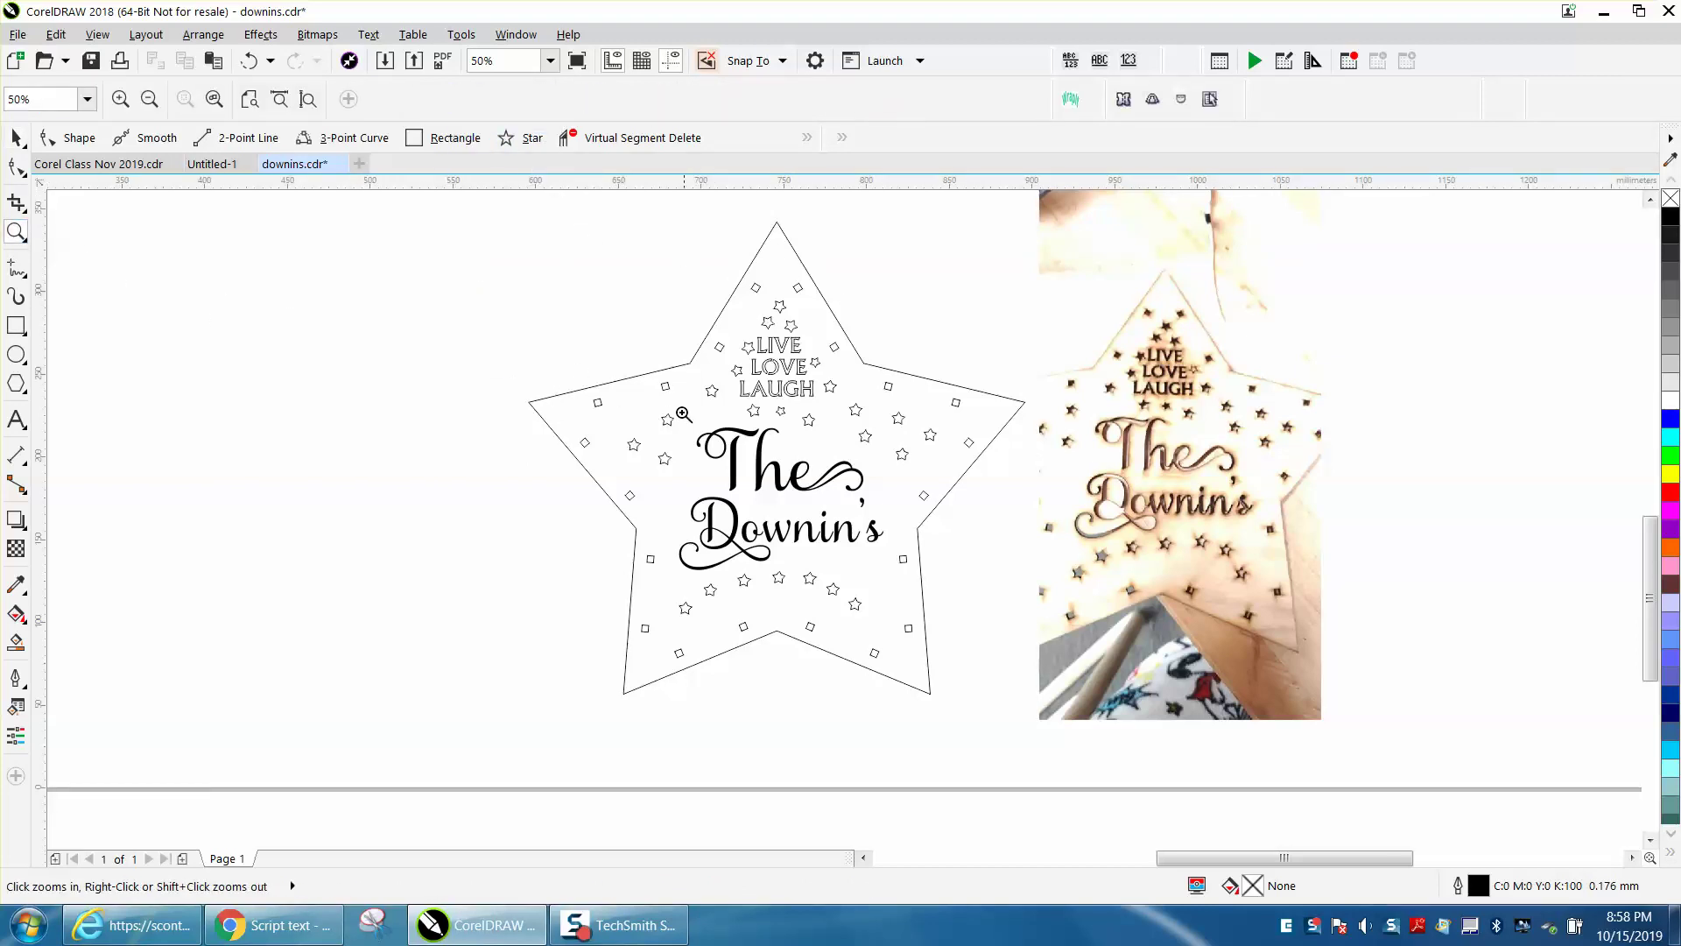
{"action": "left_click_drag", "start_coordinate": [683, 415], "coordinate": [972, 599]}
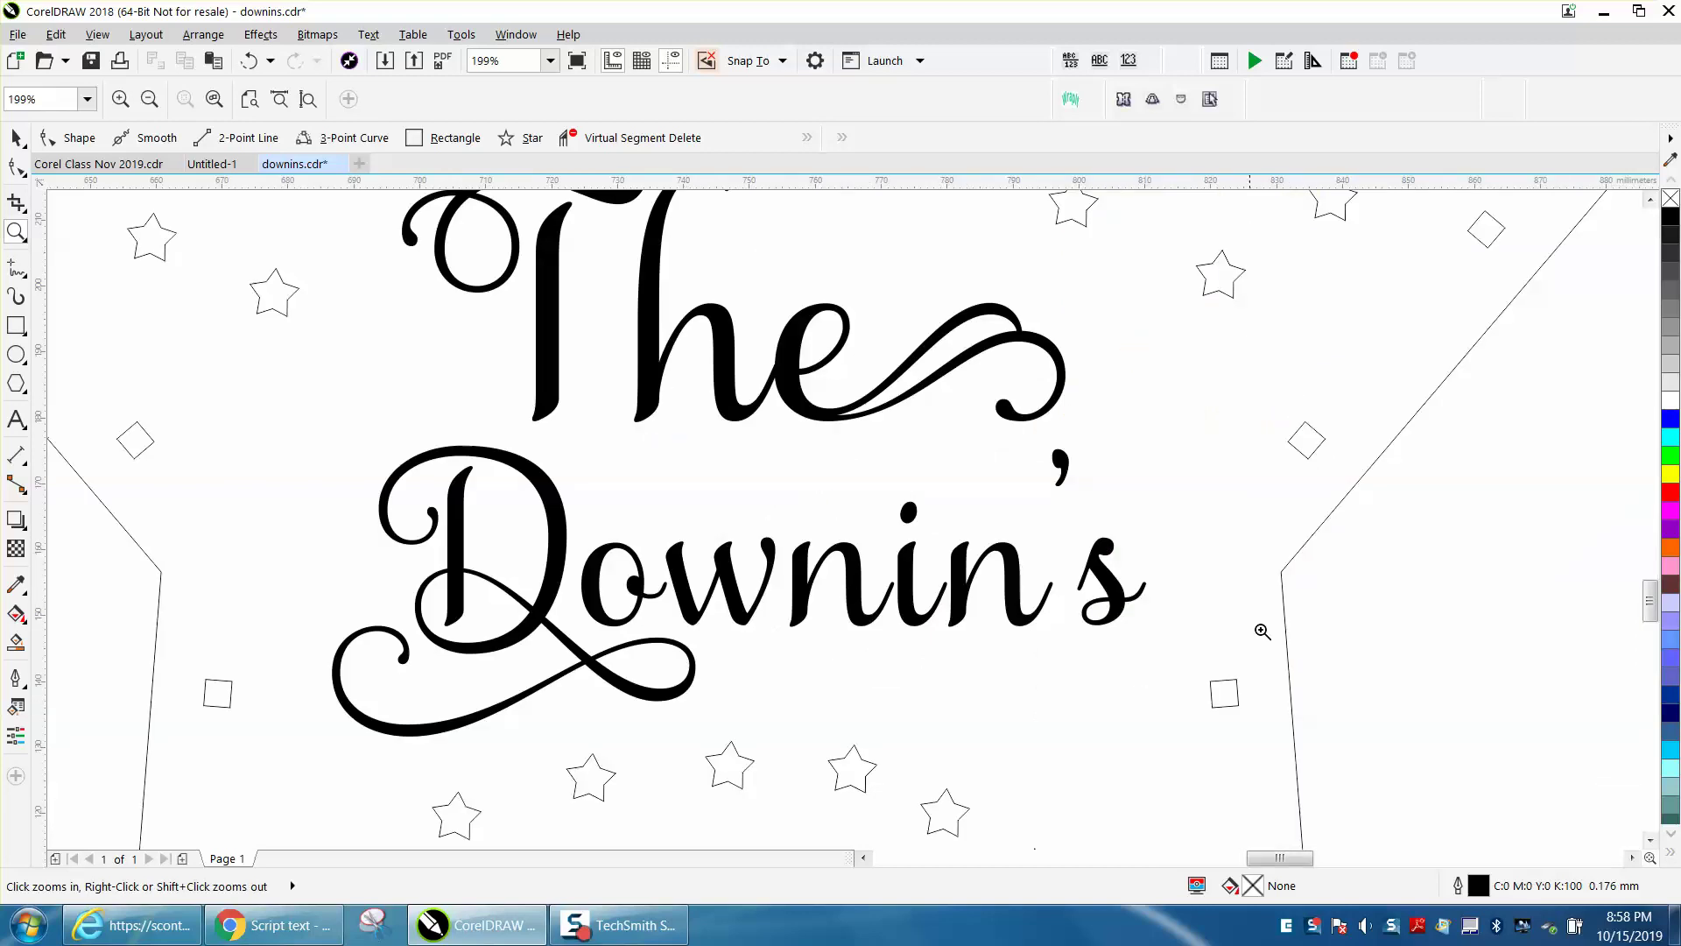
{"action": "right_click", "coordinate": [746, 400]}
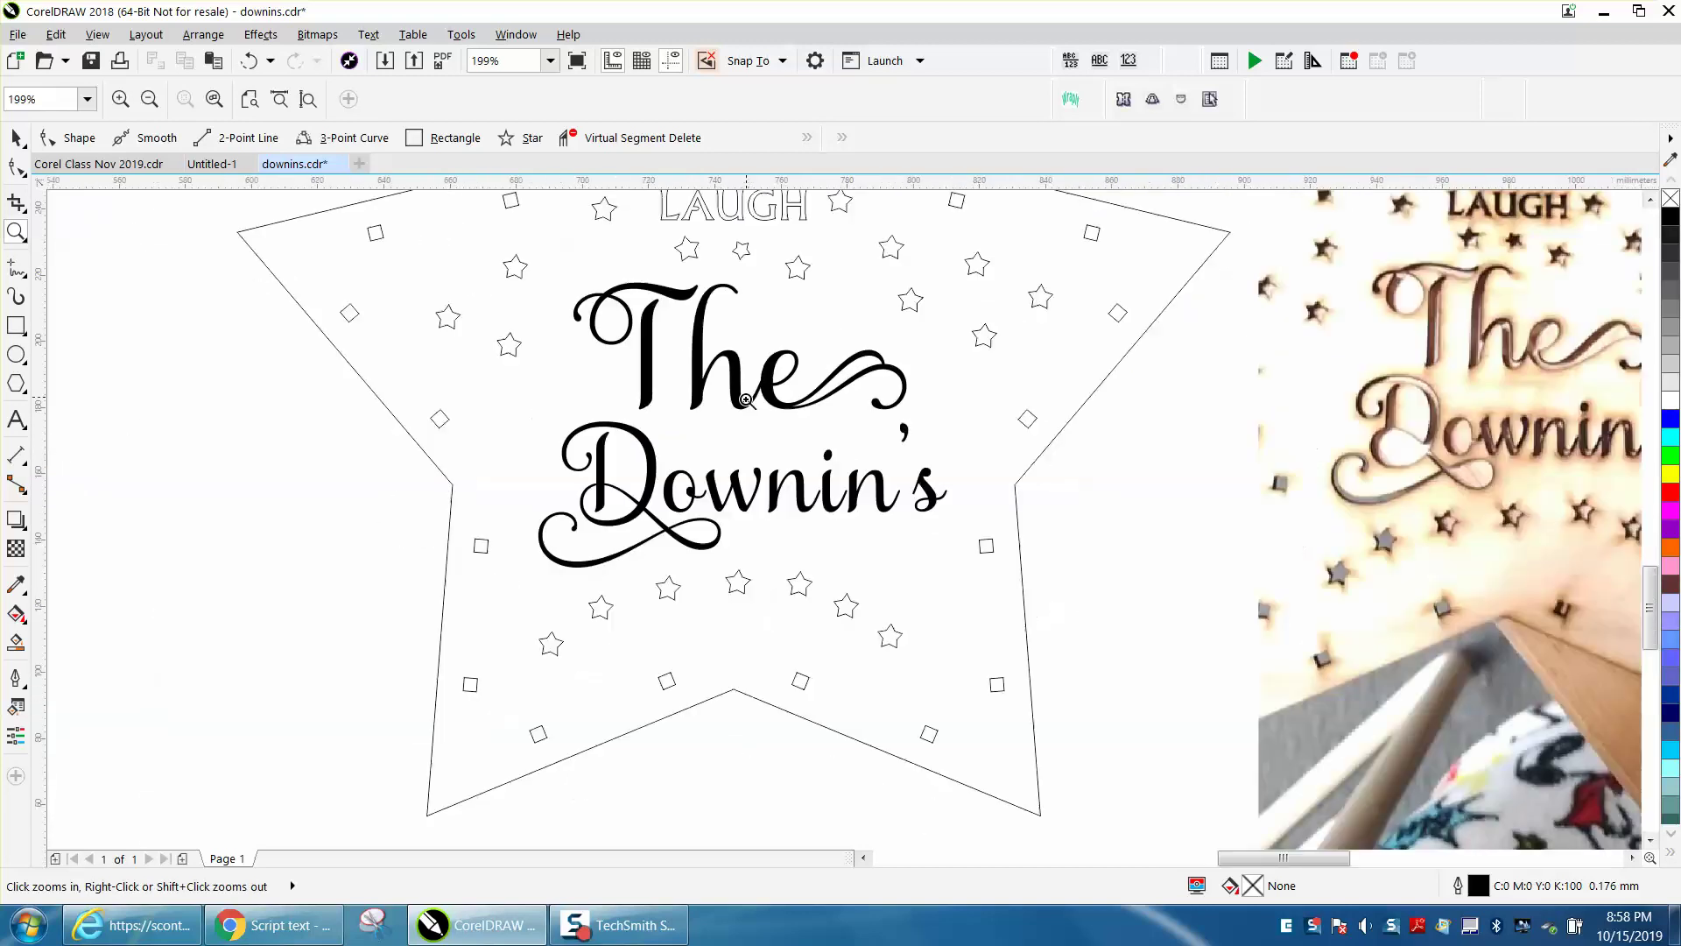
{"action": "right_click", "coordinate": [746, 400]}
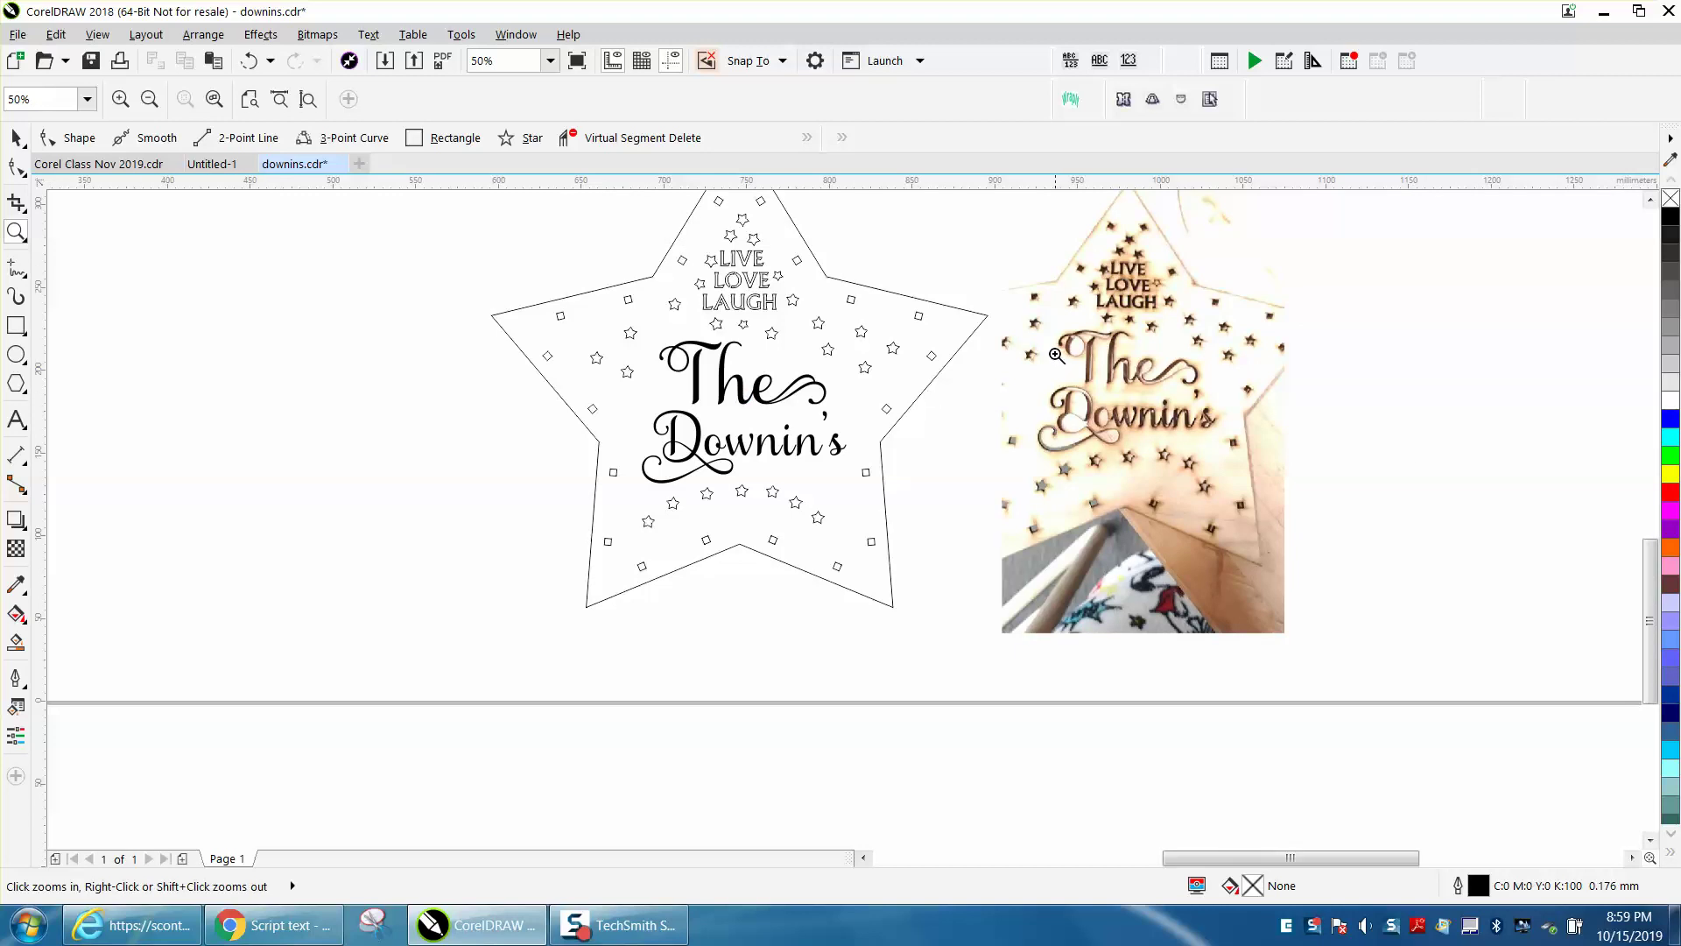
{"action": "left_click_drag", "start_coordinate": [1036, 322], "coordinate": [1259, 478]}
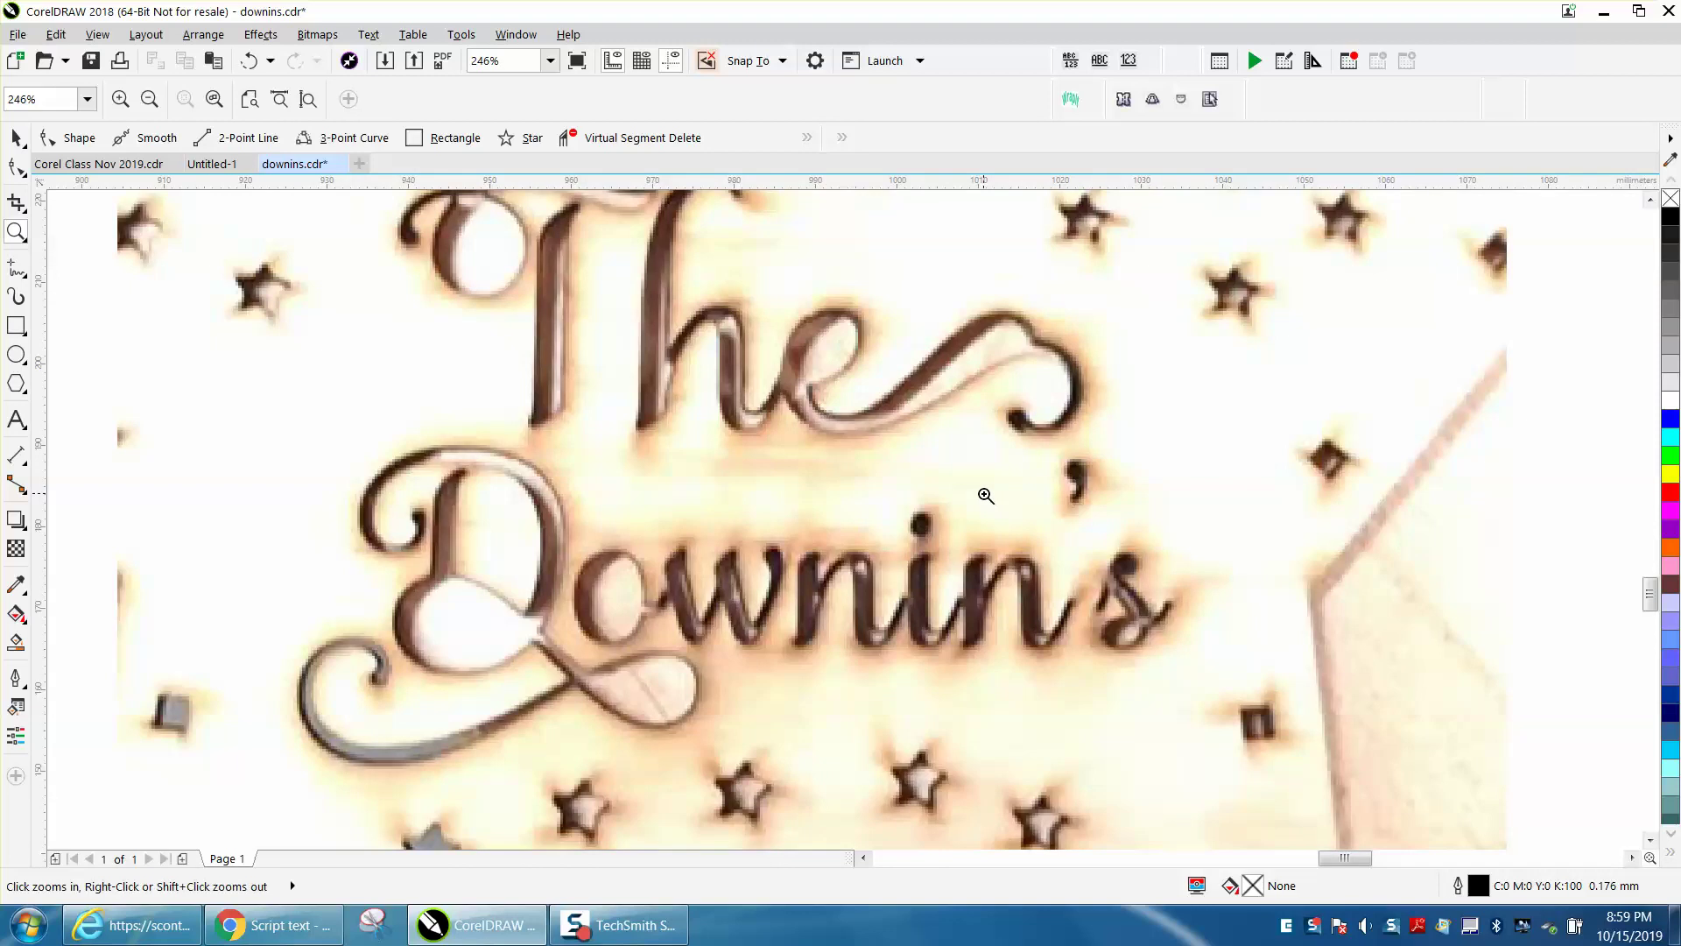
{"action": "right_click", "coordinate": [864, 597]}
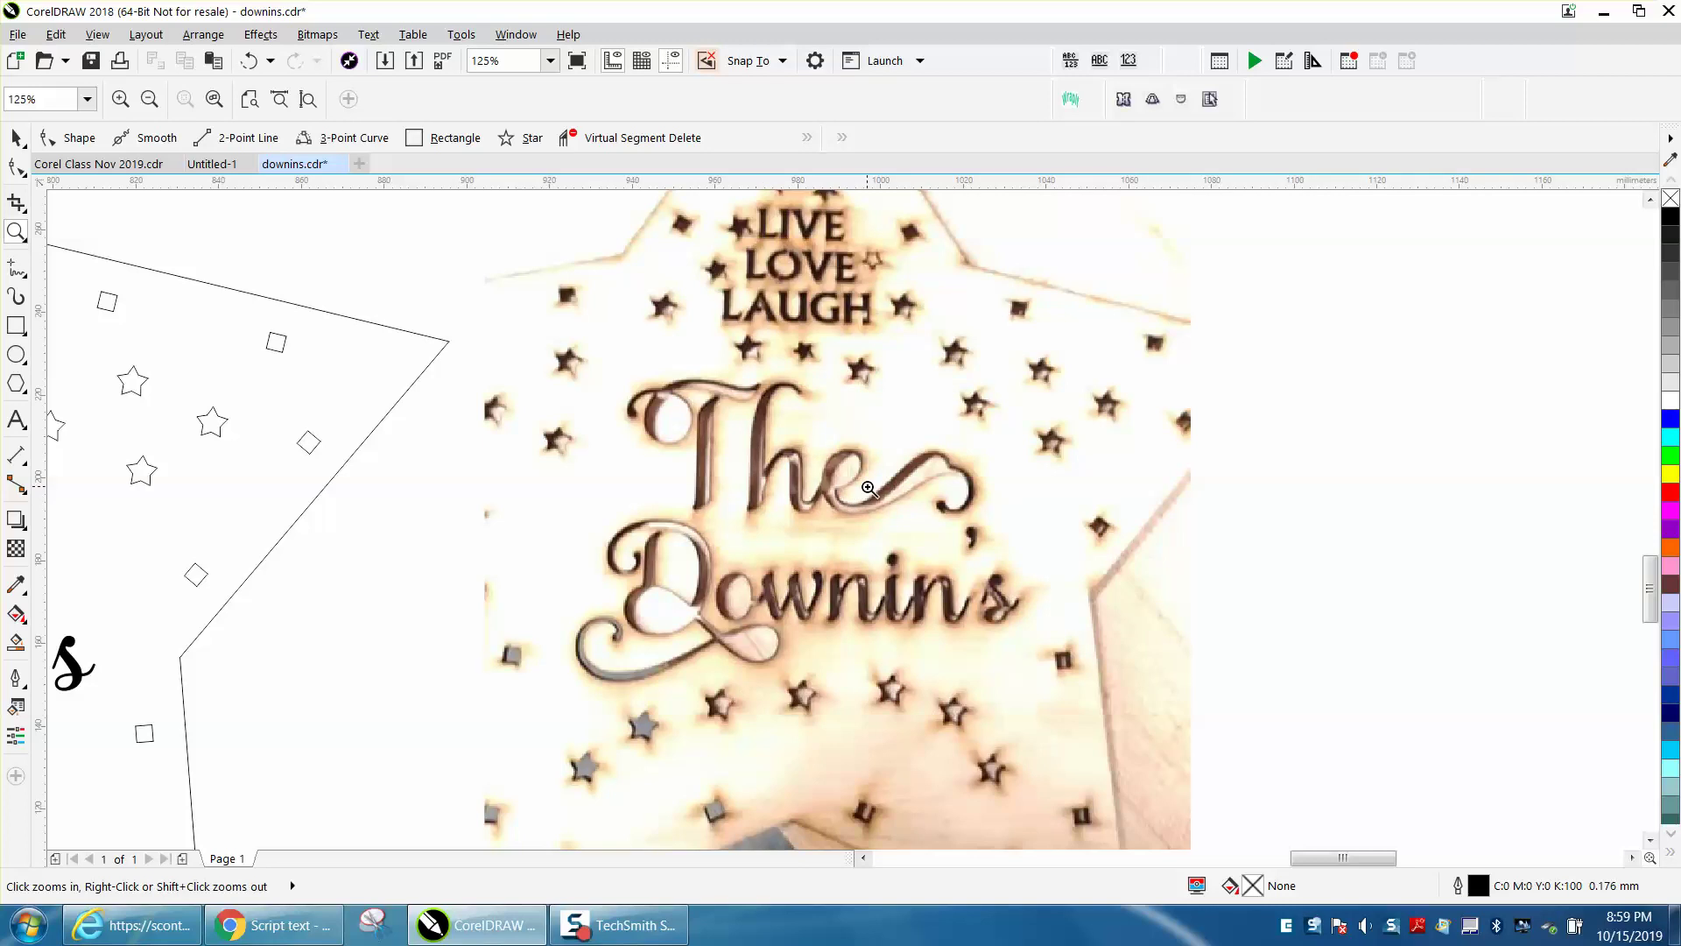
Step: Zoom out for an overview, then marquee-zoom onto The Downin's script
{"action": "right_click", "coordinate": [761, 476]}
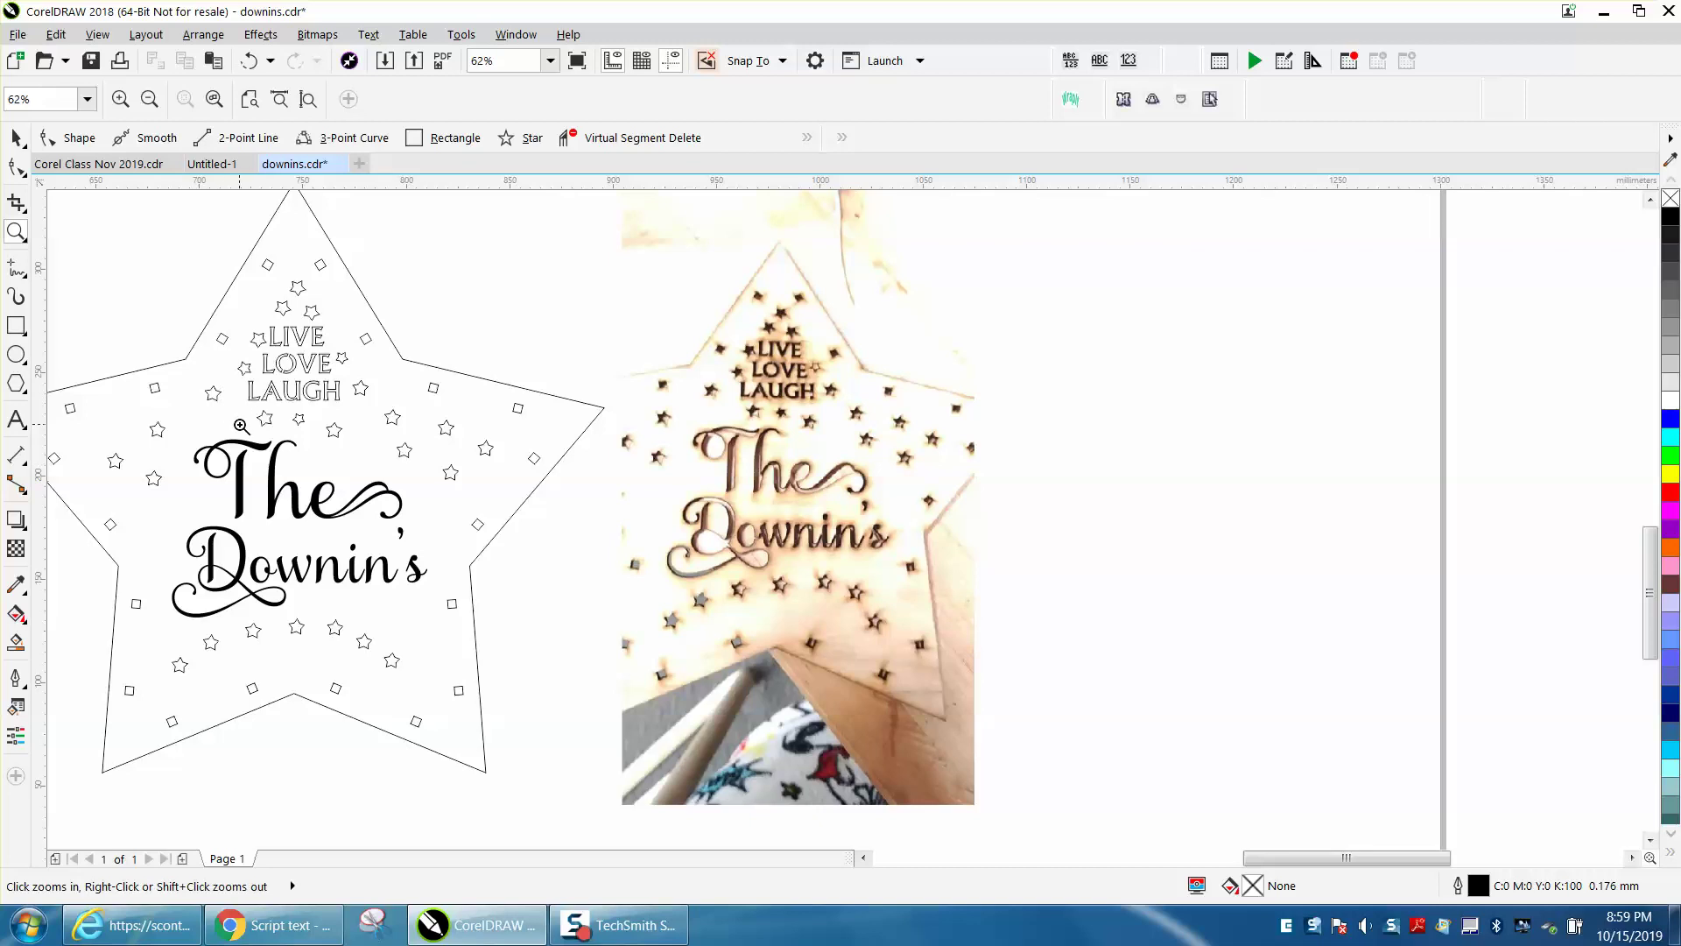
{"action": "right_click", "coordinate": [298, 437]}
{"action": "left_click_drag", "start_coordinate": [219, 442], "coordinate": [497, 526]}
Step: Select the word The and give it No Fill
{"action": "left_click", "coordinate": [16, 138]}
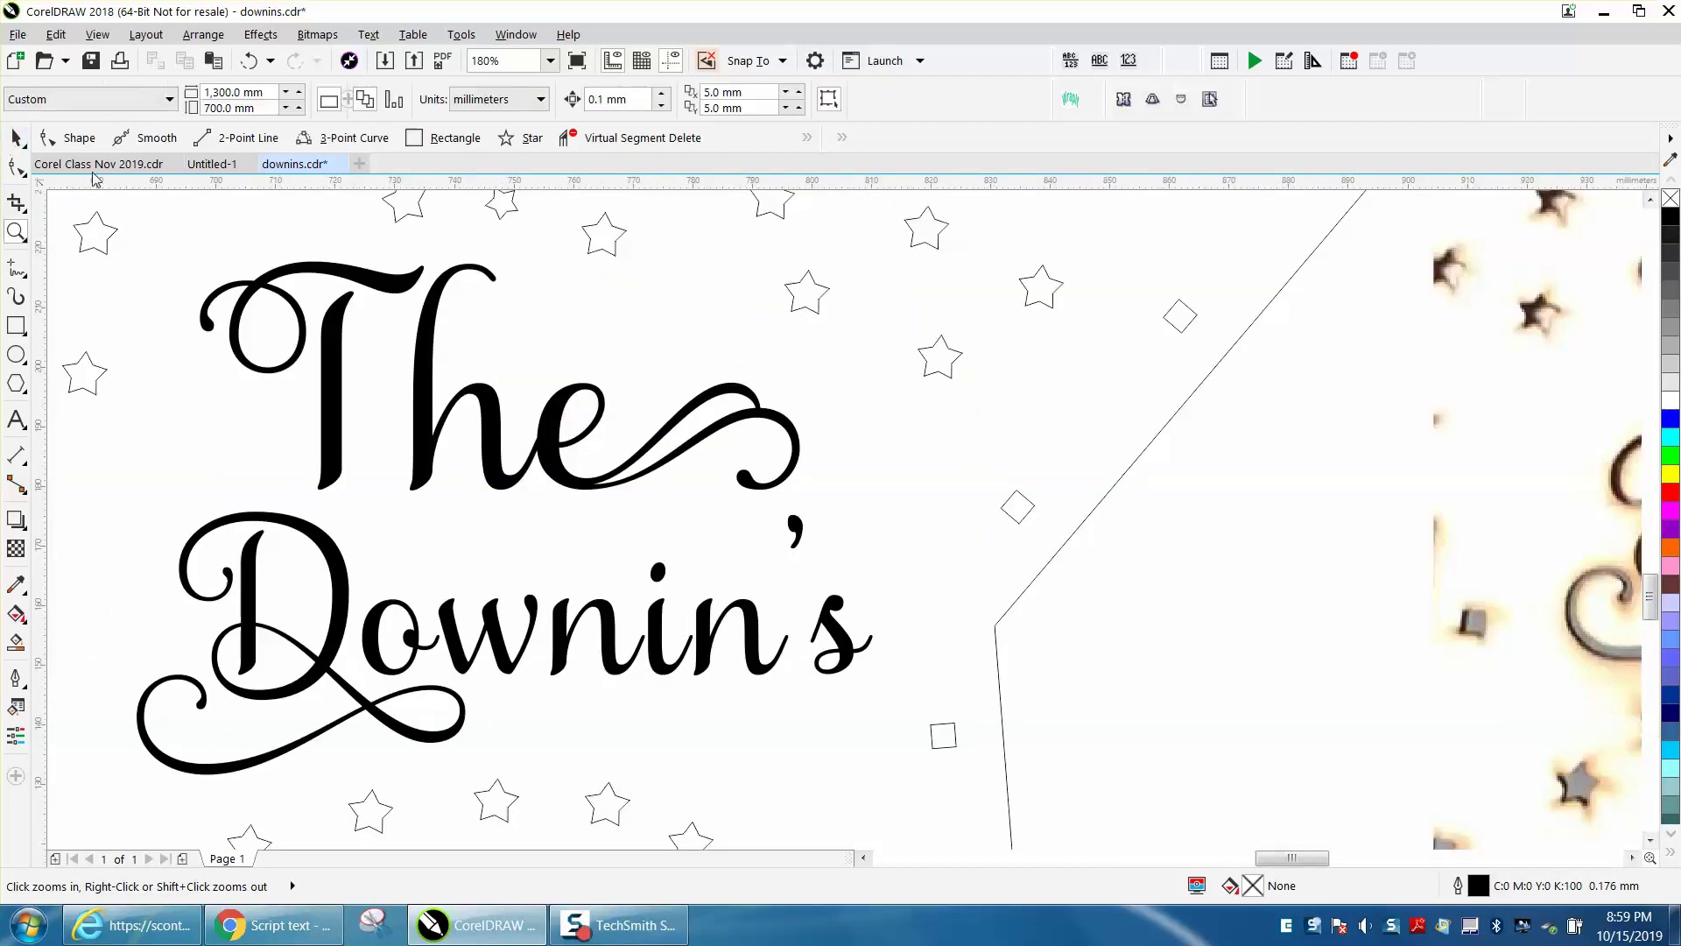
{"action": "left_click", "coordinate": [342, 278]}
{"action": "scroll", "coordinate": [341, 278], "scroll_direction": "up", "scroll_amount": 2}
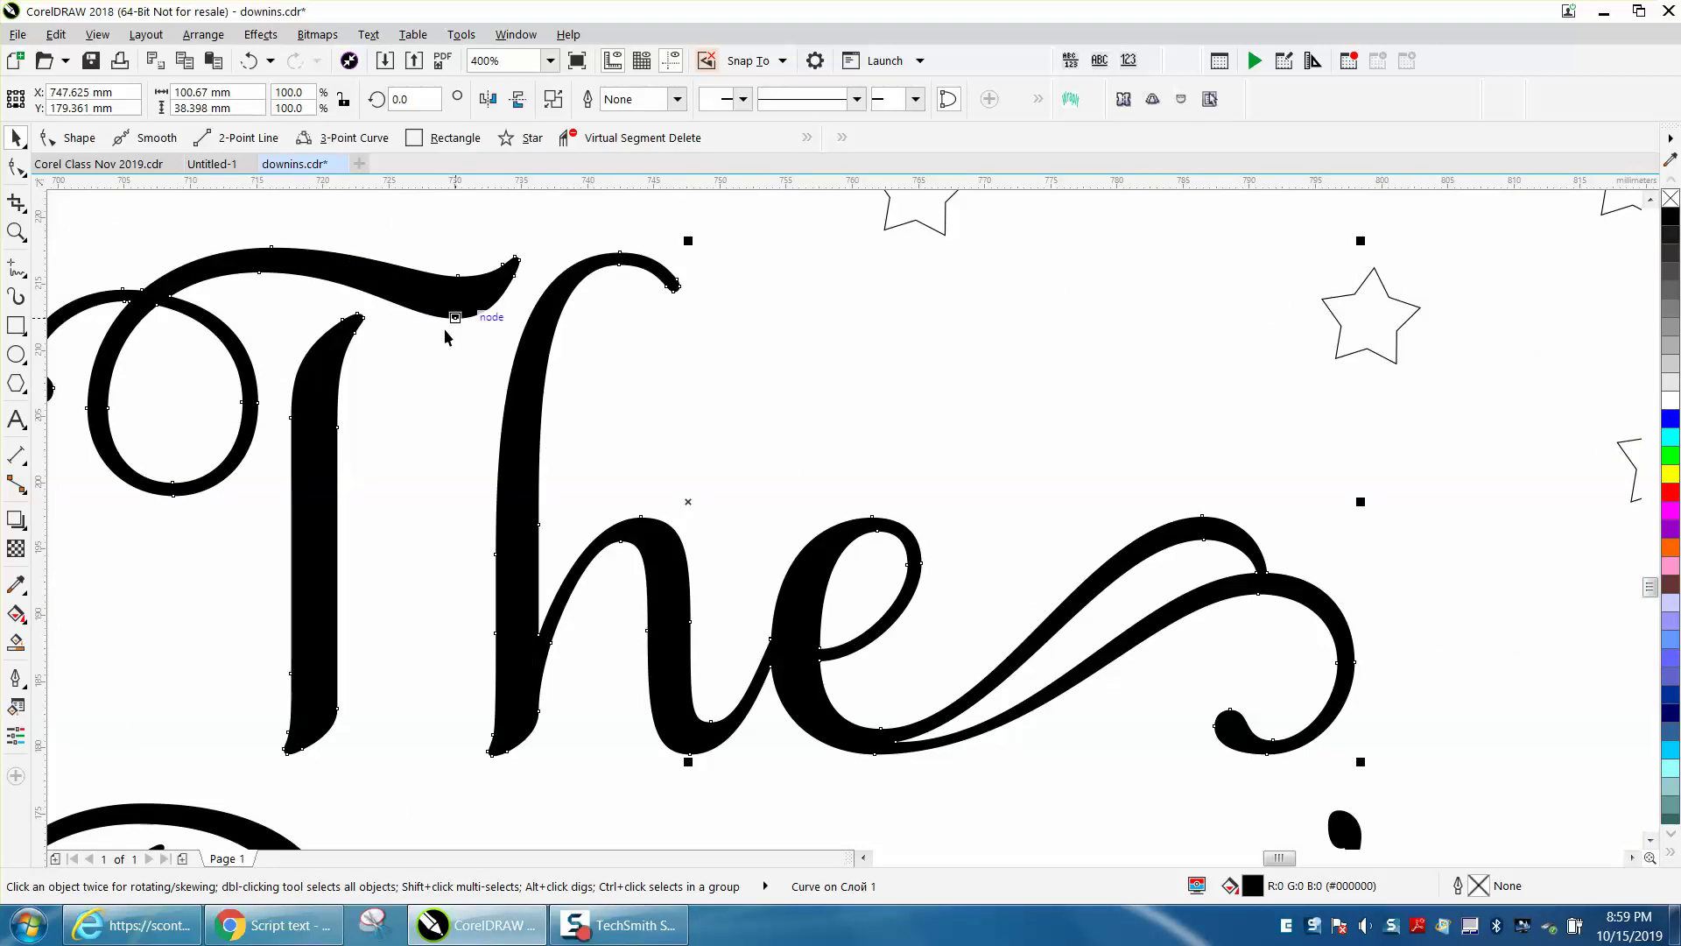
{"action": "scroll", "coordinate": [921, 375], "scroll_direction": "down", "scroll_amount": 3}
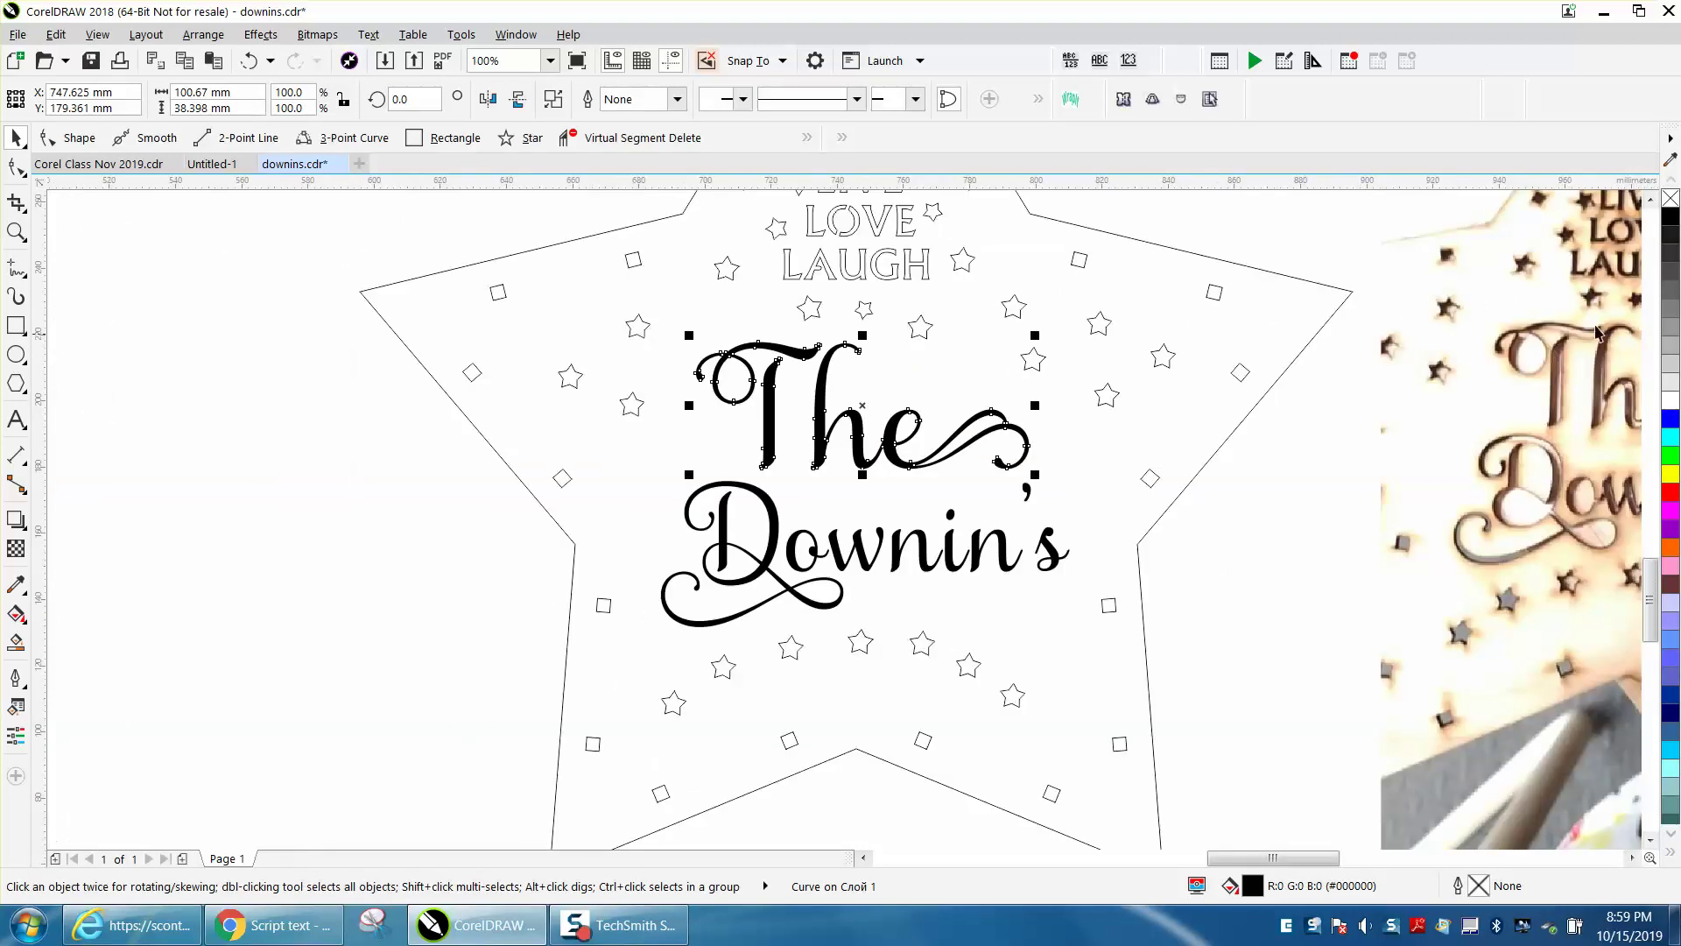
{"action": "left_click", "coordinate": [1671, 200]}
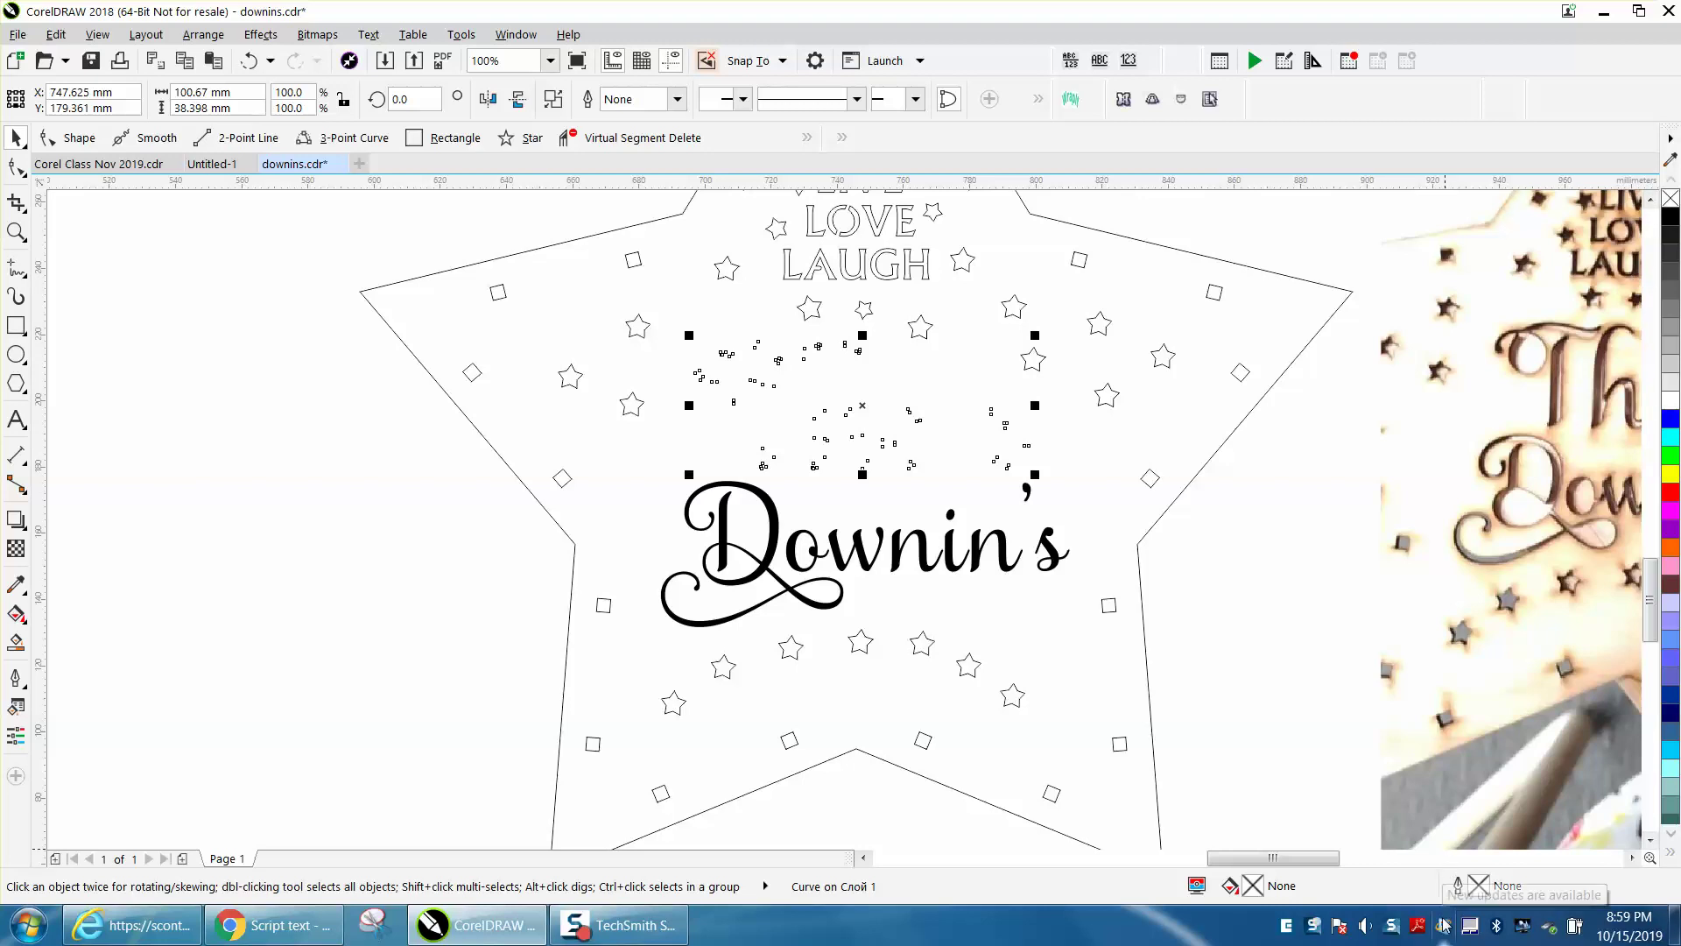
Step: Inspect The's leftover nodes, add a black outline, then undo the outline
{"action": "left_click", "coordinate": [16, 231]}
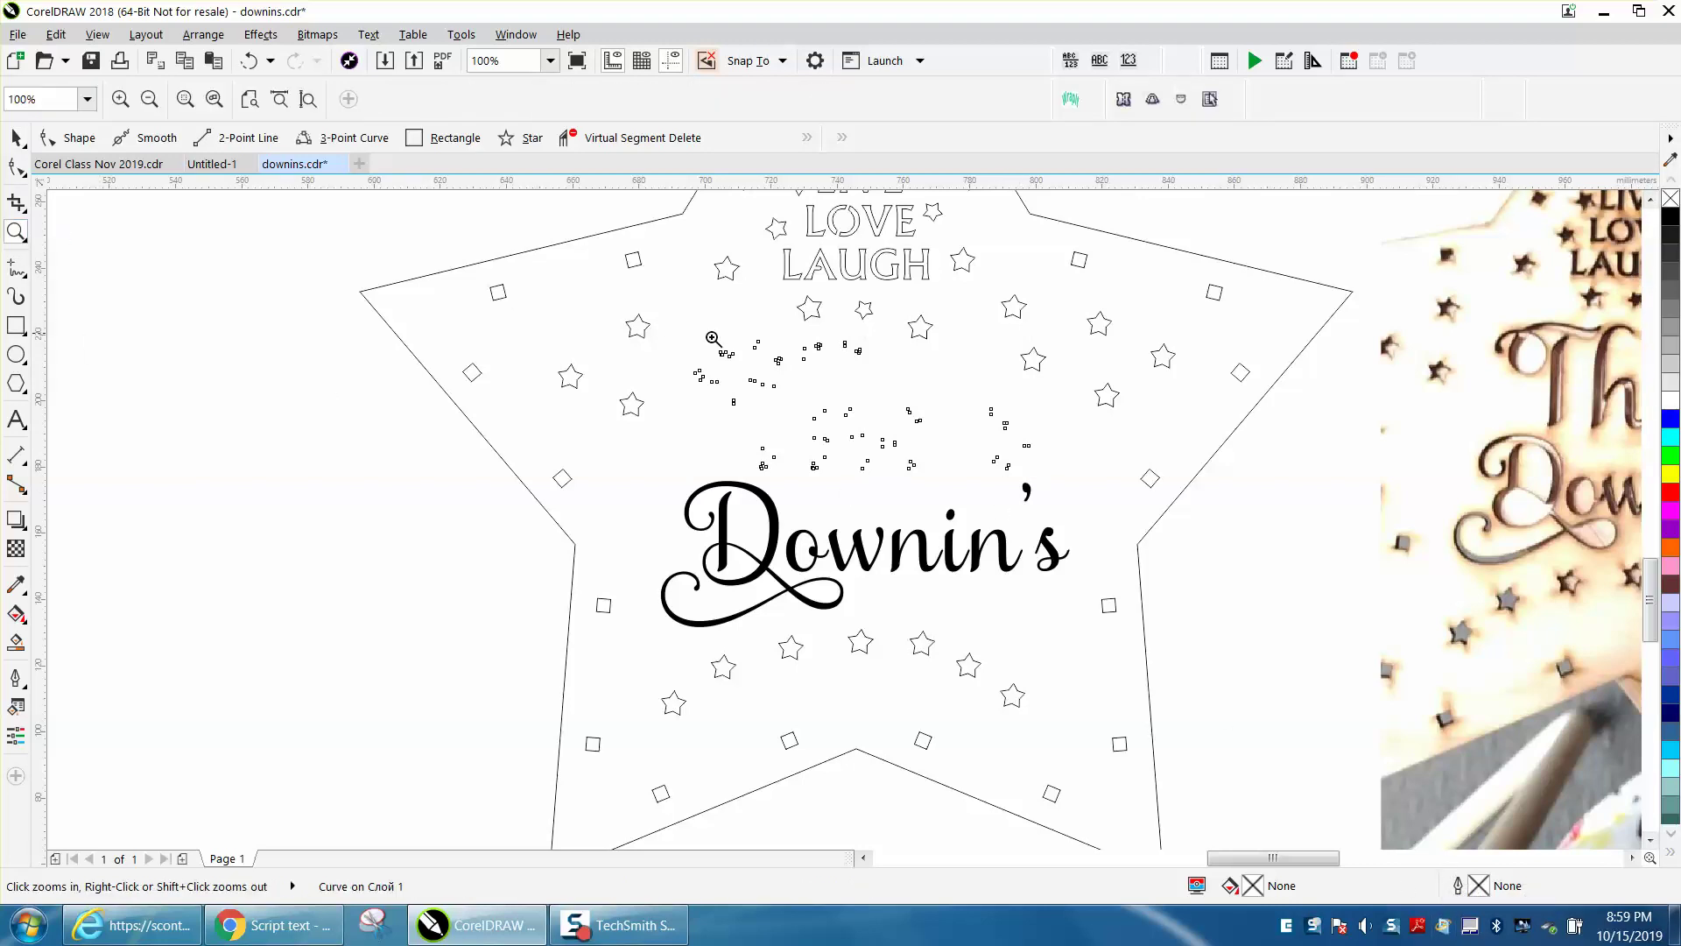
{"action": "left_click_drag", "start_coordinate": [713, 338], "coordinate": [1023, 490]}
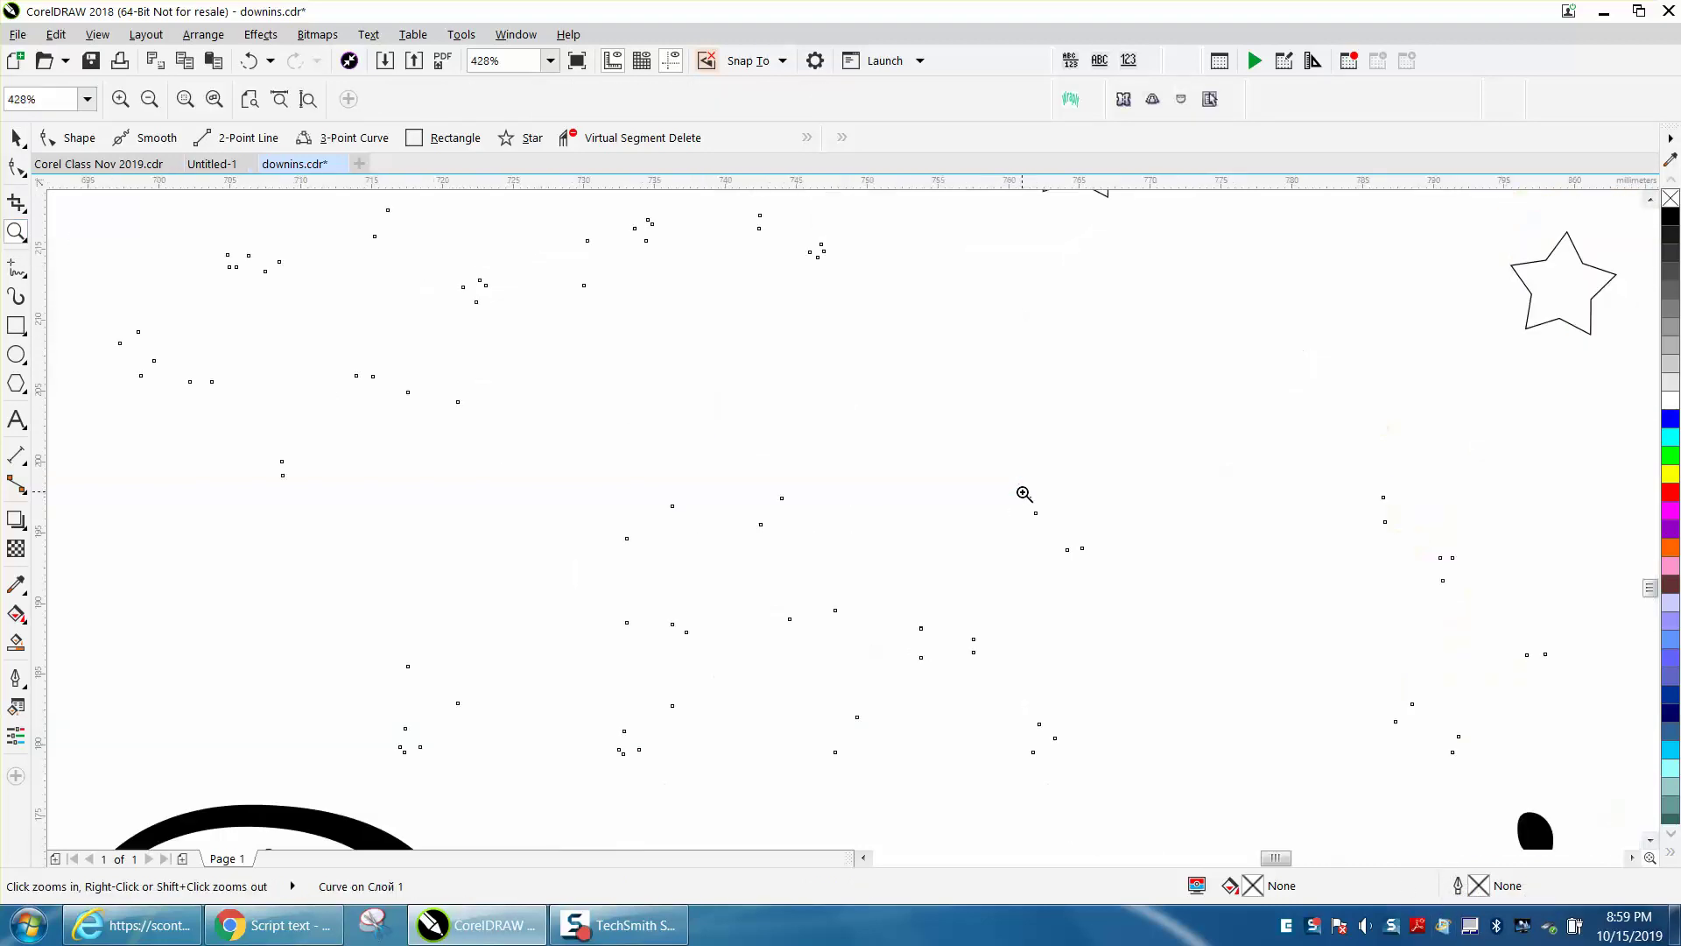
{"action": "right_click", "coordinate": [722, 482]}
{"action": "left_click", "coordinate": [16, 140]}
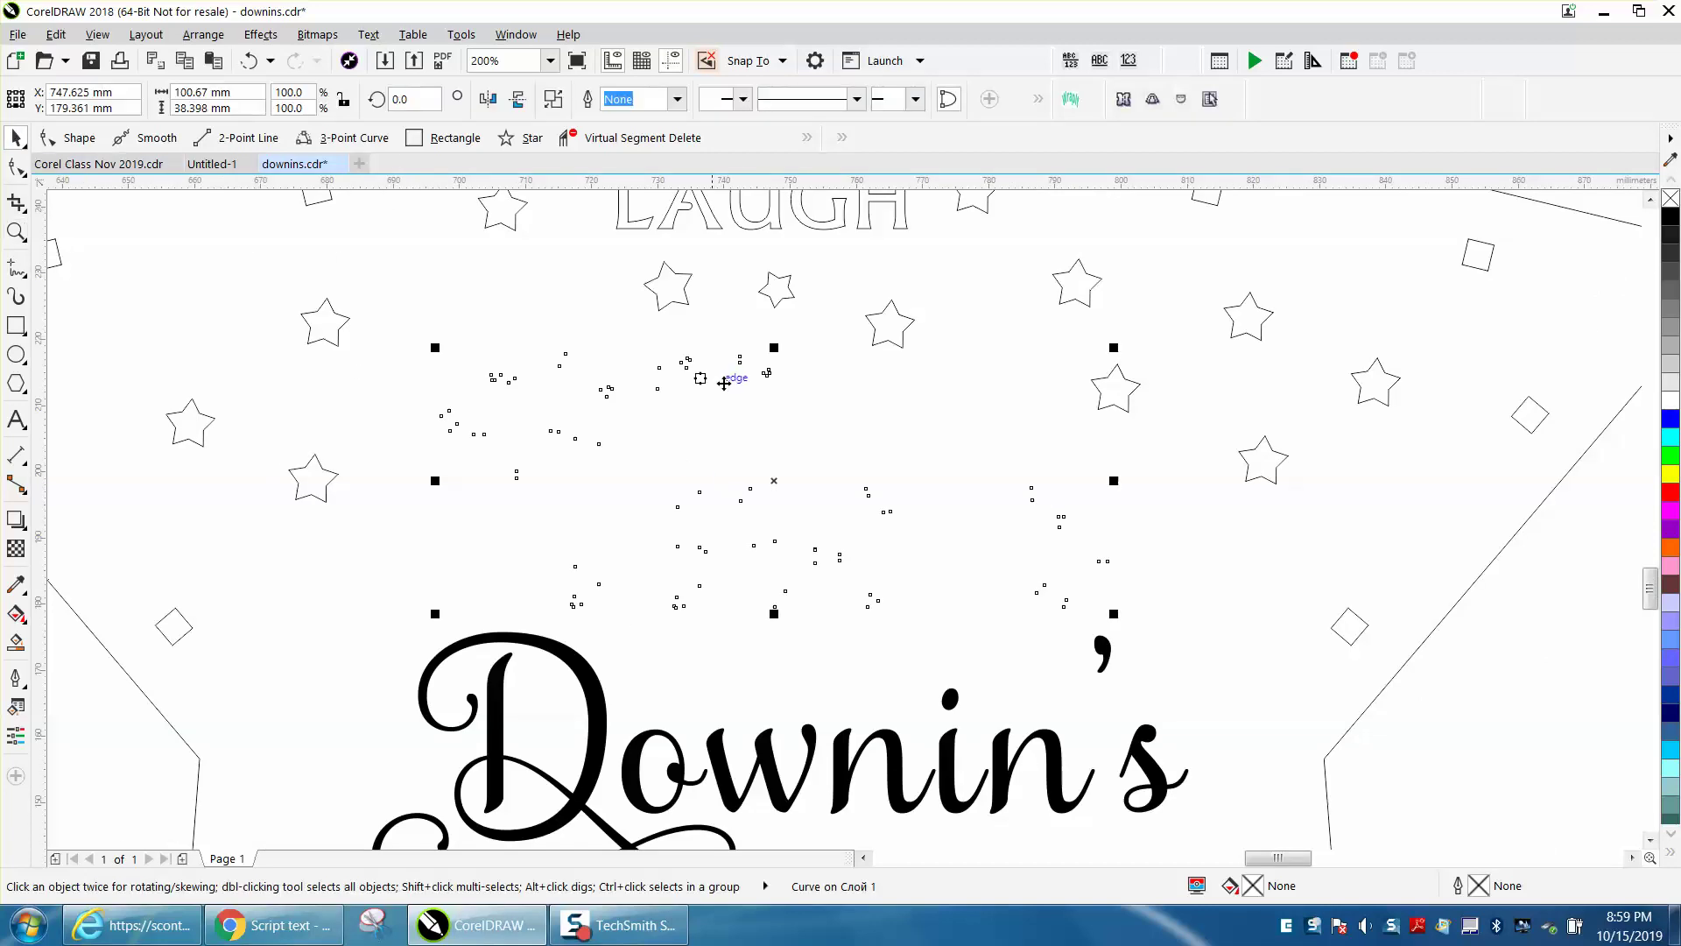
{"action": "right_click", "coordinate": [1668, 226]}
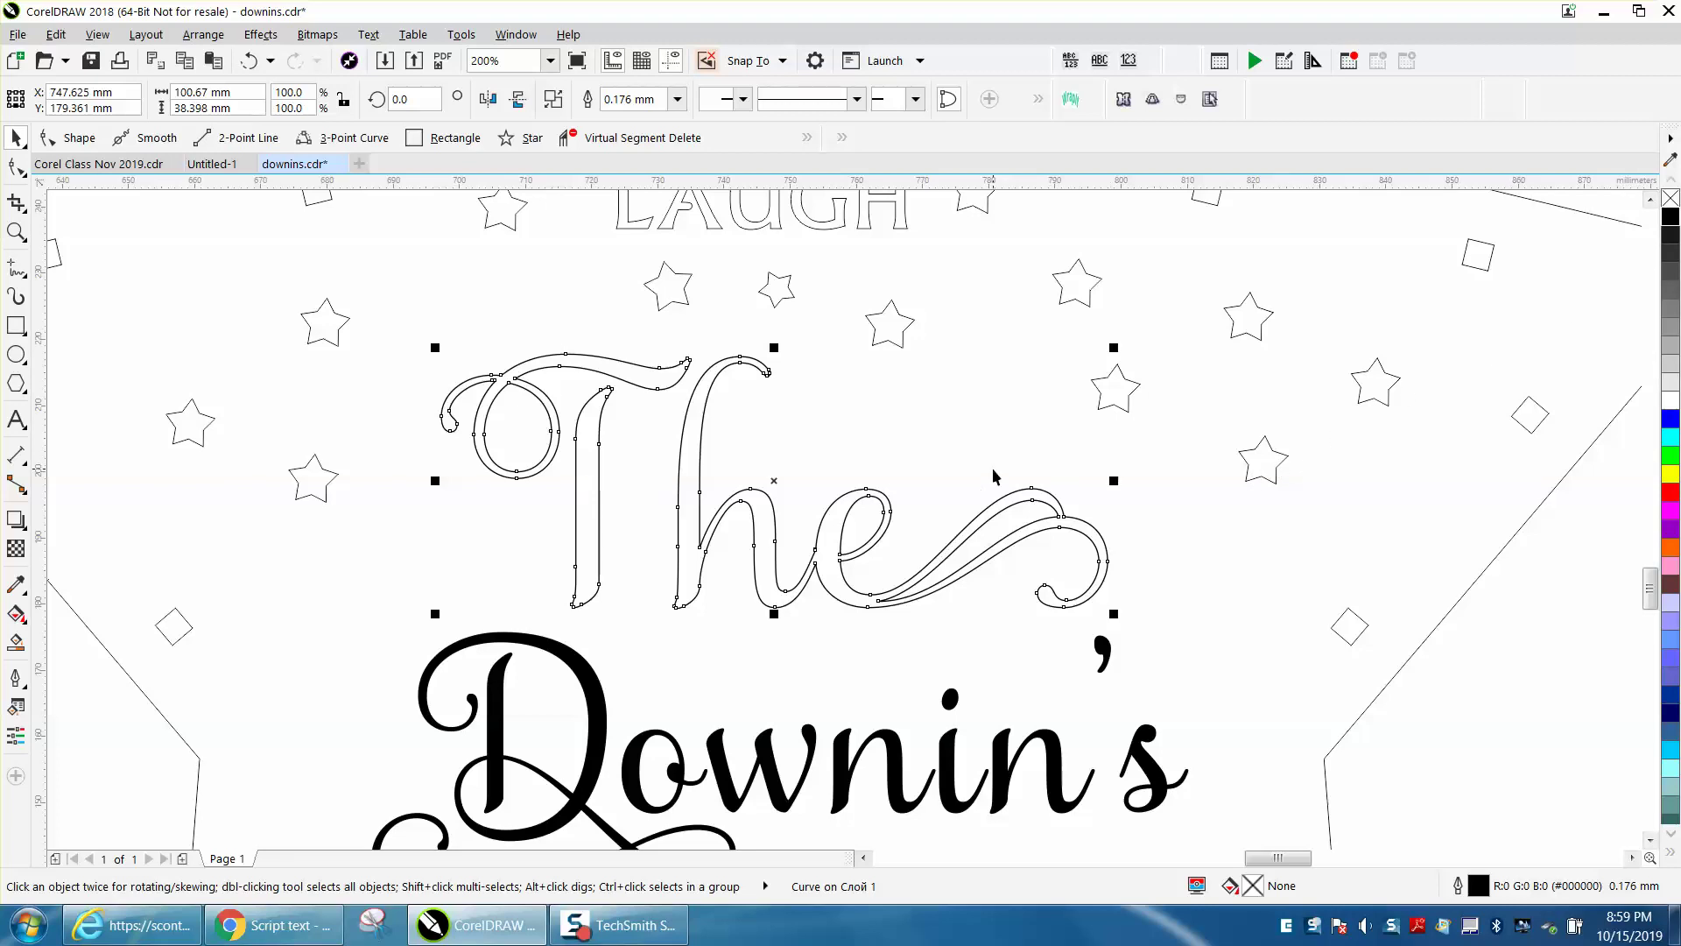
{"action": "left_click", "coordinate": [248, 60]}
{"action": "scroll", "coordinate": [658, 359], "scroll_direction": "down", "scroll_amount": 1}
Step: Draw a yellow-filled rectangle across the upper lettering, then delete it
{"action": "left_click", "coordinate": [15, 325]}
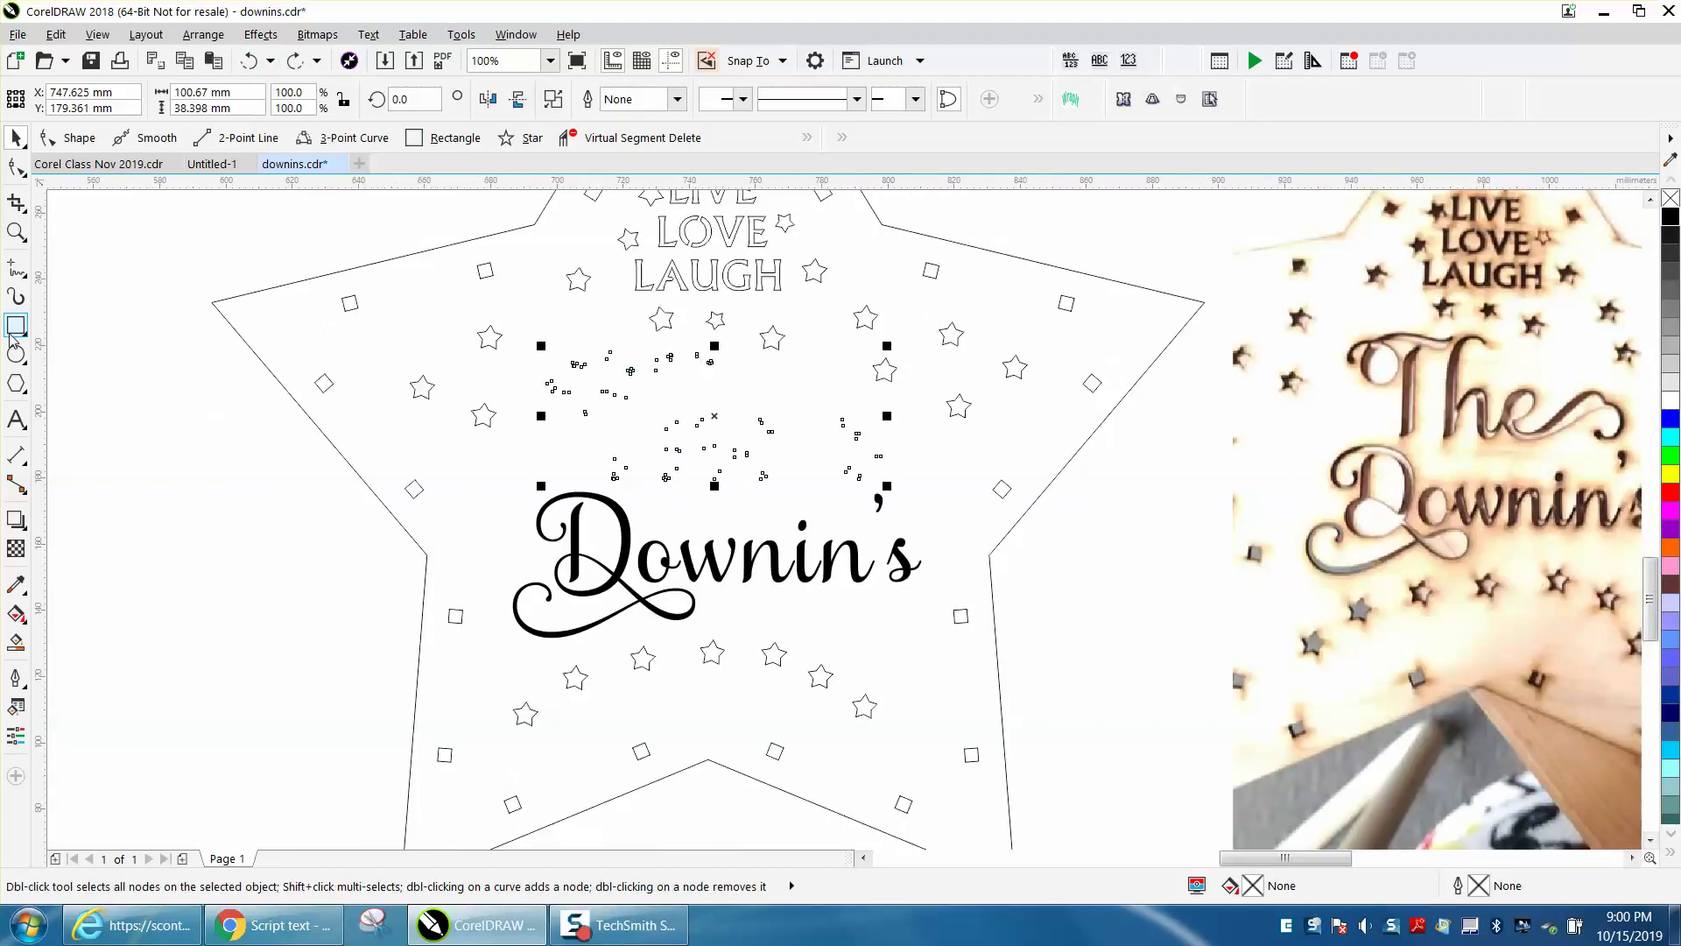
{"action": "left_click_drag", "start_coordinate": [170, 352], "coordinate": [1014, 525]}
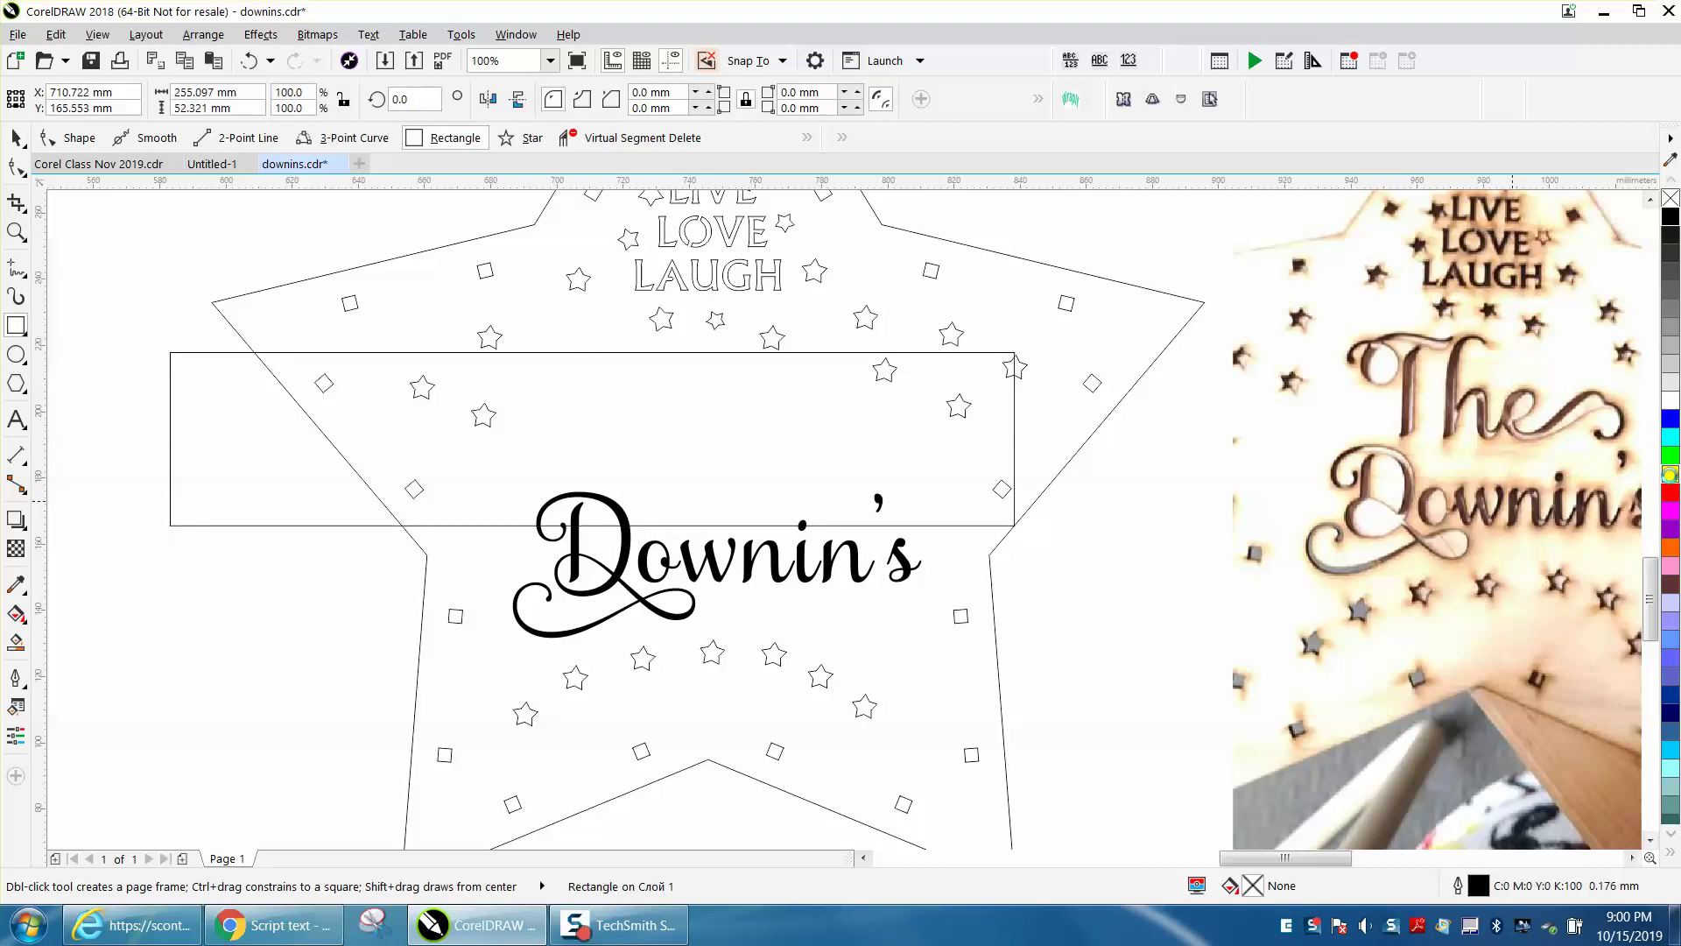
{"action": "left_click", "coordinate": [1670, 474]}
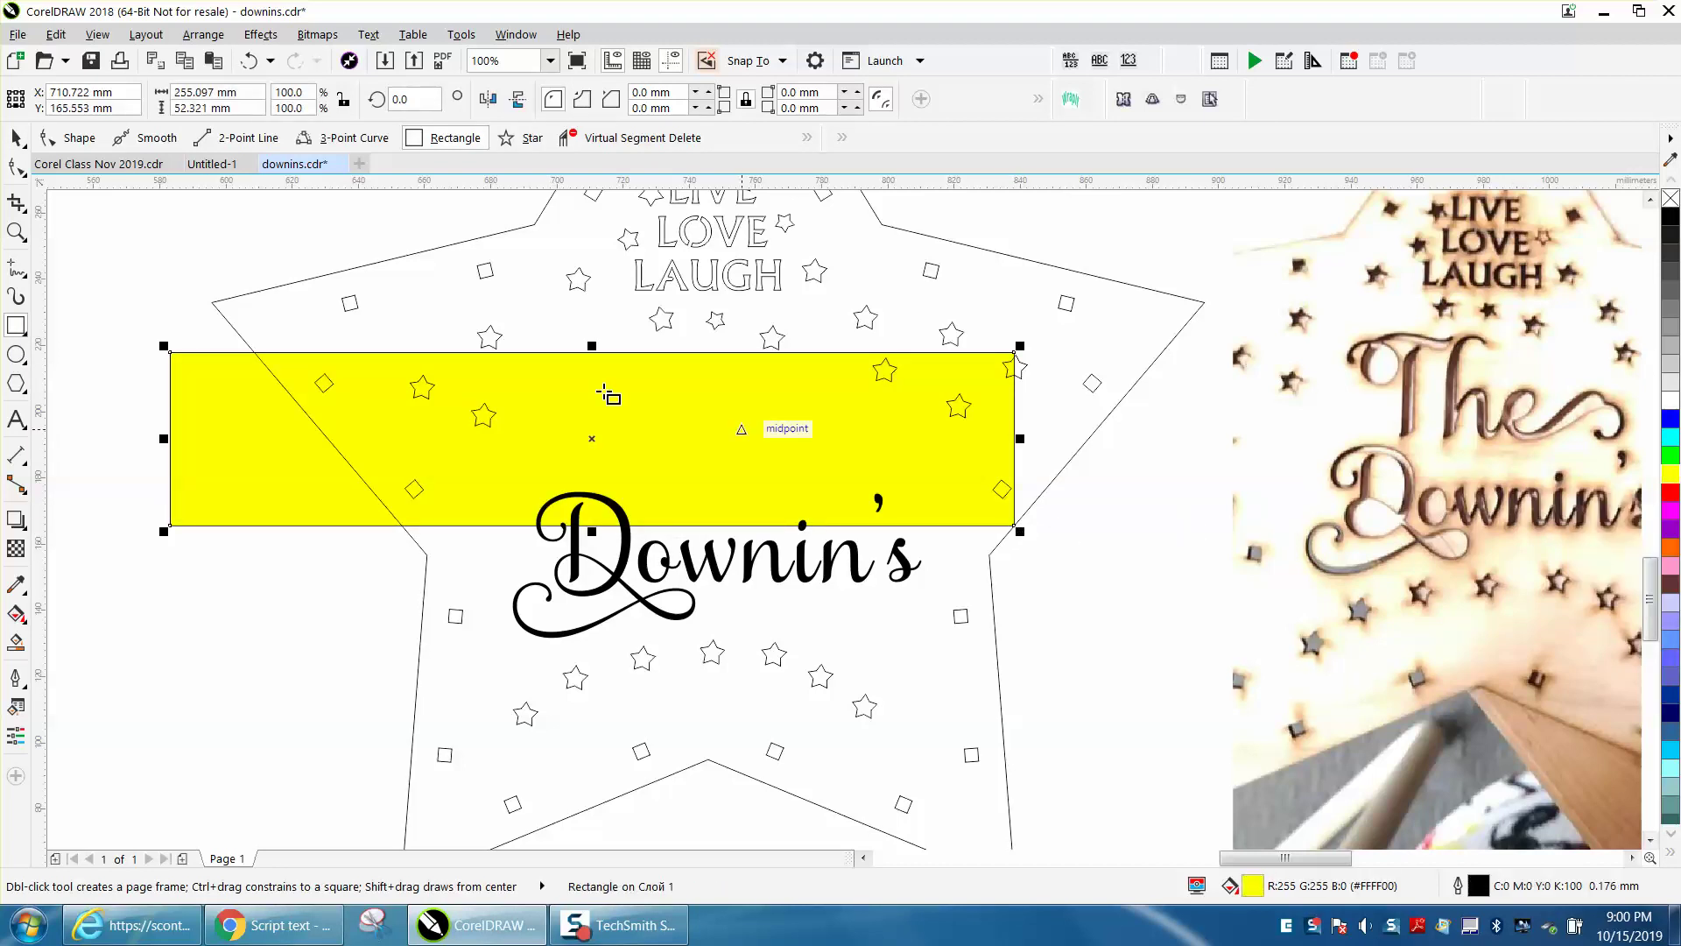
{"action": "left_click", "coordinate": [23, 147]}
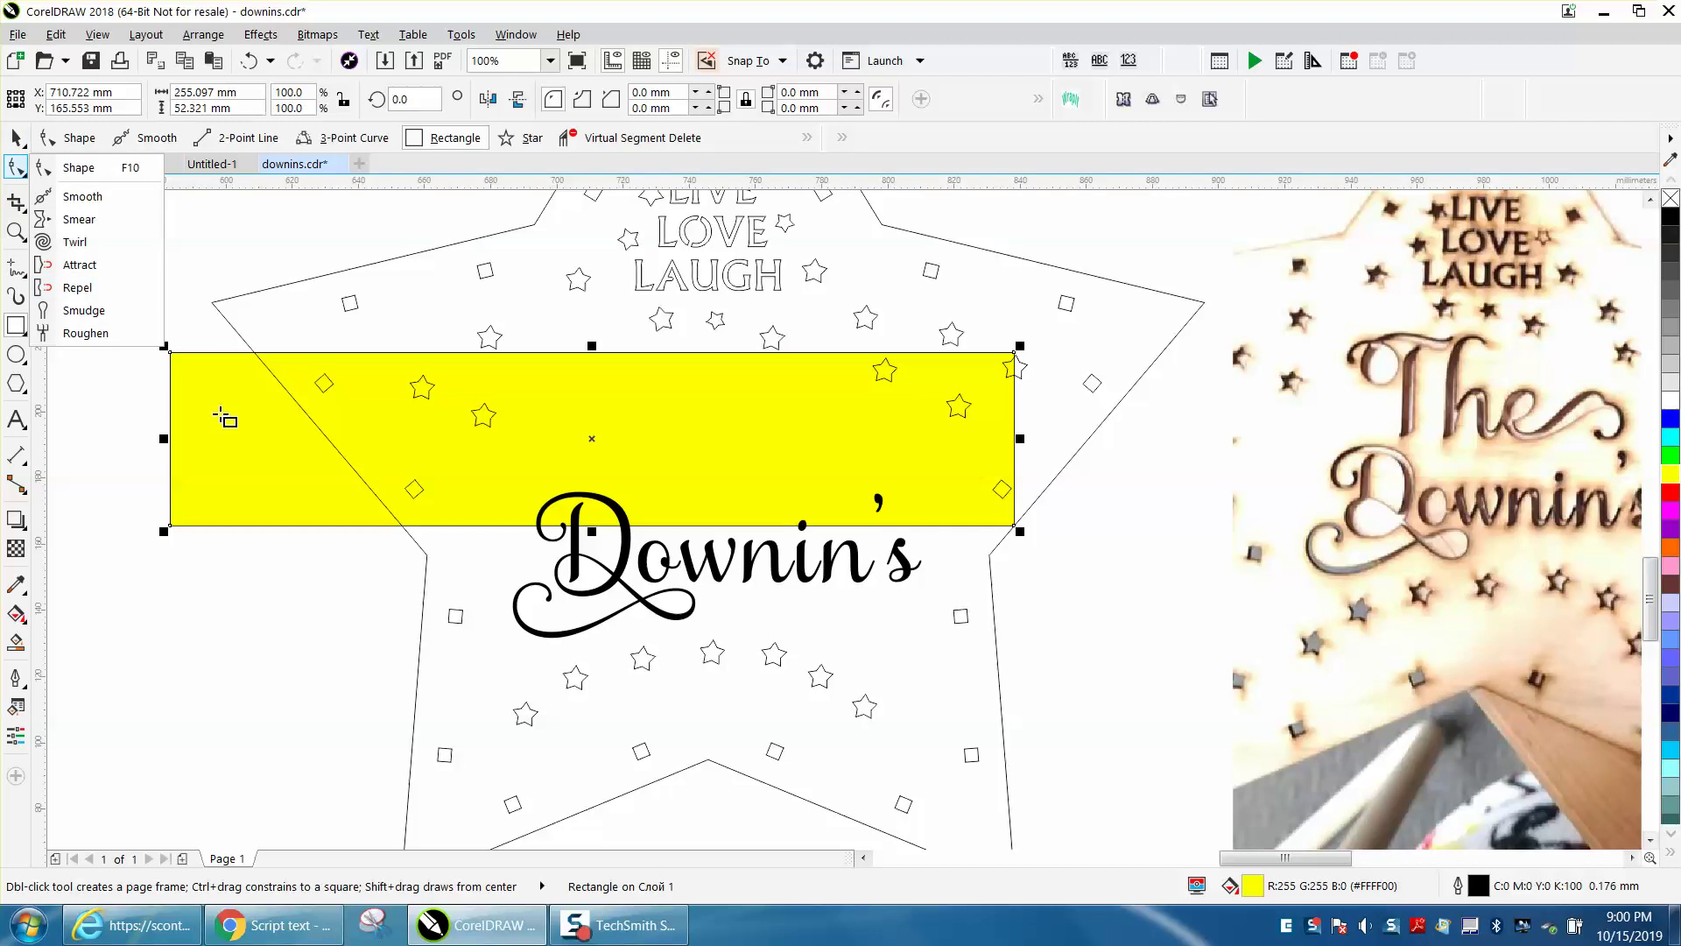
{"action": "key", "text": "Delete"}
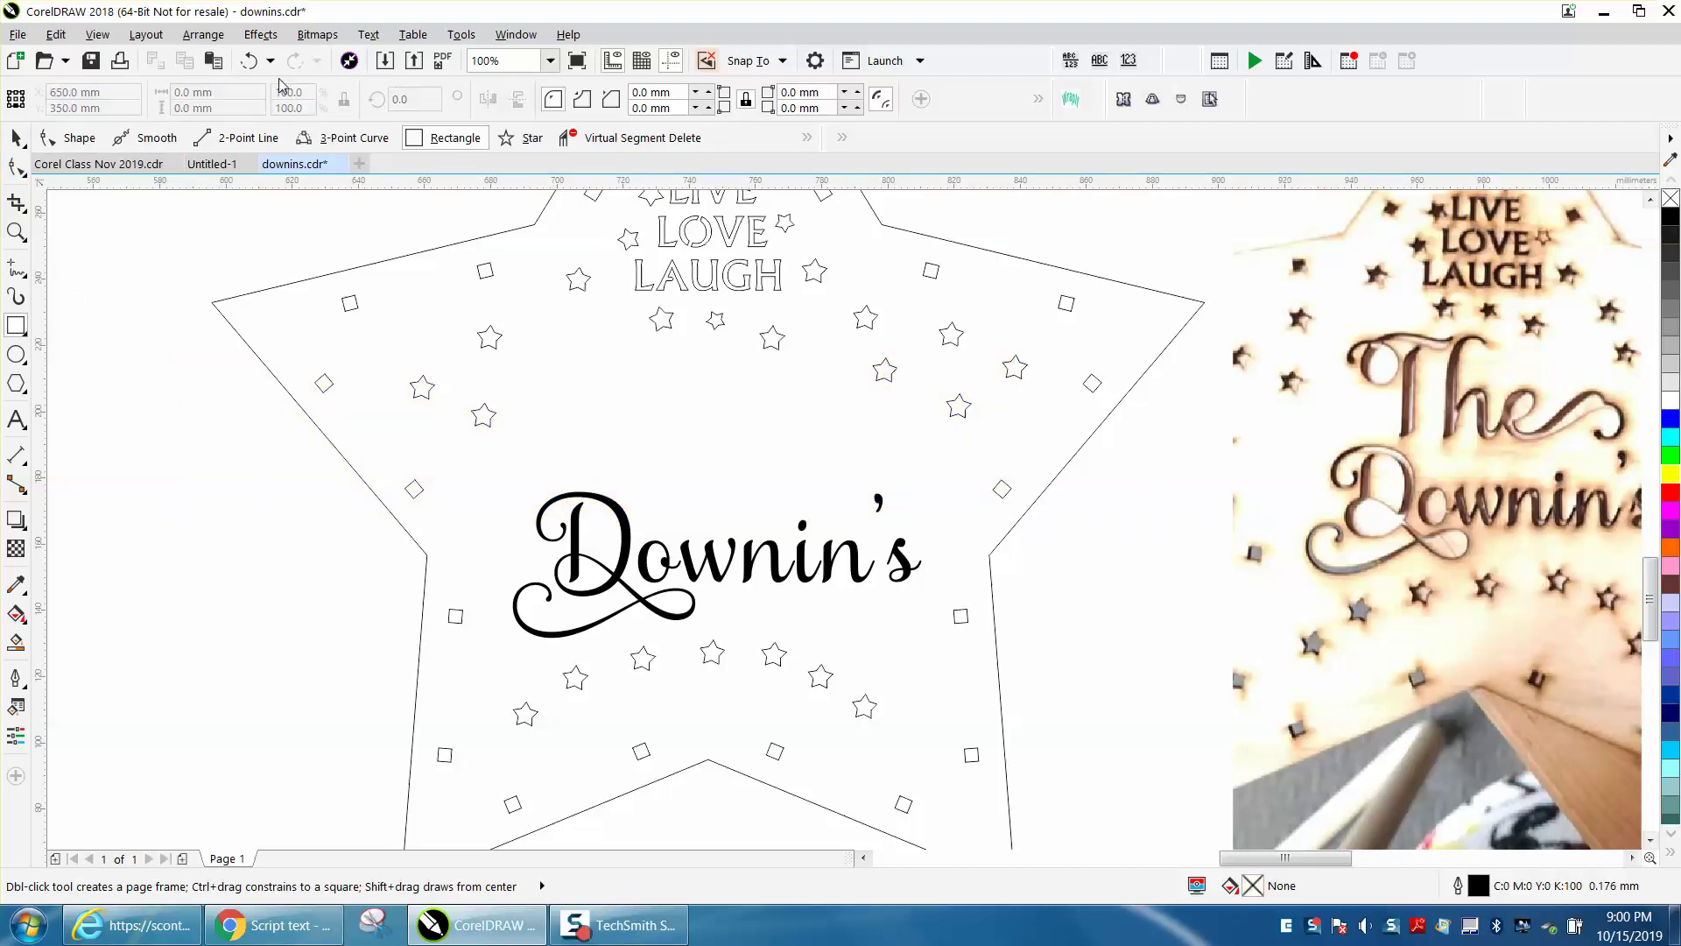
Step: Undo four edits to remove the rectangle and restore the black-filled The curve
{"action": "left_click", "coordinate": [251, 61]}
{"action": "left_click", "coordinate": [251, 61]}
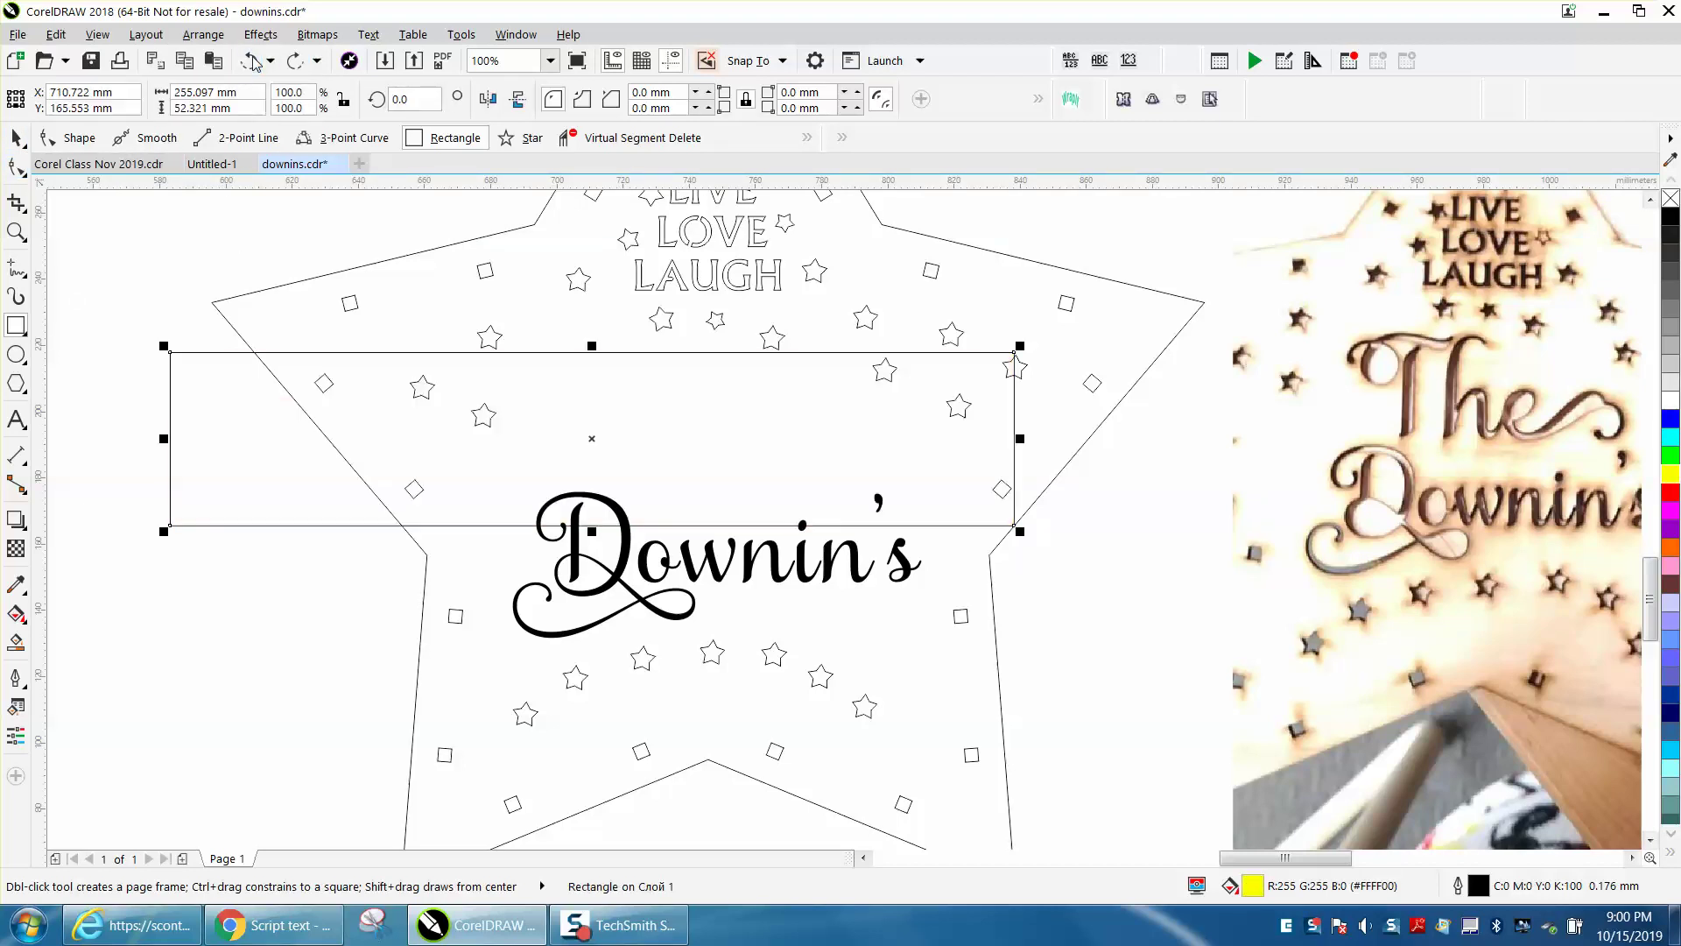
{"action": "left_click", "coordinate": [251, 62]}
{"action": "left_click", "coordinate": [251, 62]}
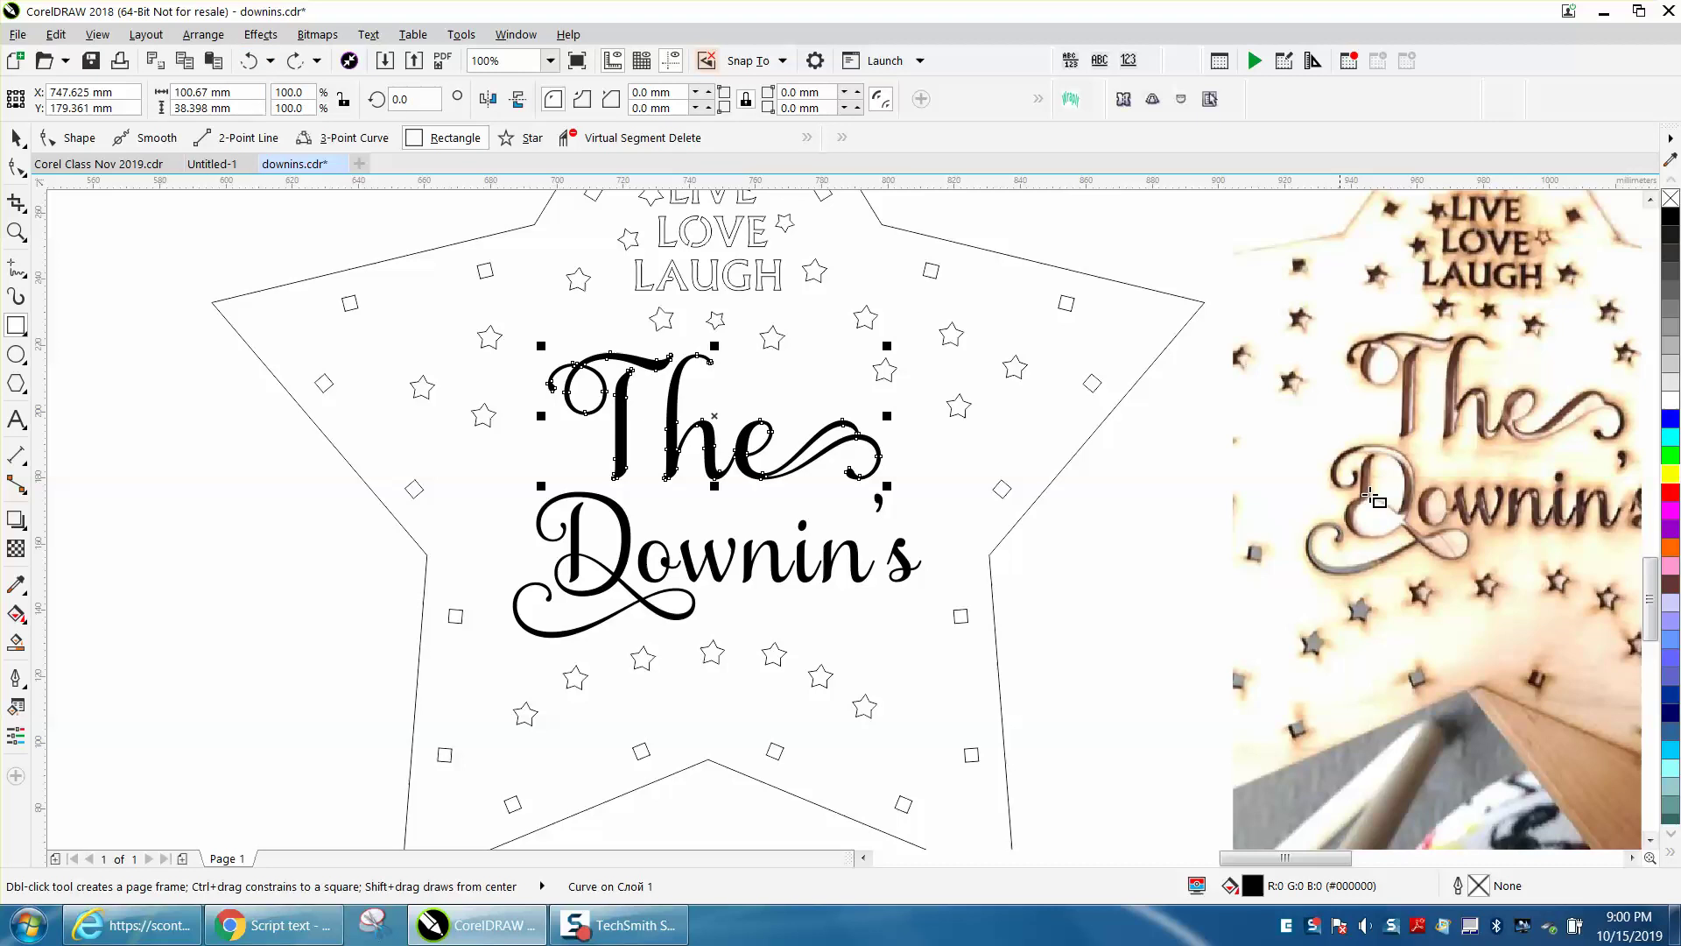
{"action": "left_click_drag", "start_coordinate": [1651, 591], "coordinate": [1650, 574]}
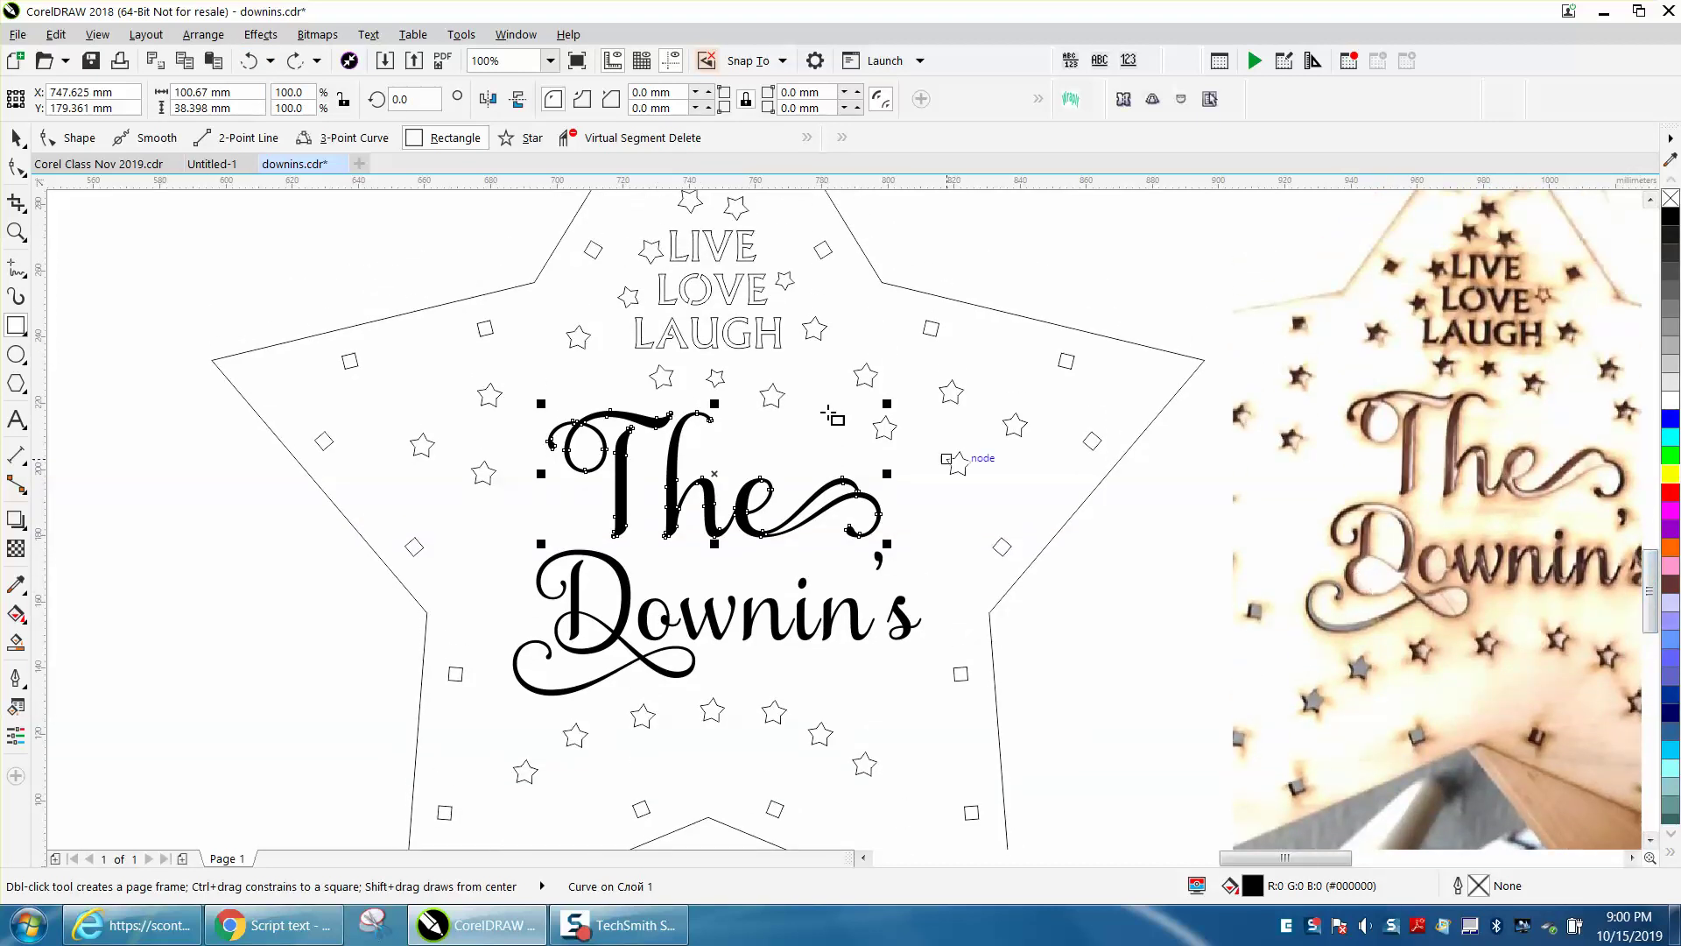
{"action": "left_click", "coordinate": [17, 231]}
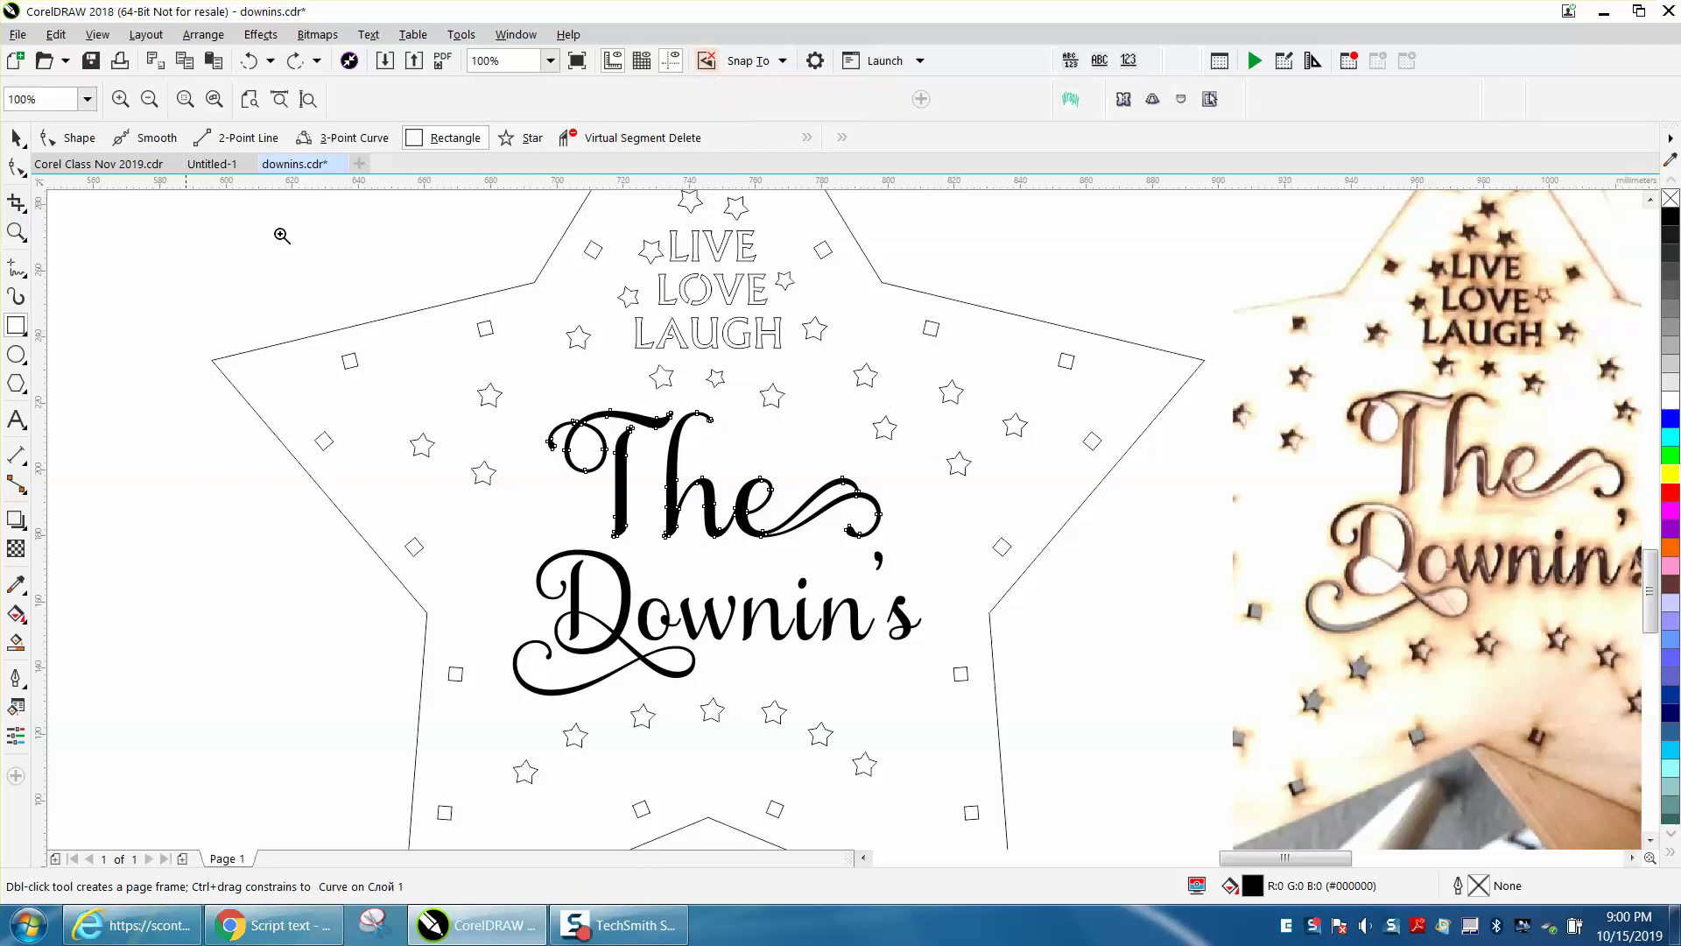
{"action": "left_click_drag", "start_coordinate": [613, 251], "coordinate": [854, 368]}
{"action": "right_click", "coordinate": [855, 367]}
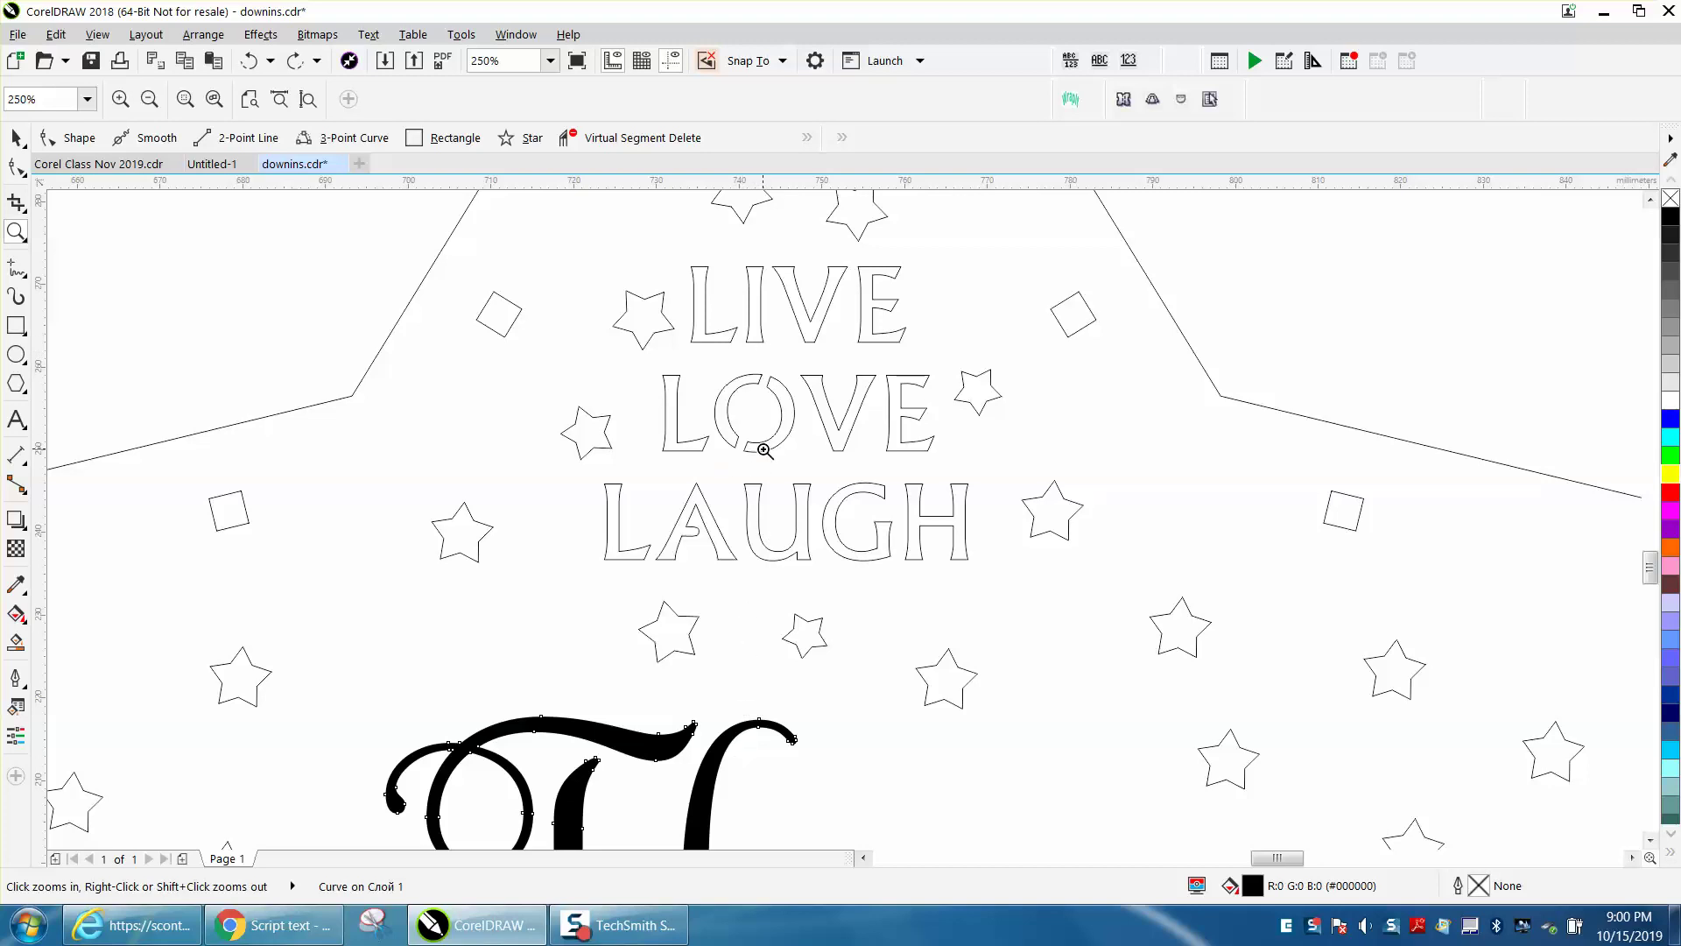
{"action": "right_click", "coordinate": [786, 346]}
{"action": "right_click", "coordinate": [785, 345]}
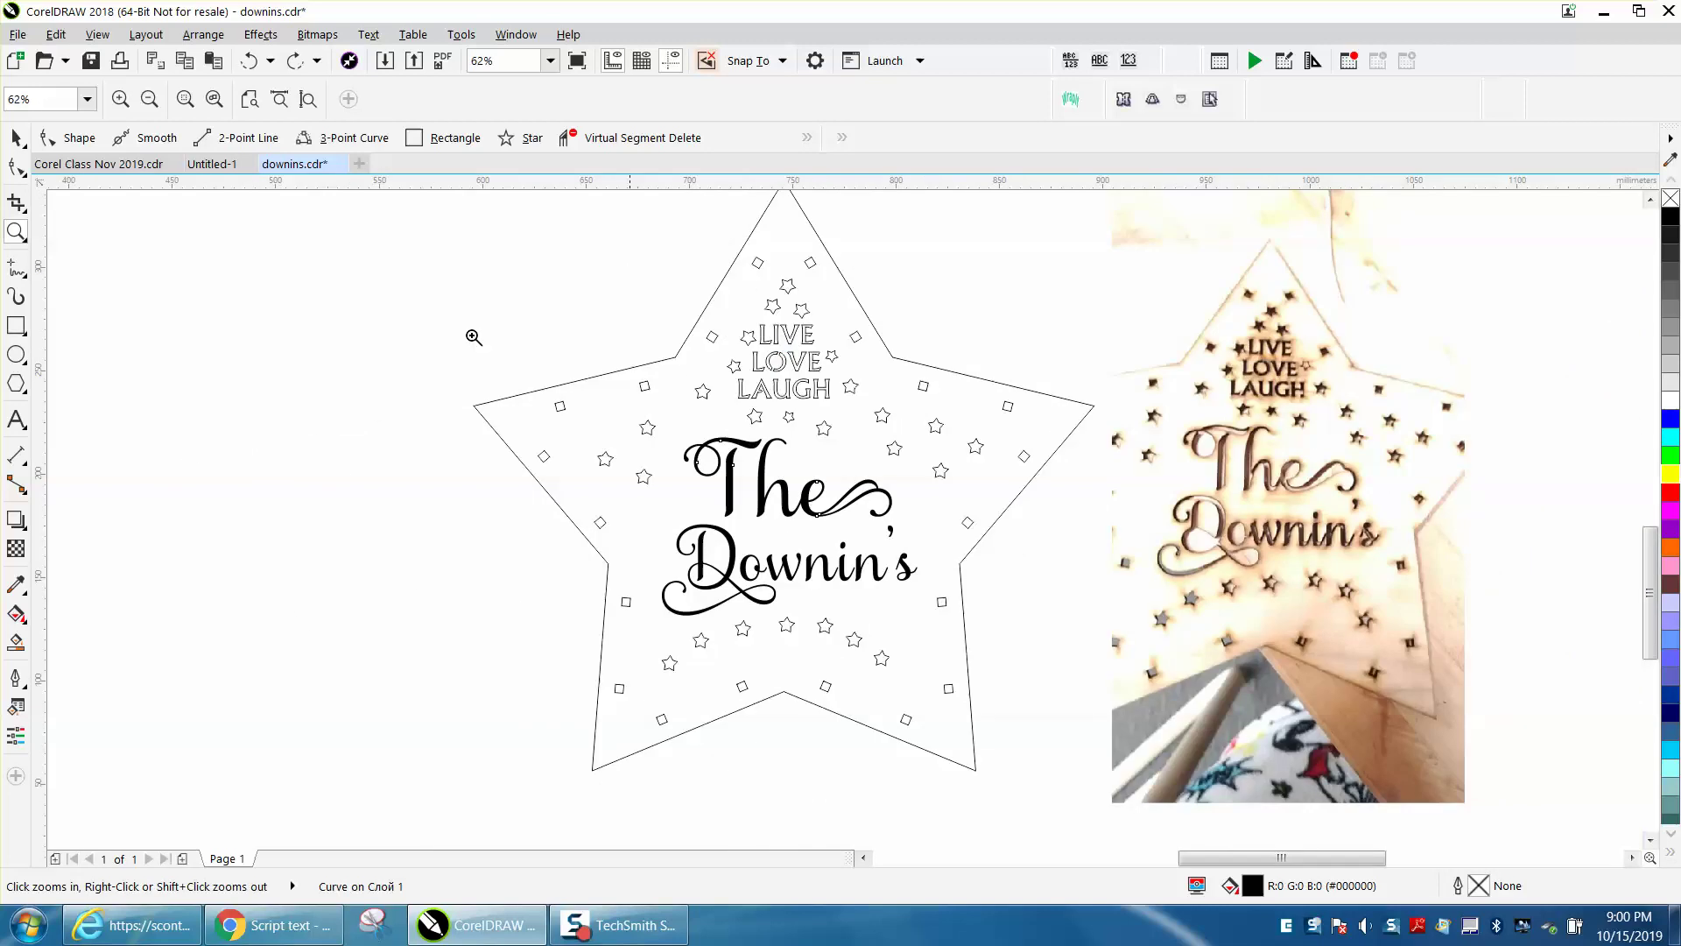
{"action": "left_click", "coordinate": [15, 138]}
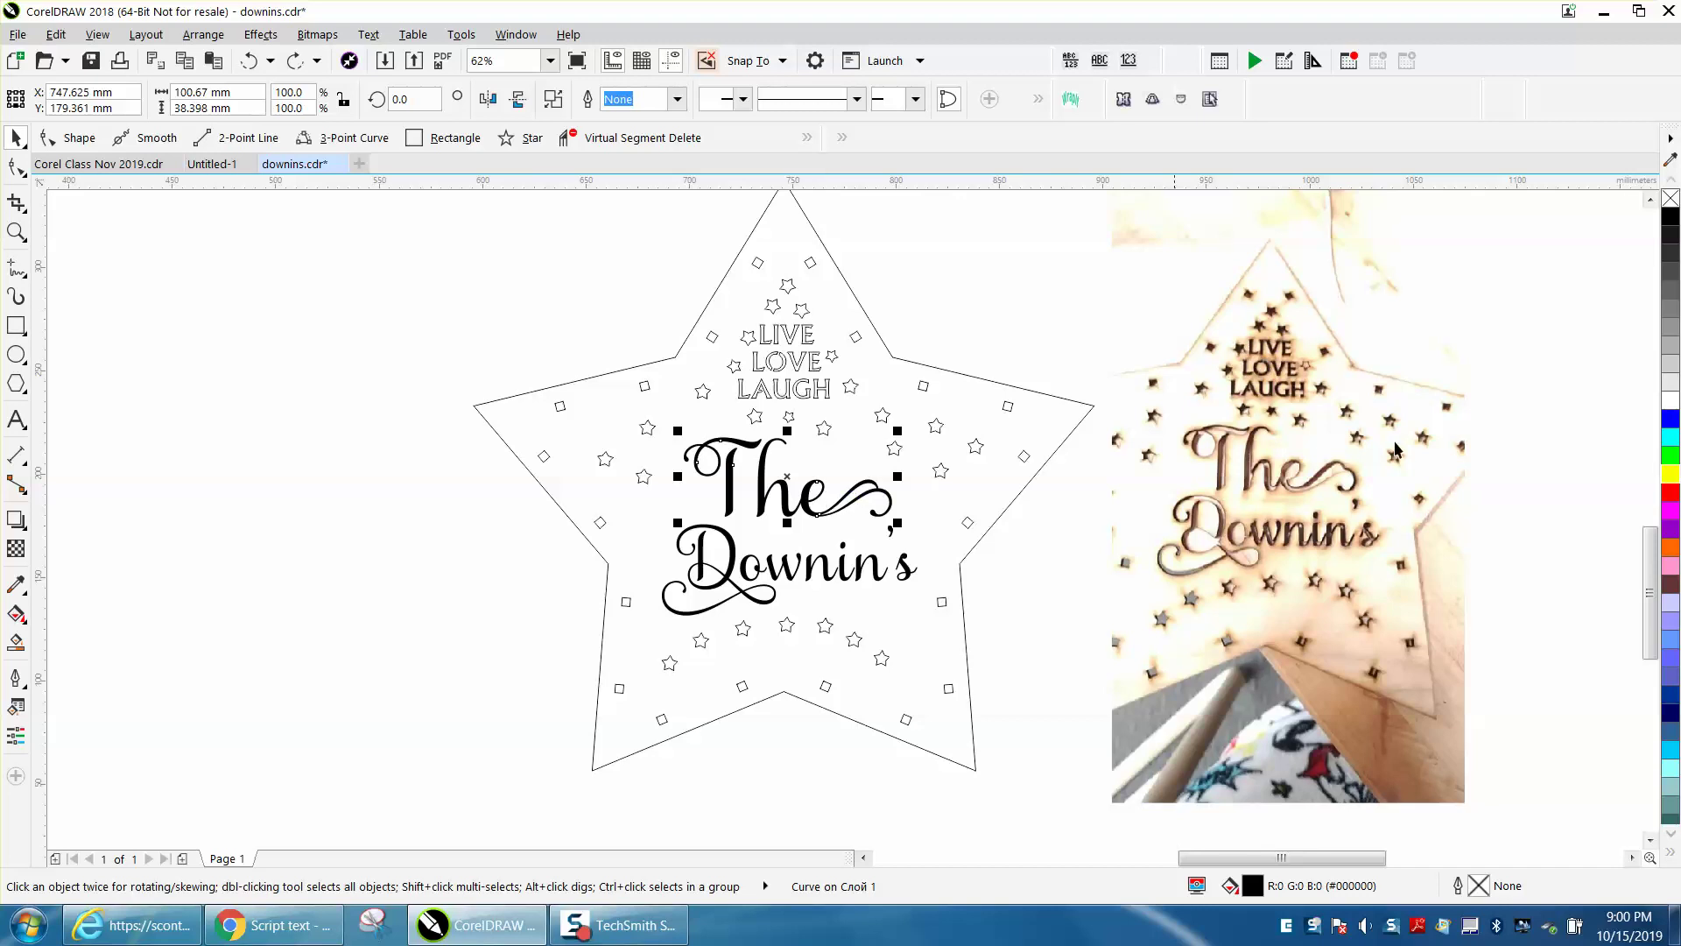
Step: Give both The and Downin's no fill and a red outline
{"action": "left_click", "coordinate": [1670, 200]}
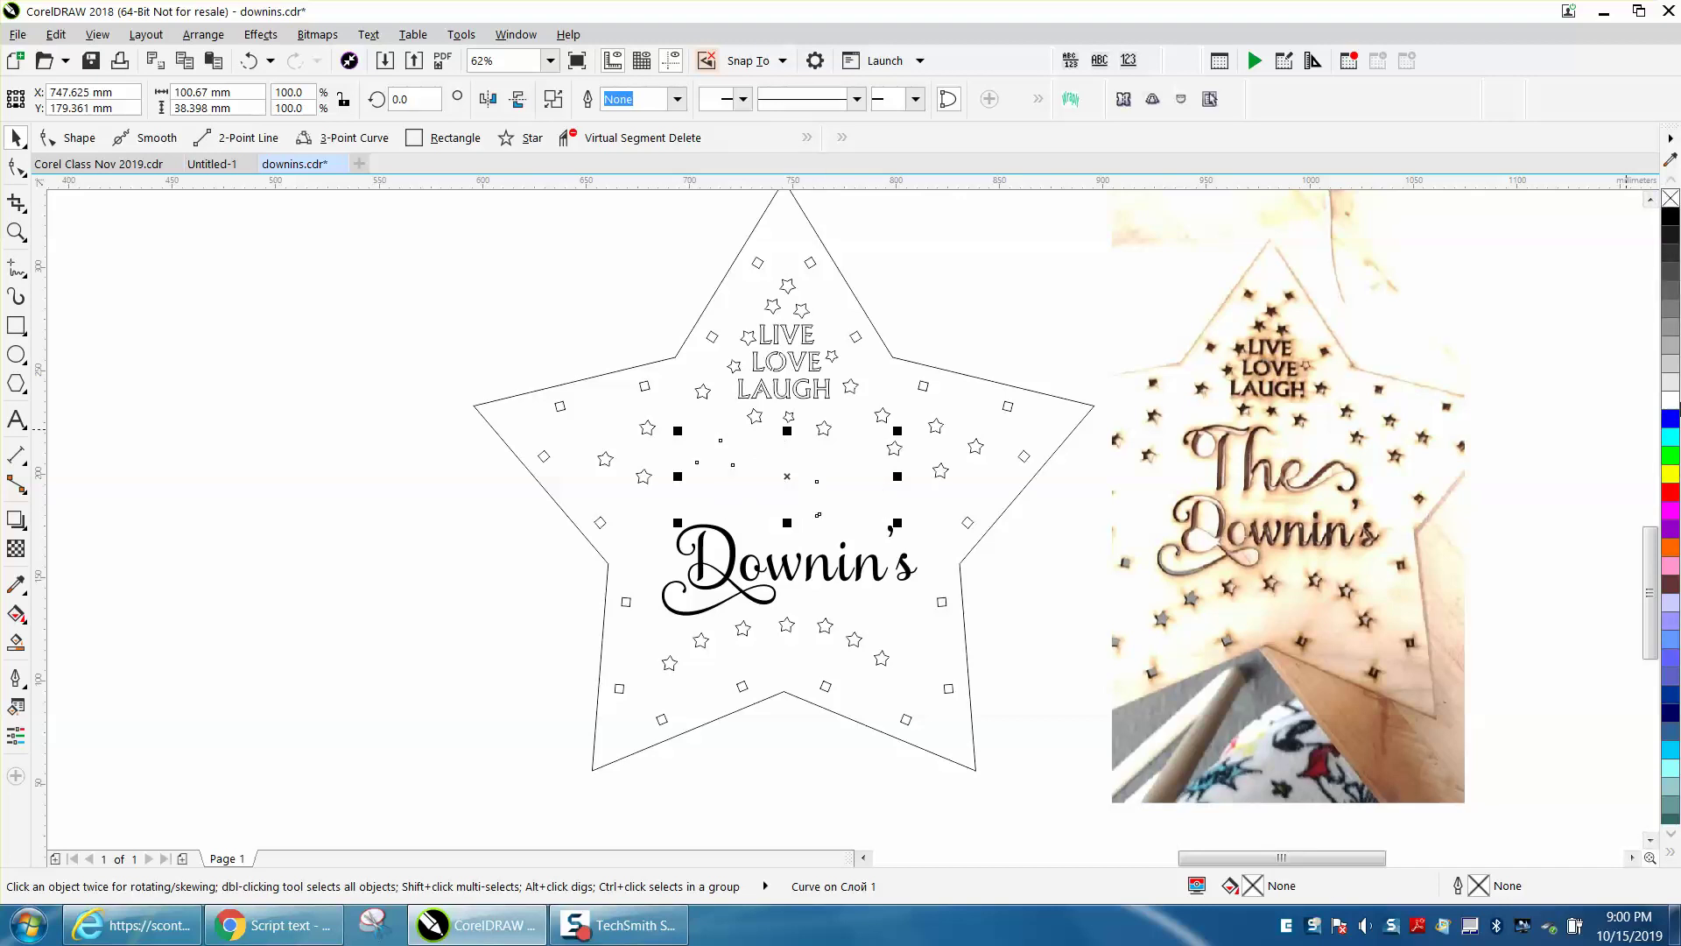
{"action": "right_click", "coordinate": [1671, 493]}
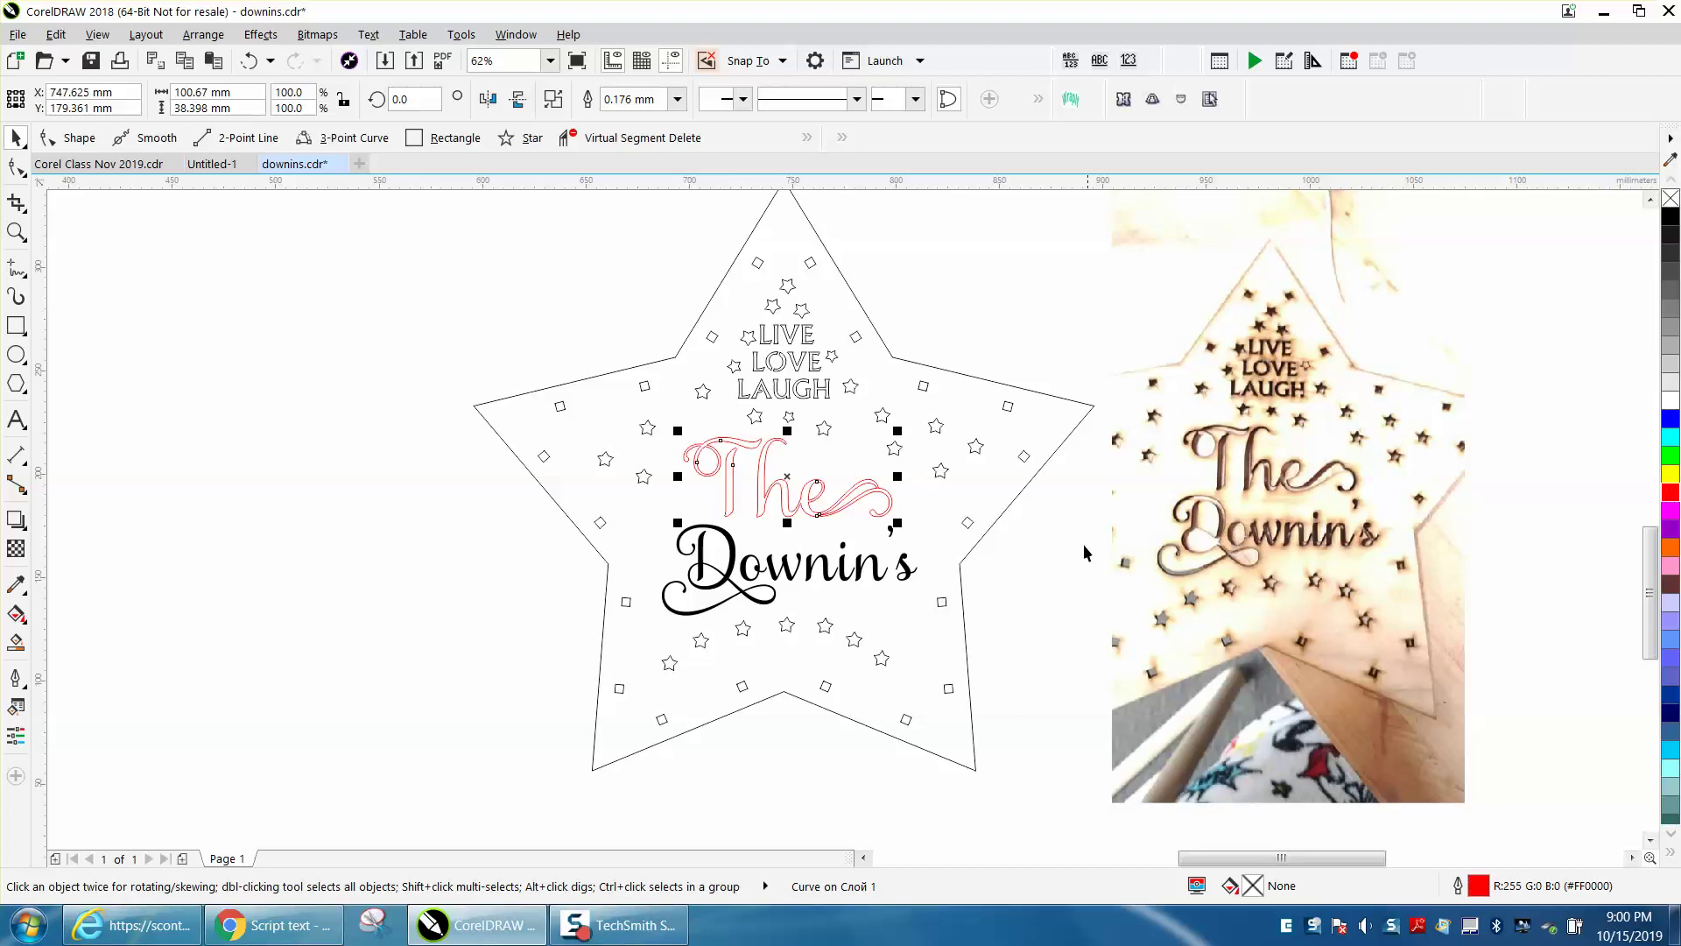
{"action": "left_click", "coordinate": [902, 571]}
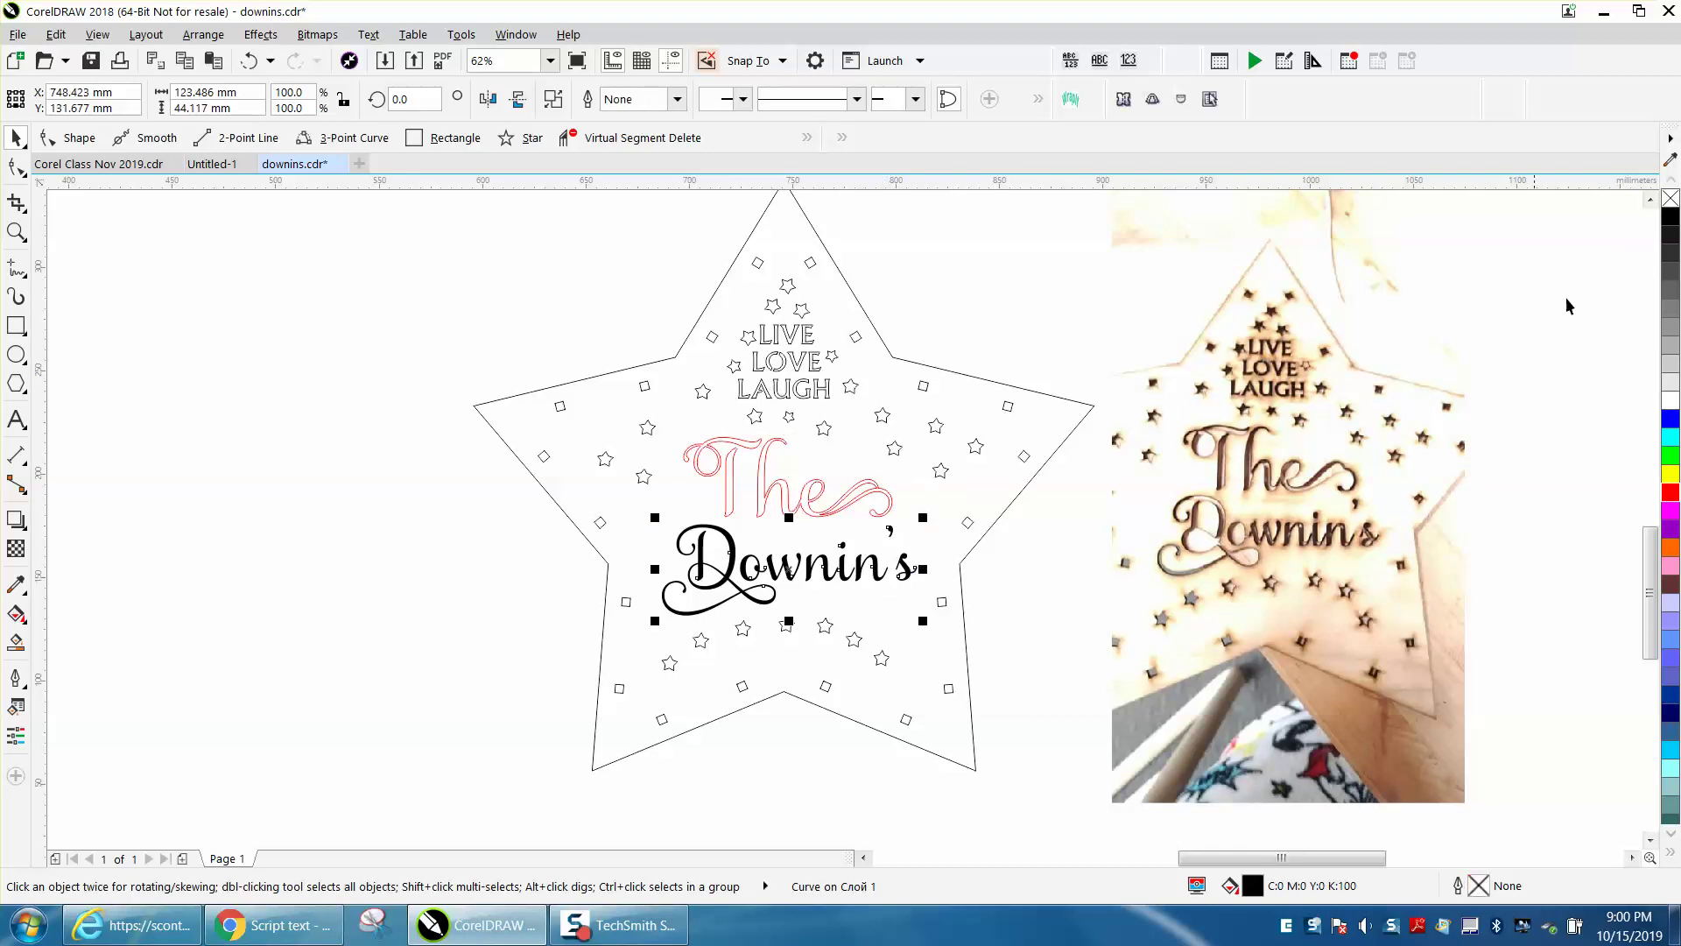
{"action": "left_click", "coordinate": [1670, 200]}
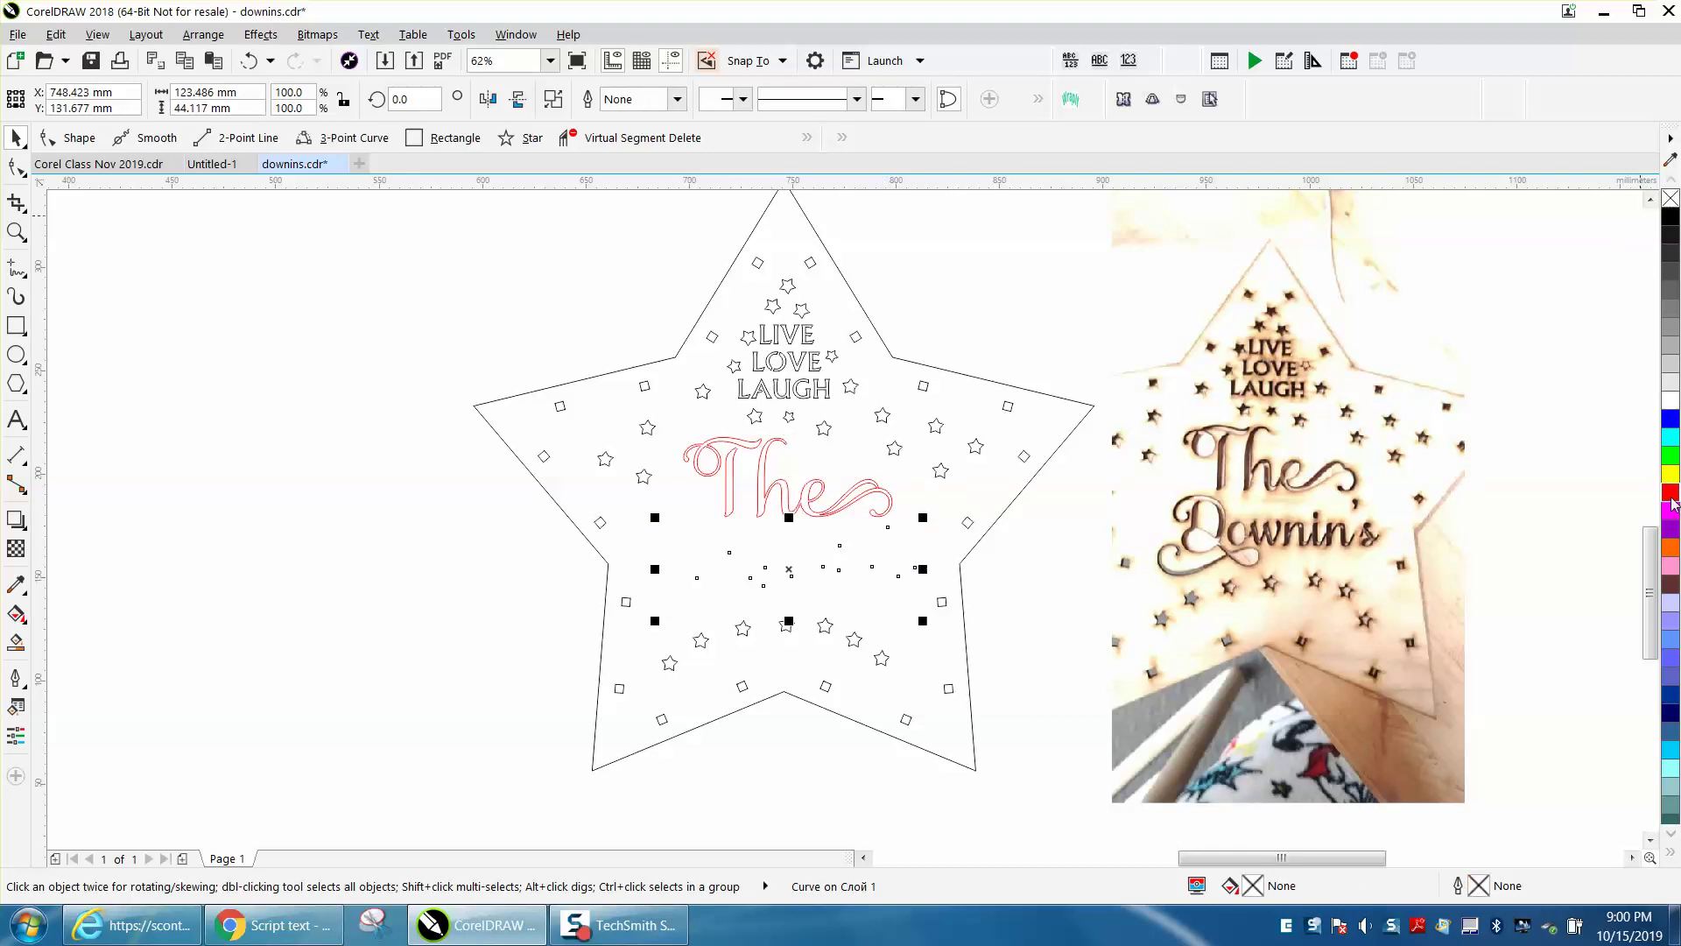
{"action": "right_click", "coordinate": [1671, 494]}
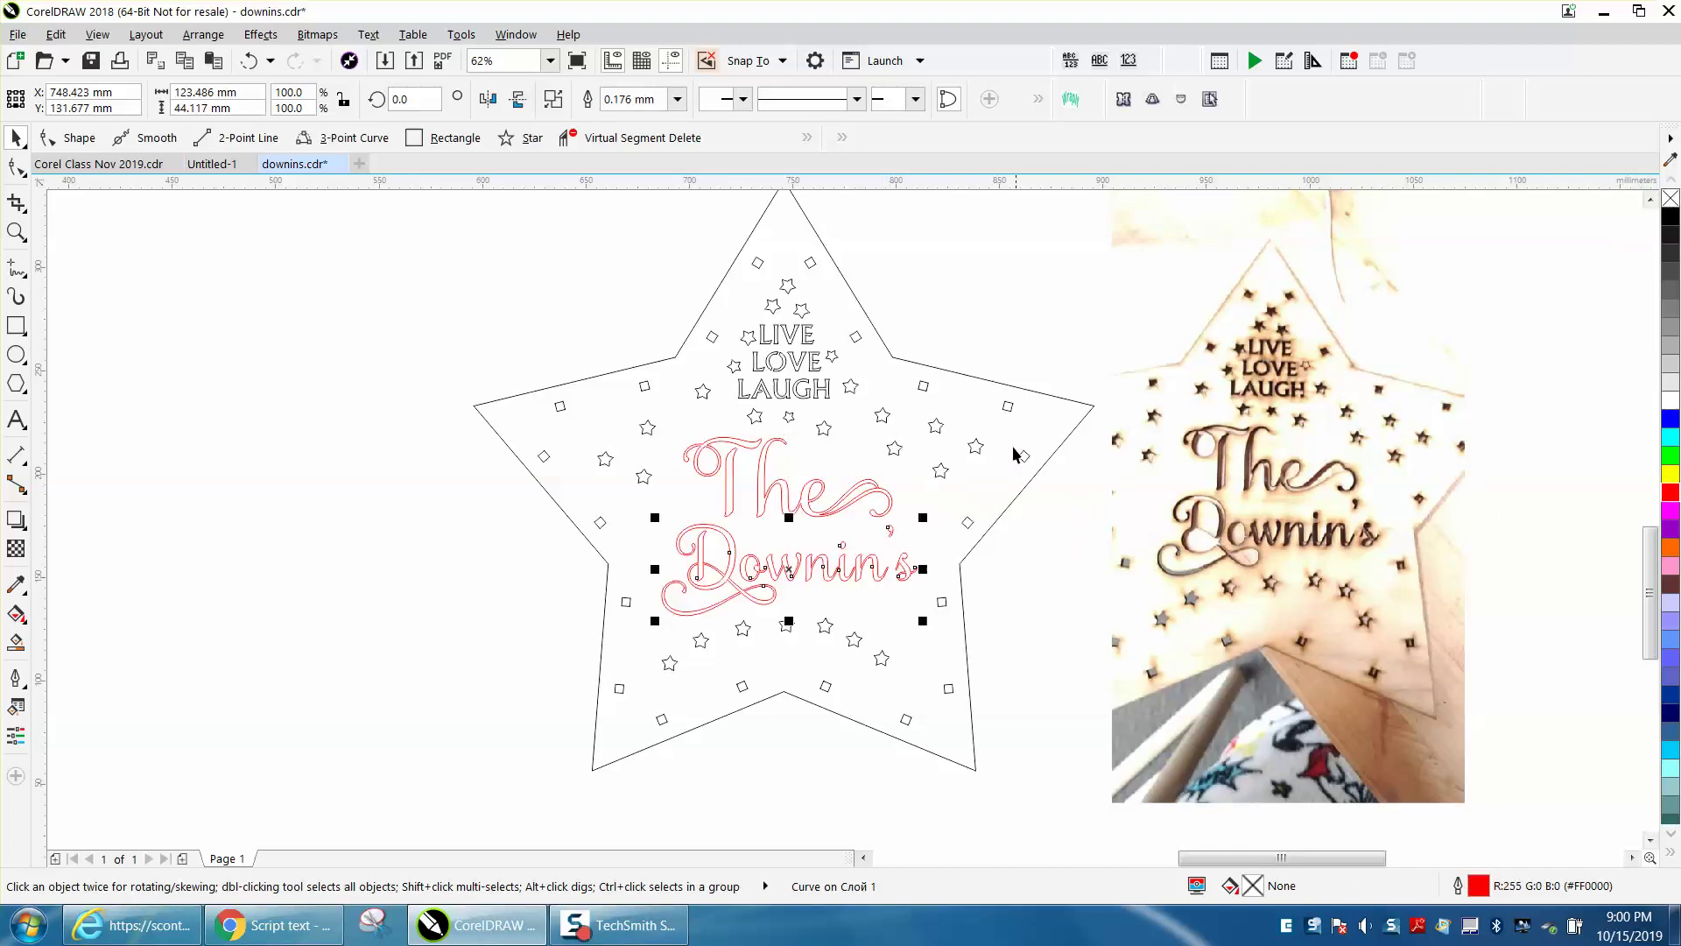
Step: Set the duplicate offset to 0 mm horizontally and vertically
{"action": "left_click", "coordinate": [1007, 389]}
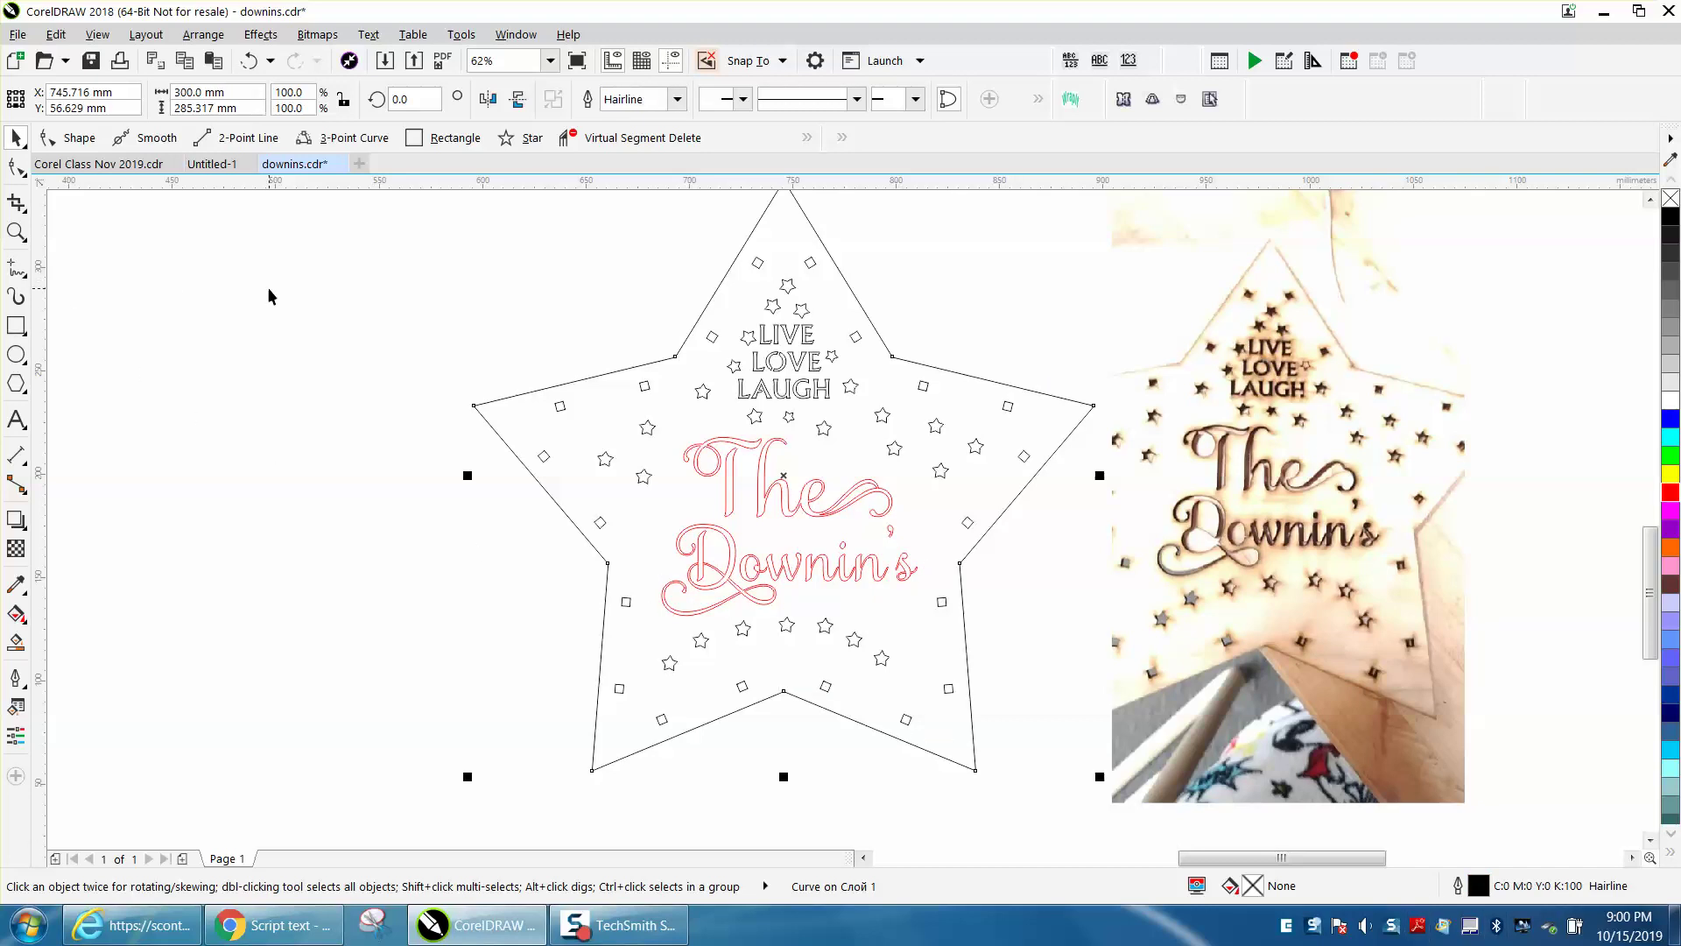
{"action": "left_click", "coordinate": [401, 285]}
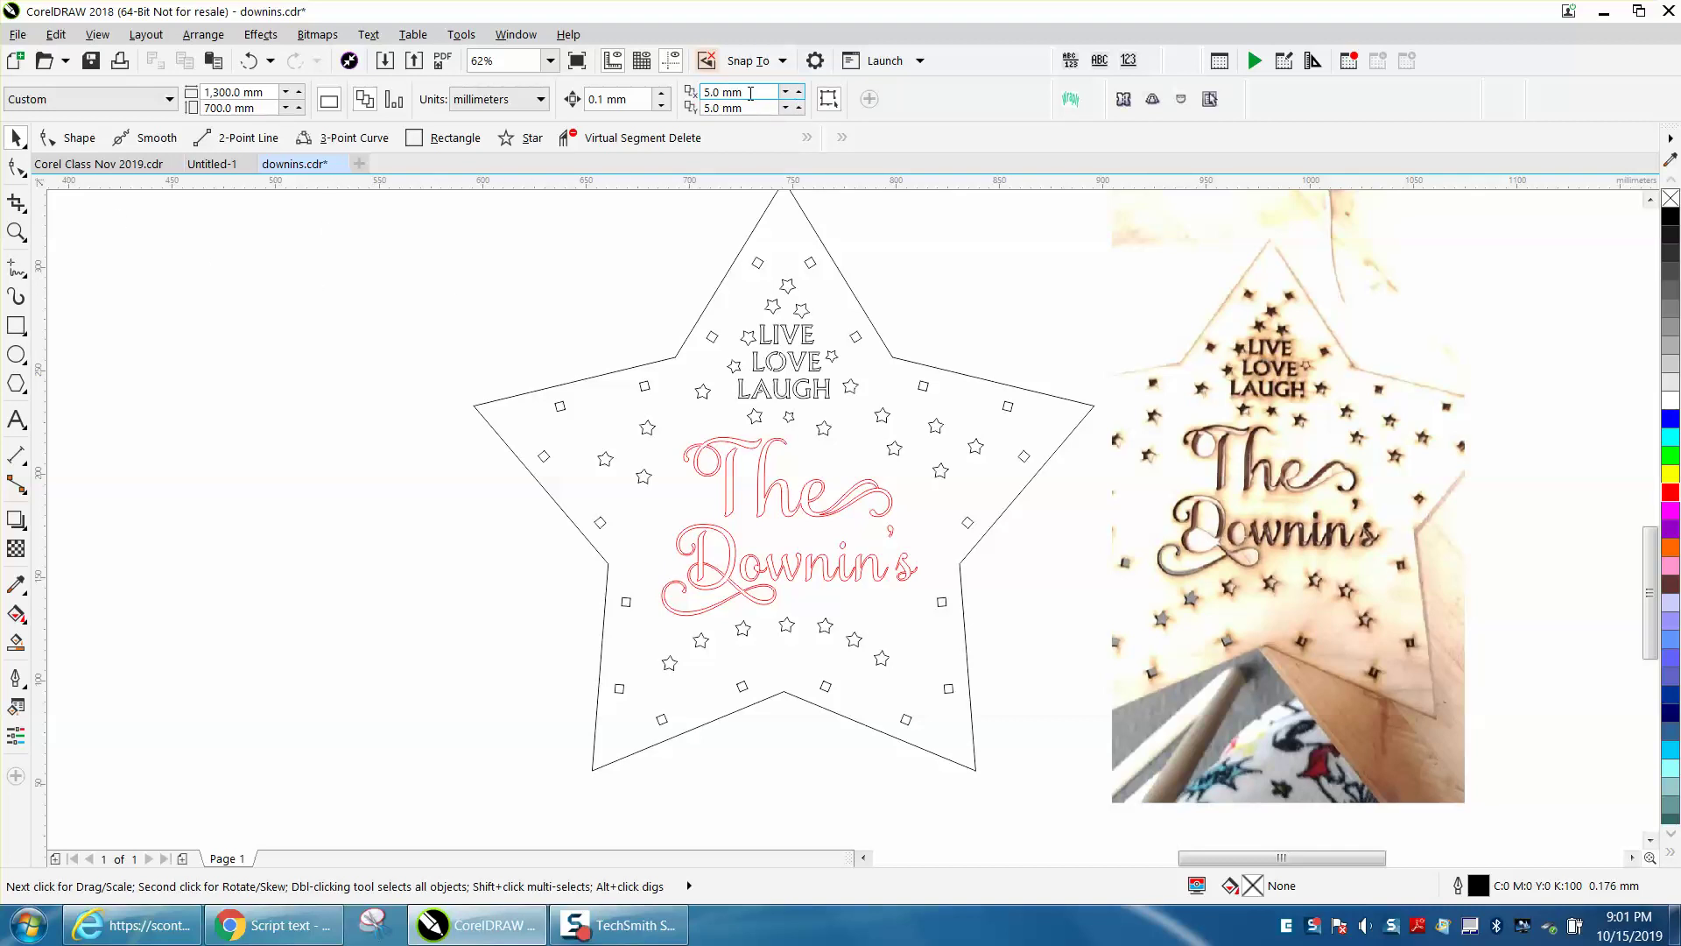
{"action": "left_click_drag", "start_coordinate": [750, 93], "coordinate": [701, 93]}
{"action": "type", "text": "0"}
{"action": "key", "text": "Tab"}
{"action": "type", "text": "0"}
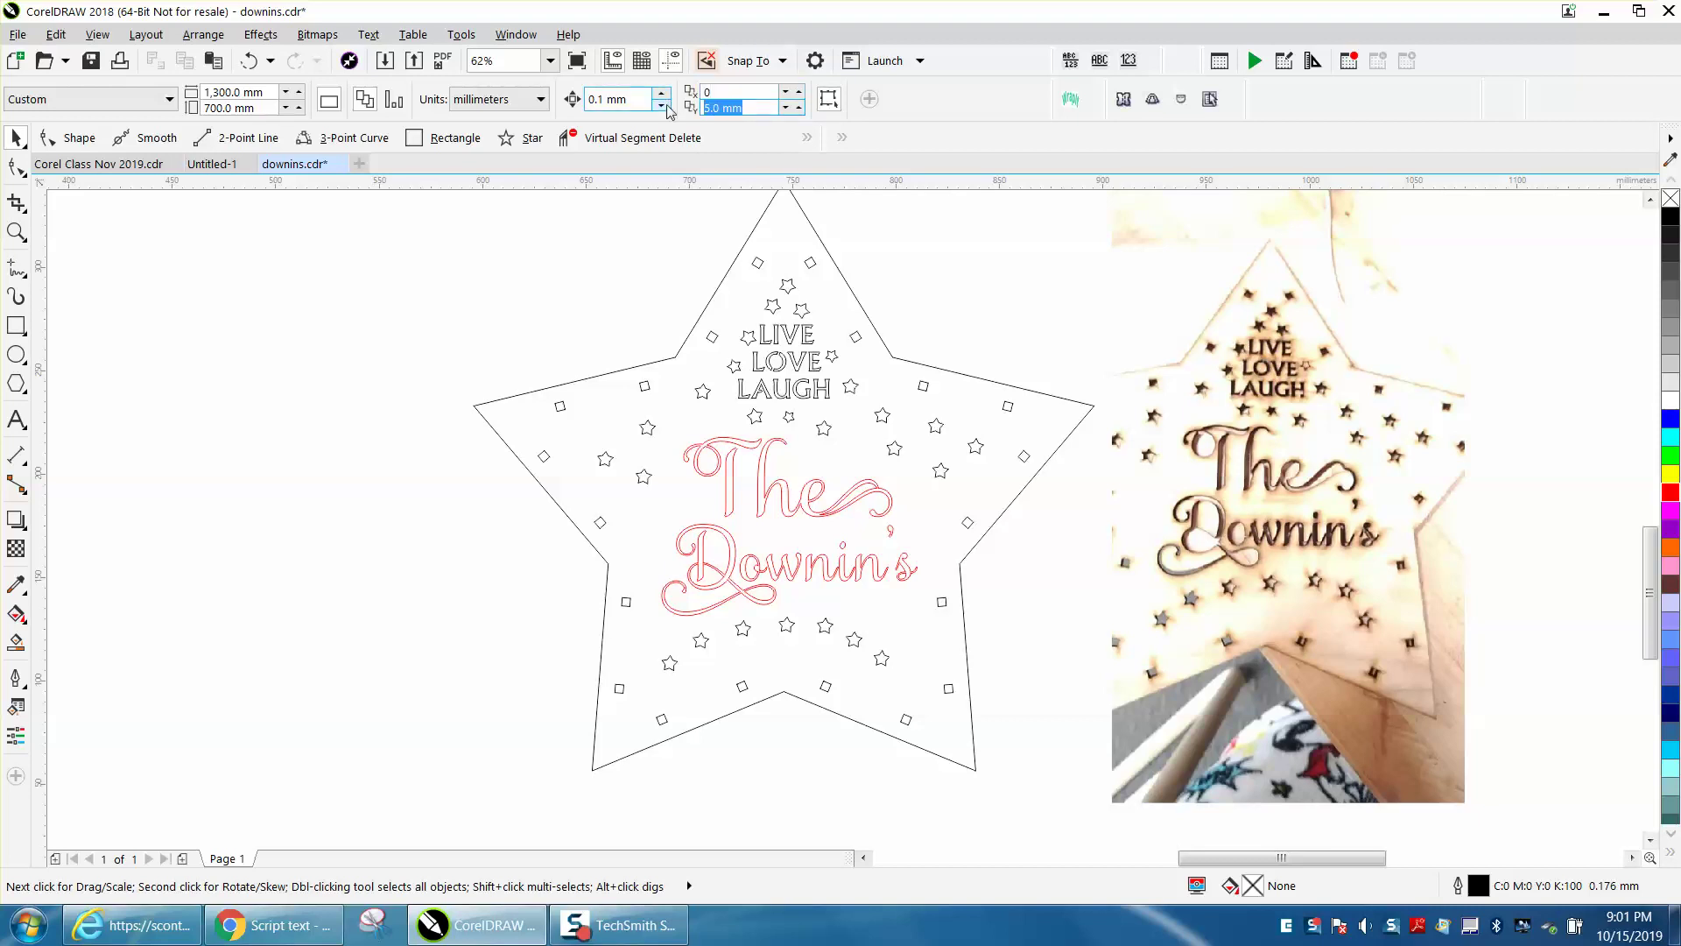
{"action": "key", "text": "Return"}
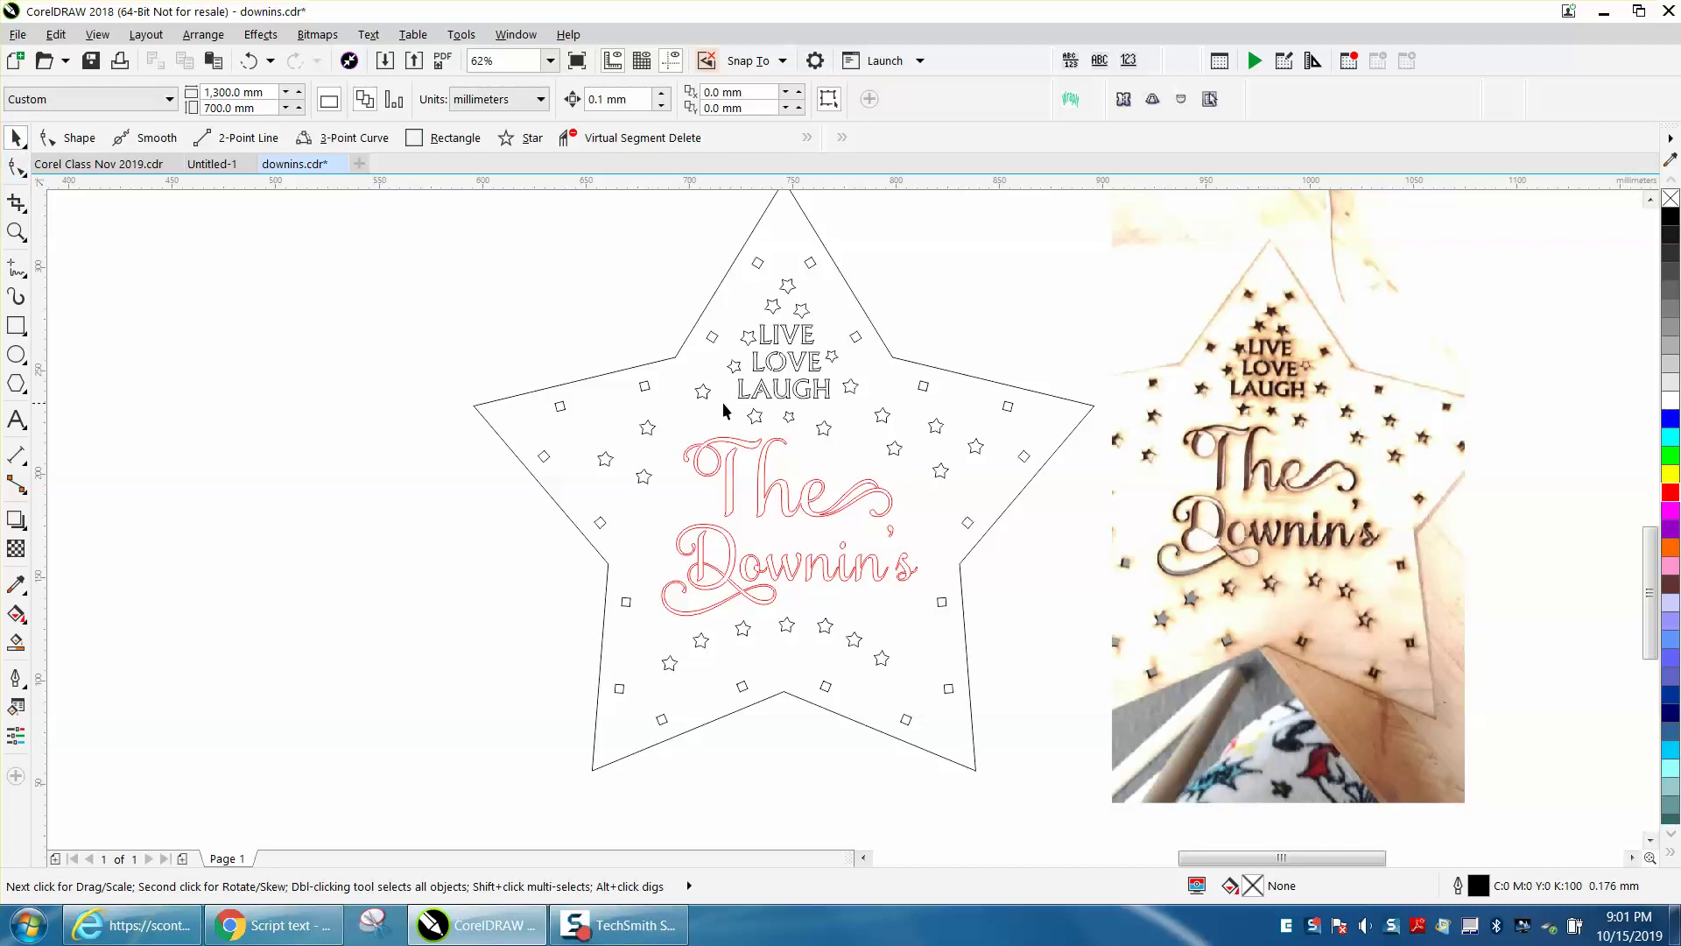
{"action": "left_click", "coordinate": [729, 471]}
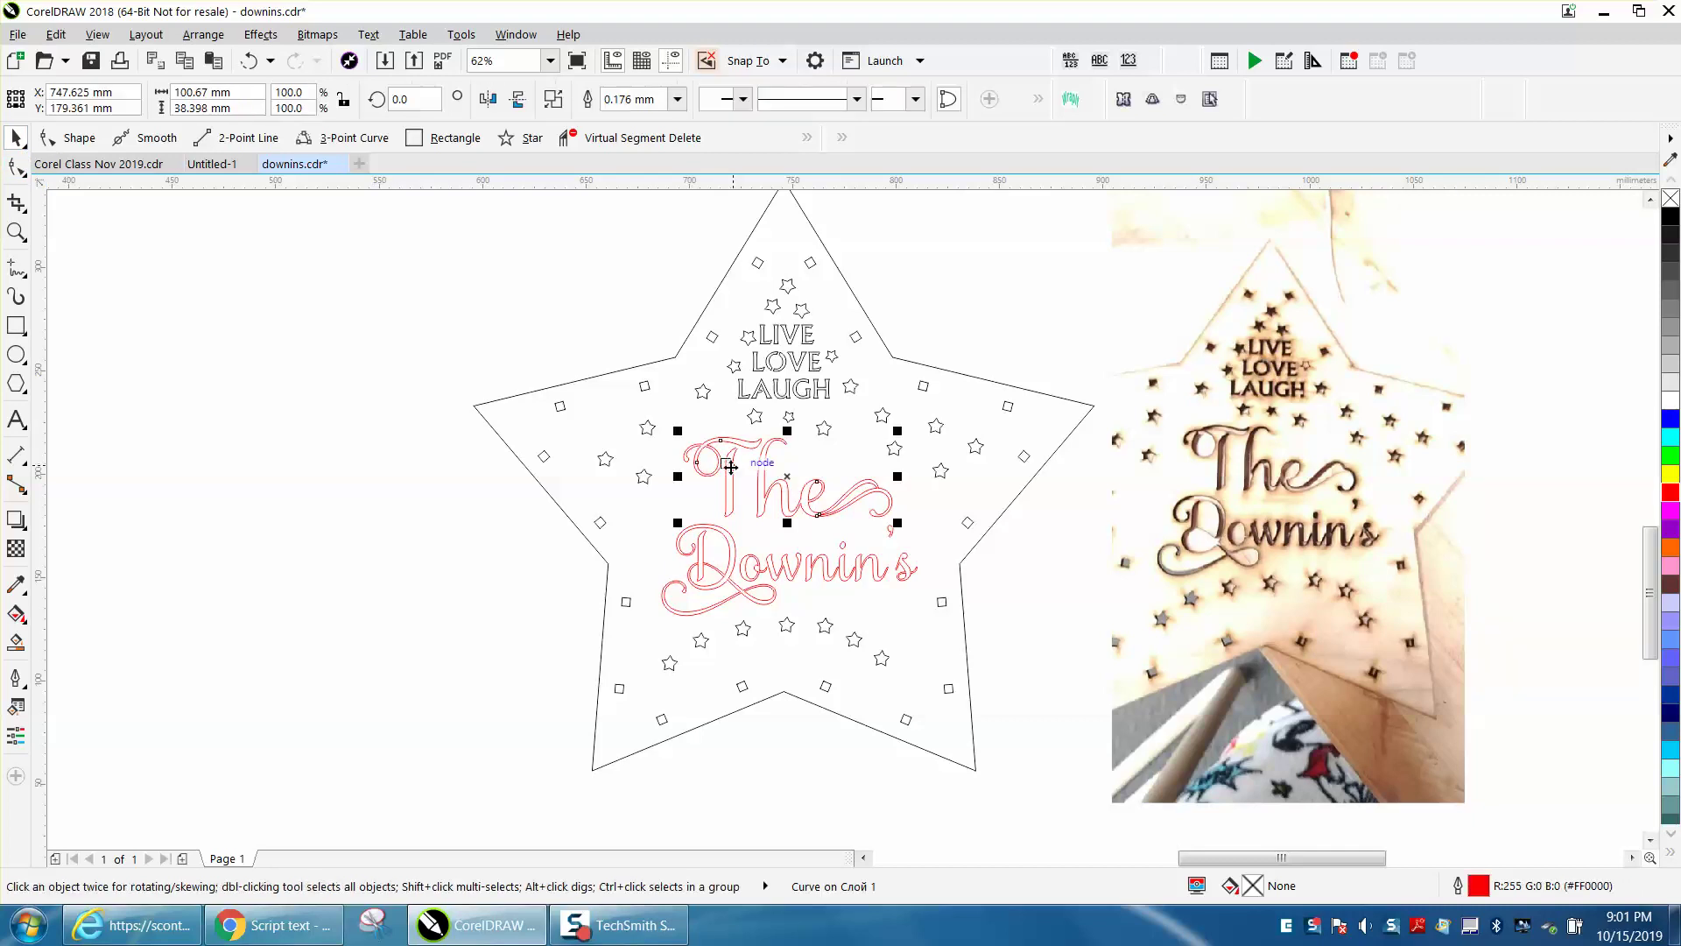
{"action": "left_click", "coordinate": [16, 232]}
{"action": "left_click_drag", "start_coordinate": [542, 422], "coordinate": [1047, 618]}
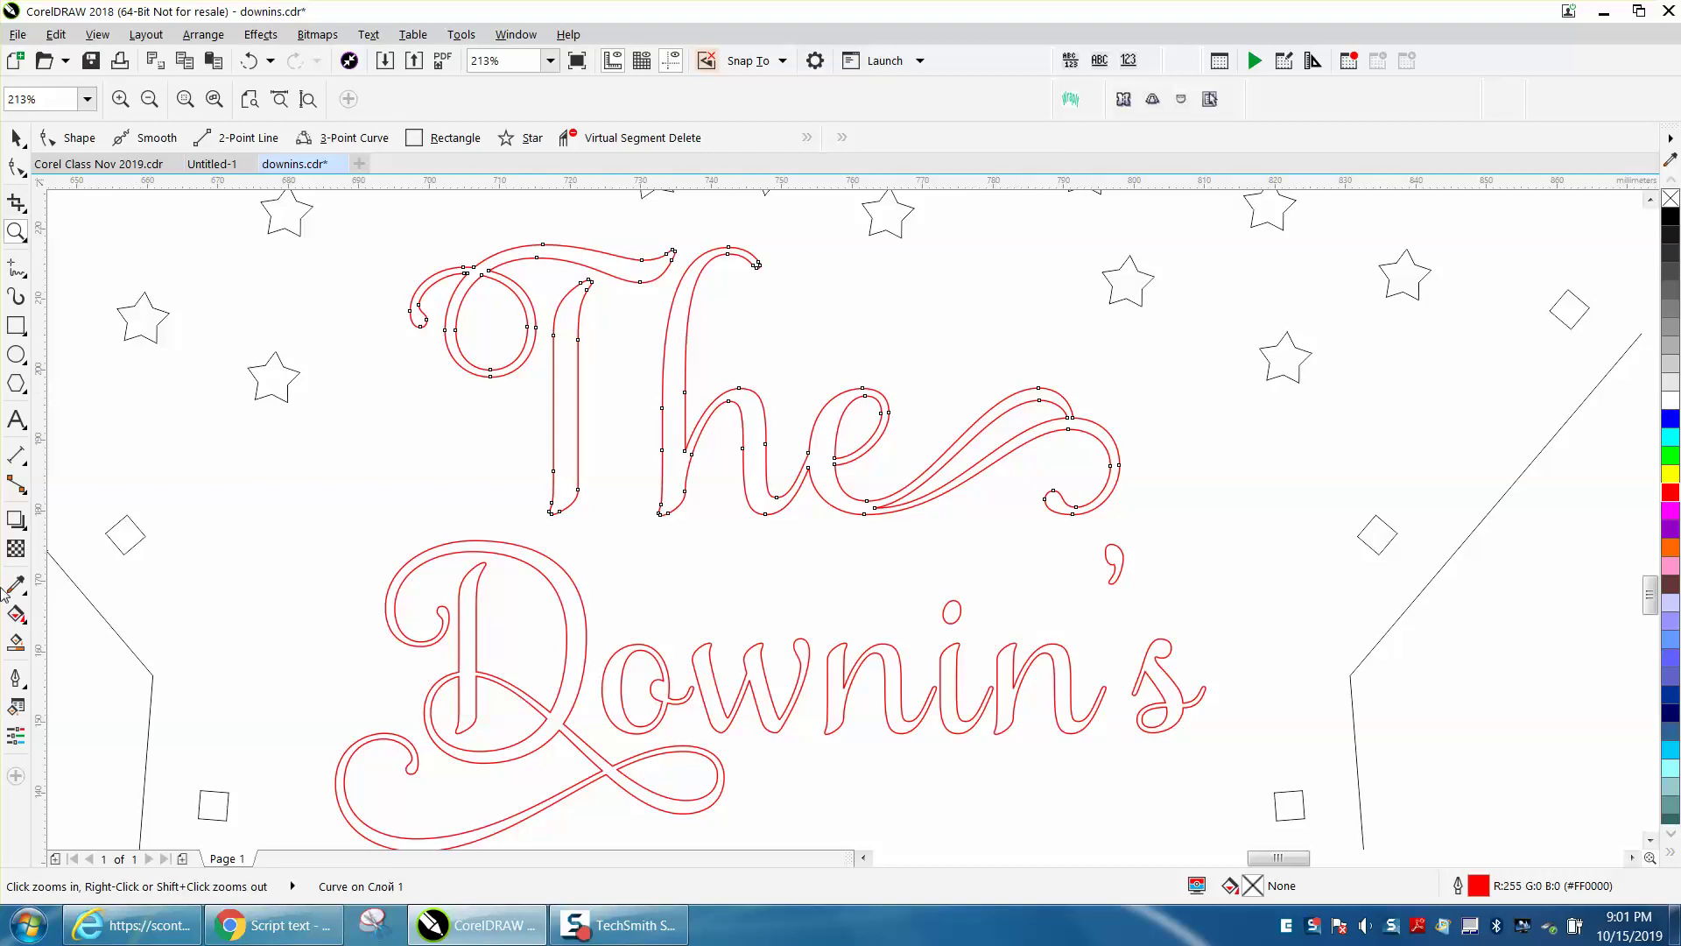
{"action": "left_click", "coordinate": [16, 644]}
{"action": "left_click", "coordinate": [482, 352]}
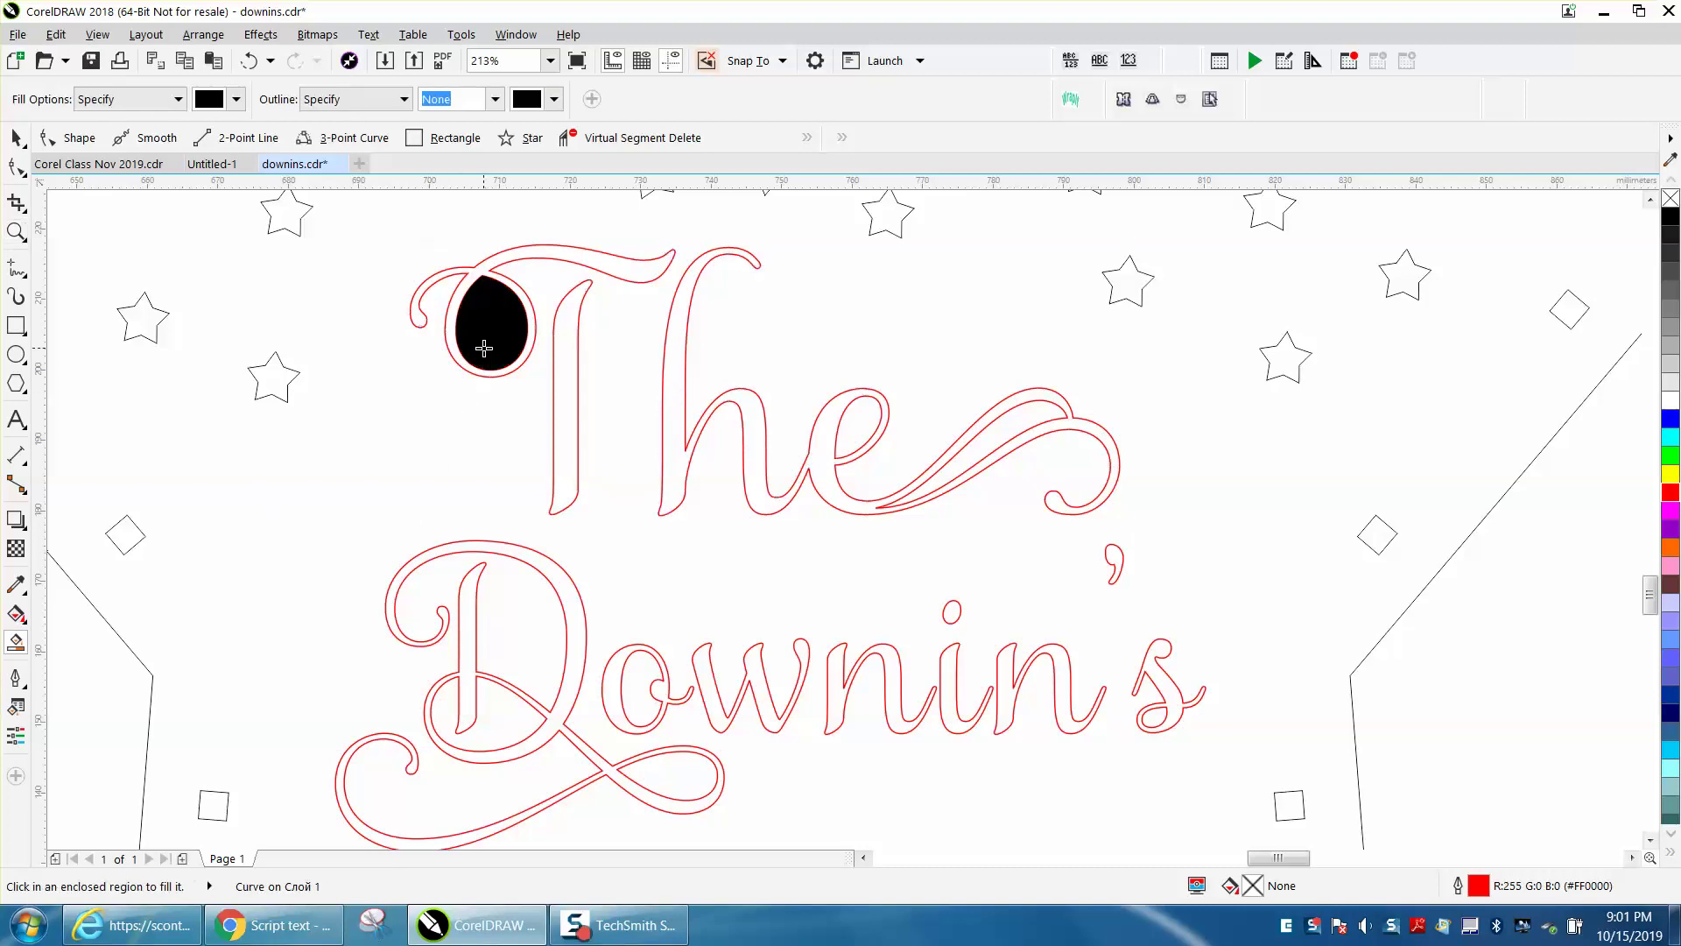
{"action": "left_click", "coordinate": [864, 428]}
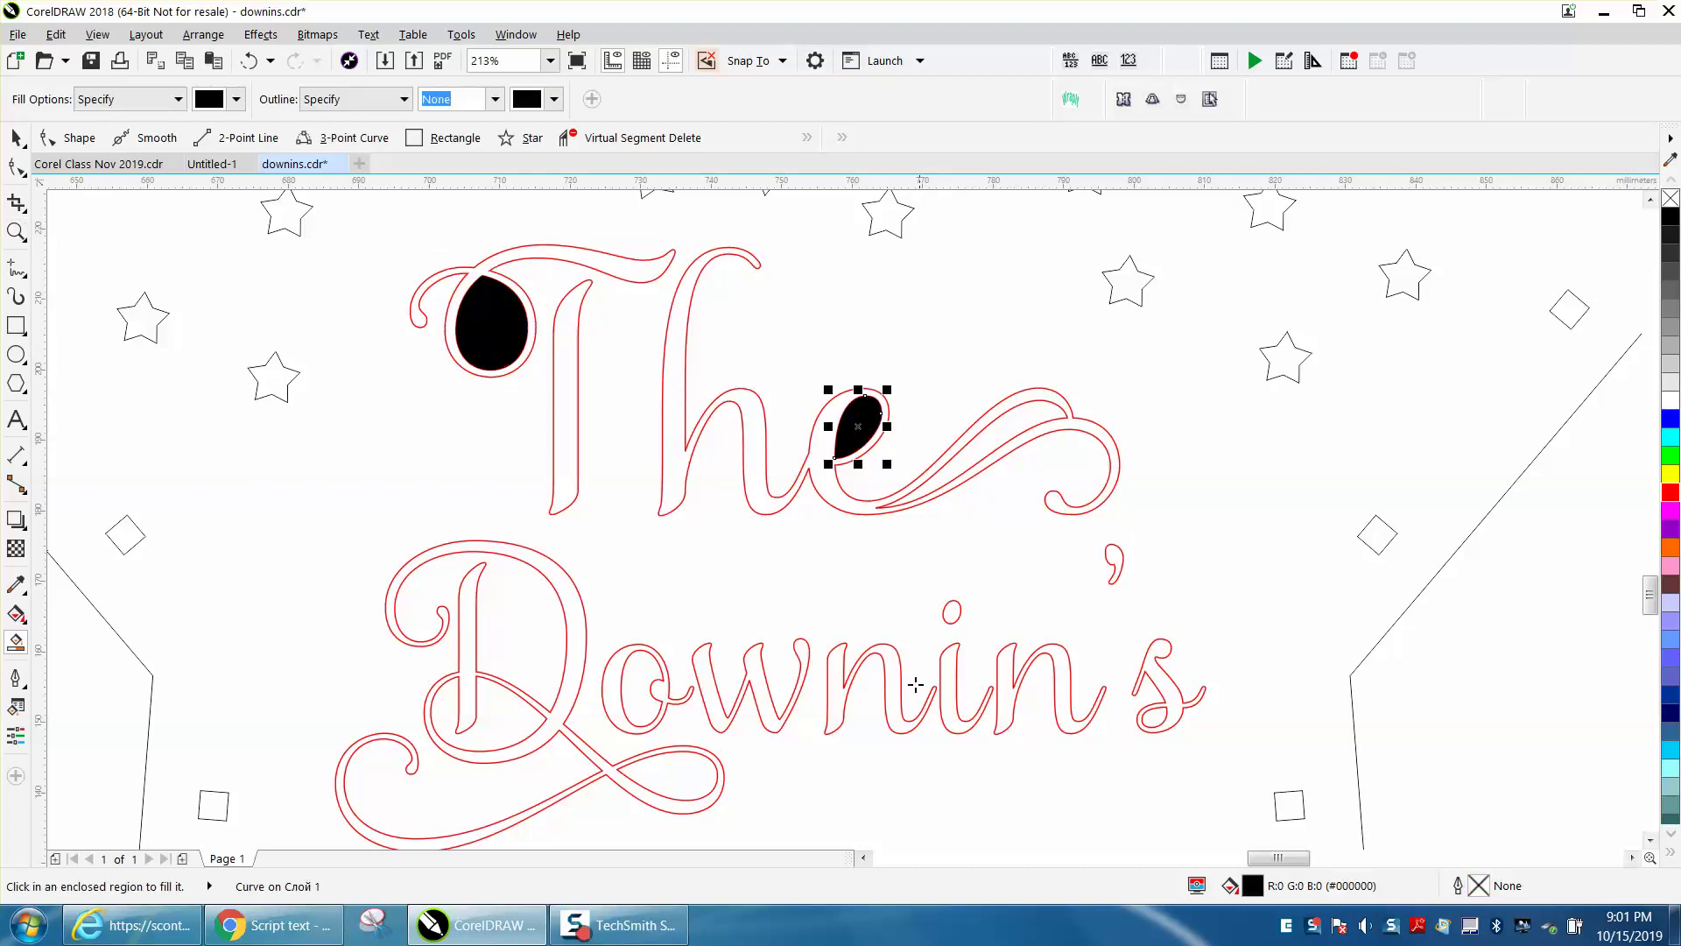
{"action": "left_click", "coordinate": [633, 678]}
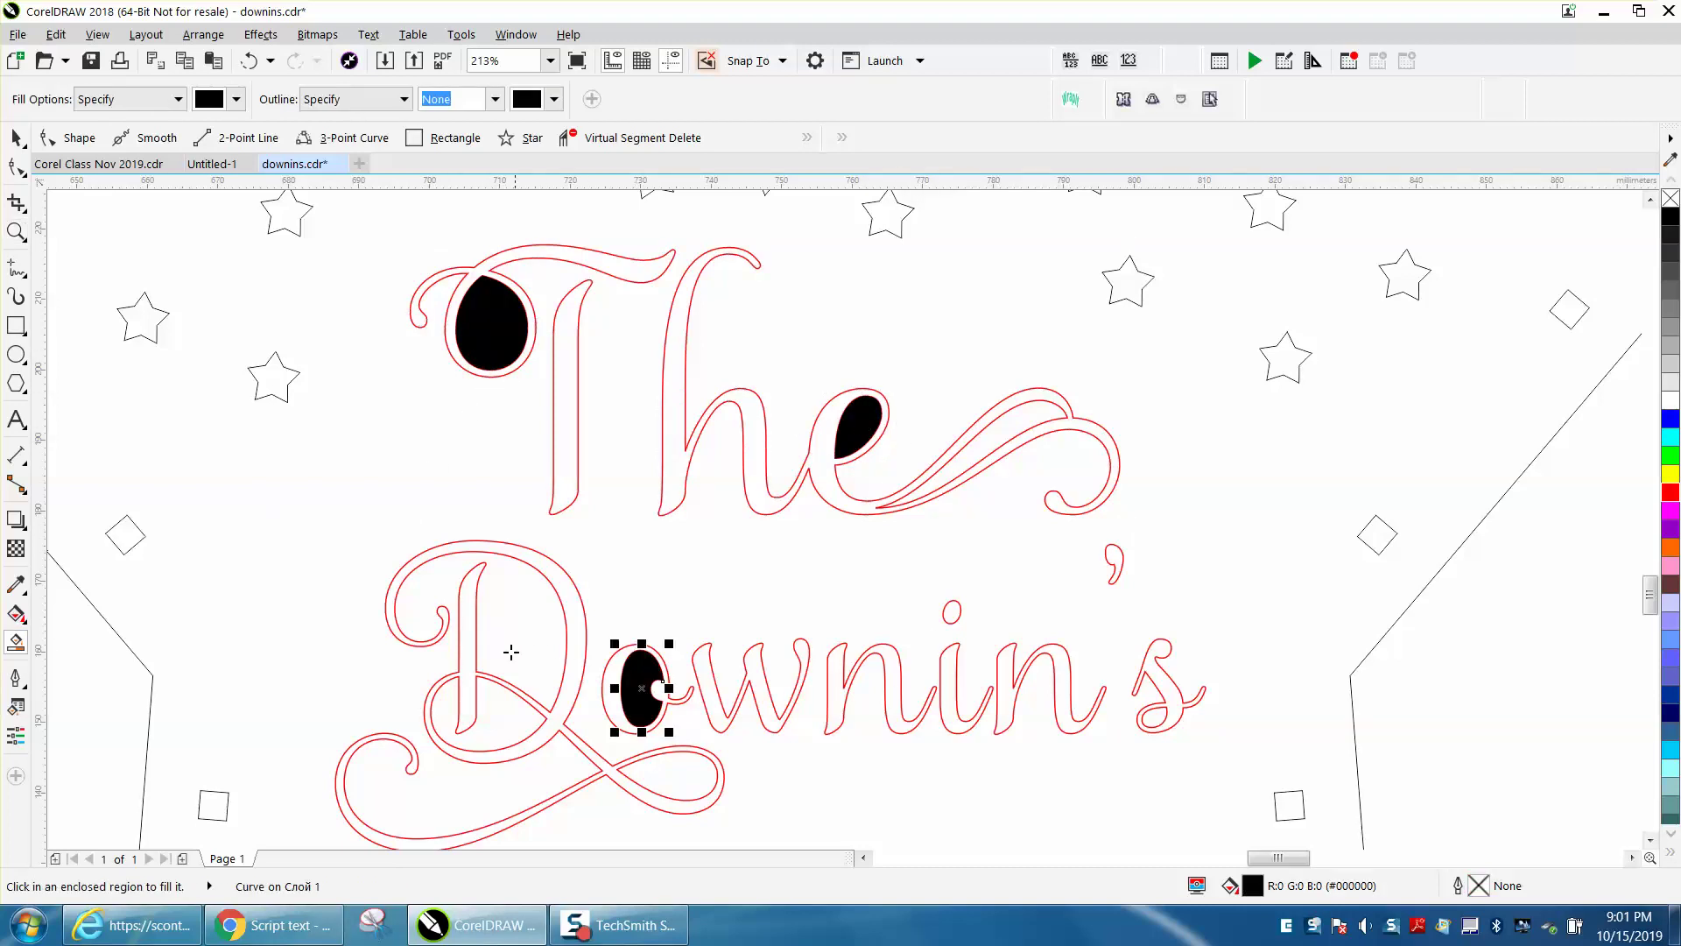
{"action": "left_click", "coordinate": [492, 704]}
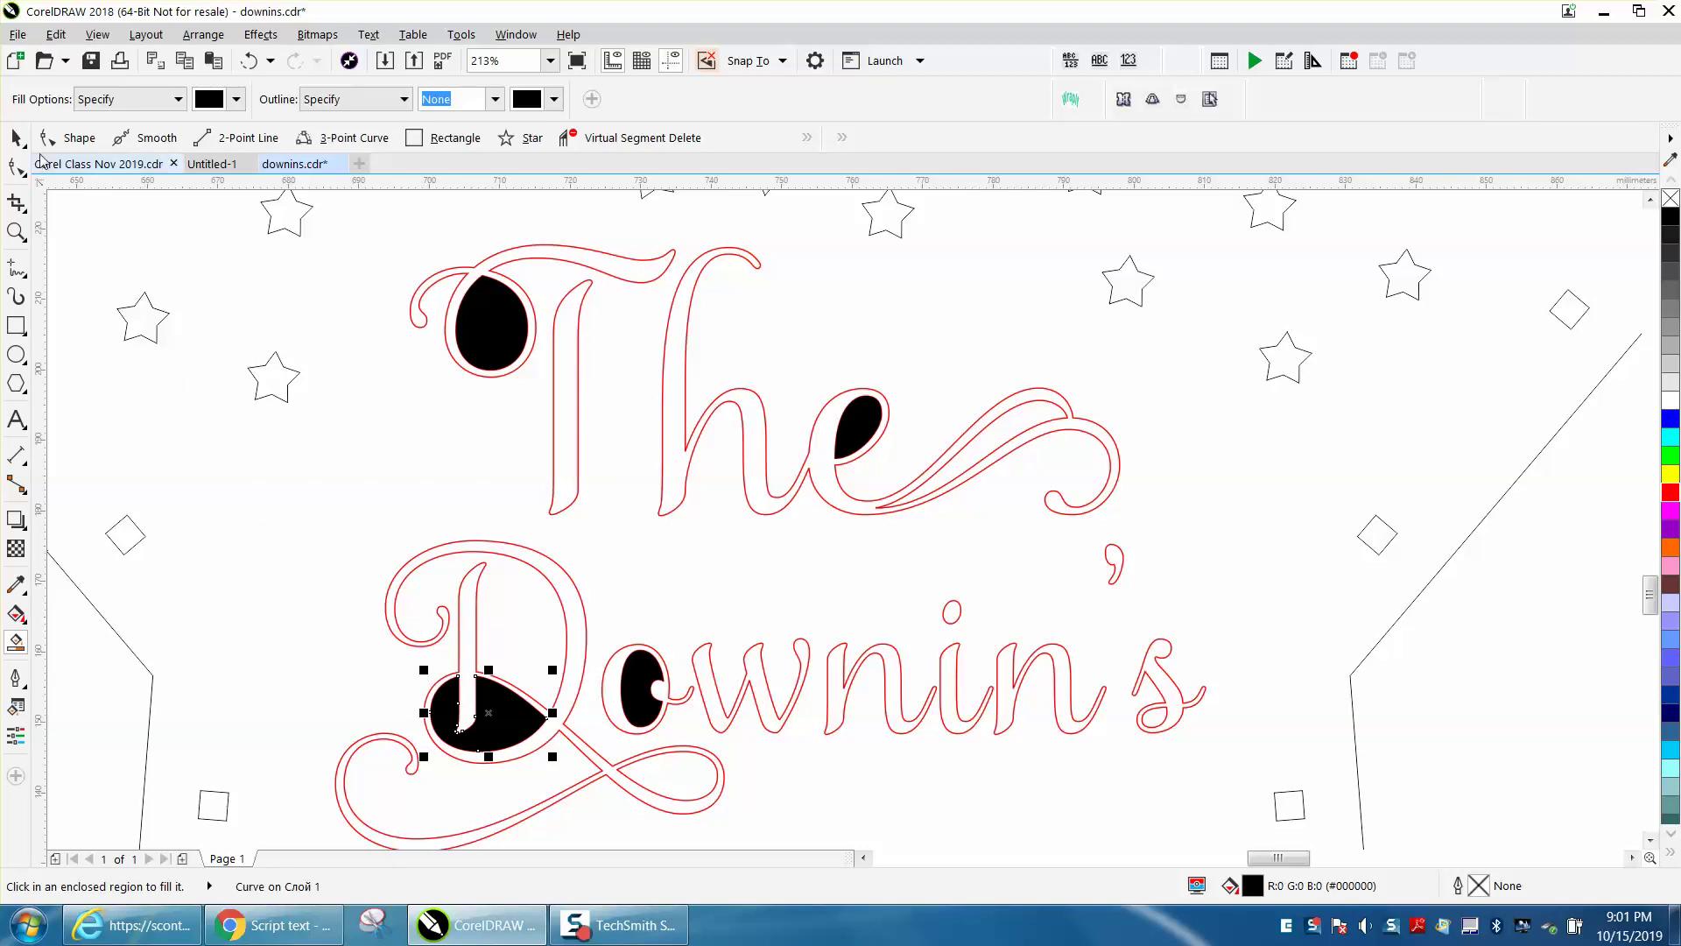
{"action": "left_click", "coordinate": [252, 61]}
{"action": "left_click", "coordinate": [253, 61]}
{"action": "left_click", "coordinate": [252, 62]}
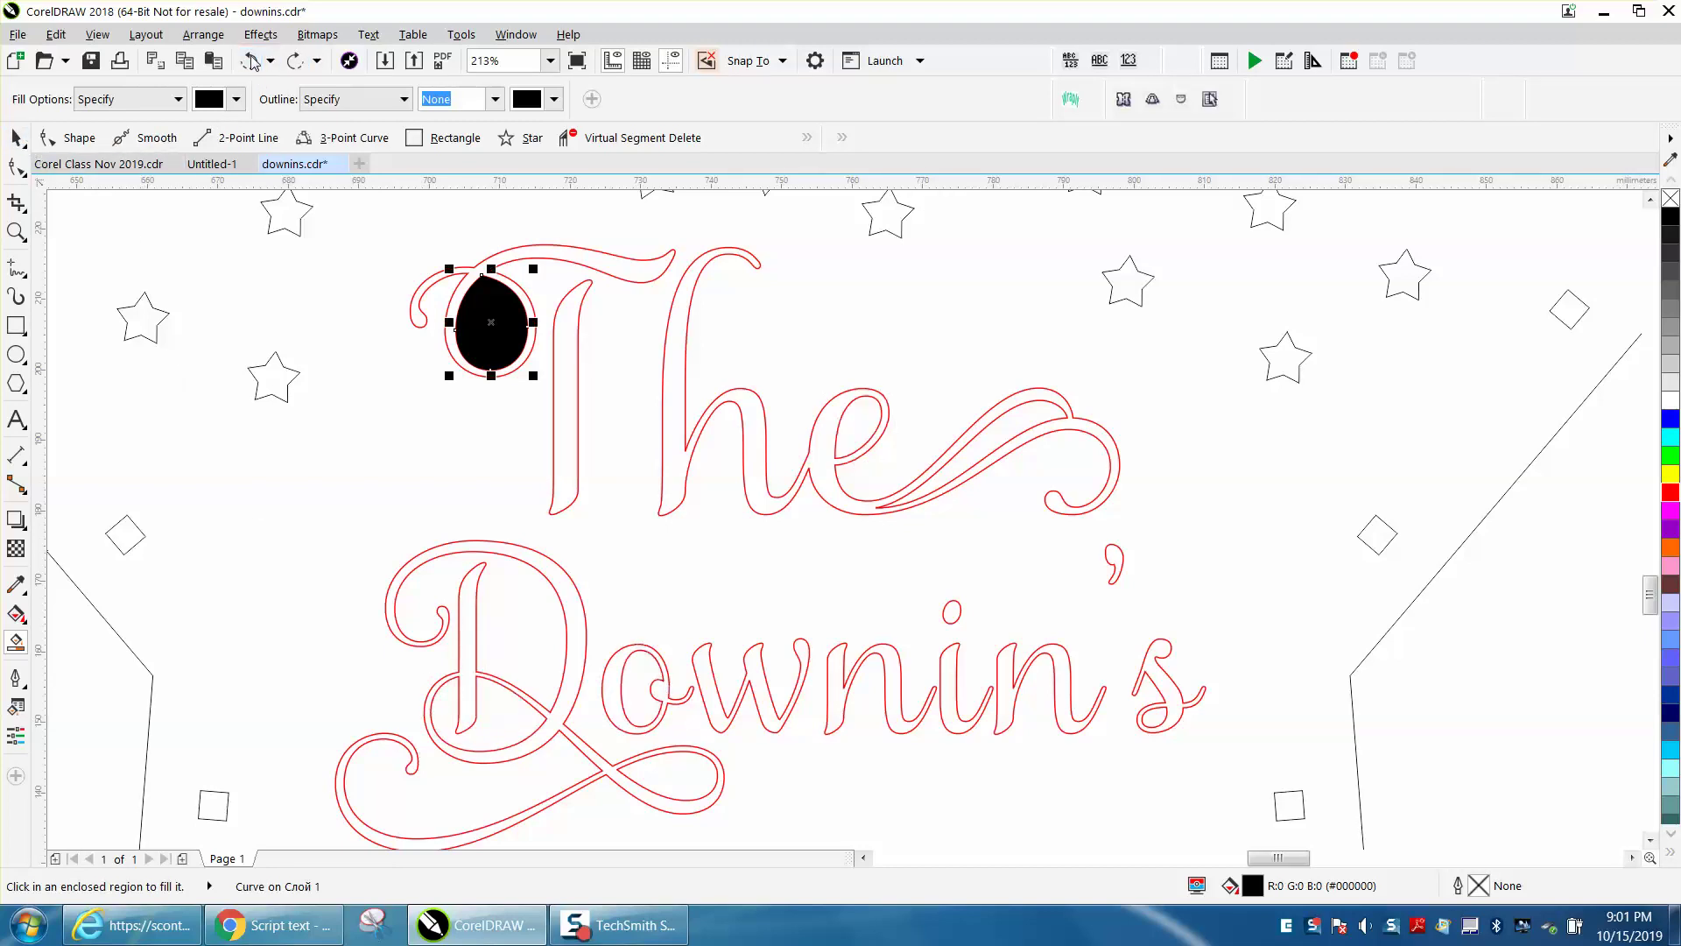
{"action": "left_click", "coordinate": [252, 61]}
Step: Draw a narrow 2.466 × 7.269 mm rectangle across the T's loop and open its Outline Pen
{"action": "left_click", "coordinate": [252, 61]}
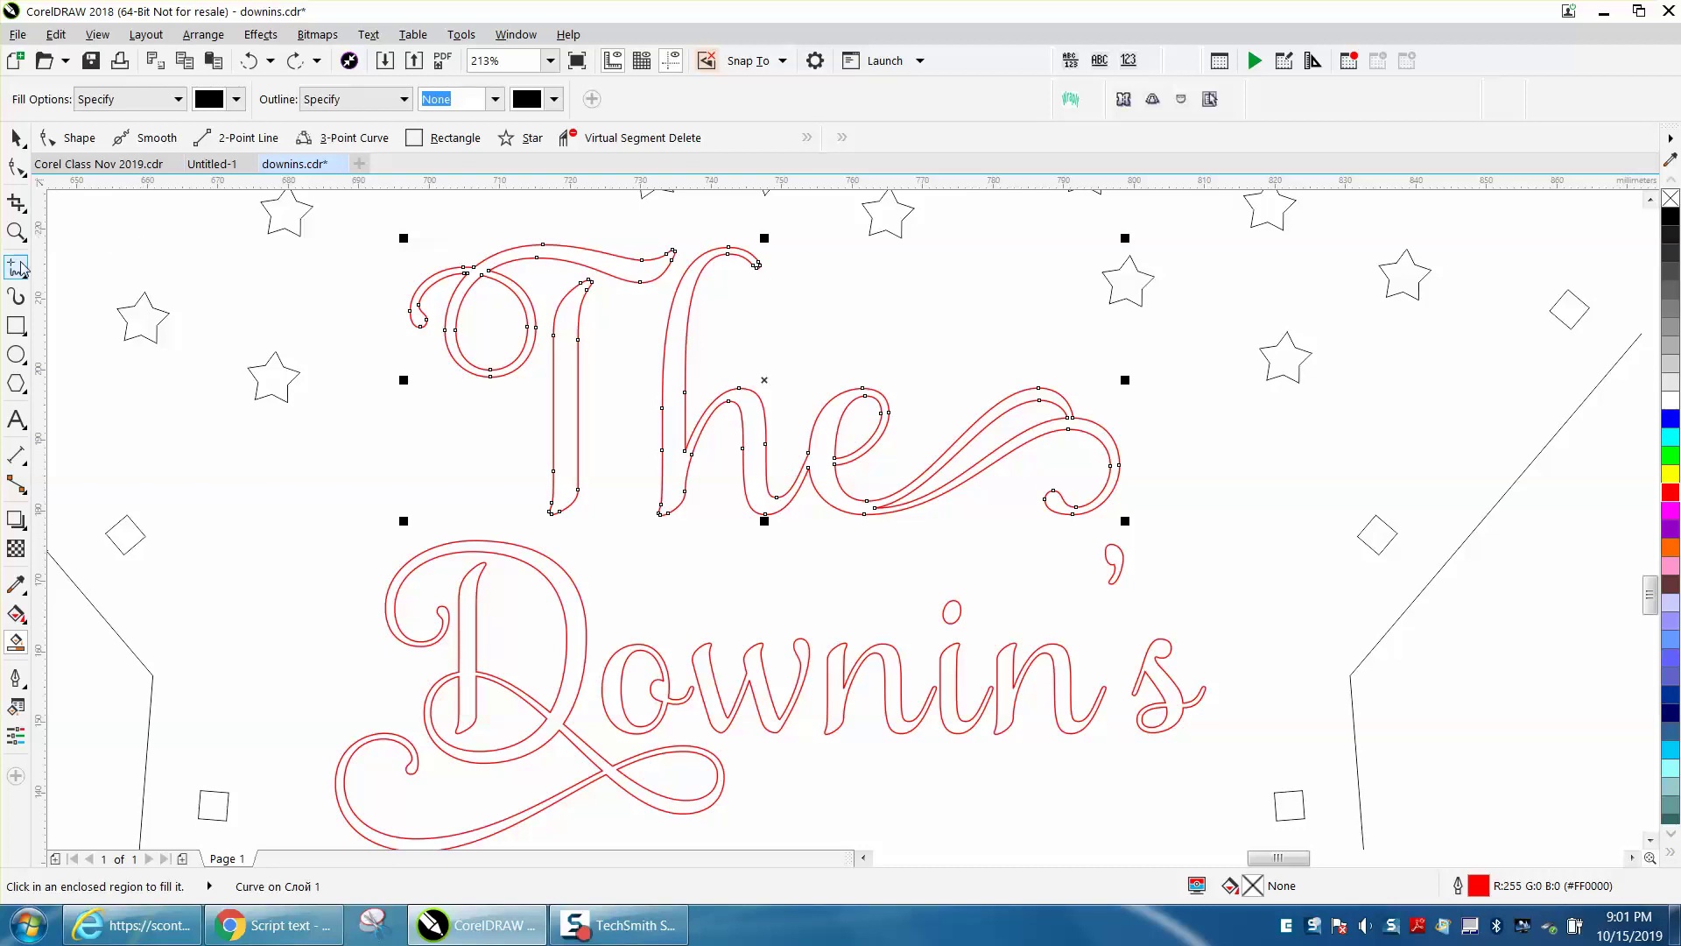
{"action": "left_click", "coordinate": [17, 324]}
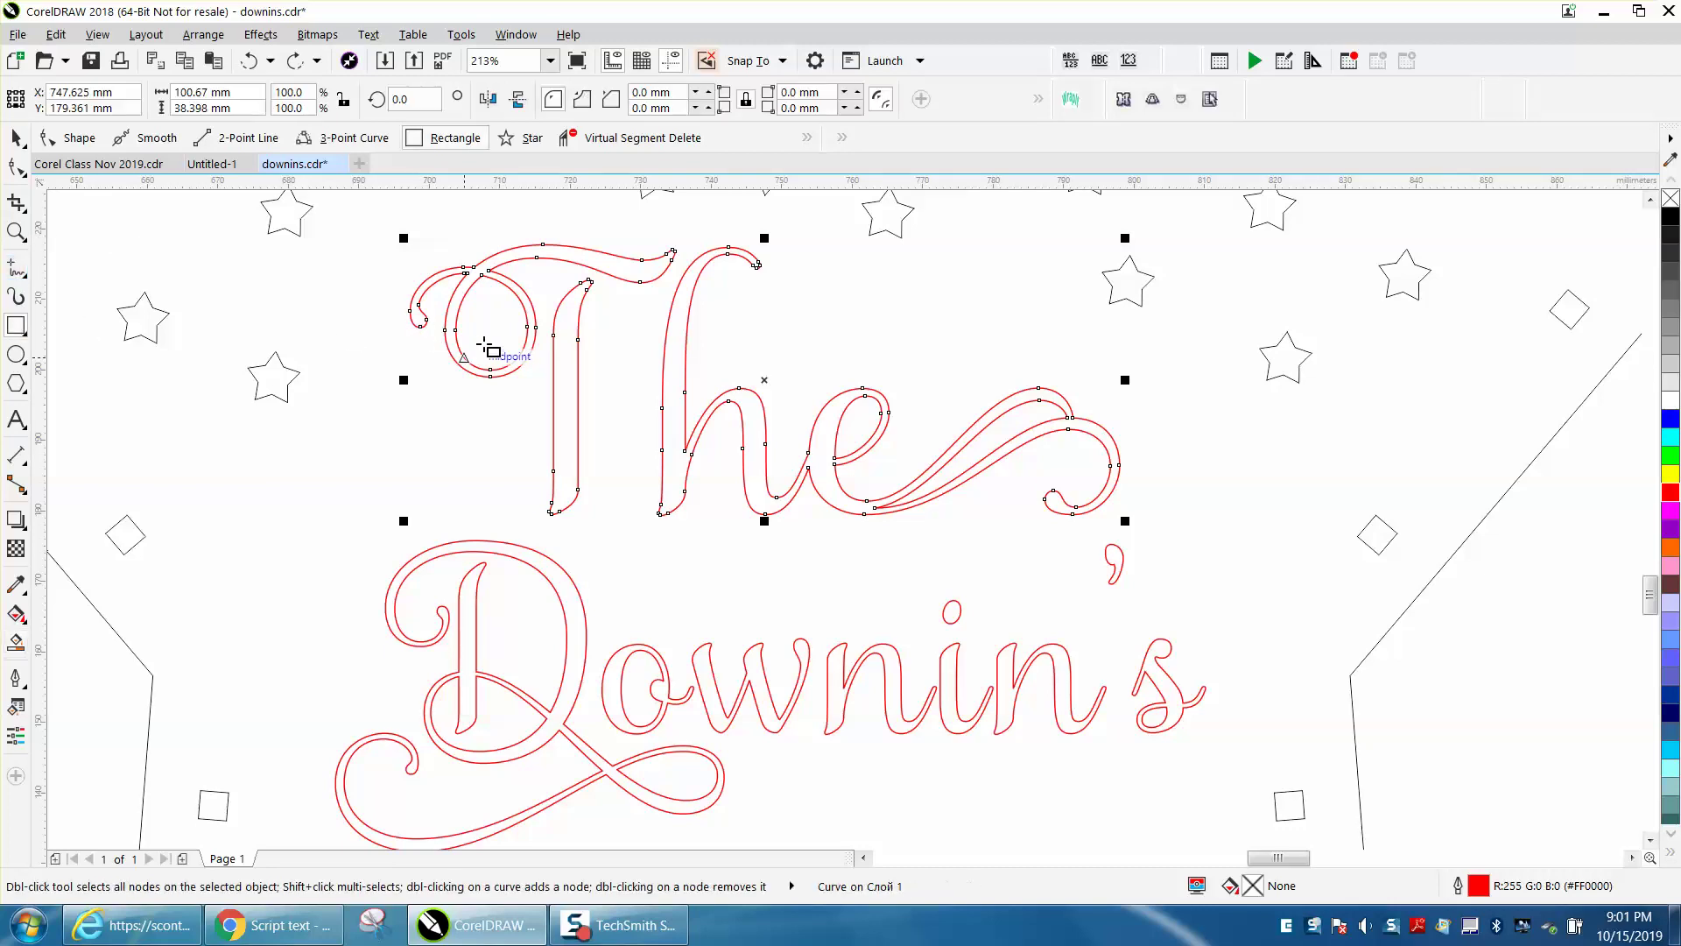
{"action": "left_click_drag", "start_coordinate": [488, 346], "coordinate": [459, 383]}
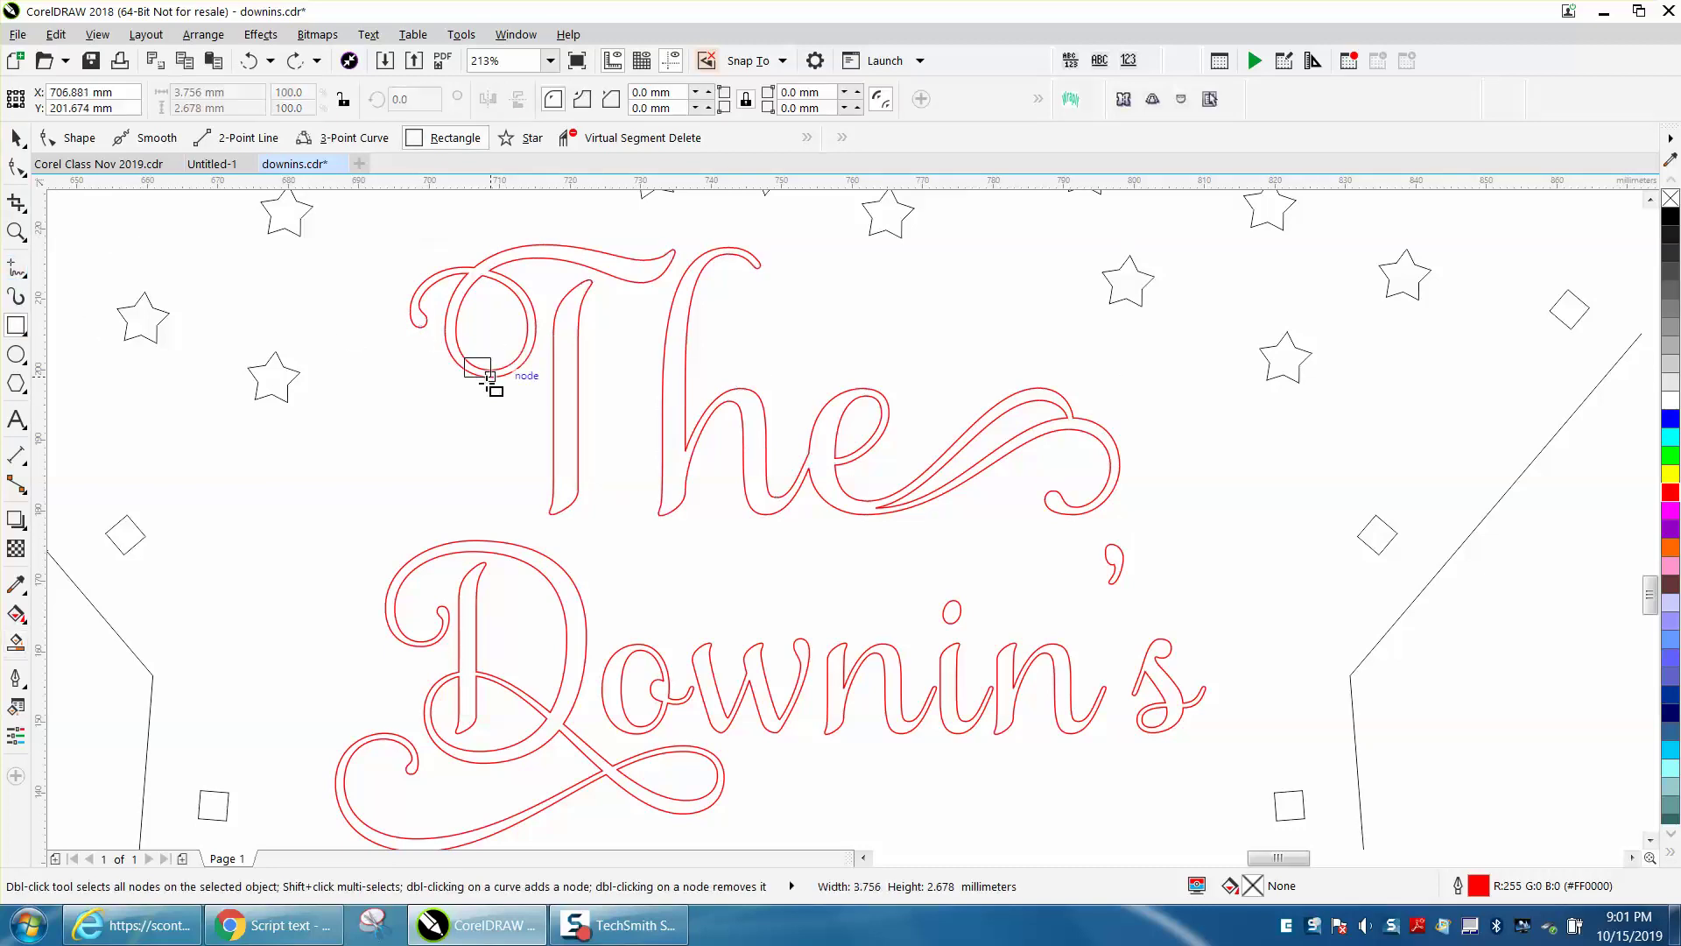
{"action": "key", "text": "Delete"}
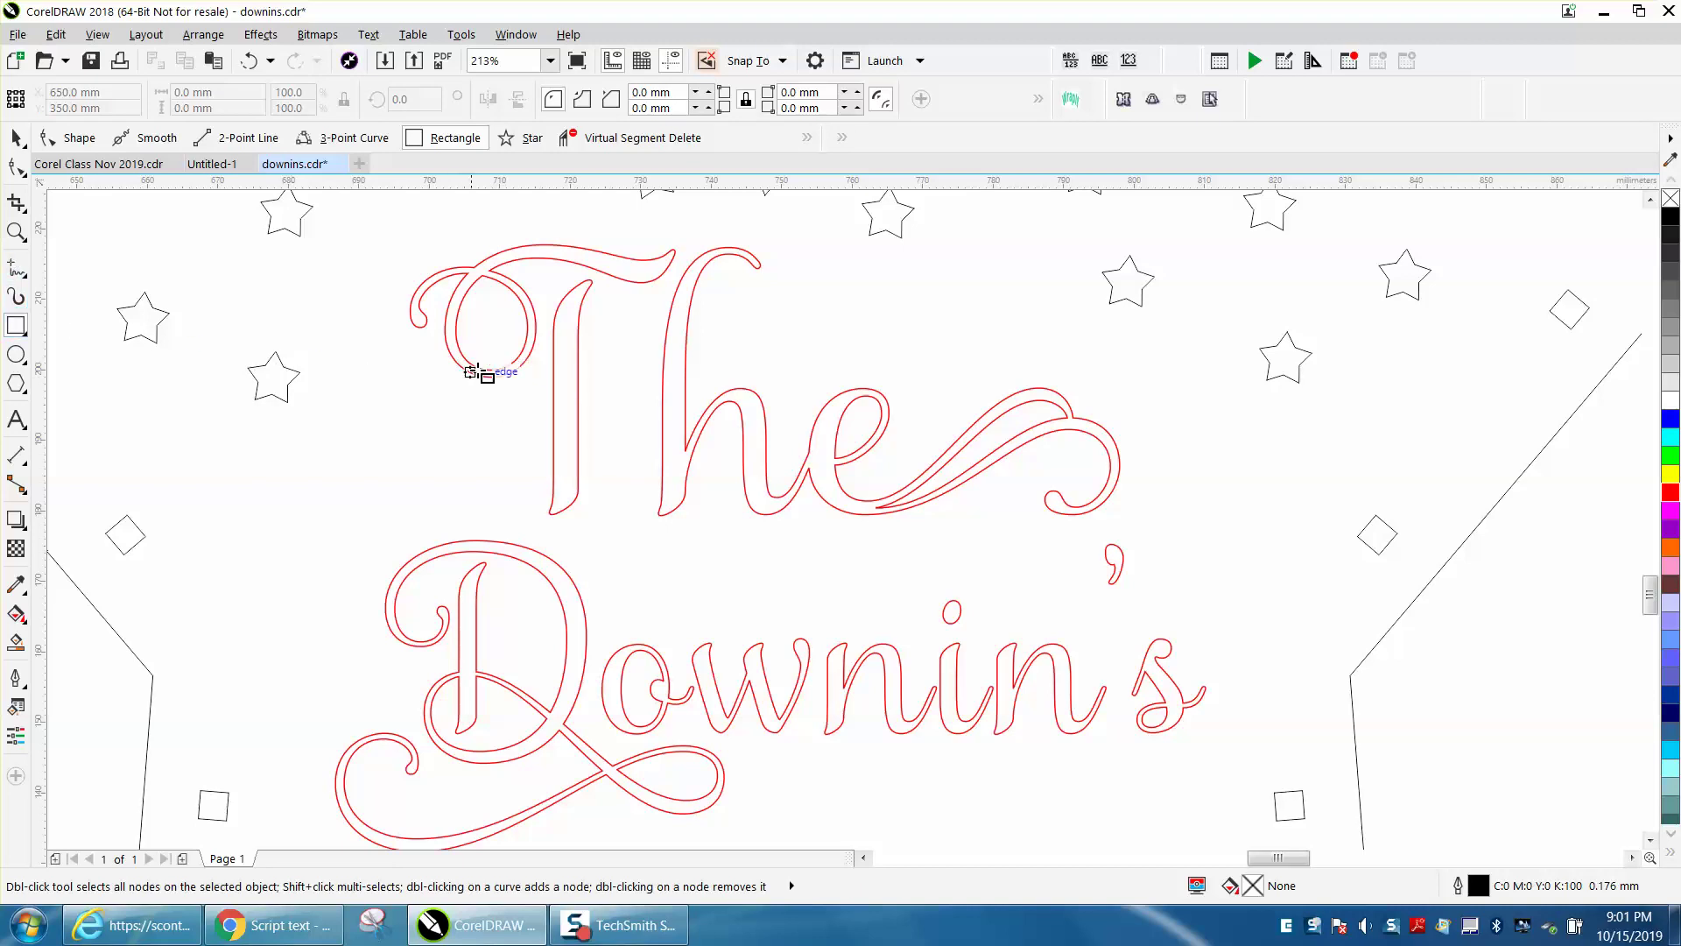
{"action": "left_click_drag", "start_coordinate": [464, 357], "coordinate": [482, 409]}
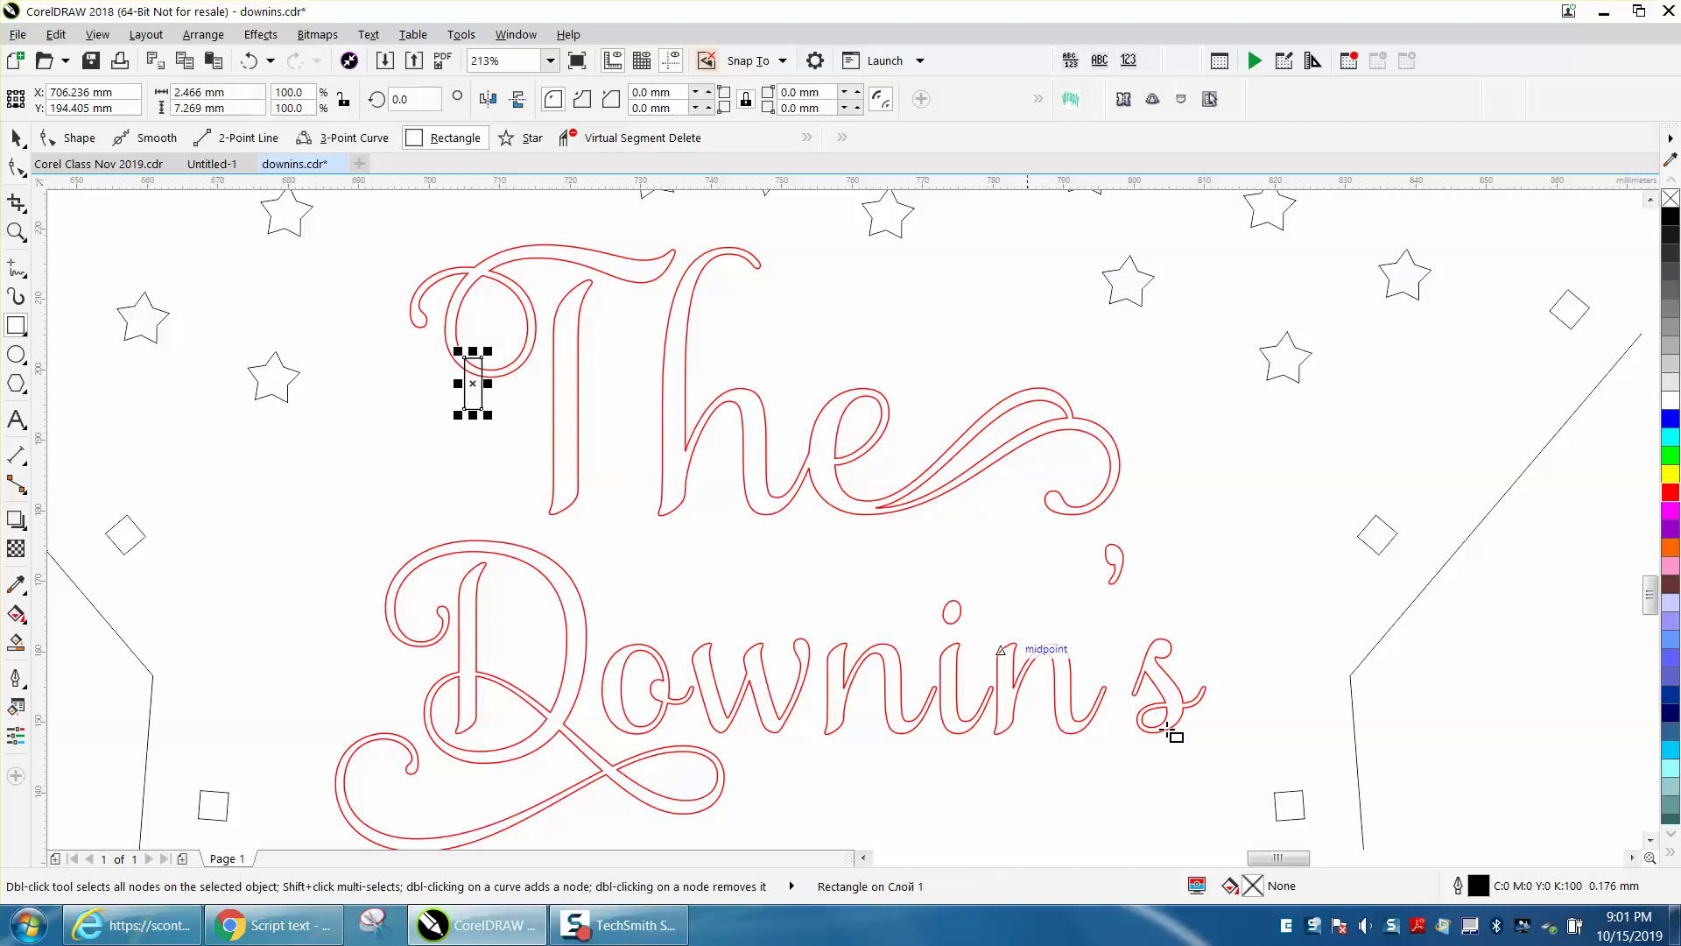
{"action": "double_click", "coordinate": [1476, 888]}
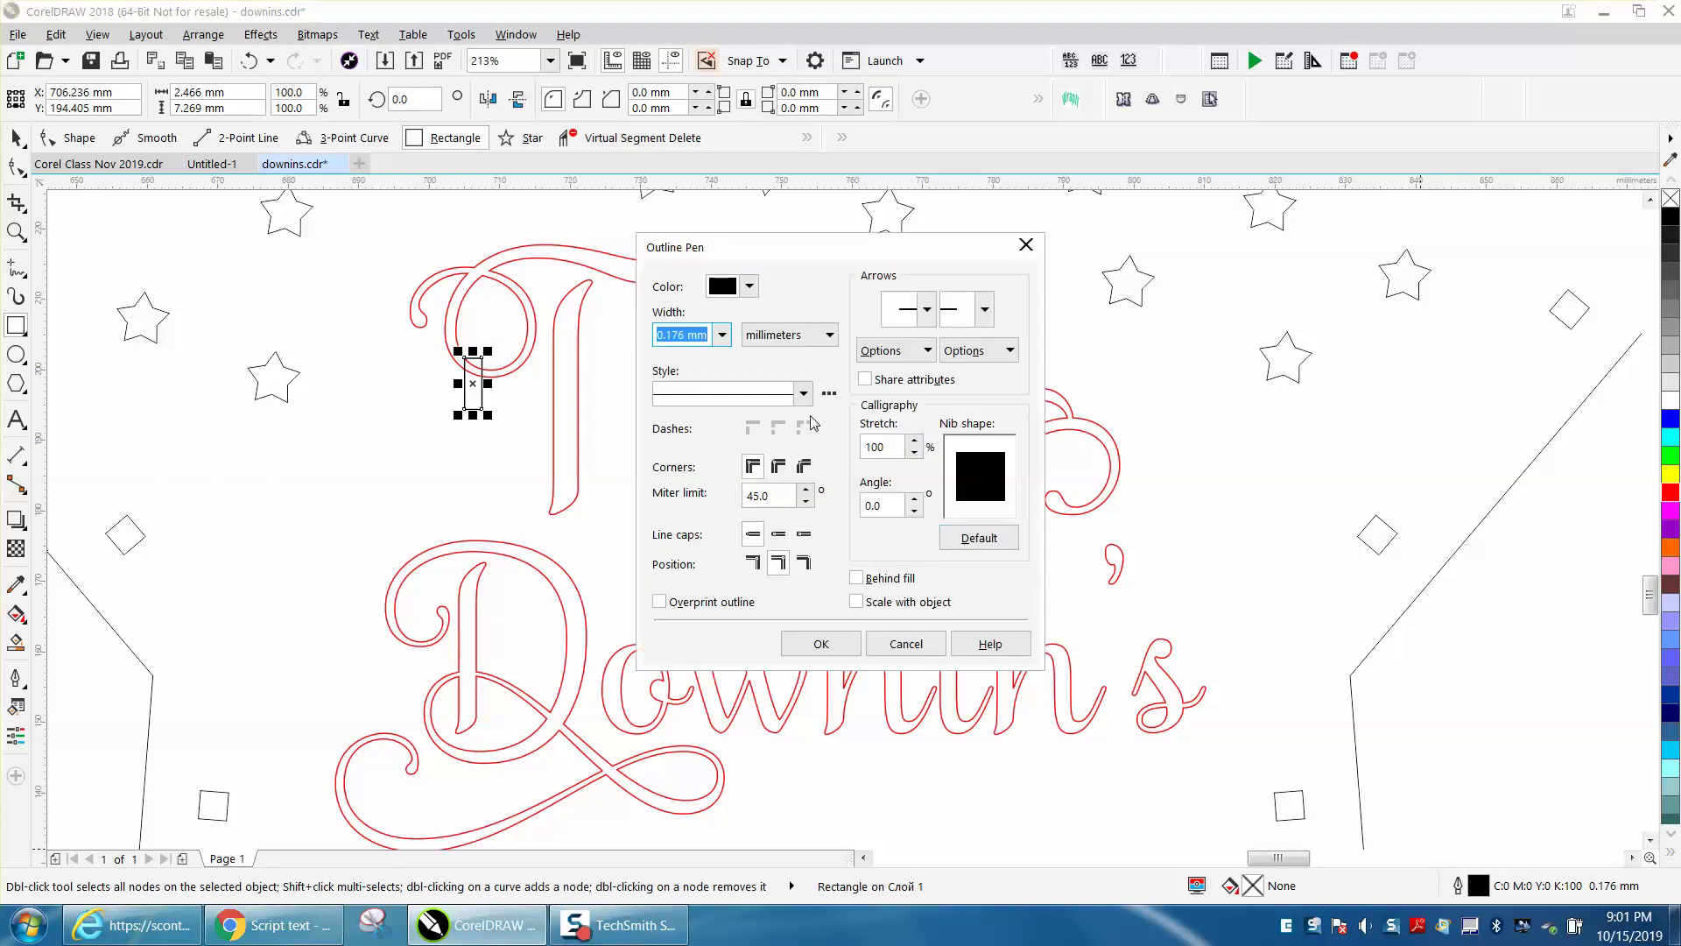
Step: Set the rectangle's outline to black Hairline and confirm the Outline Pen dialog
{"action": "left_click", "coordinate": [722, 335]}
{"action": "left_click", "coordinate": [688, 372]}
{"action": "left_click", "coordinate": [749, 287]}
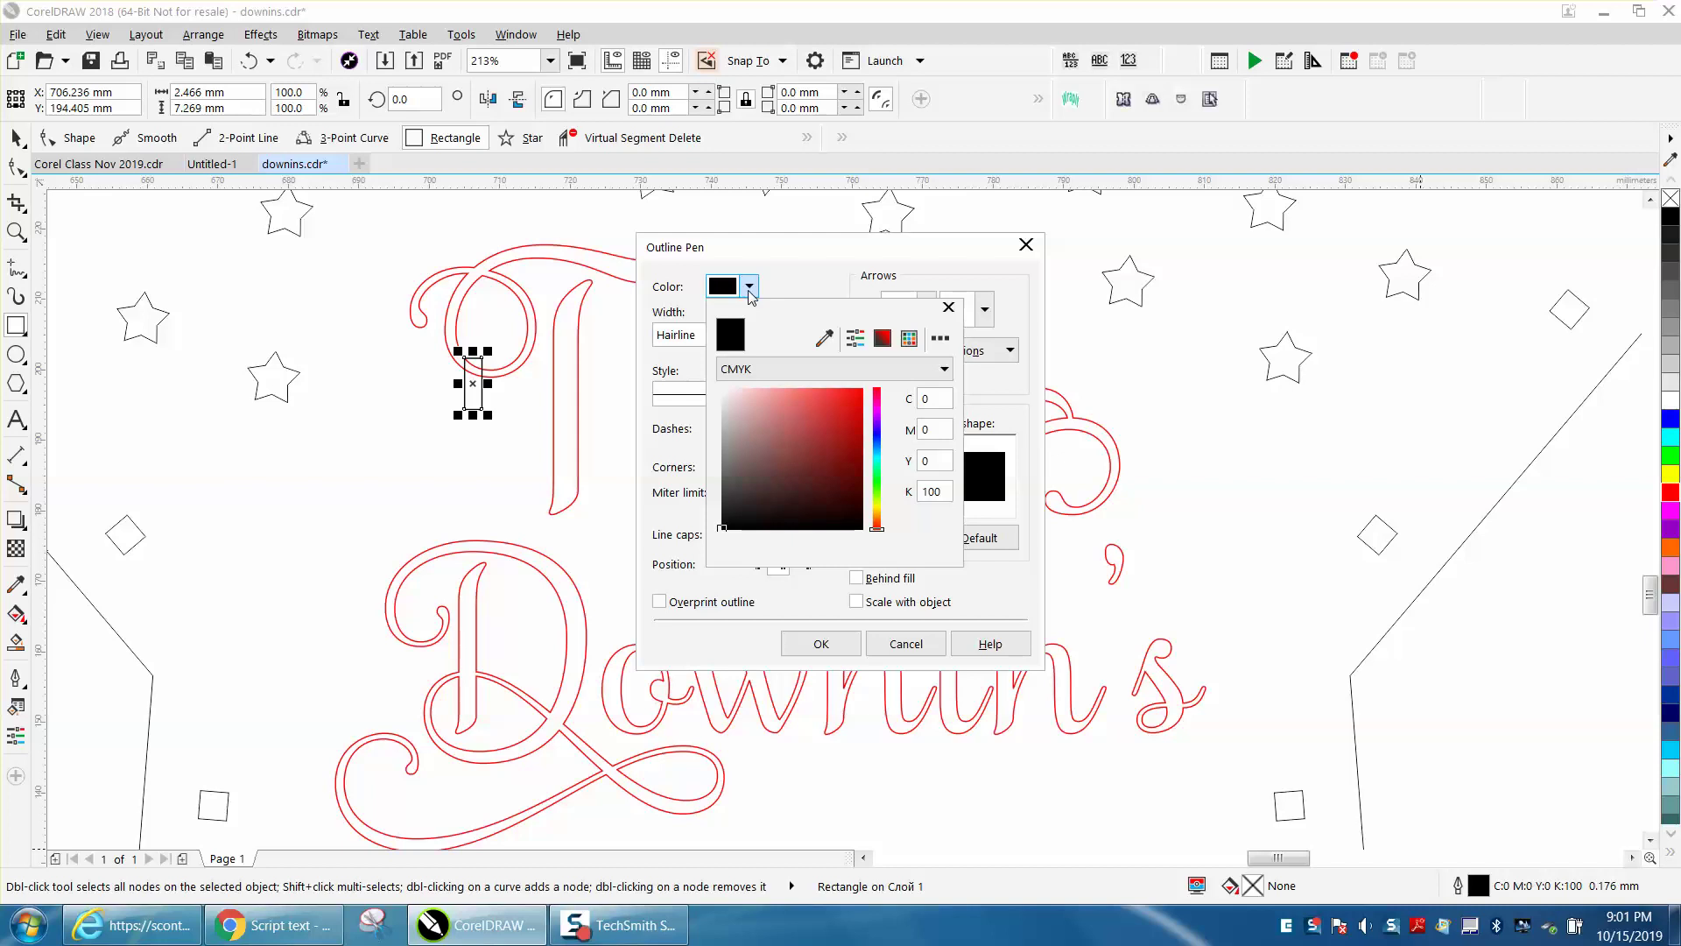
{"action": "left_click", "coordinate": [1024, 252]}
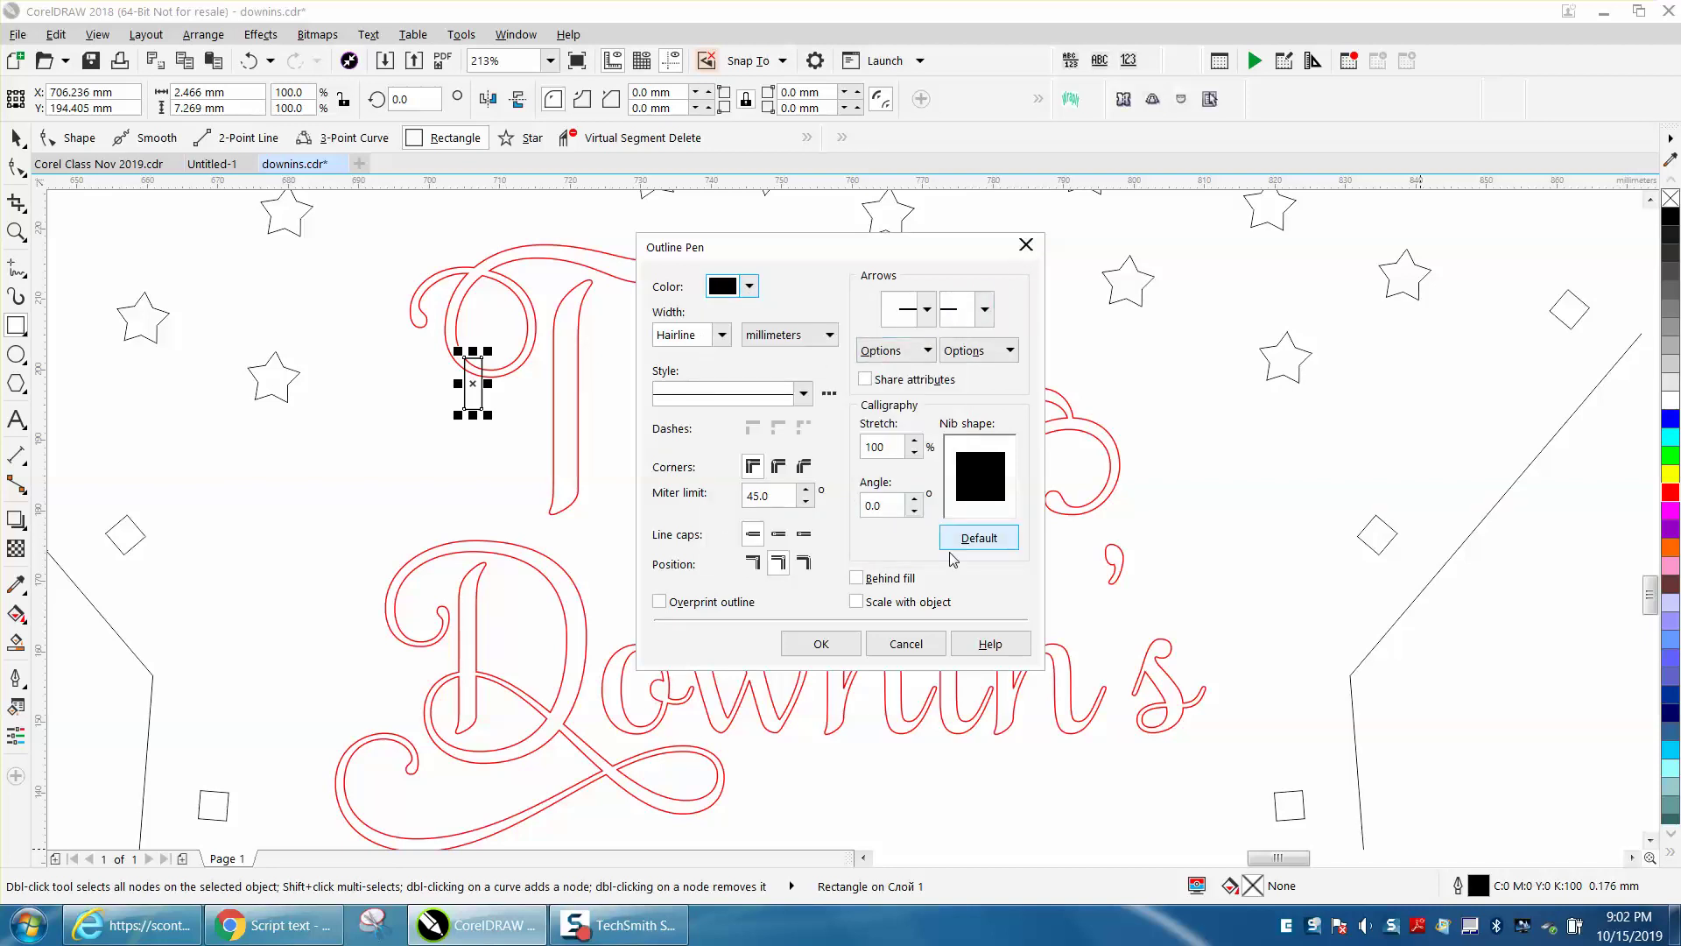
{"action": "left_click", "coordinate": [820, 644]}
Step: Position the bridge rectangle onto the T loop
{"action": "left_click", "coordinate": [16, 137]}
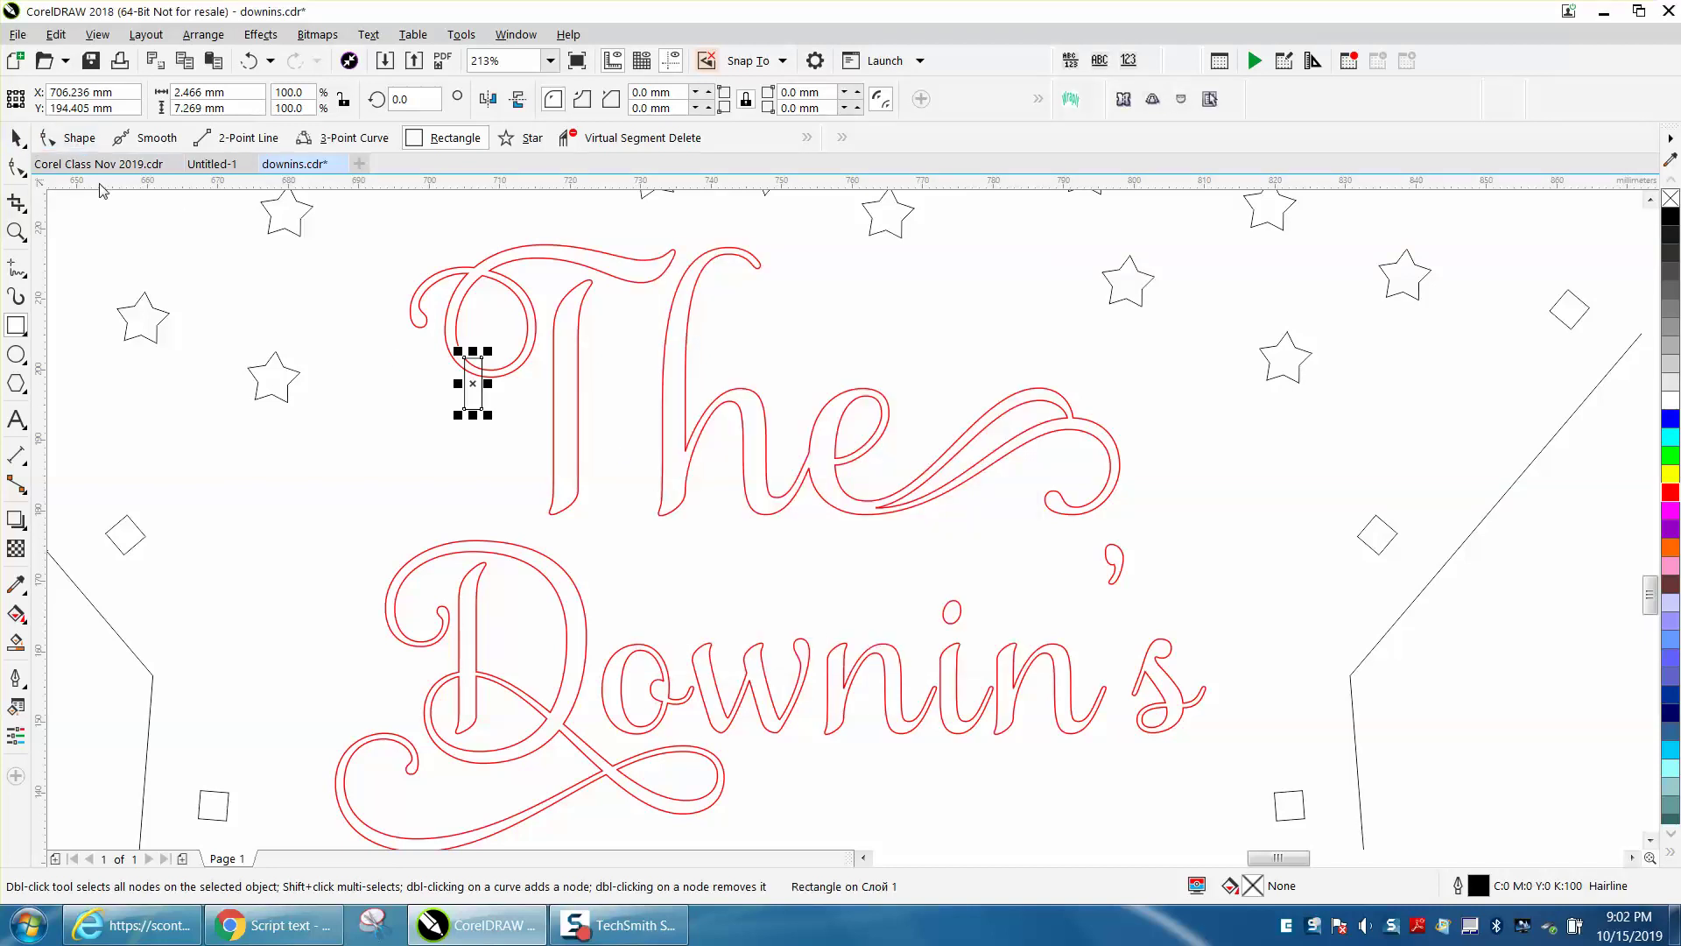
{"action": "left_click_drag", "start_coordinate": [473, 382], "coordinate": [483, 385]}
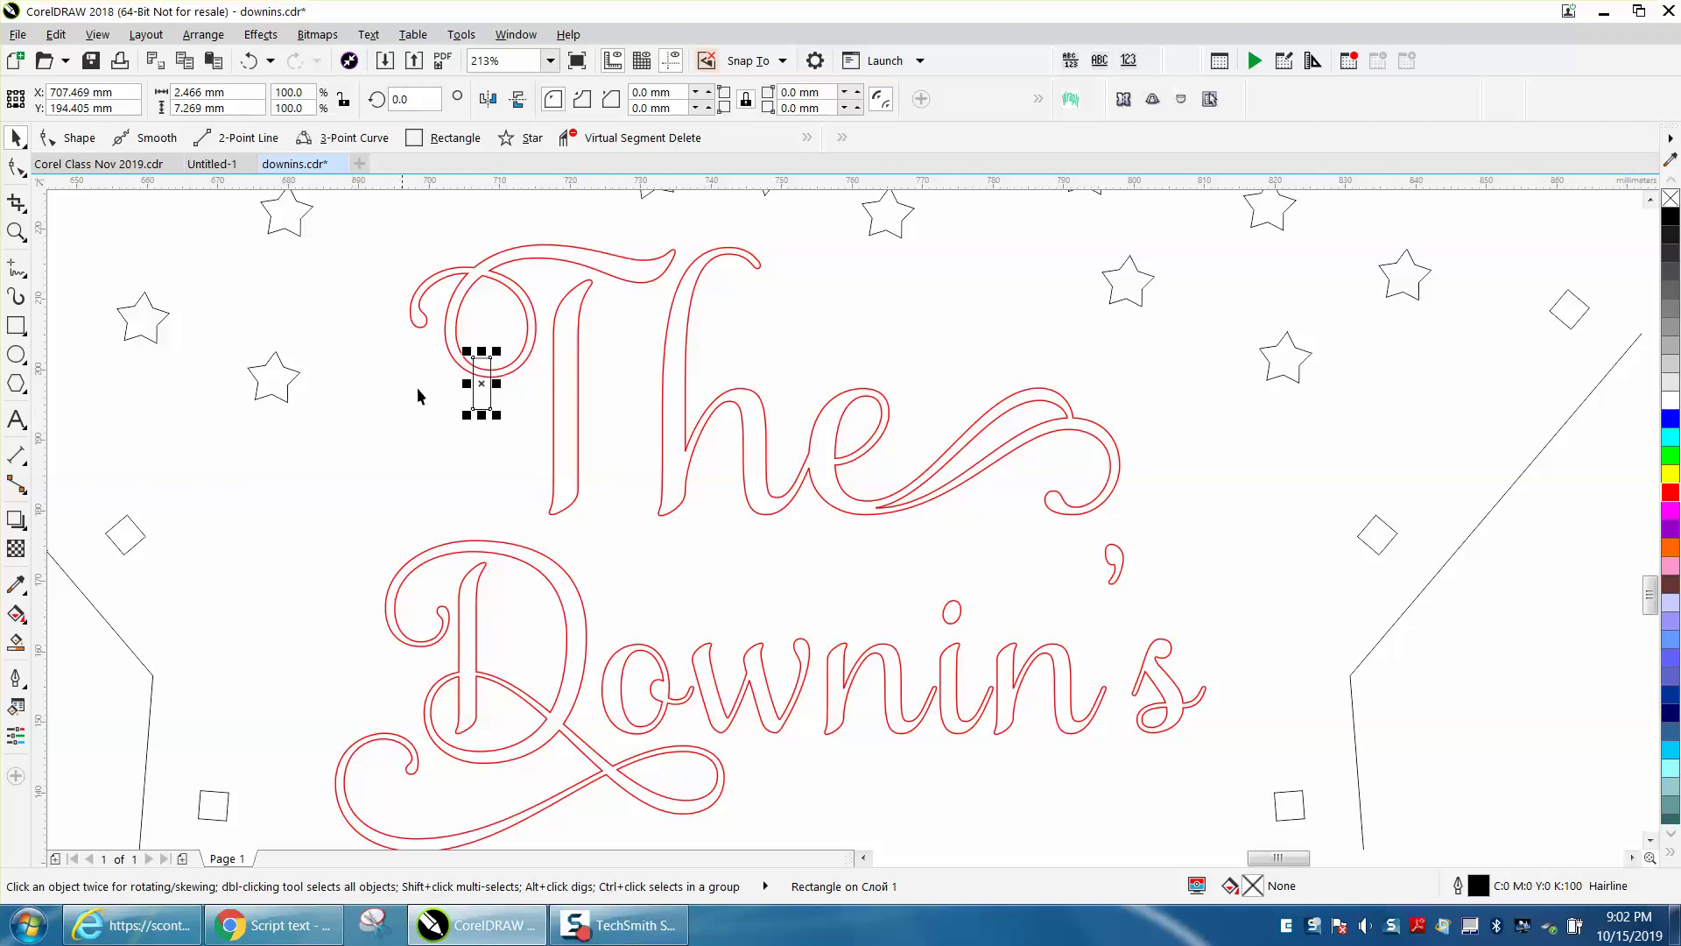
{"action": "left_click_drag", "start_coordinate": [459, 394], "coordinate": [461, 400]}
{"action": "key", "text": "Right"}
{"action": "key", "text": "Right"}
{"action": "key", "text": "Right"}
{"action": "key", "text": "Right"}
{"action": "key", "text": "Right"}
{"action": "key", "text": "Right"}
{"action": "key", "text": "Right"}
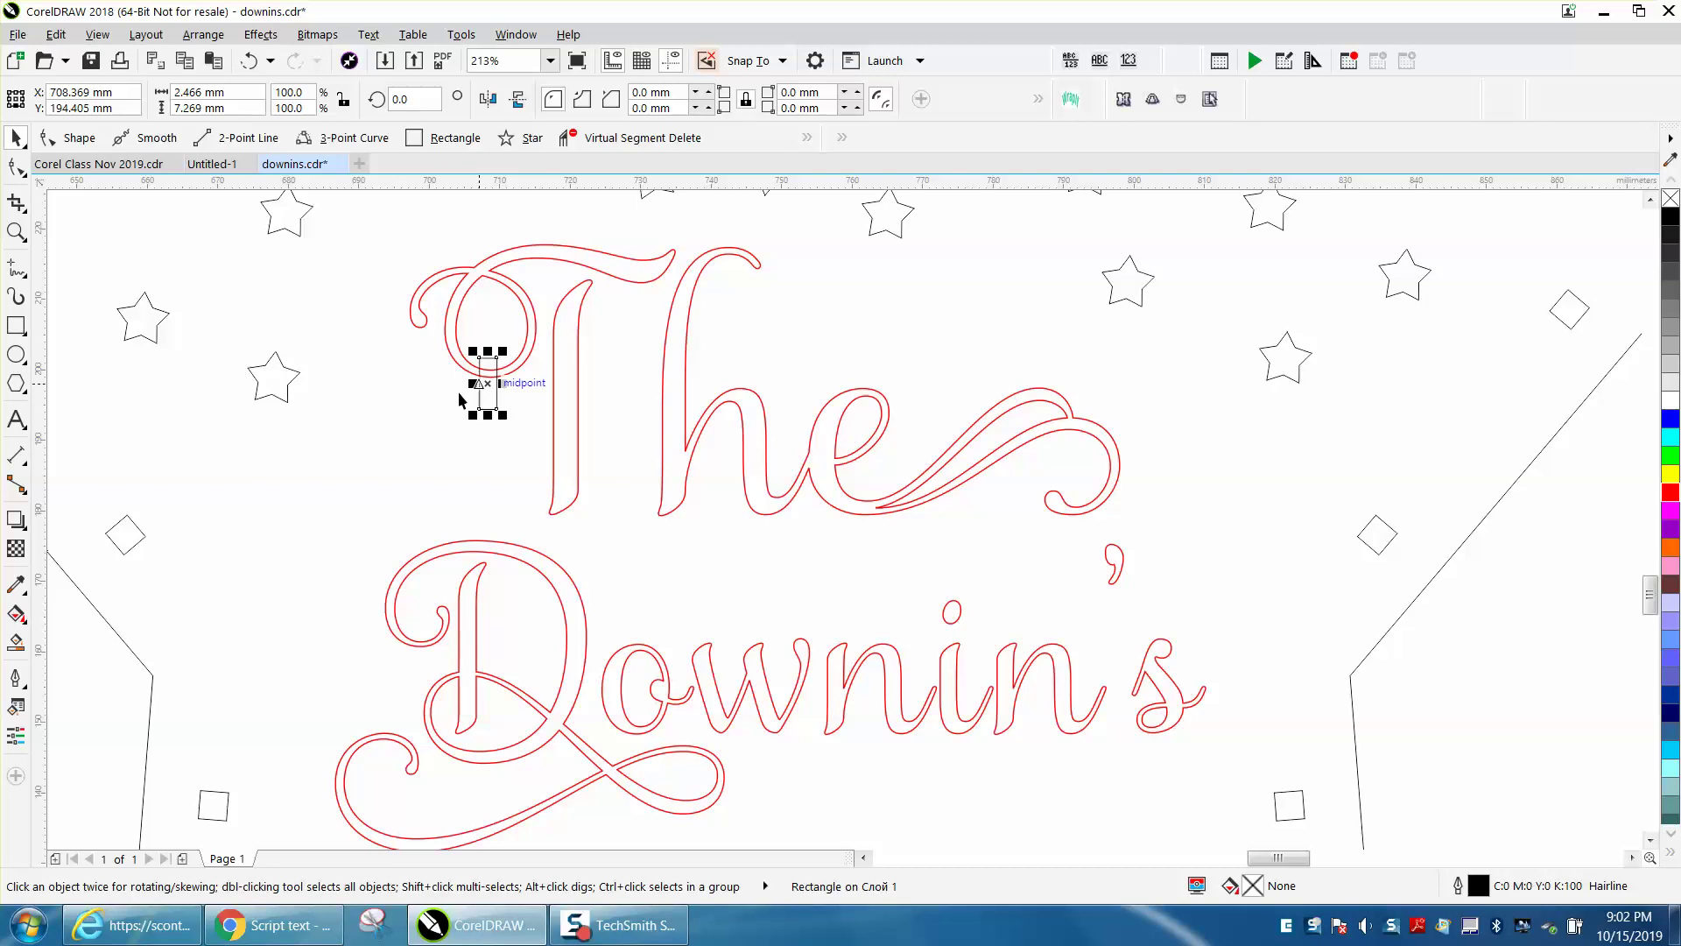
Step: Place a bridge copy in the Downin's D loop and halve its width to 1.233 mm
{"action": "left_click_drag", "start_coordinate": [487, 384], "coordinate": [496, 750]}
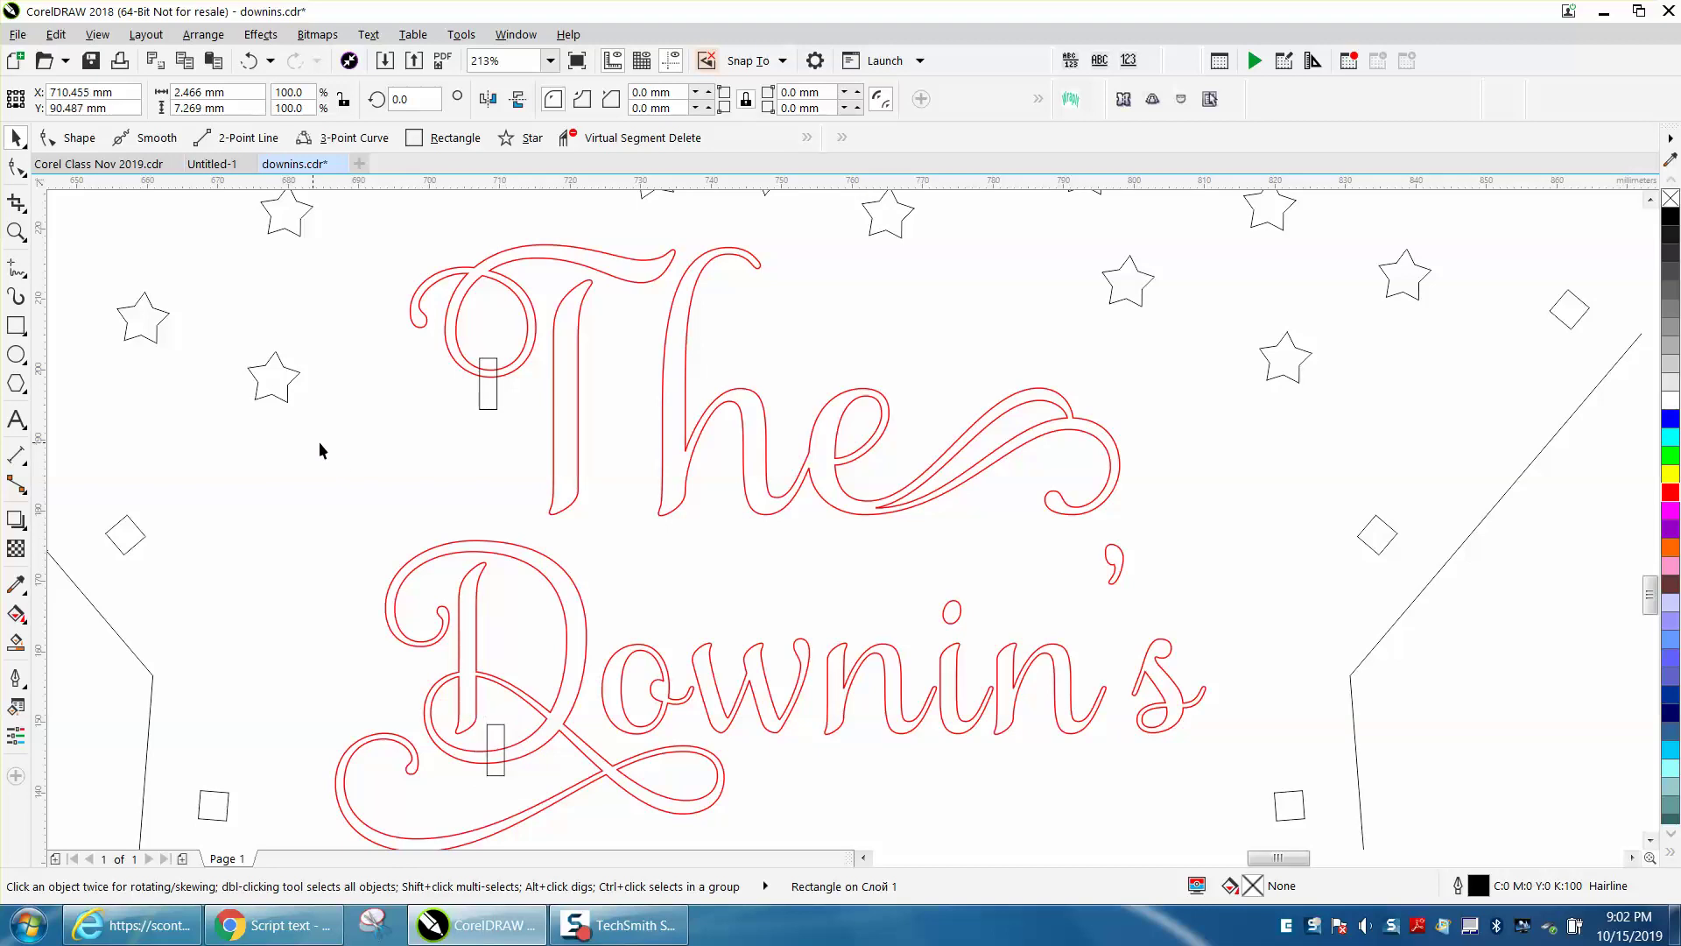
{"action": "scroll", "coordinate": [401, 448], "scroll_direction": "down", "scroll_amount": 5}
{"action": "left_click_drag", "start_coordinate": [411, 610], "coordinate": [451, 531]}
{"action": "left_click", "coordinate": [15, 232]}
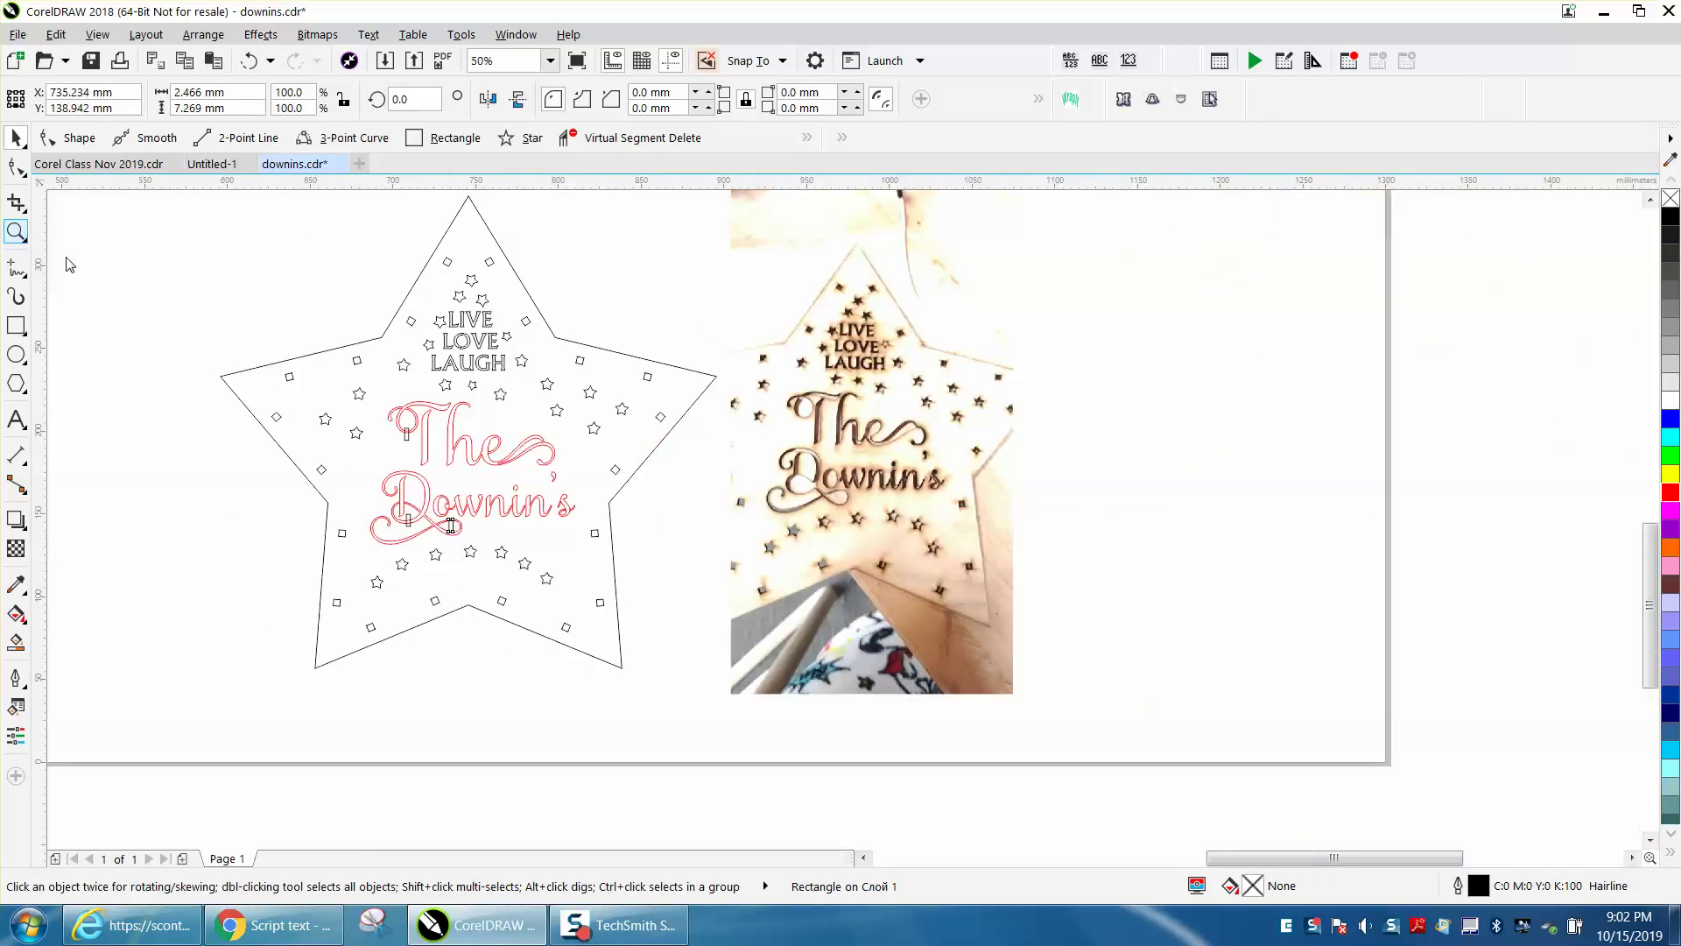
{"action": "left_click_drag", "start_coordinate": [412, 468], "coordinate": [624, 571]}
{"action": "key", "text": "space"}
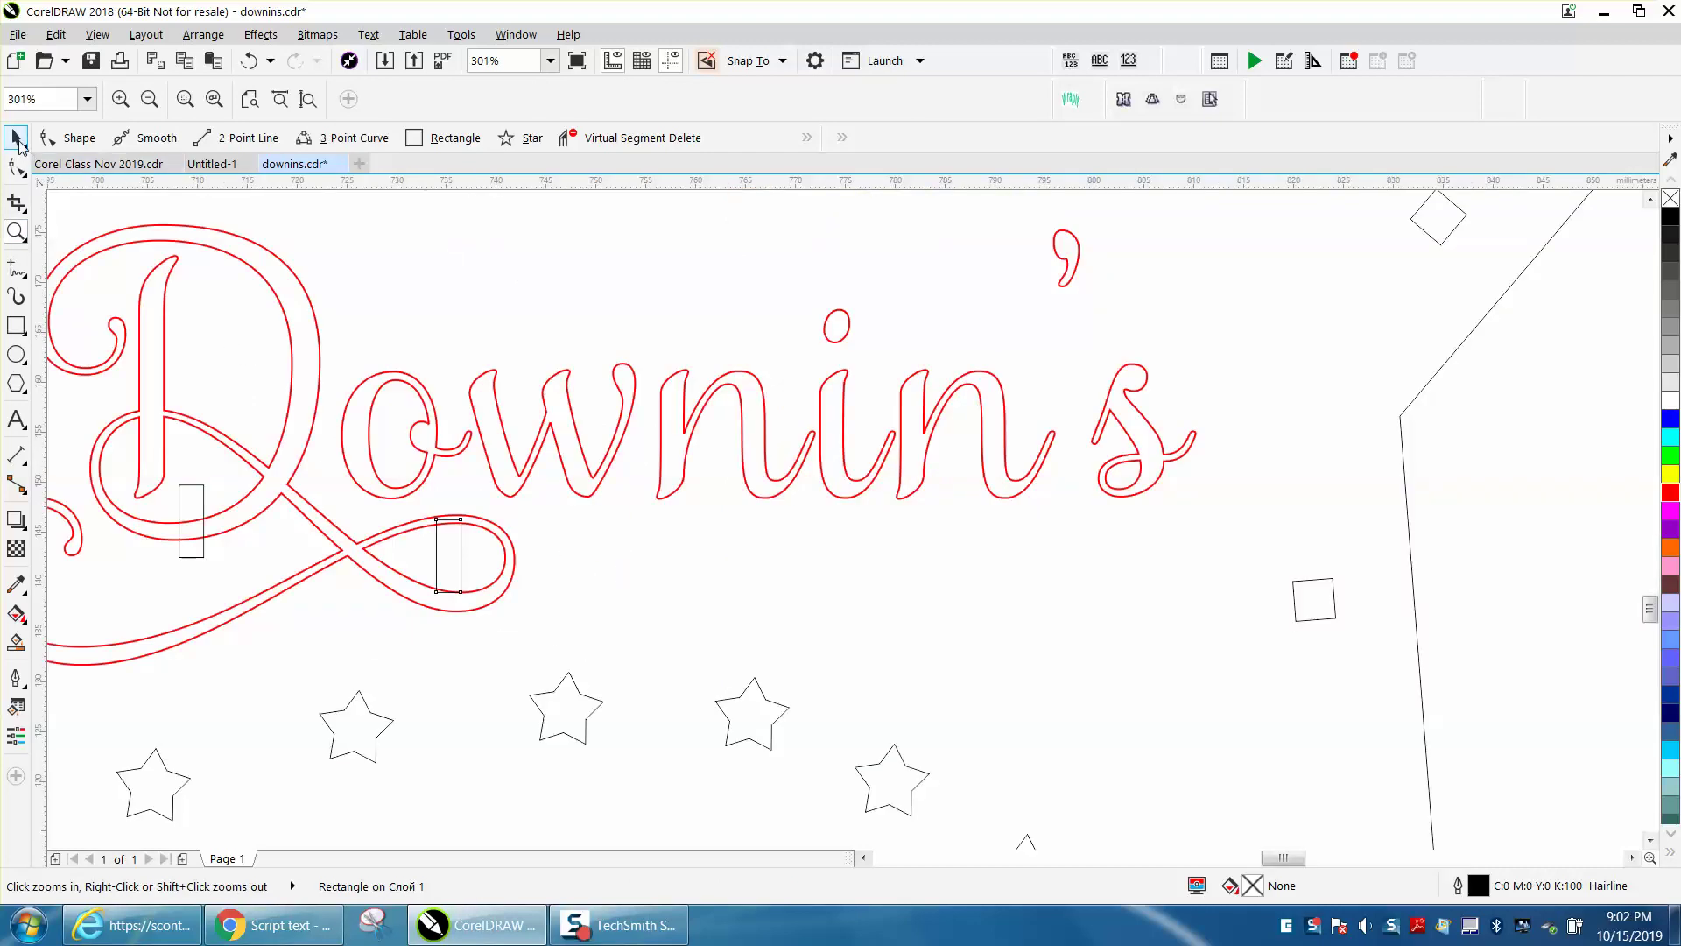
{"action": "left_click_drag", "start_coordinate": [466, 556], "coordinate": [395, 487]}
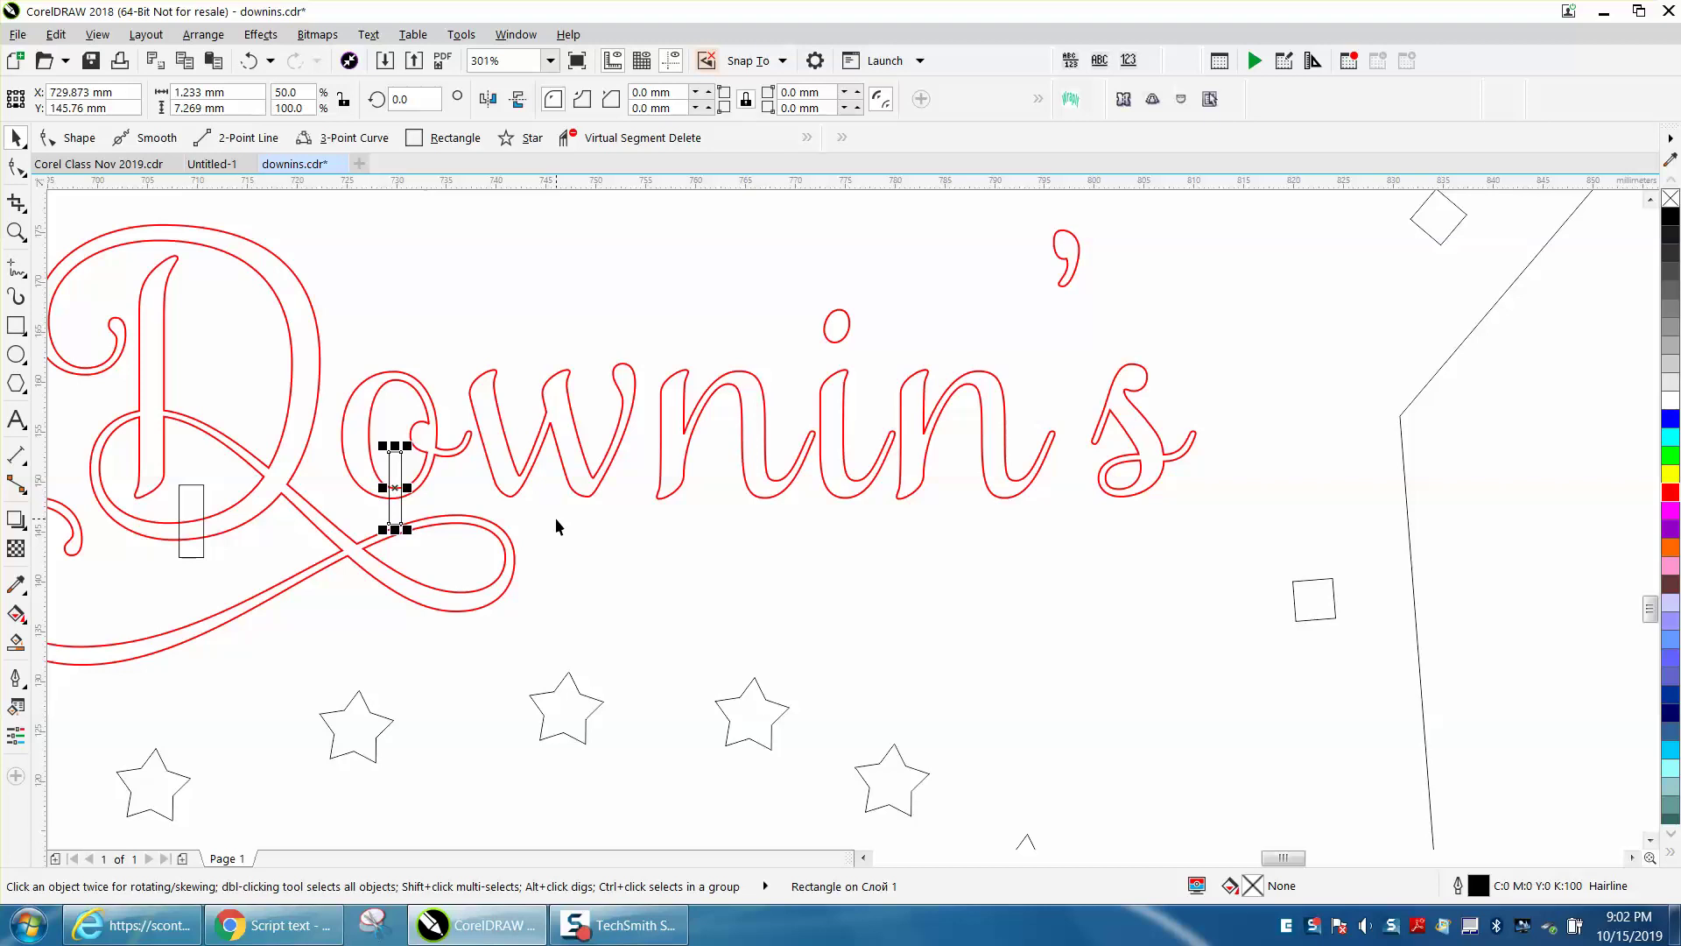
Step: Move the narrow bridge over and down onto the s loop
{"action": "scroll", "coordinate": [720, 555], "scroll_direction": "down", "scroll_amount": 3}
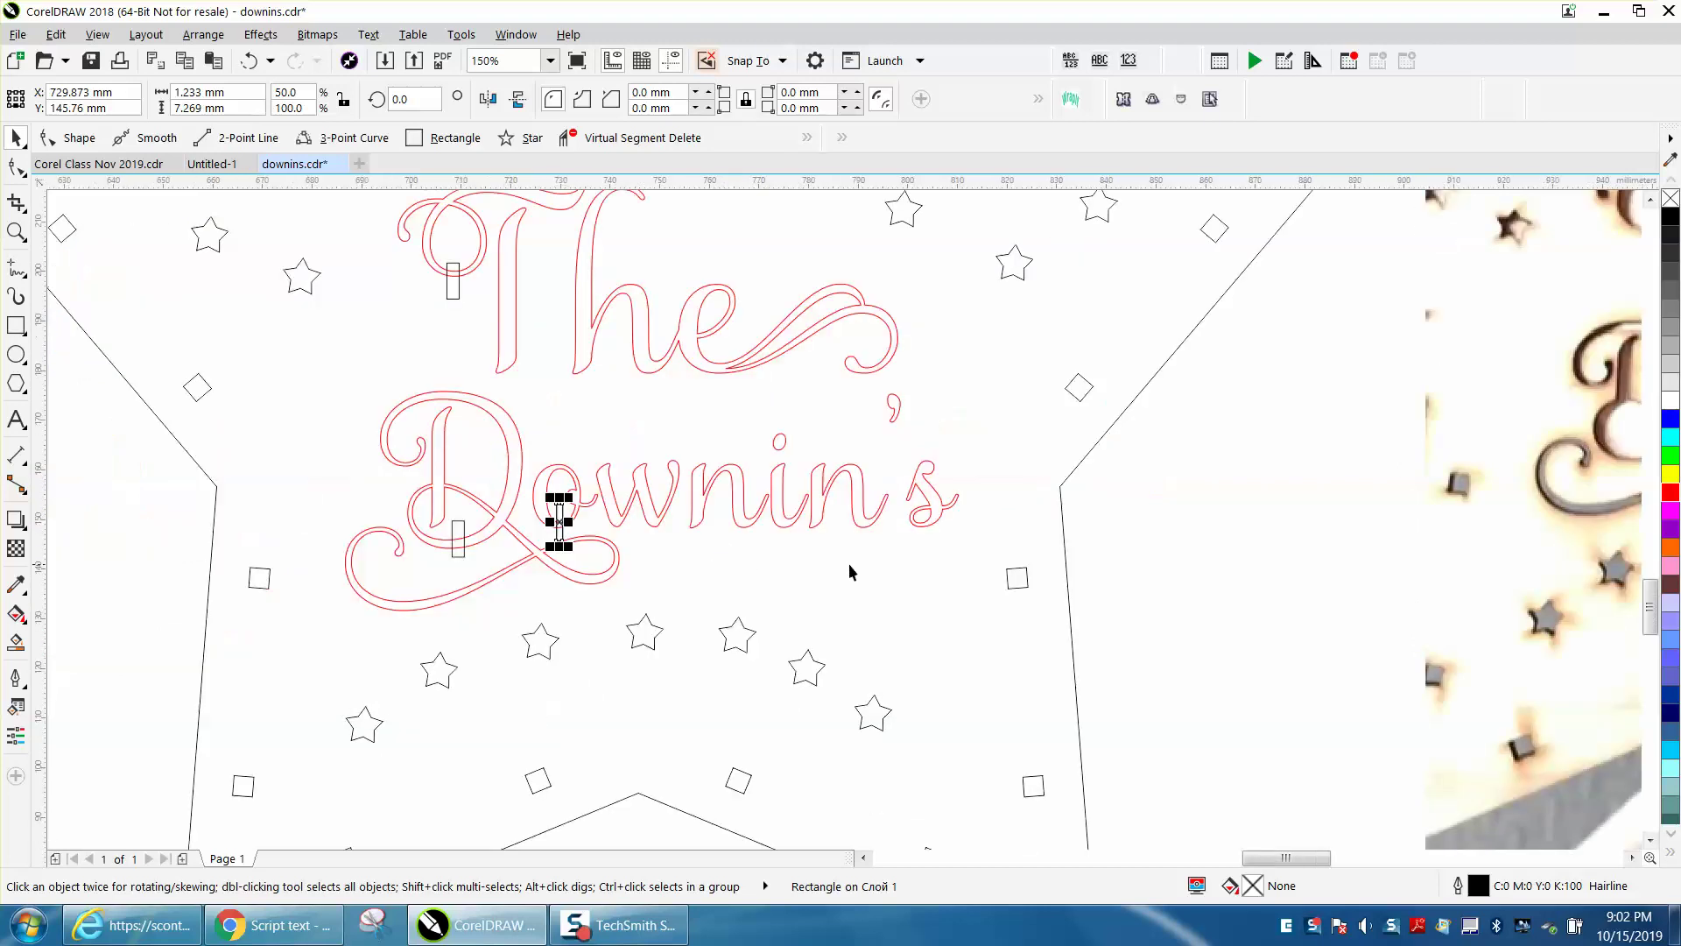
{"action": "left_click_drag", "start_coordinate": [565, 532], "coordinate": [1004, 574]}
{"action": "key", "text": "z"}
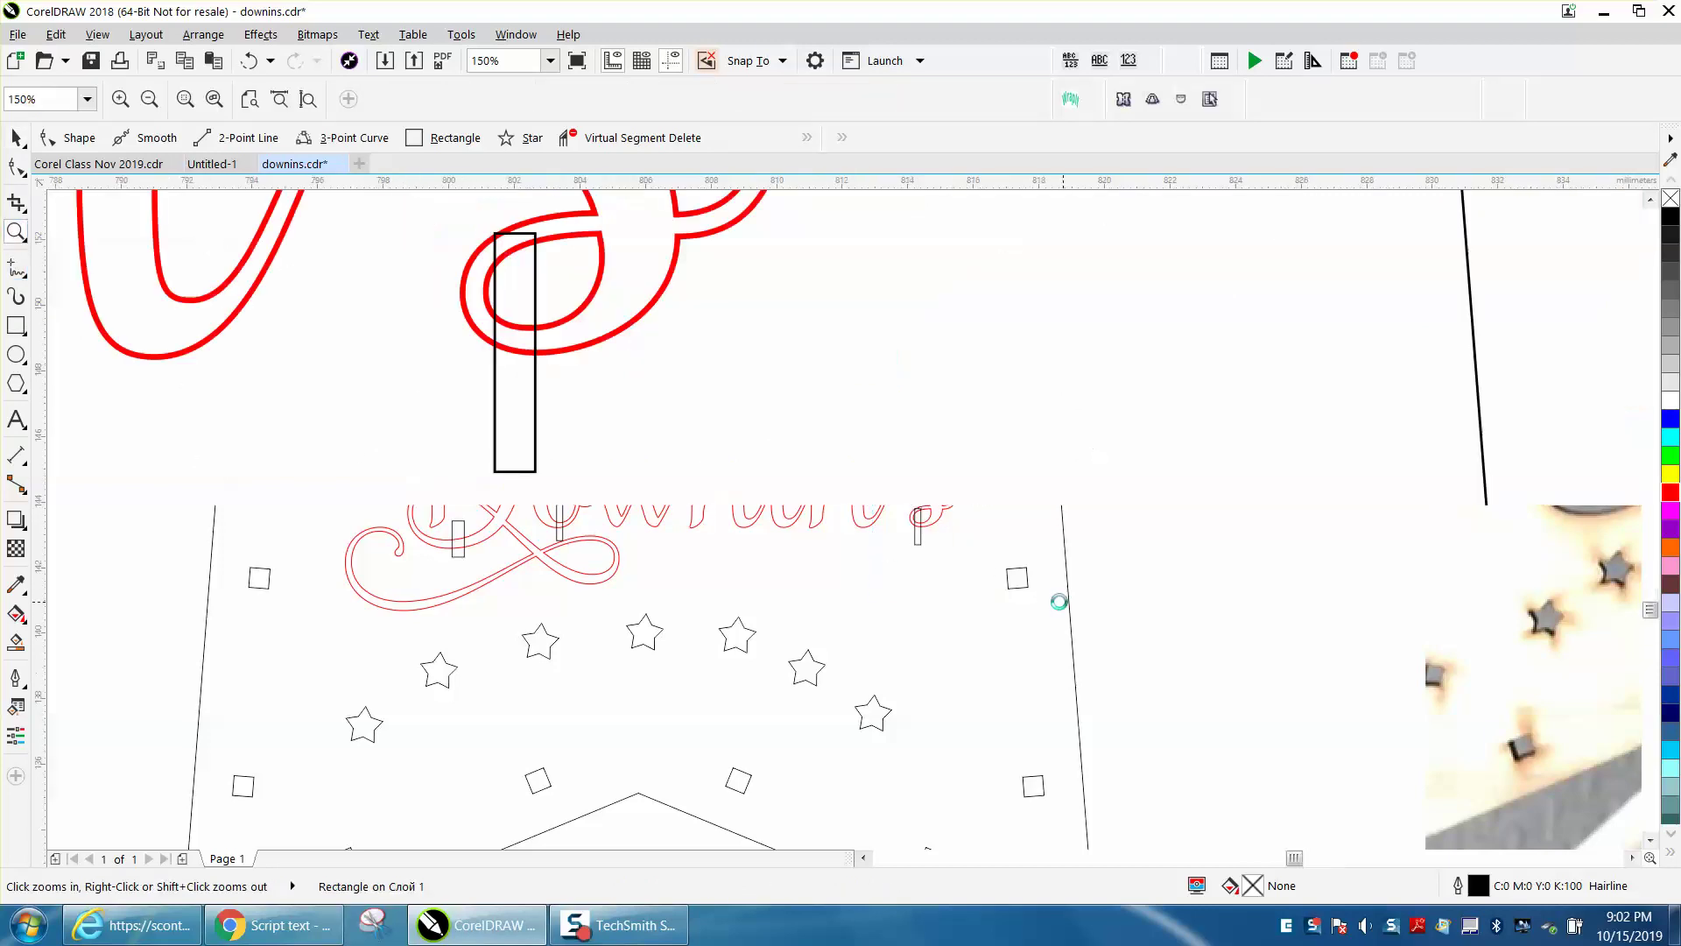
{"action": "left_click", "coordinate": [17, 138]}
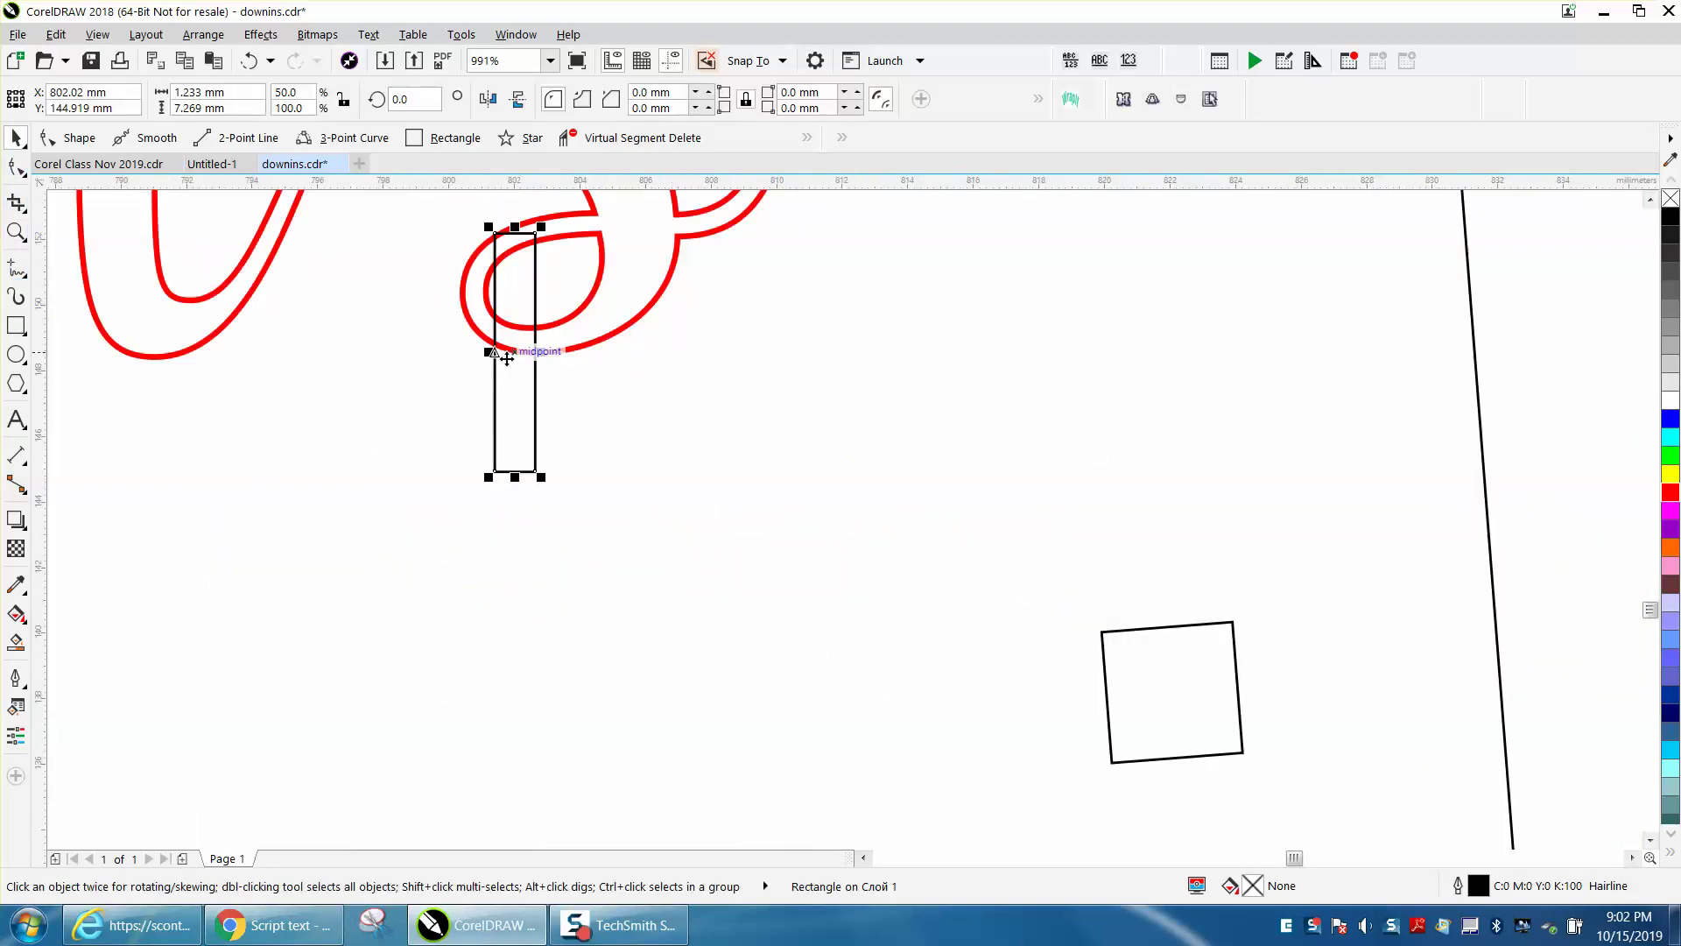
{"action": "left_click_drag", "start_coordinate": [529, 359], "coordinate": [550, 405]}
{"action": "scroll", "coordinate": [675, 456], "scroll_direction": "down", "scroll_amount": 5}
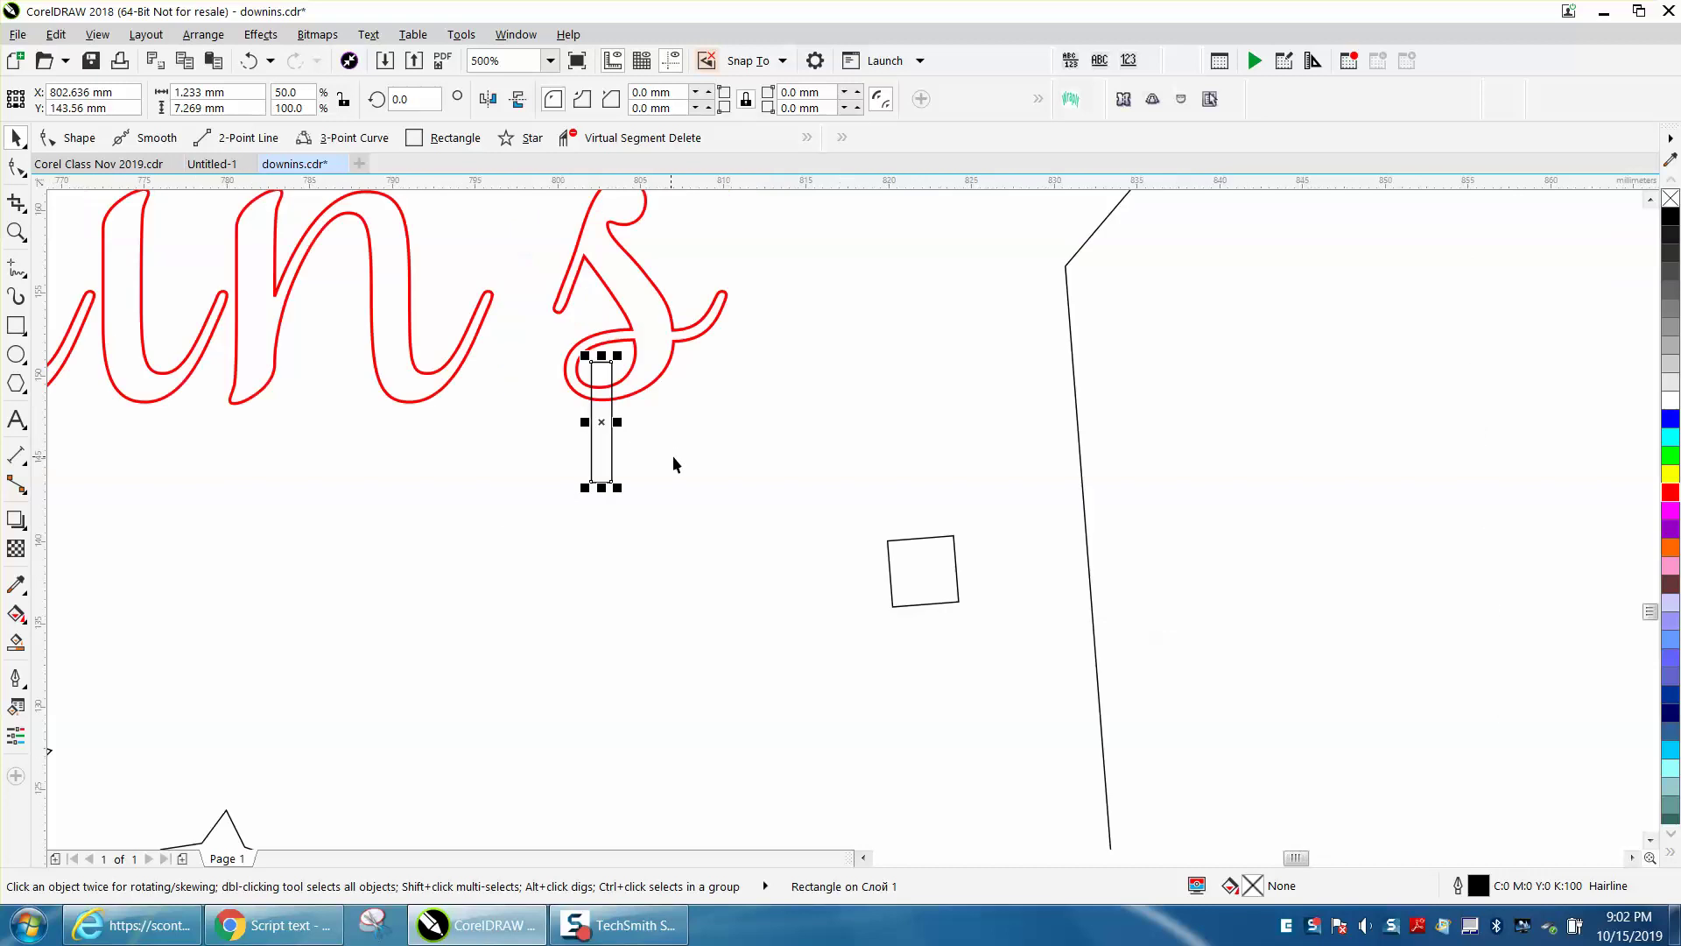
{"action": "scroll", "coordinate": [690, 466], "scroll_direction": "down", "scroll_amount": 2}
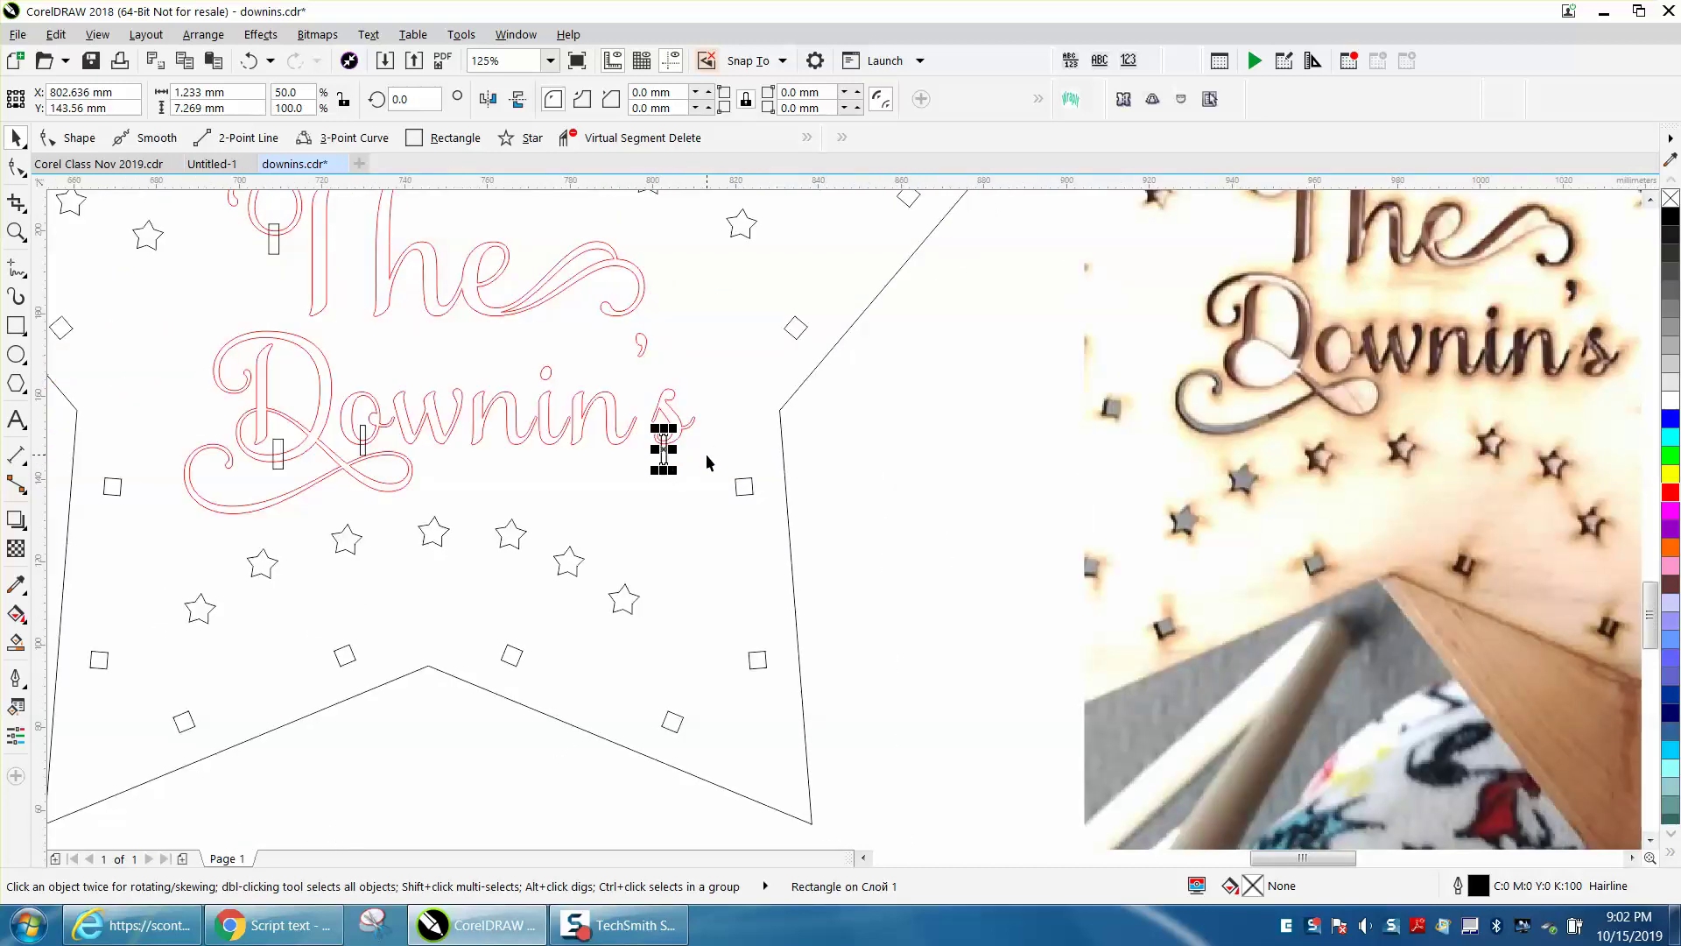
Step: Place a bridge copy on the e of The and zoom in to check it
{"action": "left_click_drag", "start_coordinate": [663, 448], "coordinate": [498, 259]}
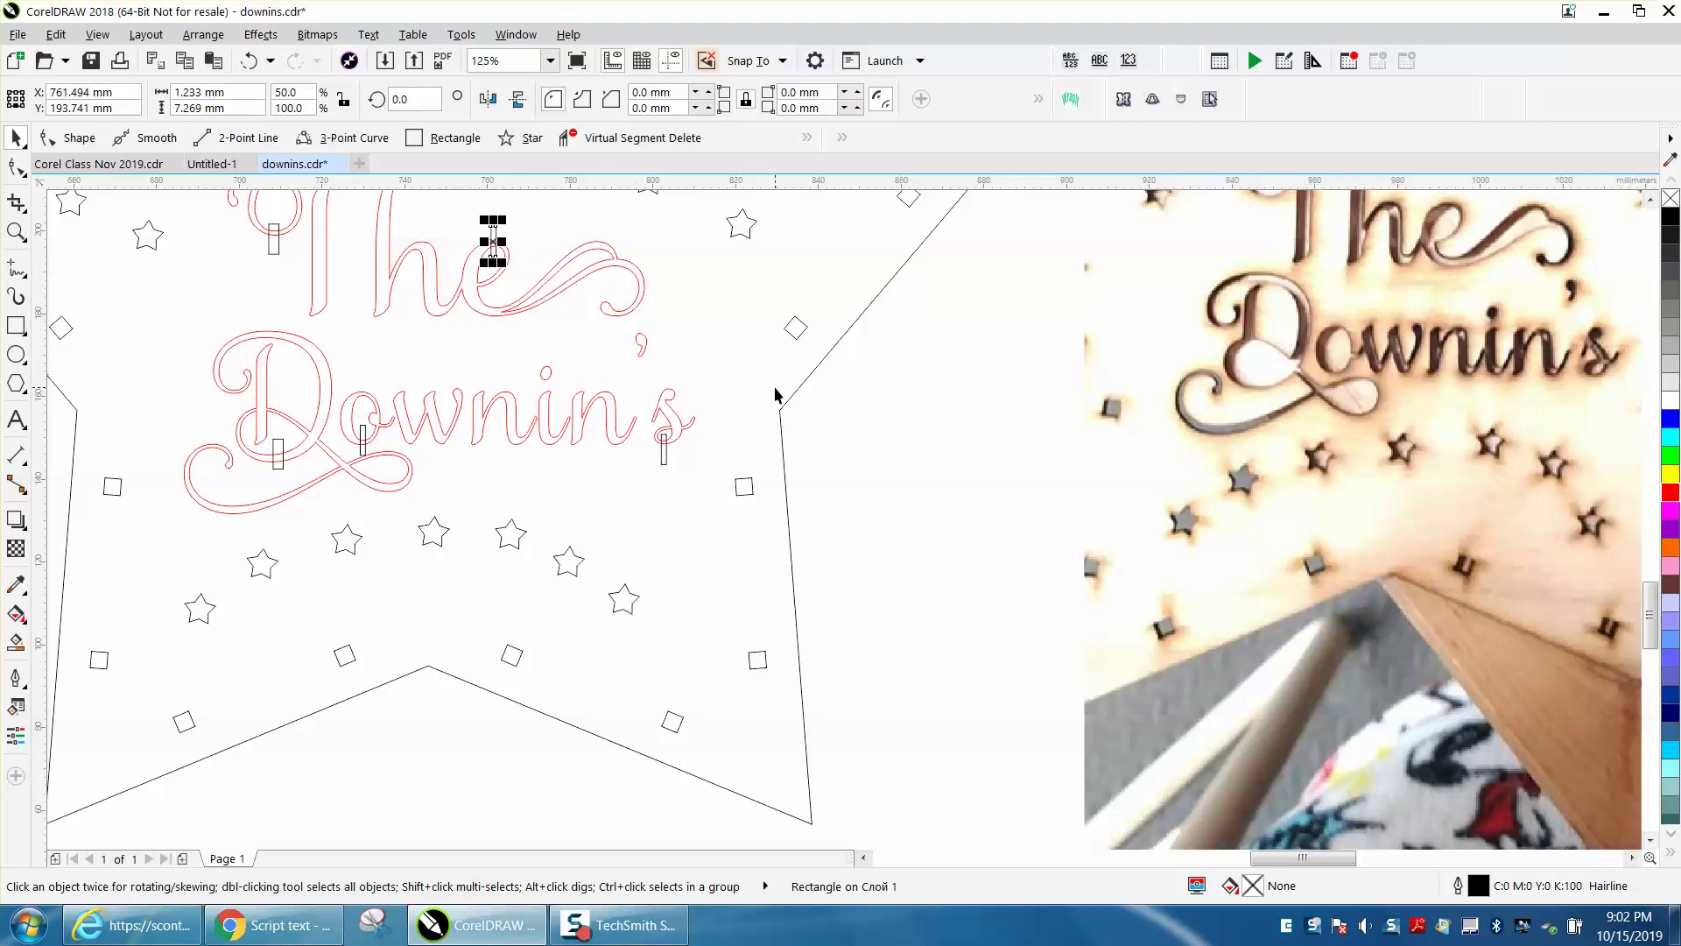
{"action": "left_click", "coordinate": [16, 231]}
{"action": "left_click_drag", "start_coordinate": [240, 216], "coordinate": [478, 306]}
{"action": "scroll", "coordinate": [478, 307], "scroll_direction": "down", "scroll_amount": 6}
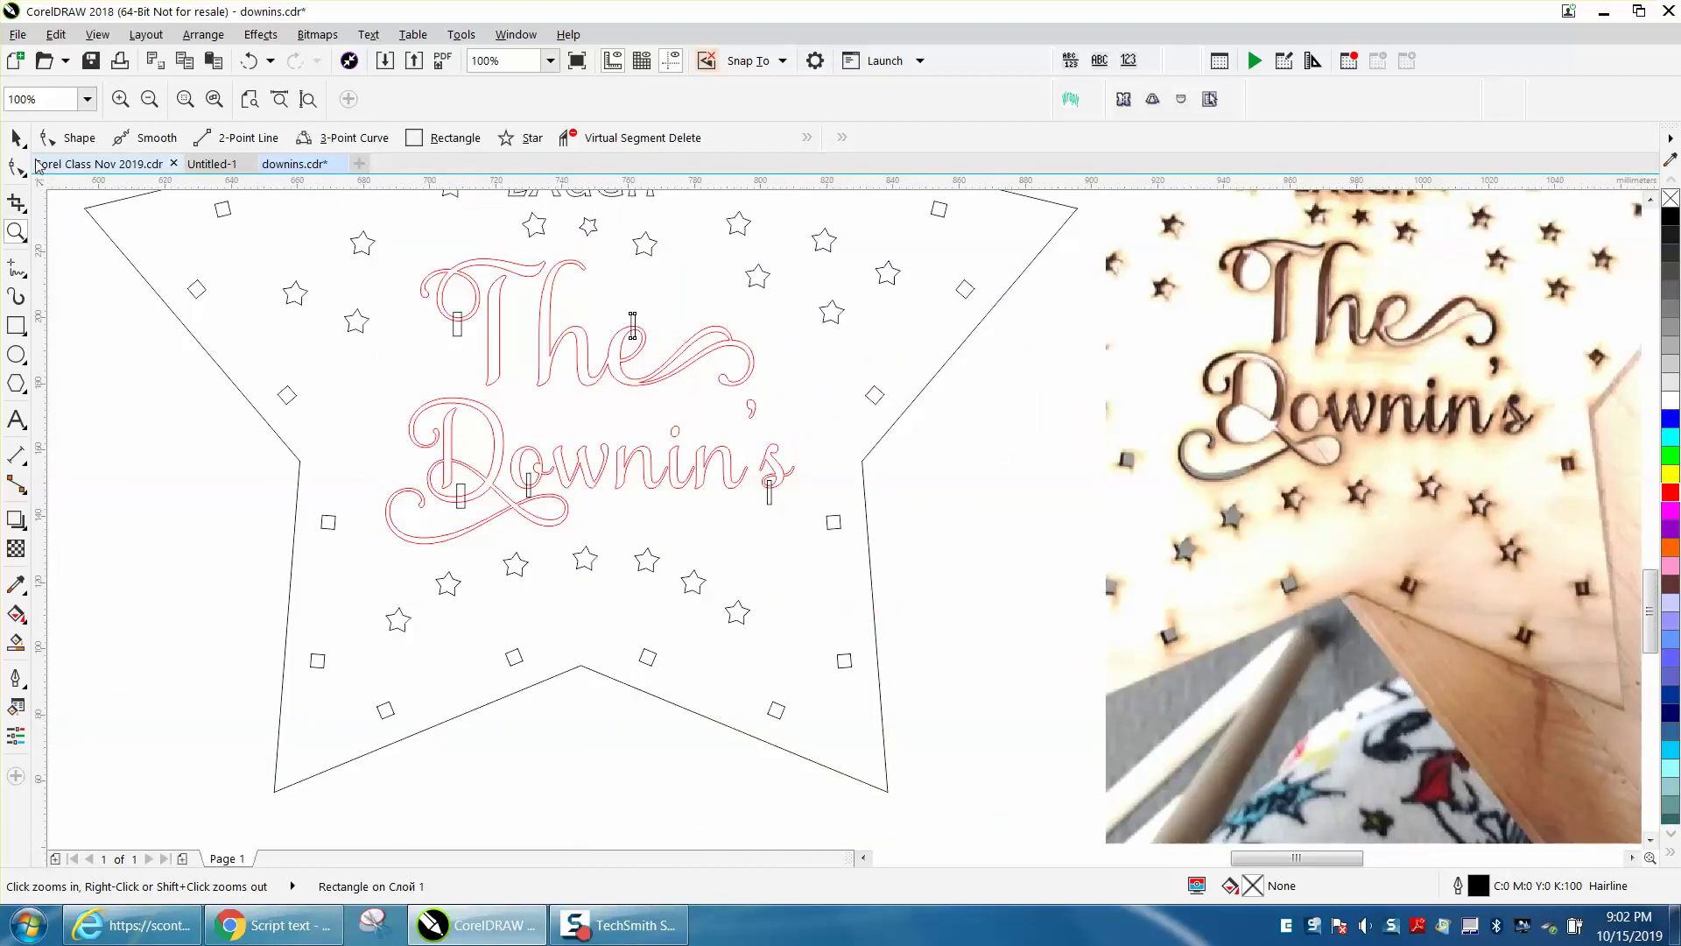
{"action": "key", "text": "space"}
Step: Select The and its T bridge, undo the stray curve edit, and zoom in on The
{"action": "left_click", "coordinate": [477, 298]}
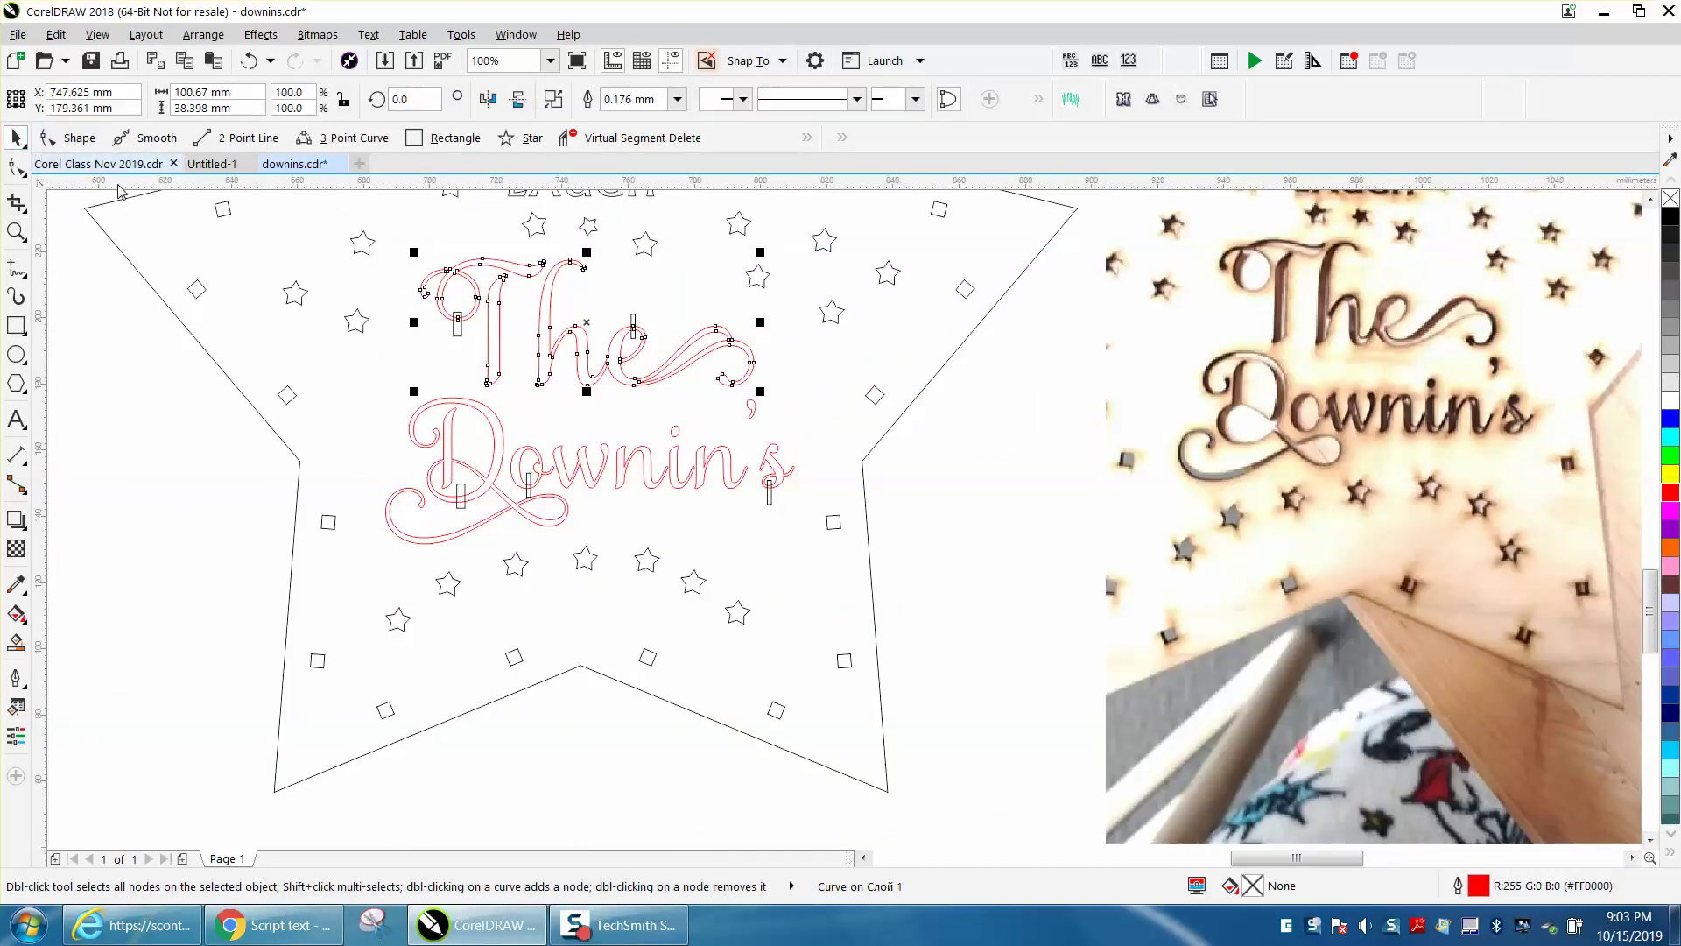
{"action": "left_click", "coordinate": [456, 332]}
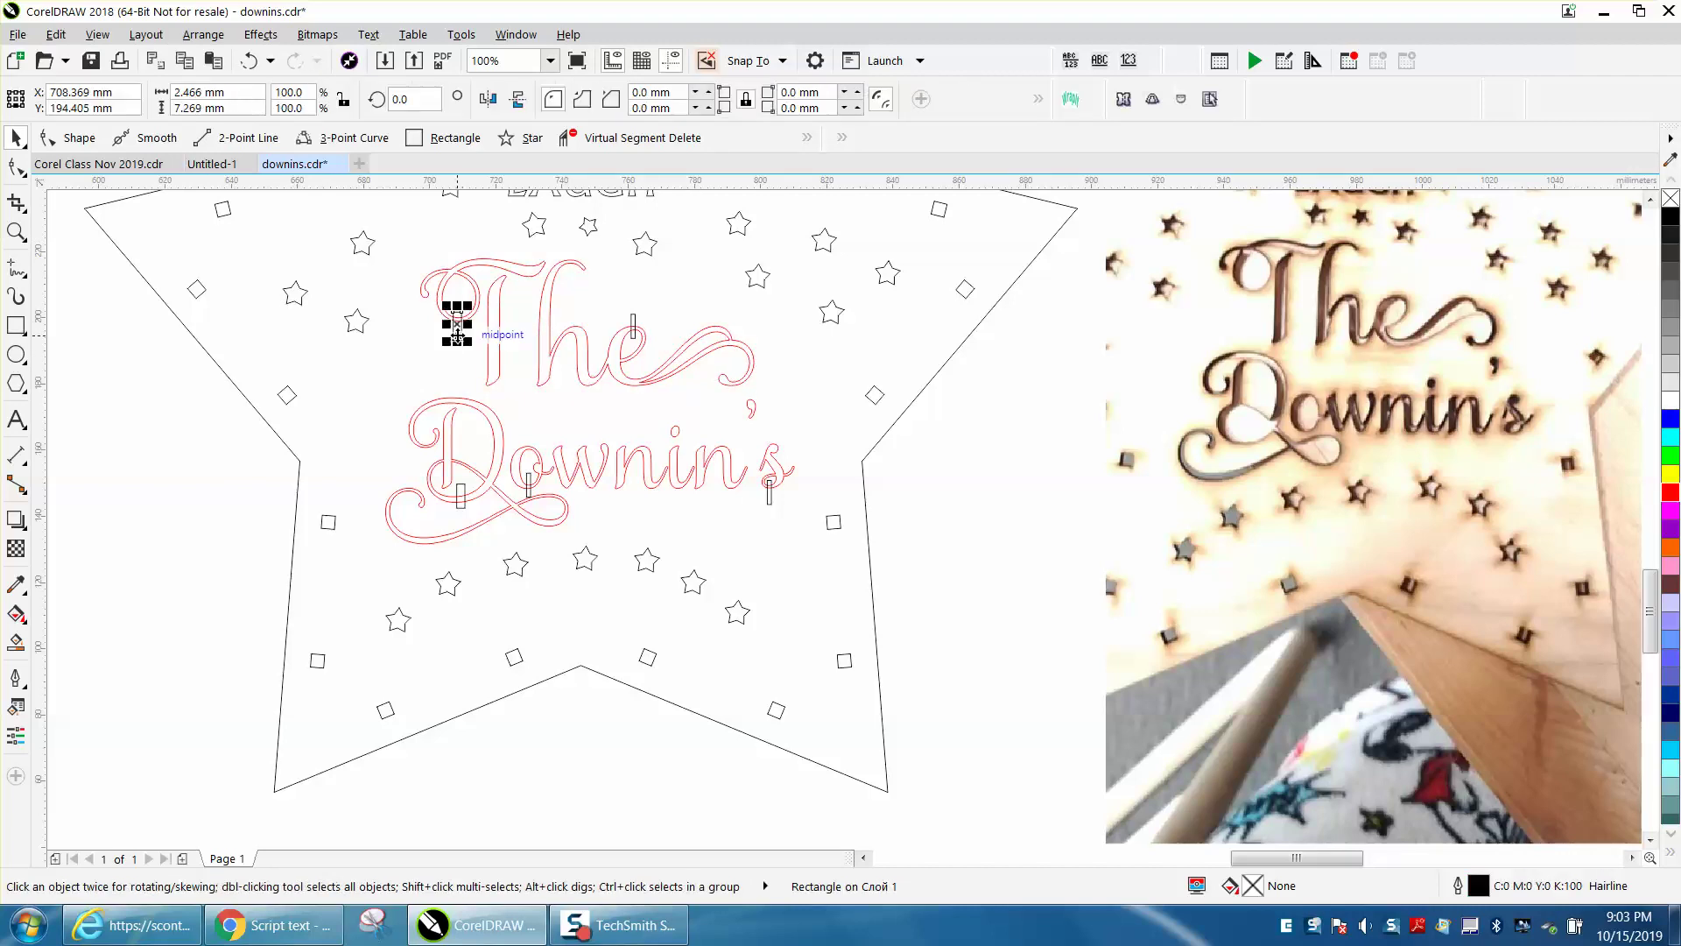
{"action": "left_click", "coordinate": [468, 282]}
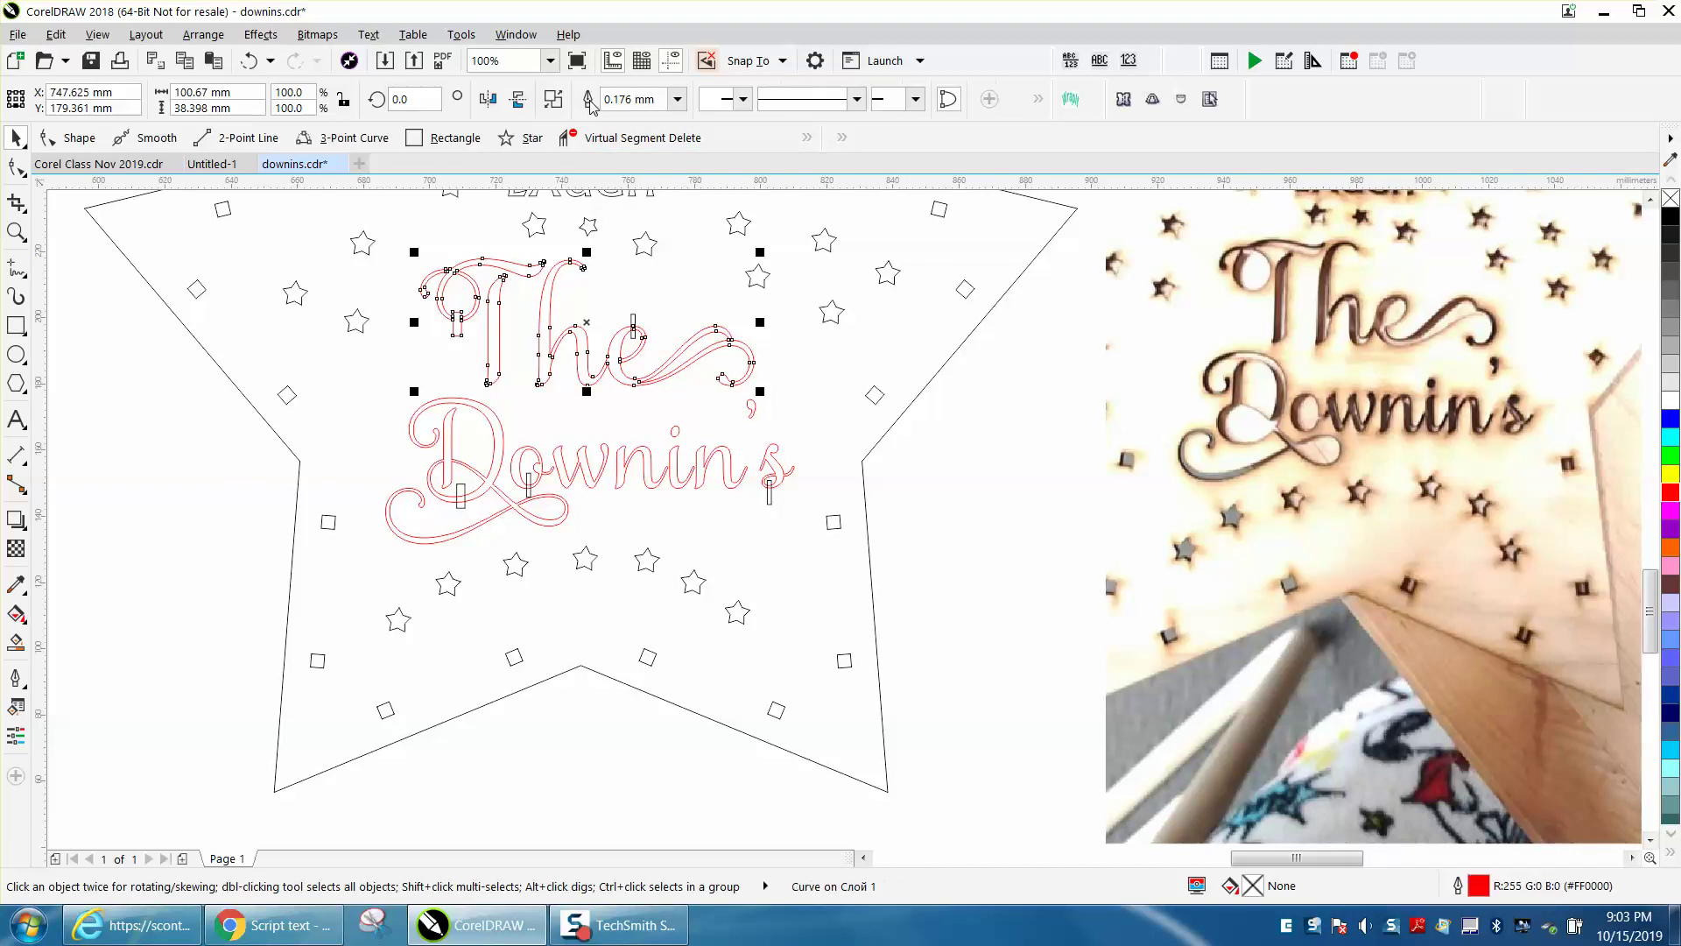
{"action": "left_click", "coordinate": [250, 61]}
{"action": "left_click", "coordinate": [15, 231]}
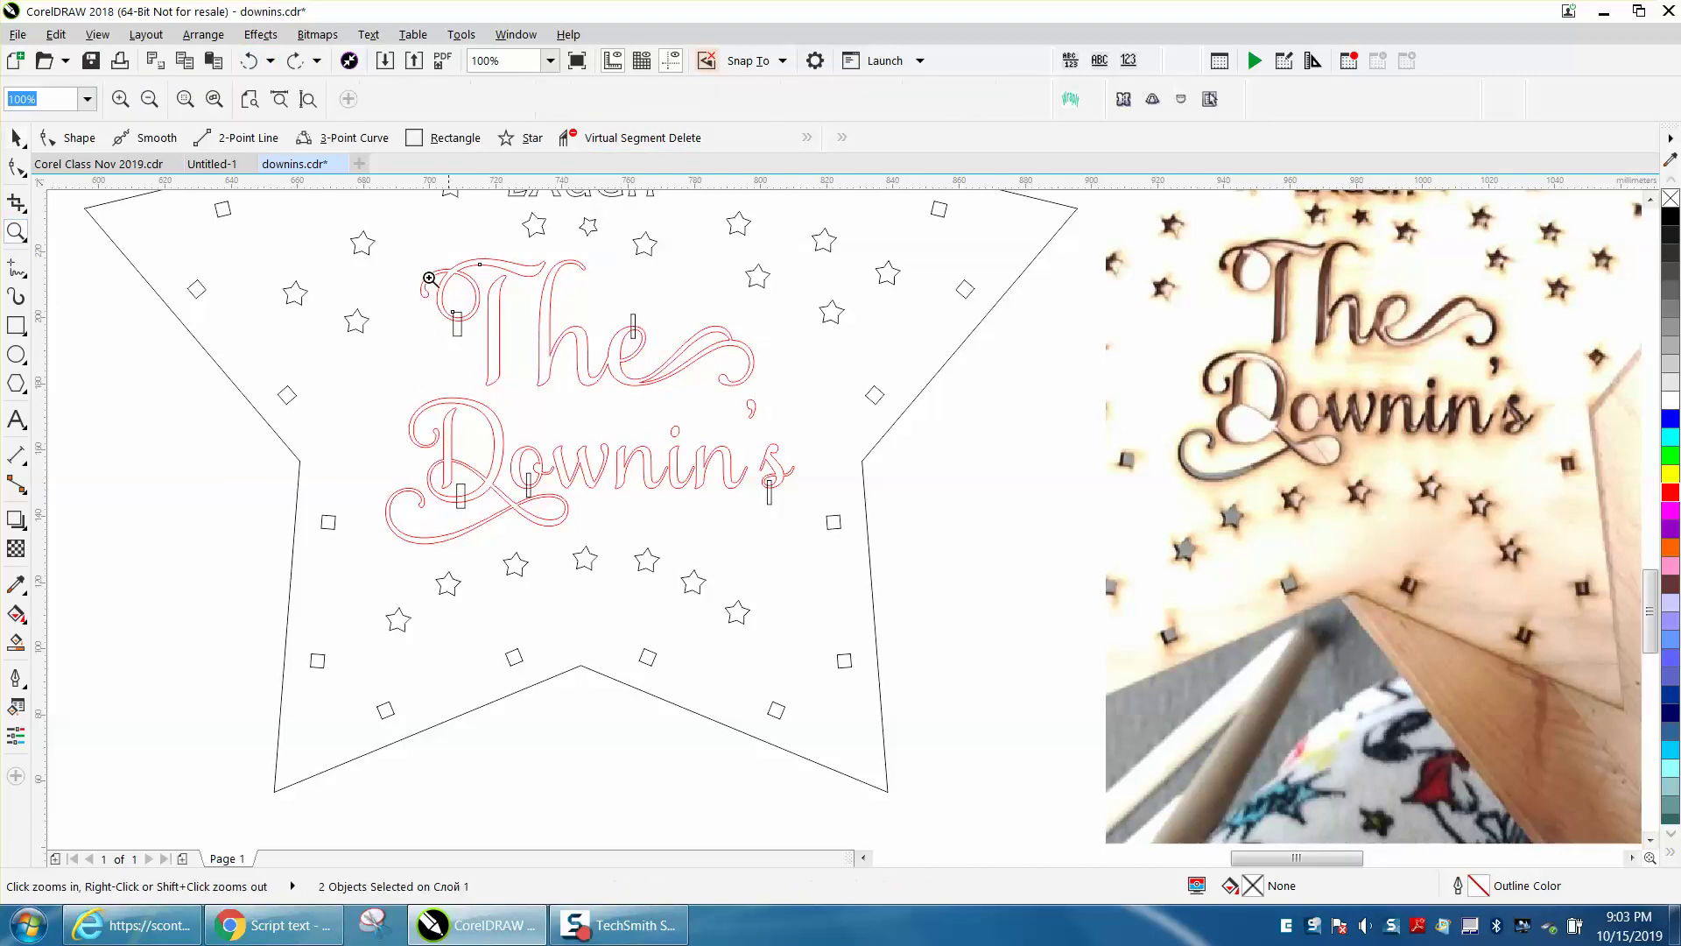
{"action": "left_click_drag", "start_coordinate": [418, 276], "coordinate": [878, 443]}
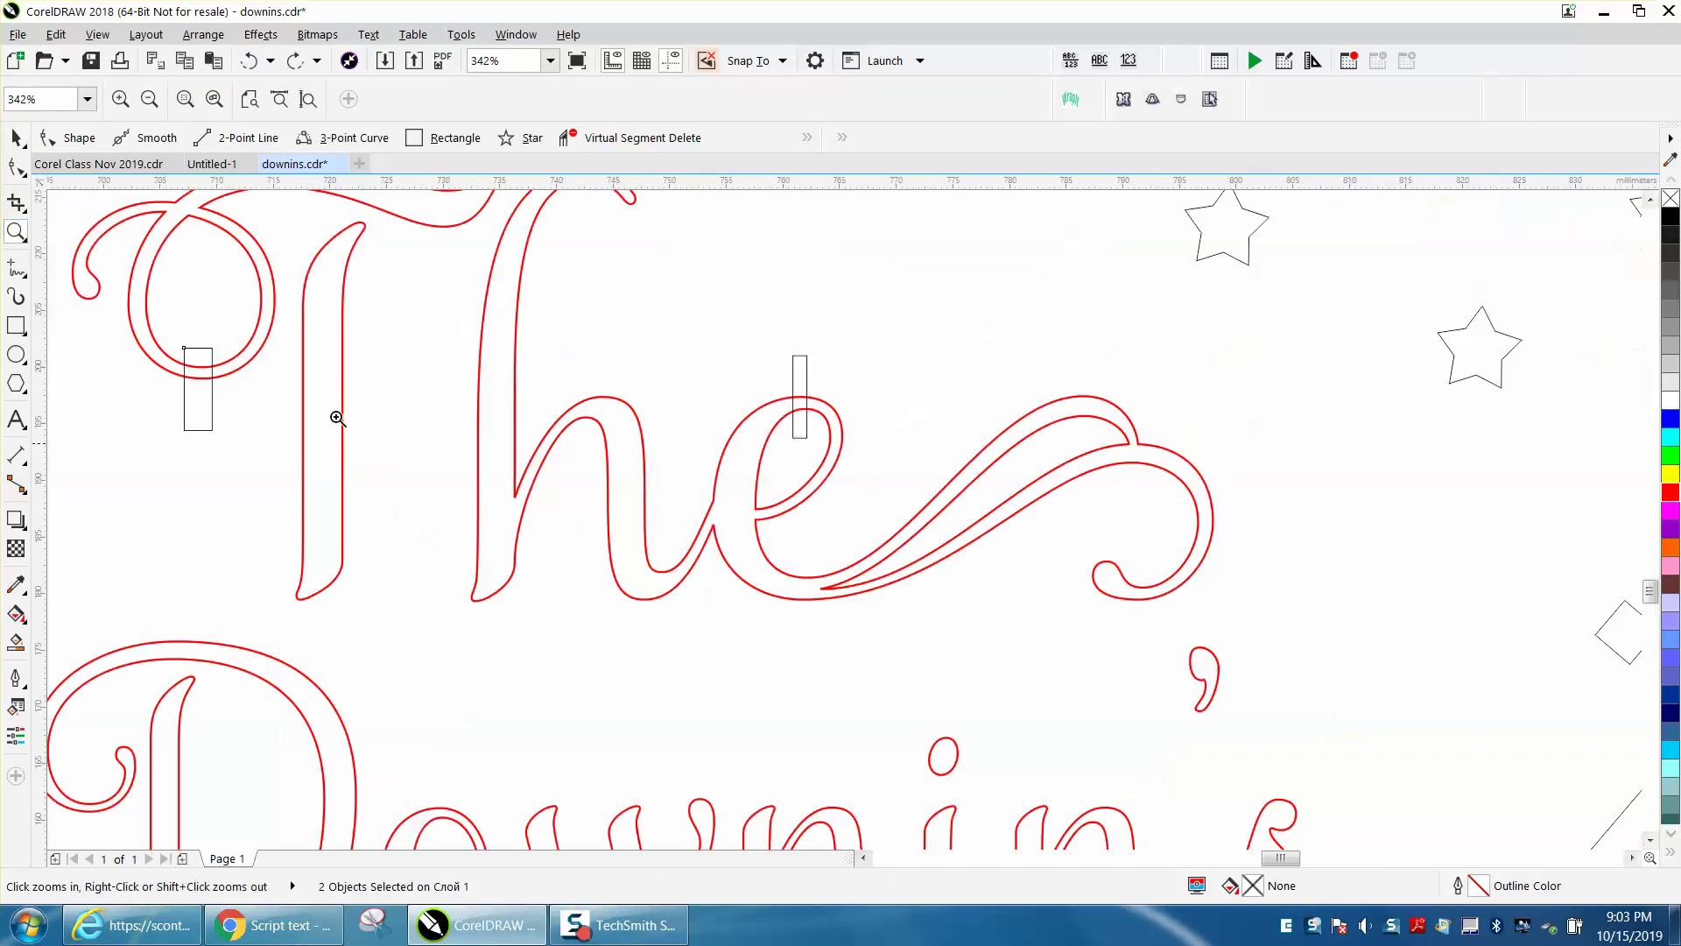
{"action": "left_click", "coordinate": [25, 217]}
Step: Delete the intersecting segments where the bridges cross the T and e loops
{"action": "left_click", "coordinate": [76, 247]}
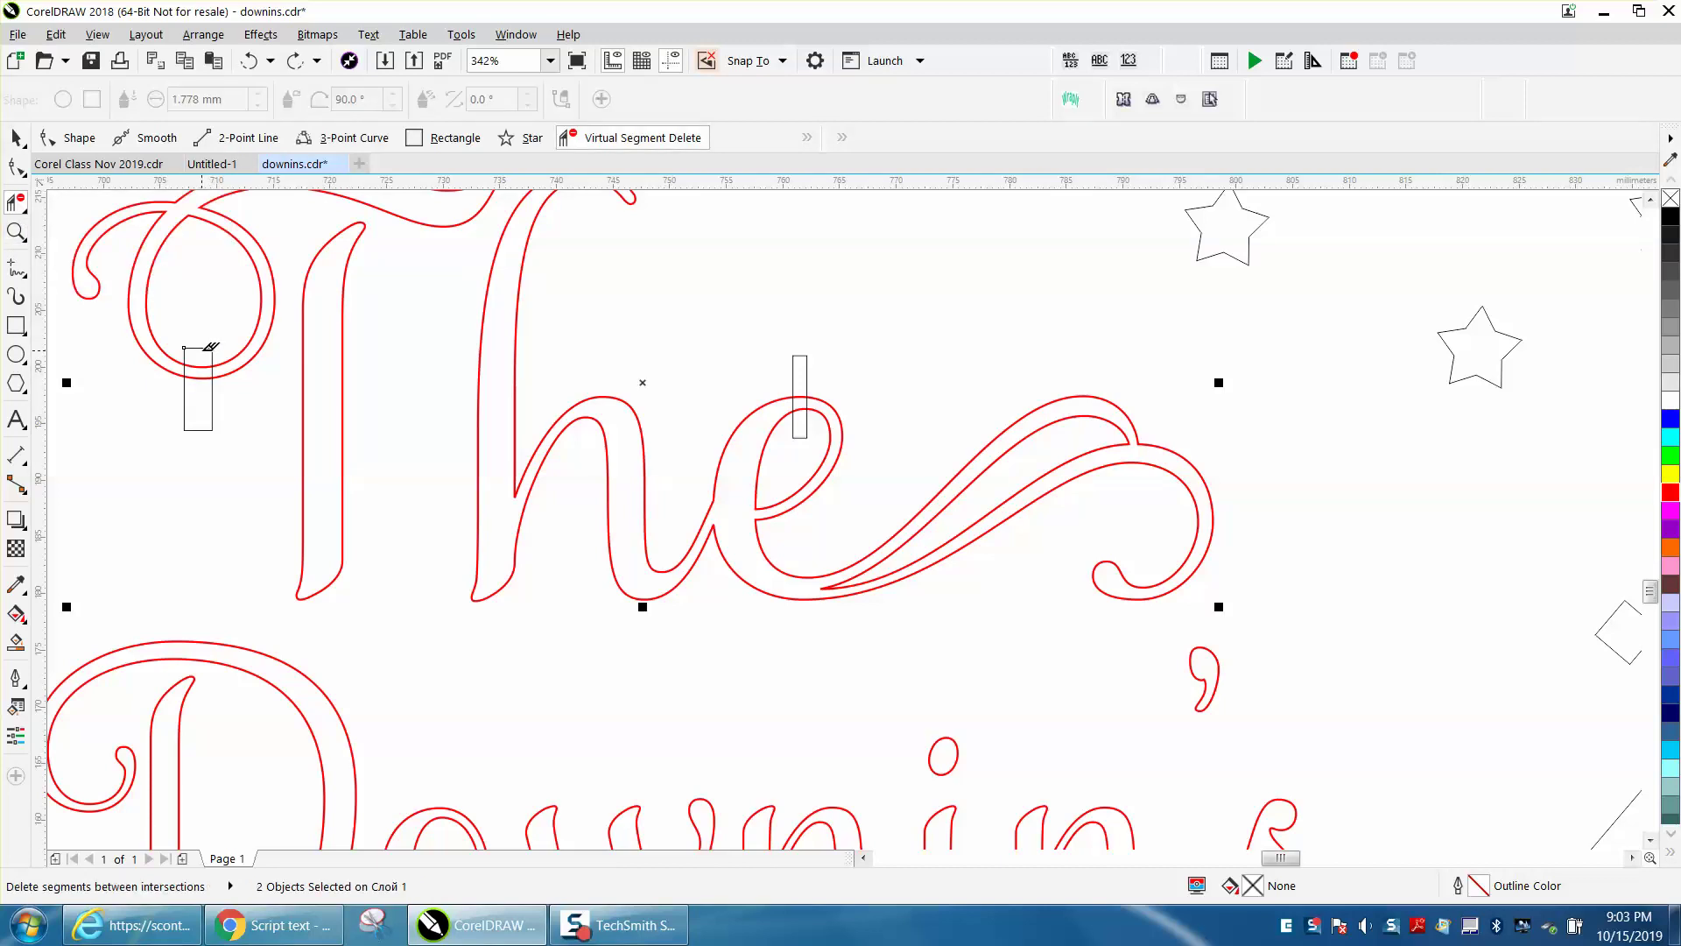
{"action": "left_click", "coordinate": [211, 359]}
{"action": "left_click", "coordinate": [211, 419]}
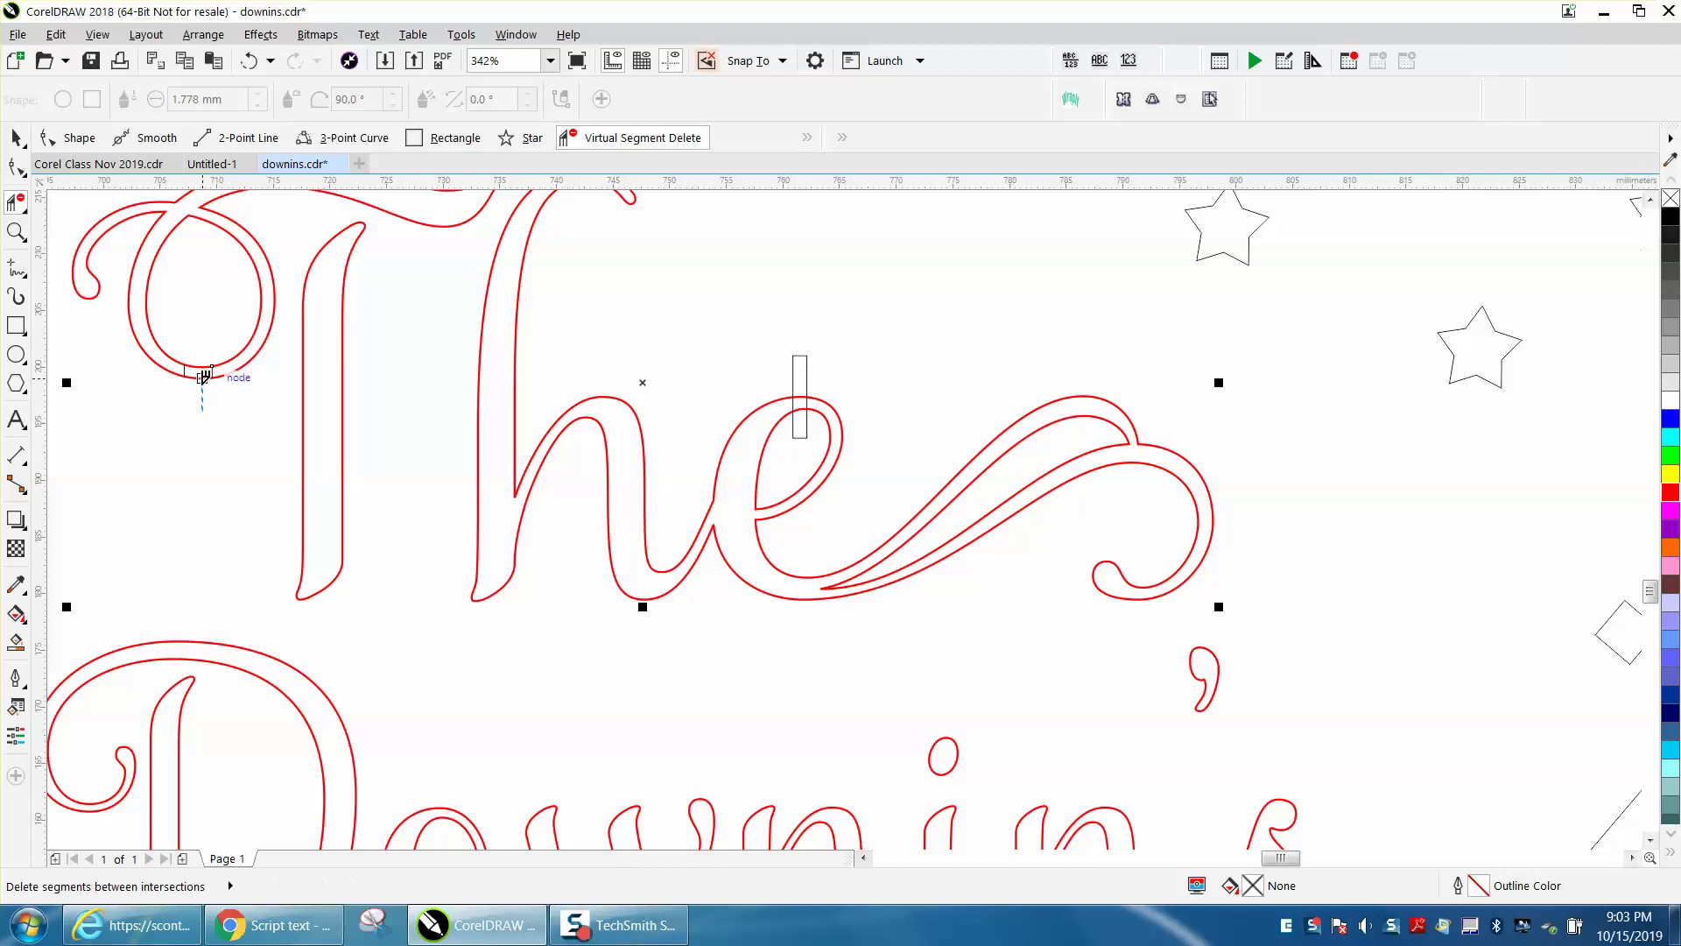
{"action": "left_click", "coordinate": [203, 375]}
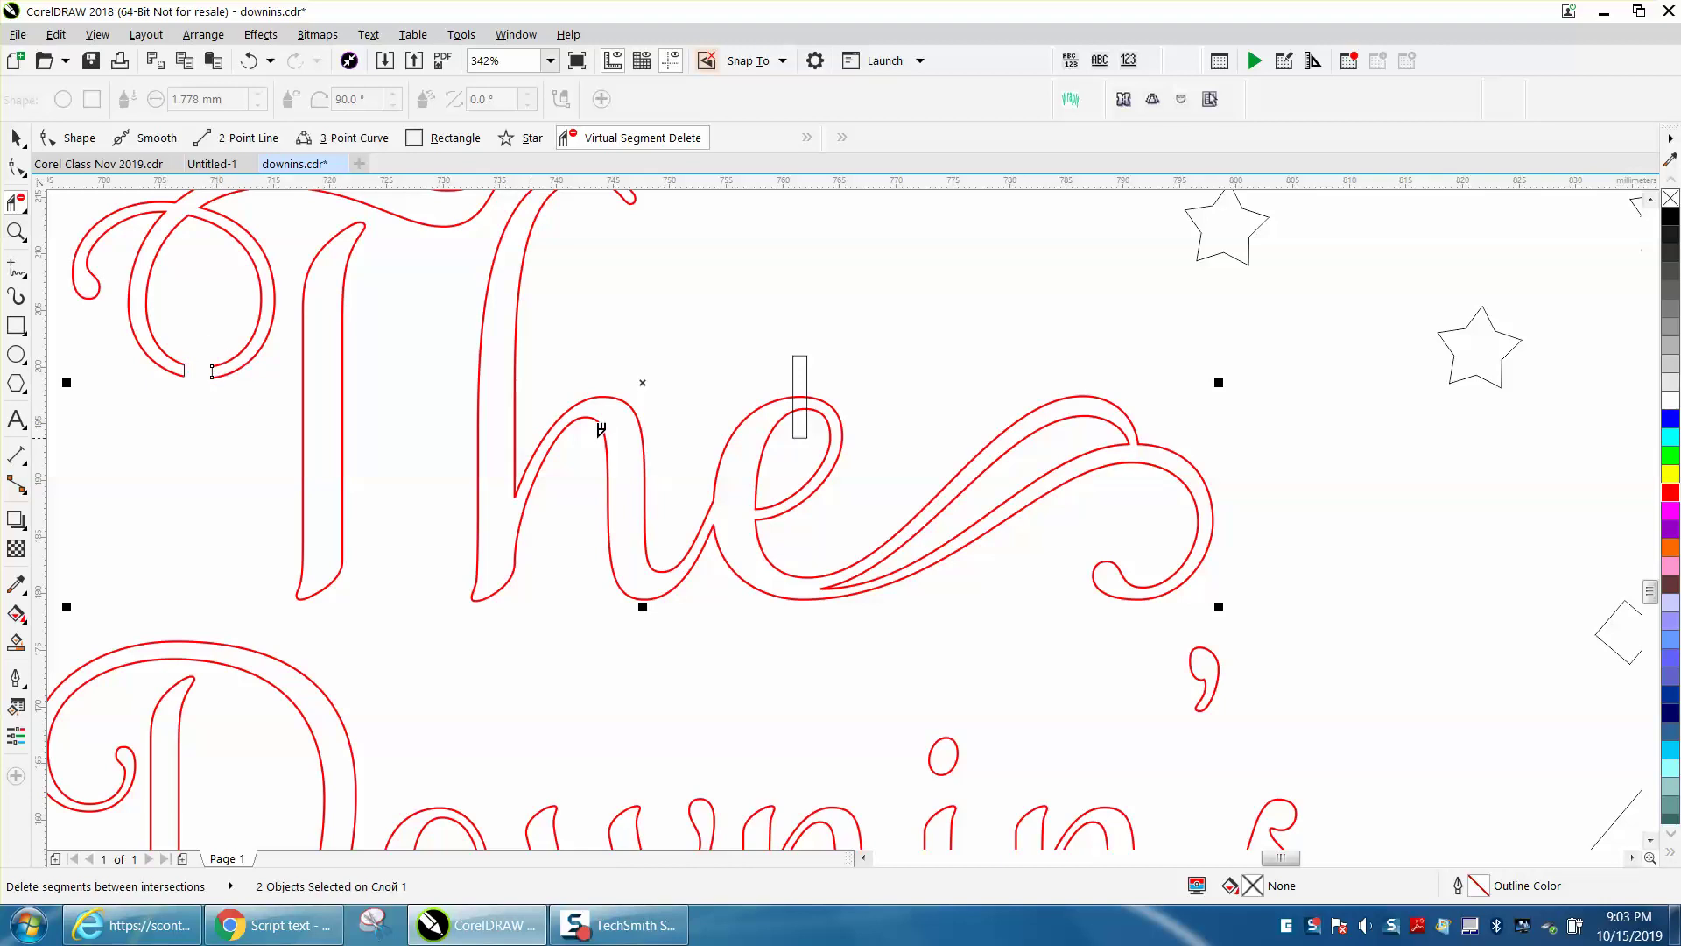
{"action": "left_click", "coordinate": [800, 356]}
{"action": "left_click", "coordinate": [805, 418]}
Step: Zoom in on Downin's and cut the D curve open at its bridge, undoing one deletion
{"action": "scroll", "coordinate": [750, 469], "scroll_direction": "down", "scroll_amount": 3}
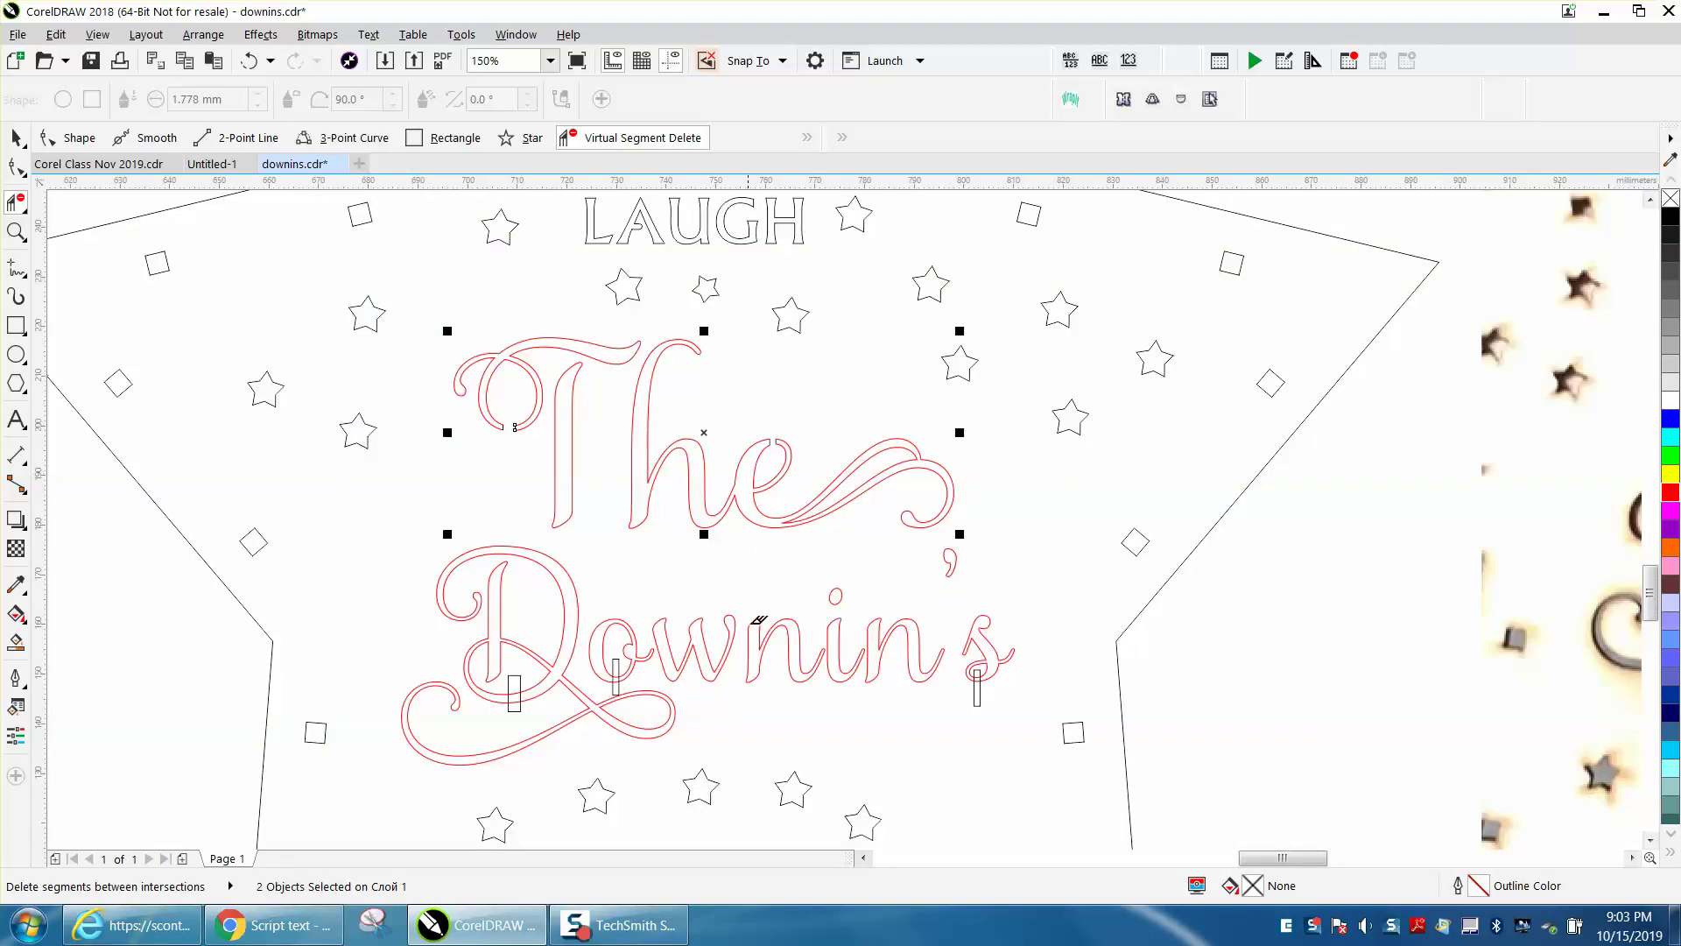
{"action": "left_click", "coordinate": [16, 231]}
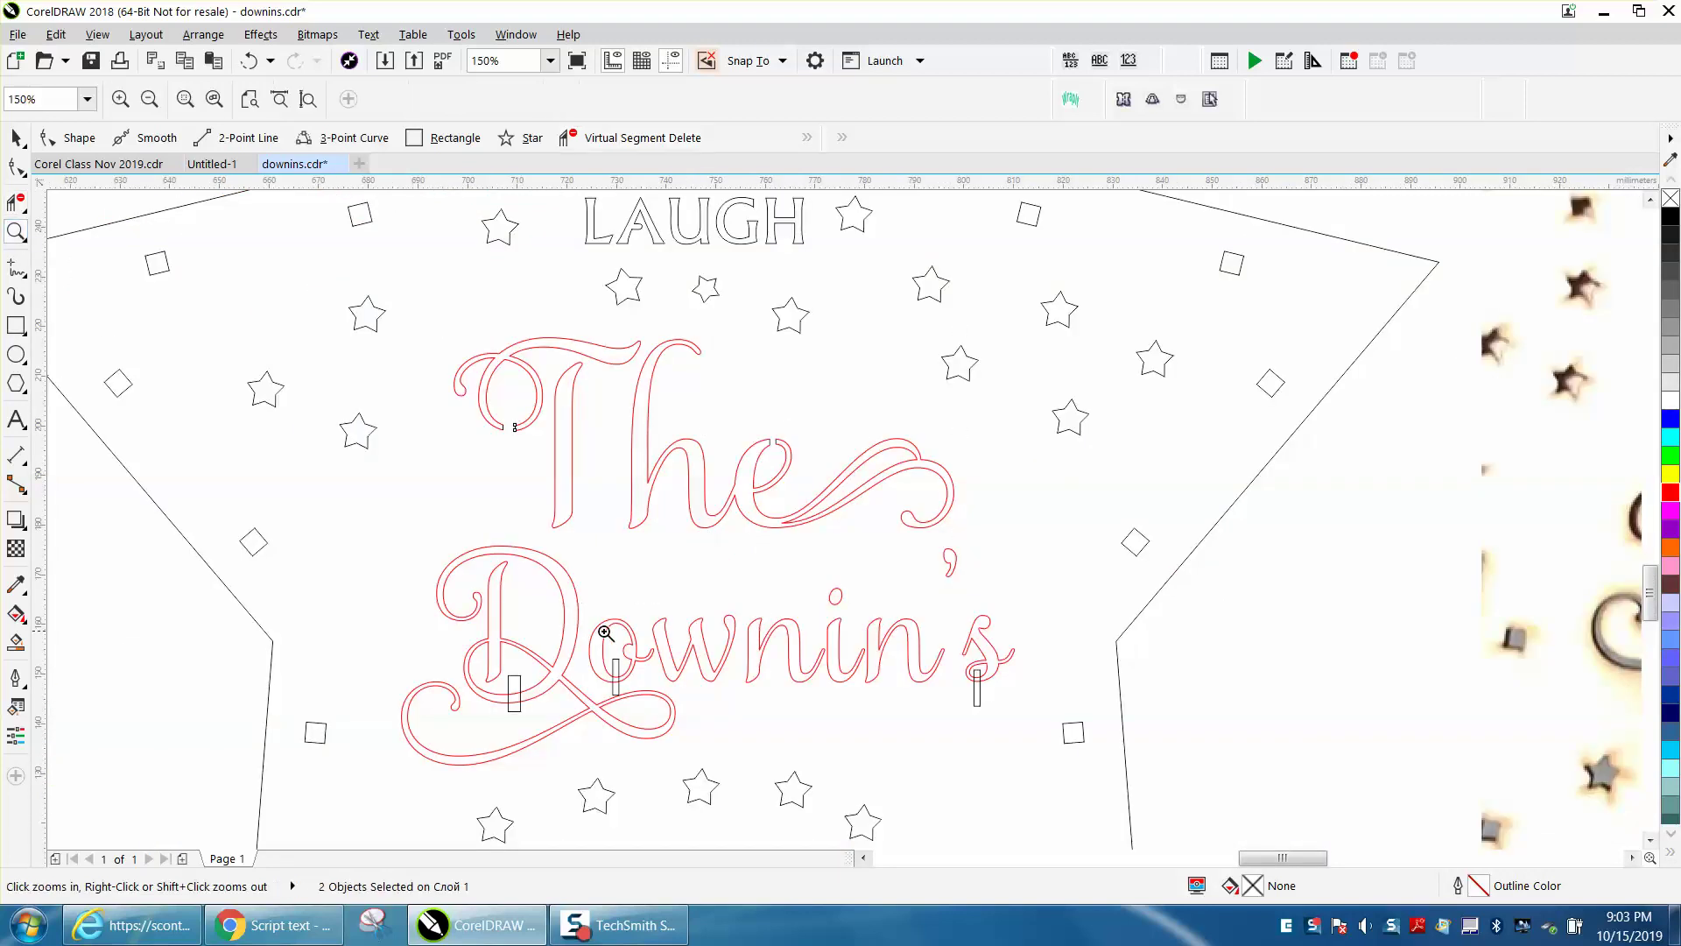
{"action": "left_click_drag", "start_coordinate": [425, 631], "coordinate": [875, 706]}
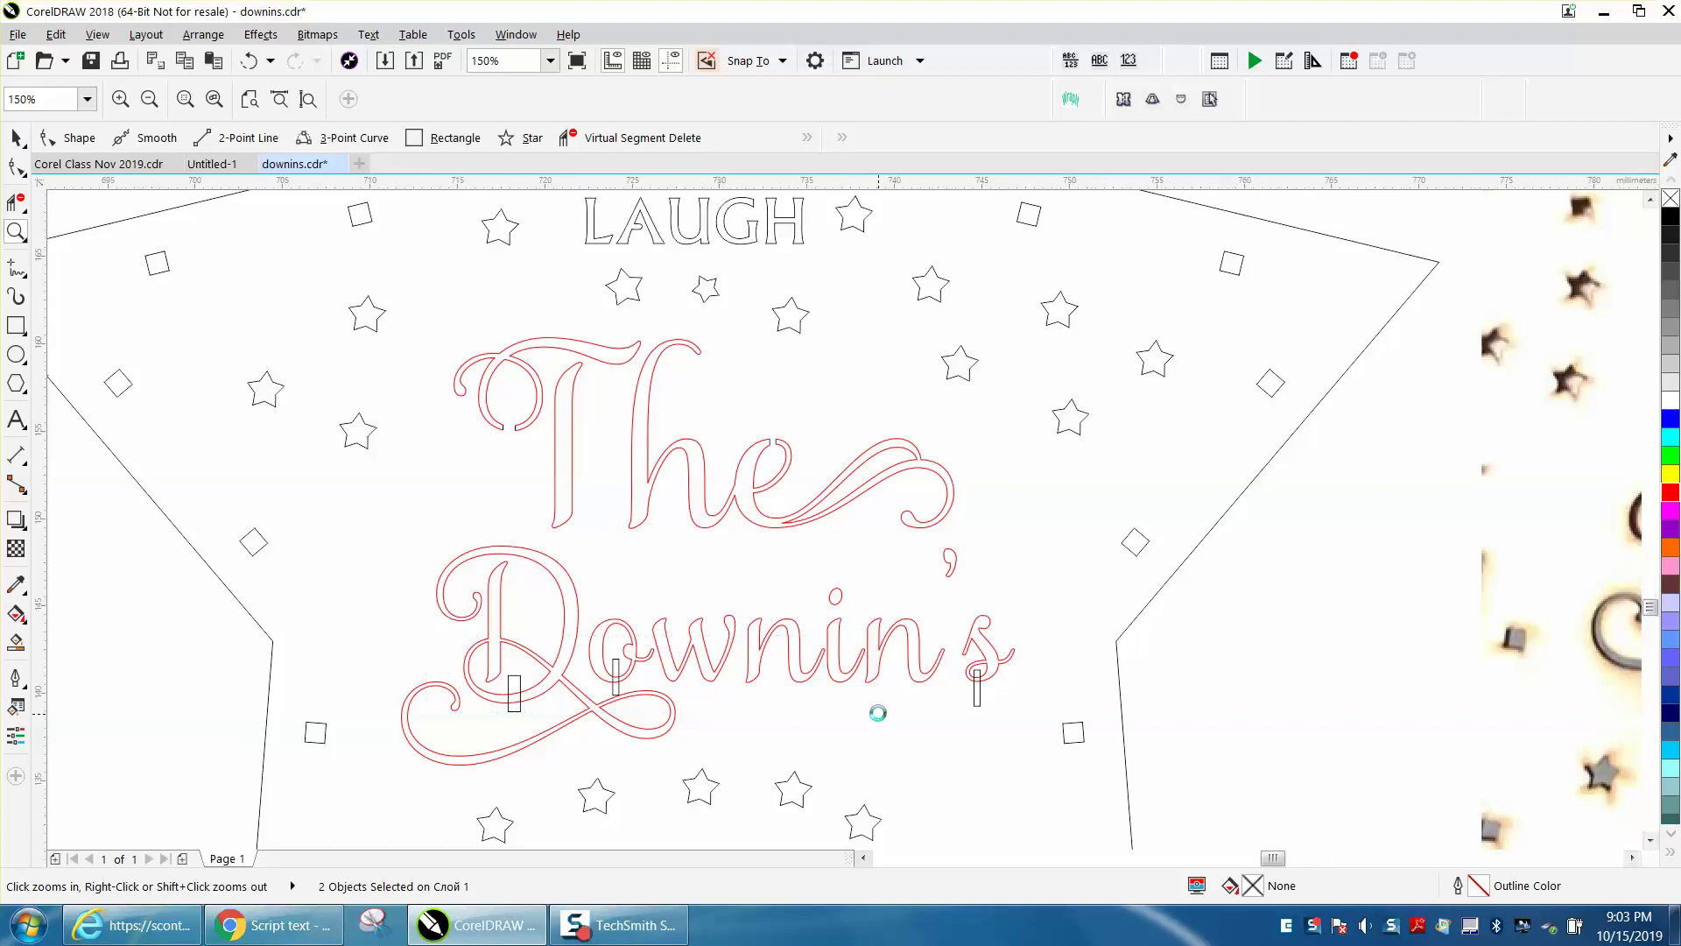
{"action": "left_click", "coordinate": [18, 202]}
{"action": "left_click", "coordinate": [375, 523]}
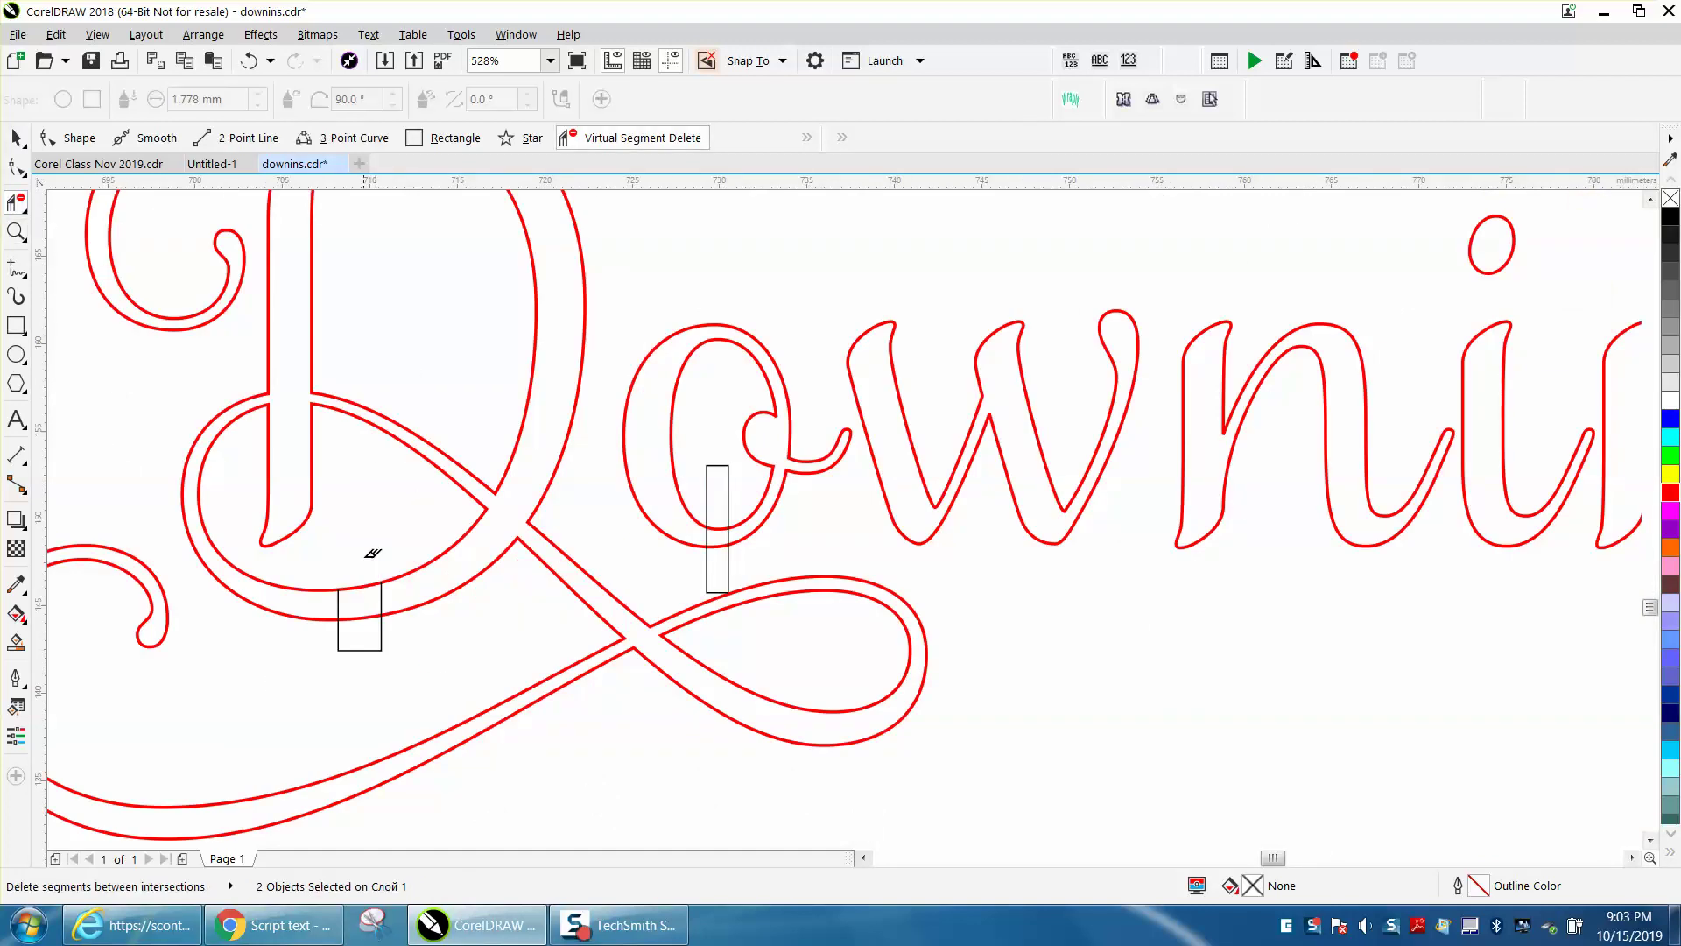
{"action": "left_click", "coordinate": [364, 589]}
{"action": "left_click_drag", "start_coordinate": [364, 601], "coordinate": [369, 666]}
{"action": "left_click", "coordinate": [249, 60]}
Step: Open the o loop at its bridge and delete the leftover stub below the s
{"action": "left_click", "coordinate": [718, 465]}
{"action": "left_click", "coordinate": [725, 533]}
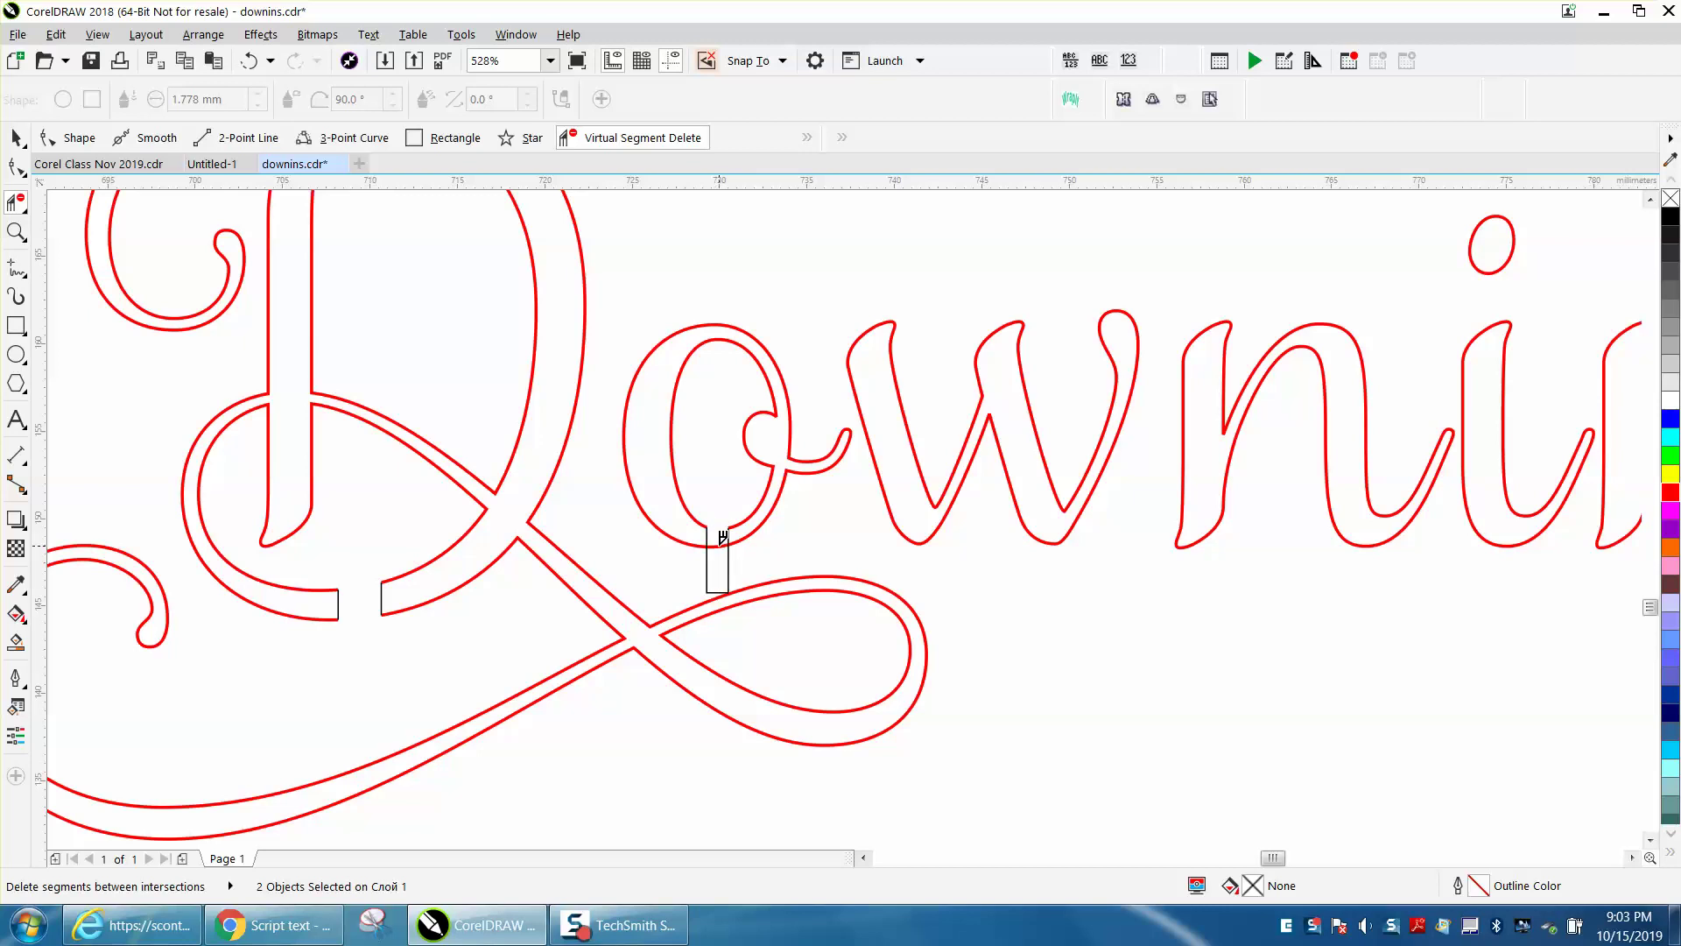
{"action": "left_click", "coordinate": [717, 578]}
{"action": "scroll", "coordinate": [611, 517], "scroll_direction": "down", "scroll_amount": 2}
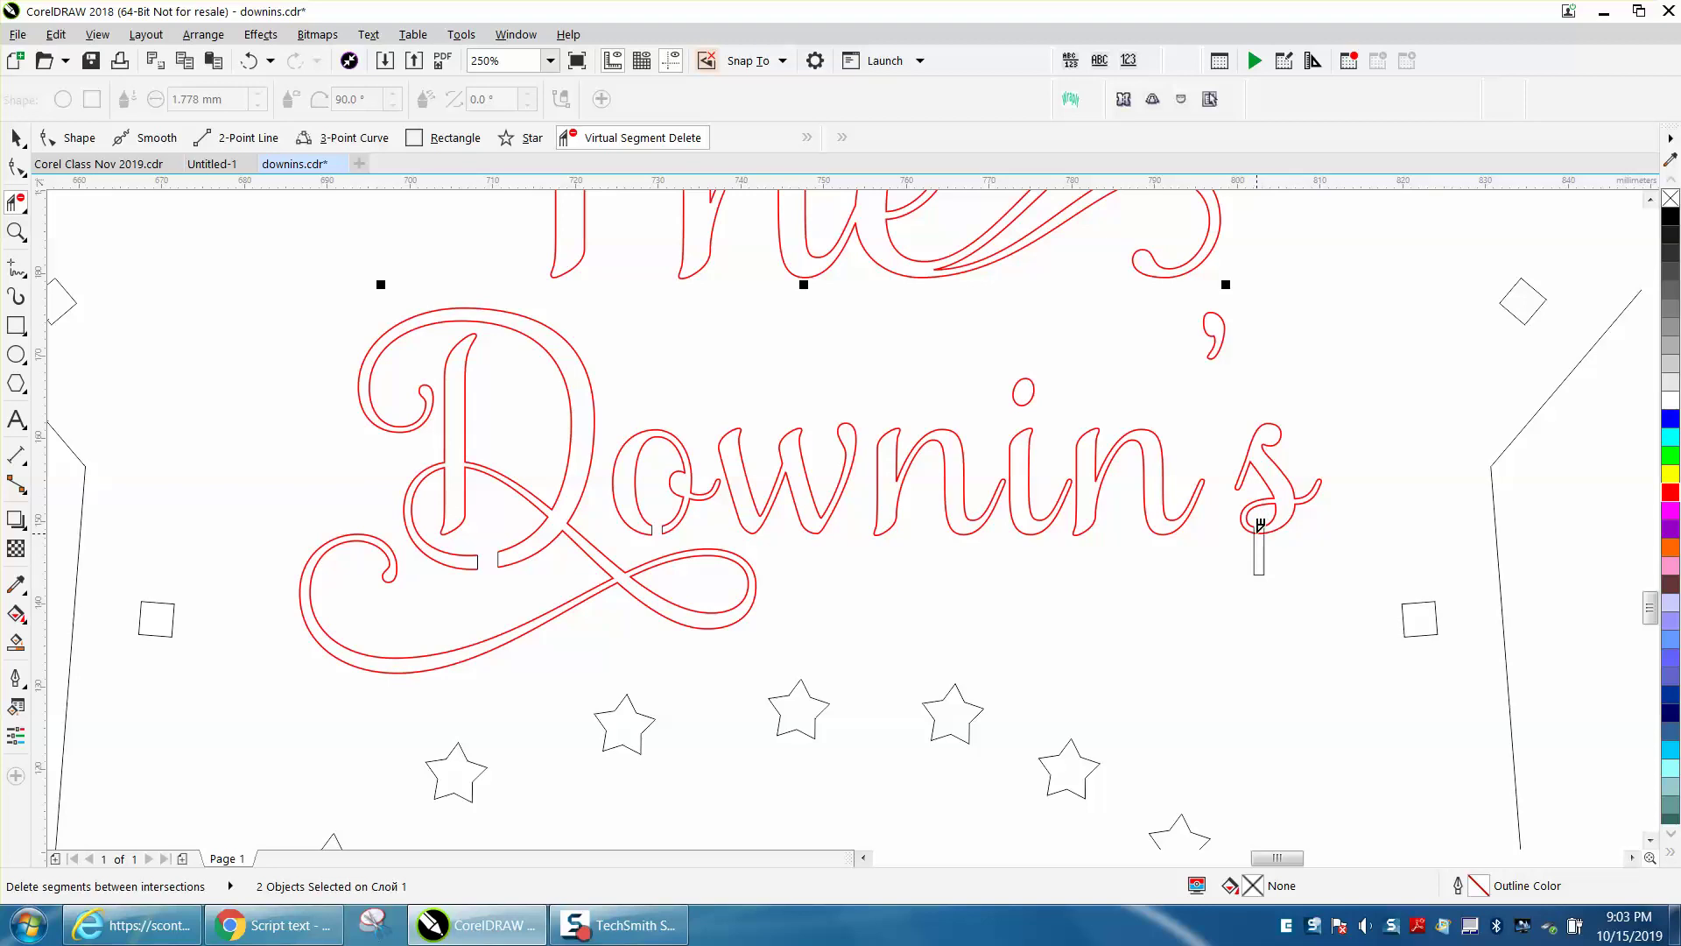
{"action": "left_click", "coordinate": [1266, 557]}
{"action": "scroll", "coordinate": [1033, 523], "scroll_direction": "down", "scroll_amount": 4}
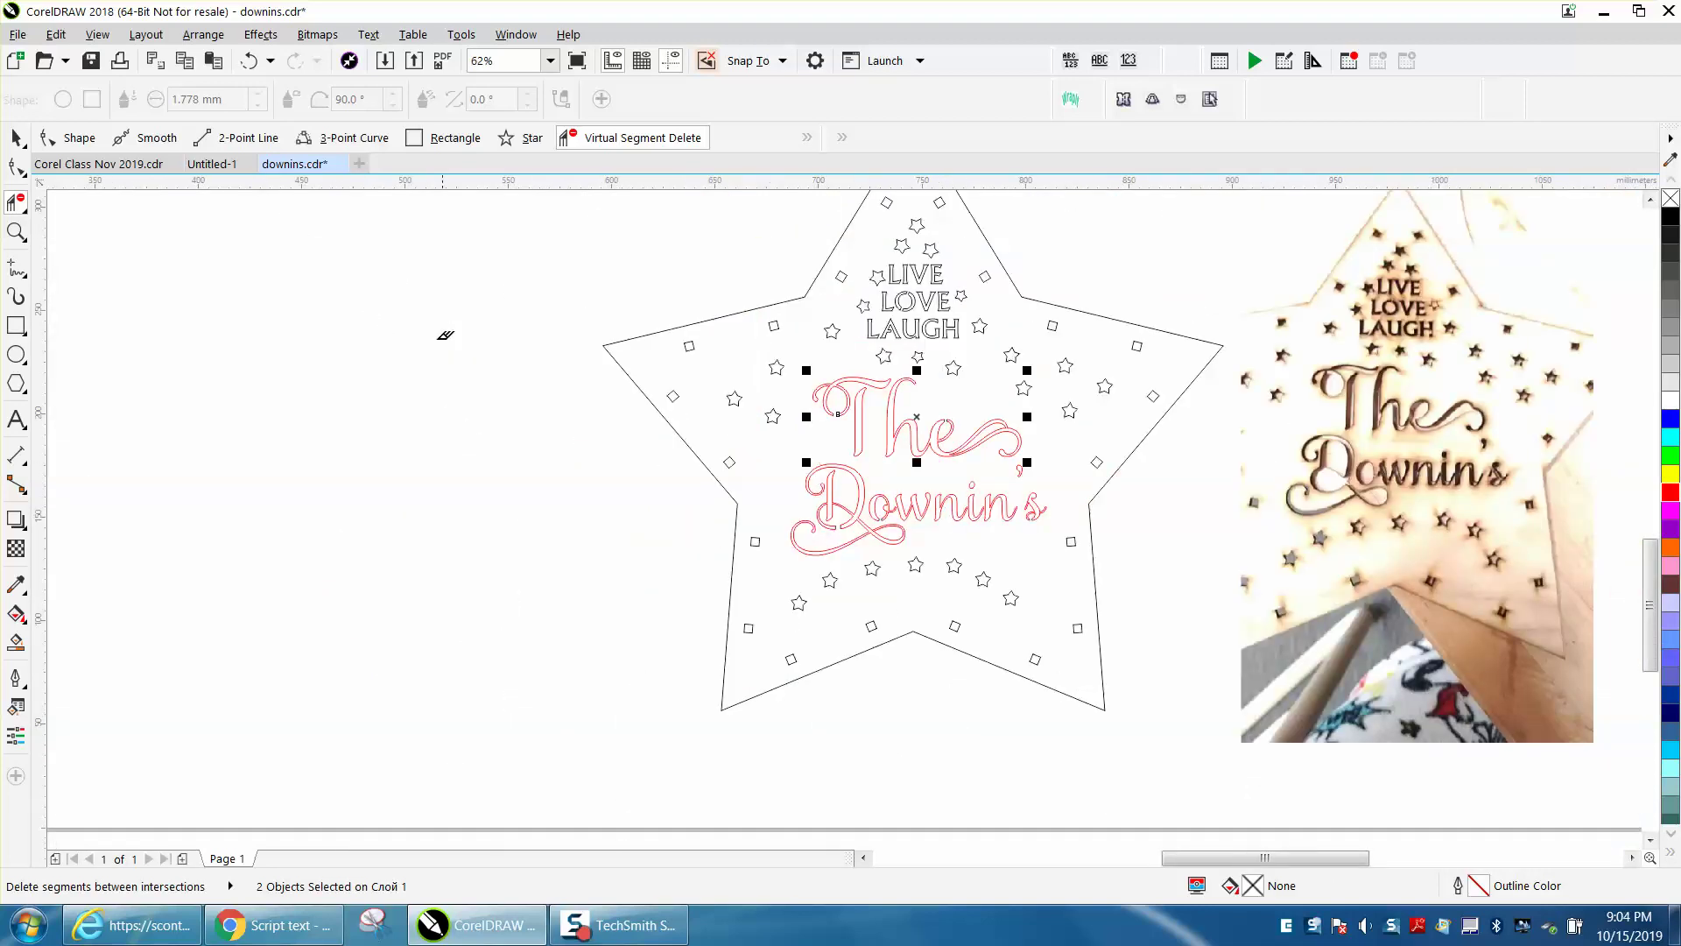
Step: Clear the selection and set the property bar's nudge distance to 1,400 mm
{"action": "left_click", "coordinate": [17, 138]}
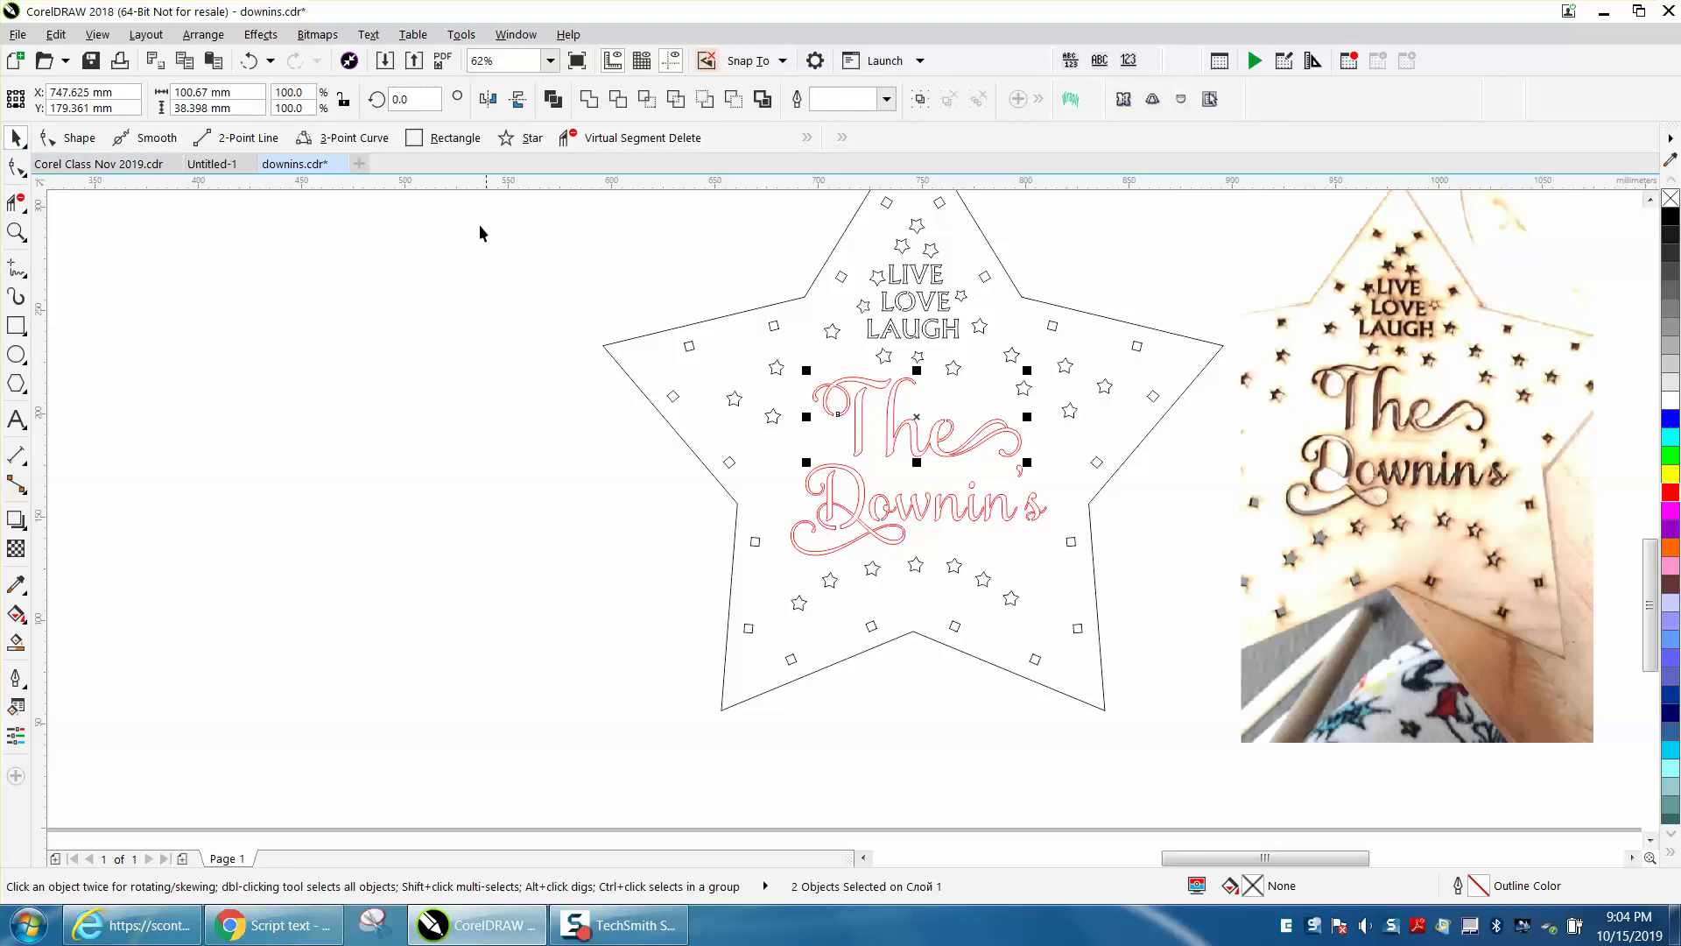
{"action": "left_click", "coordinate": [361, 219]}
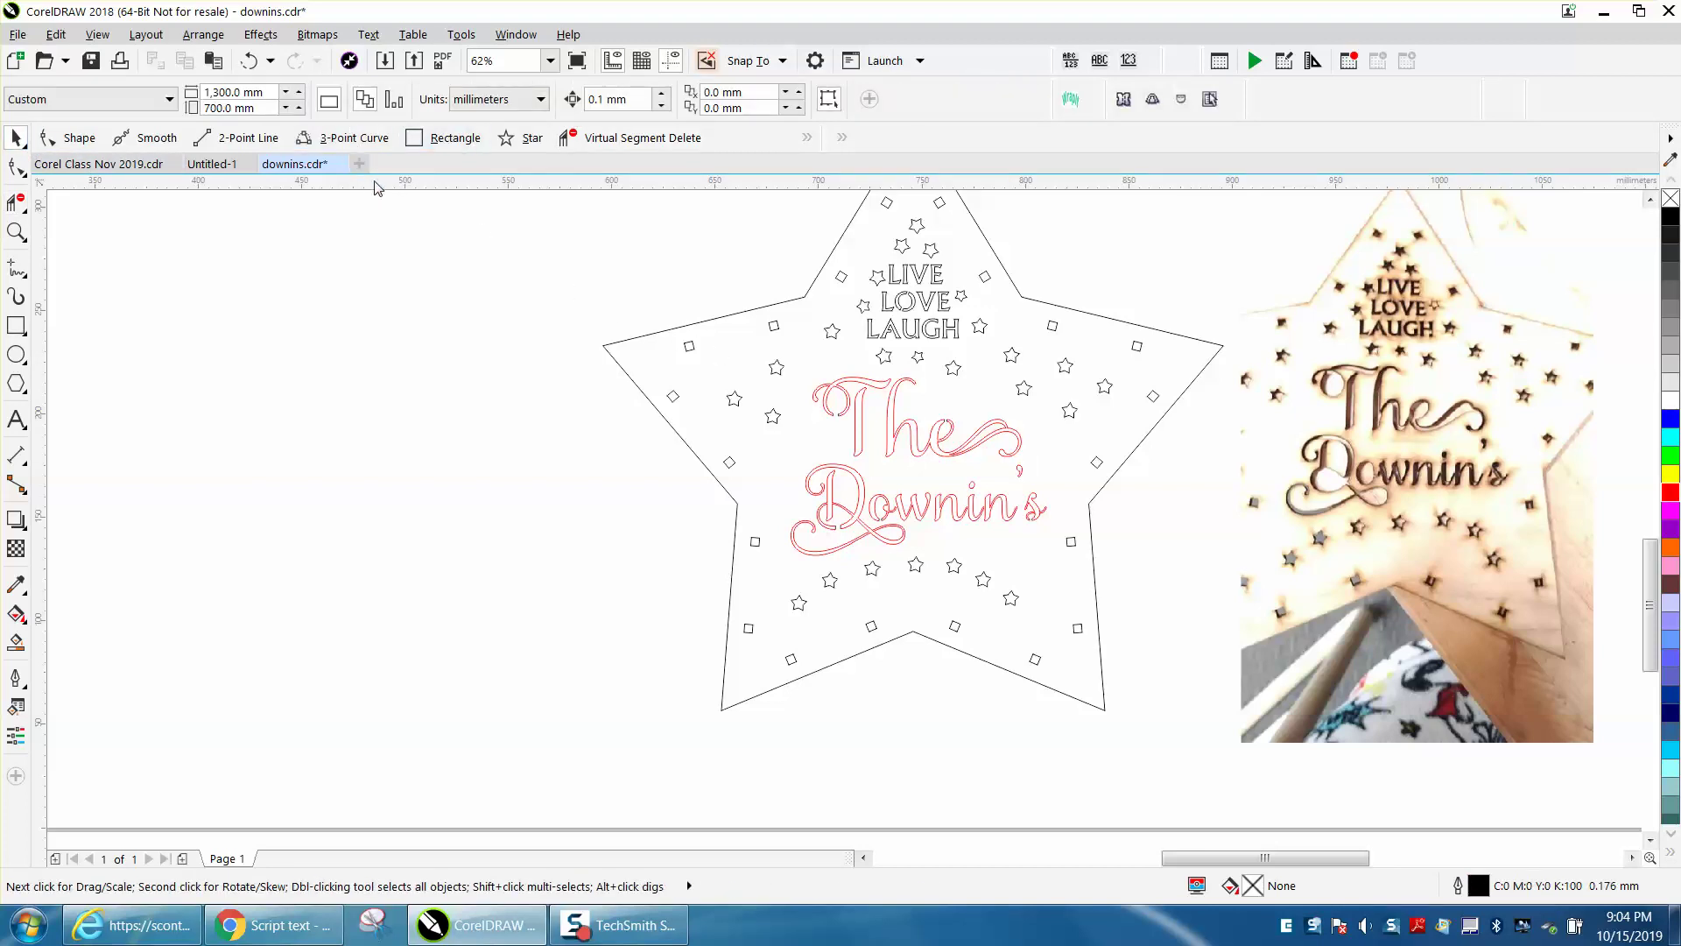
{"action": "left_click", "coordinate": [703, 321]}
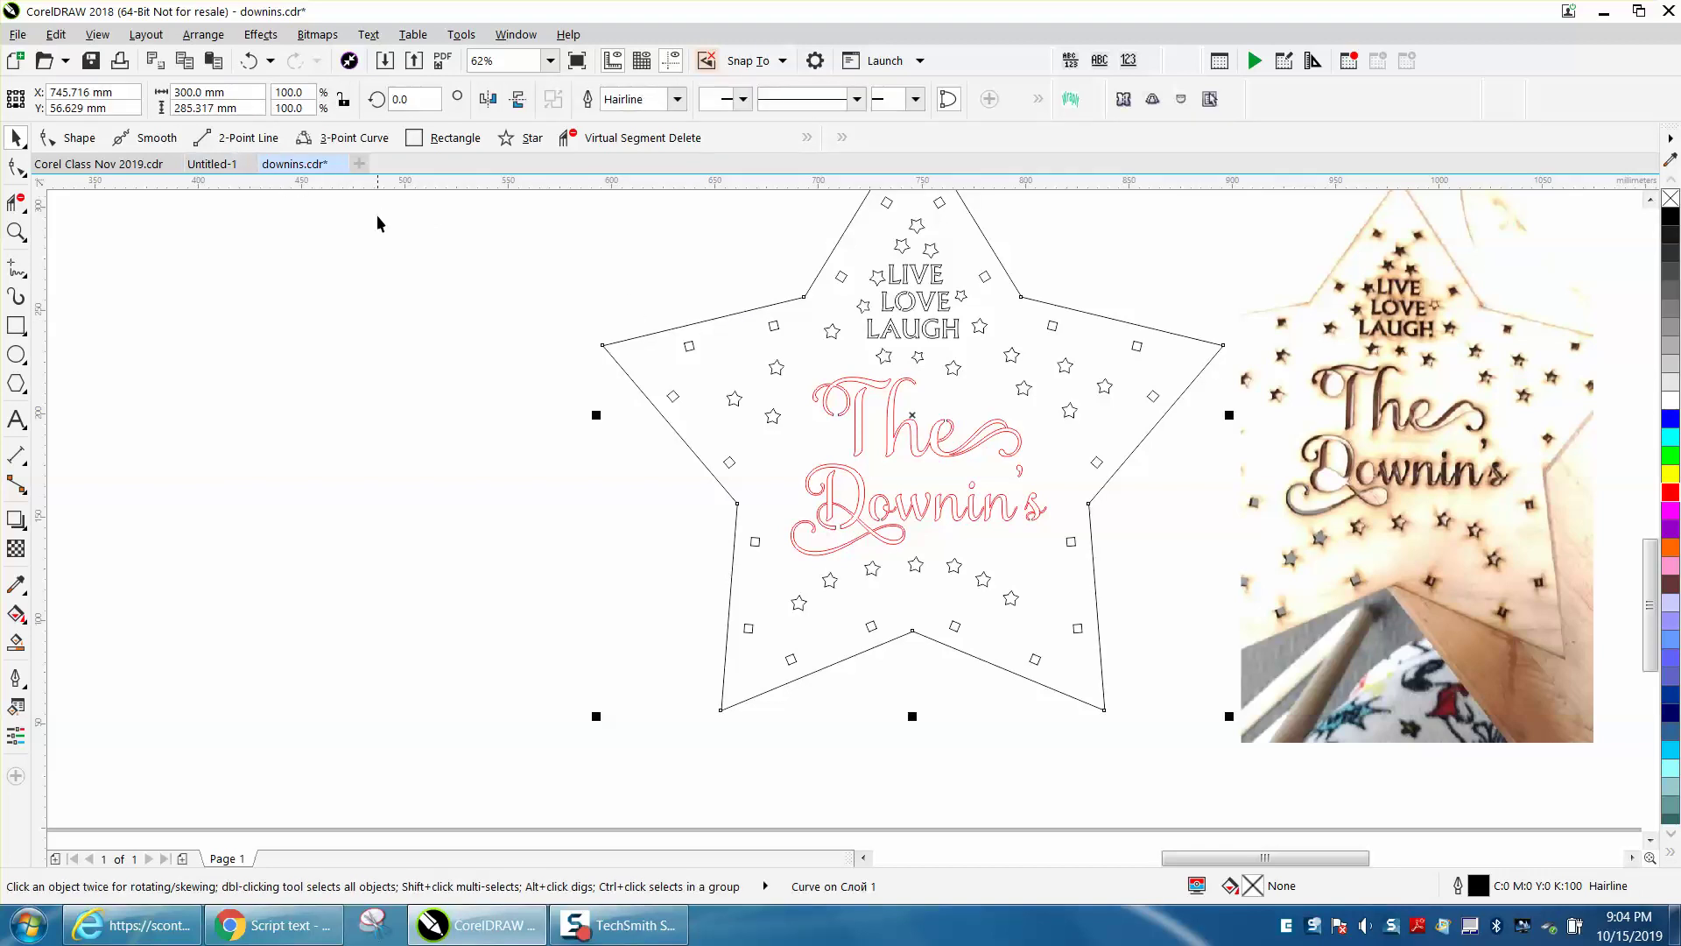
{"action": "left_click", "coordinate": [462, 254]}
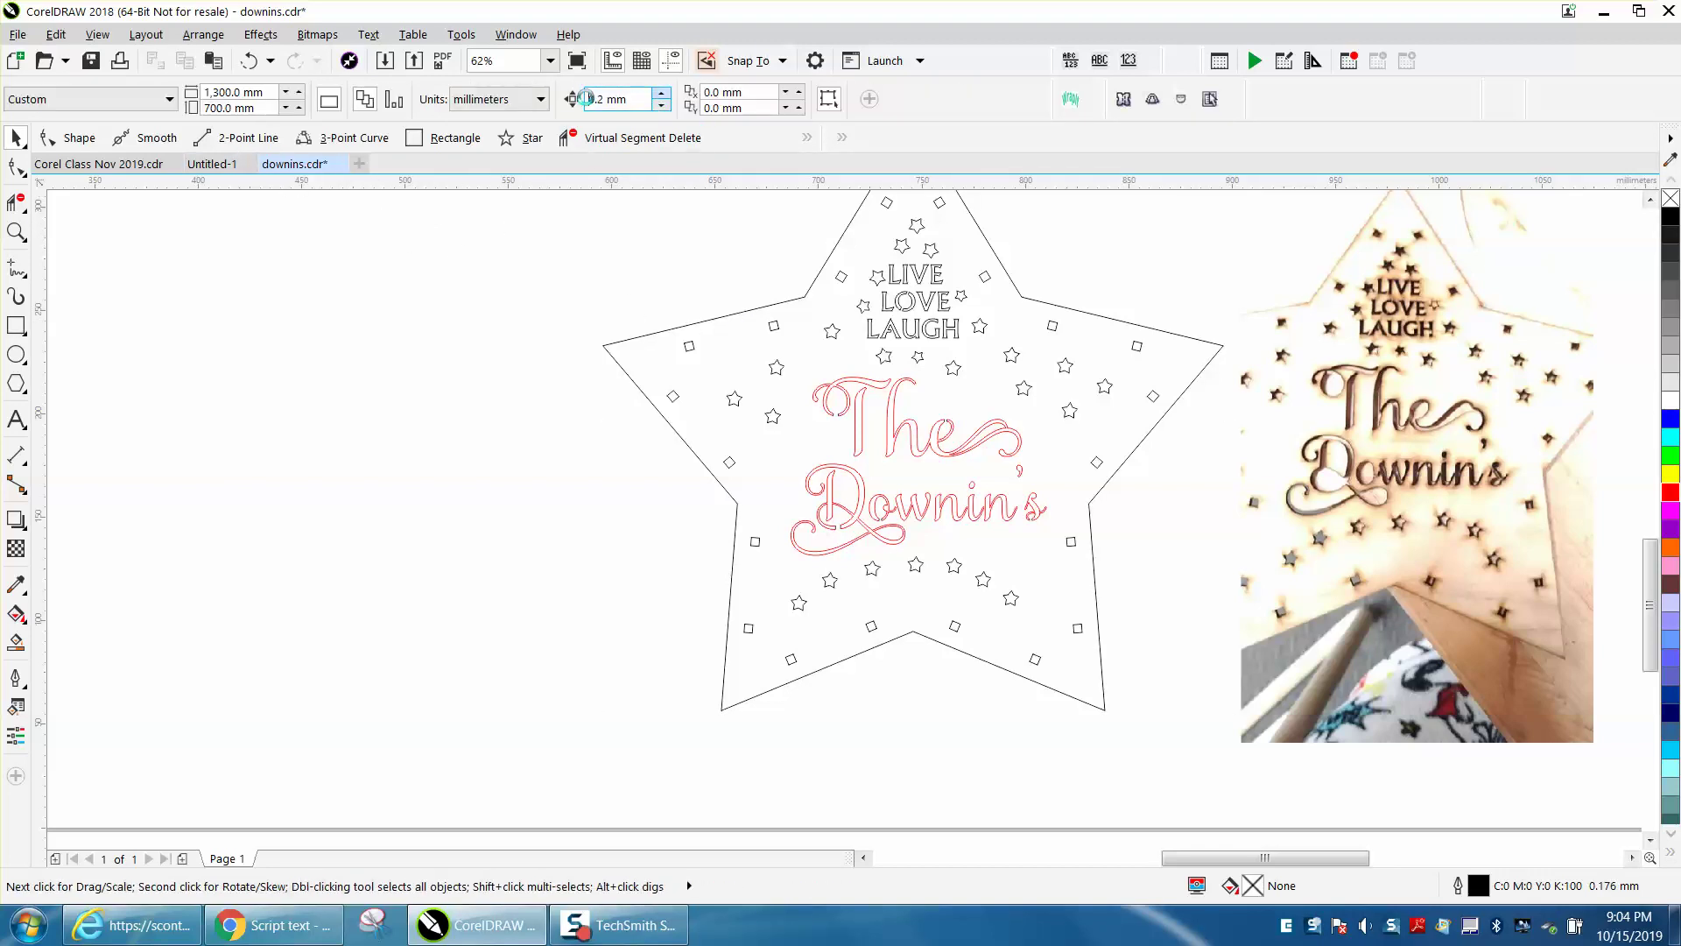
{"action": "left_click_drag", "start_coordinate": [633, 99], "coordinate": [555, 99]}
{"action": "type", "text": "1400"}
{"action": "key", "text": "Return"}
Step: Set the Smart Fill tool's Fill Options to No Fill and its outline width to Hairline
{"action": "left_click", "coordinate": [16, 642]}
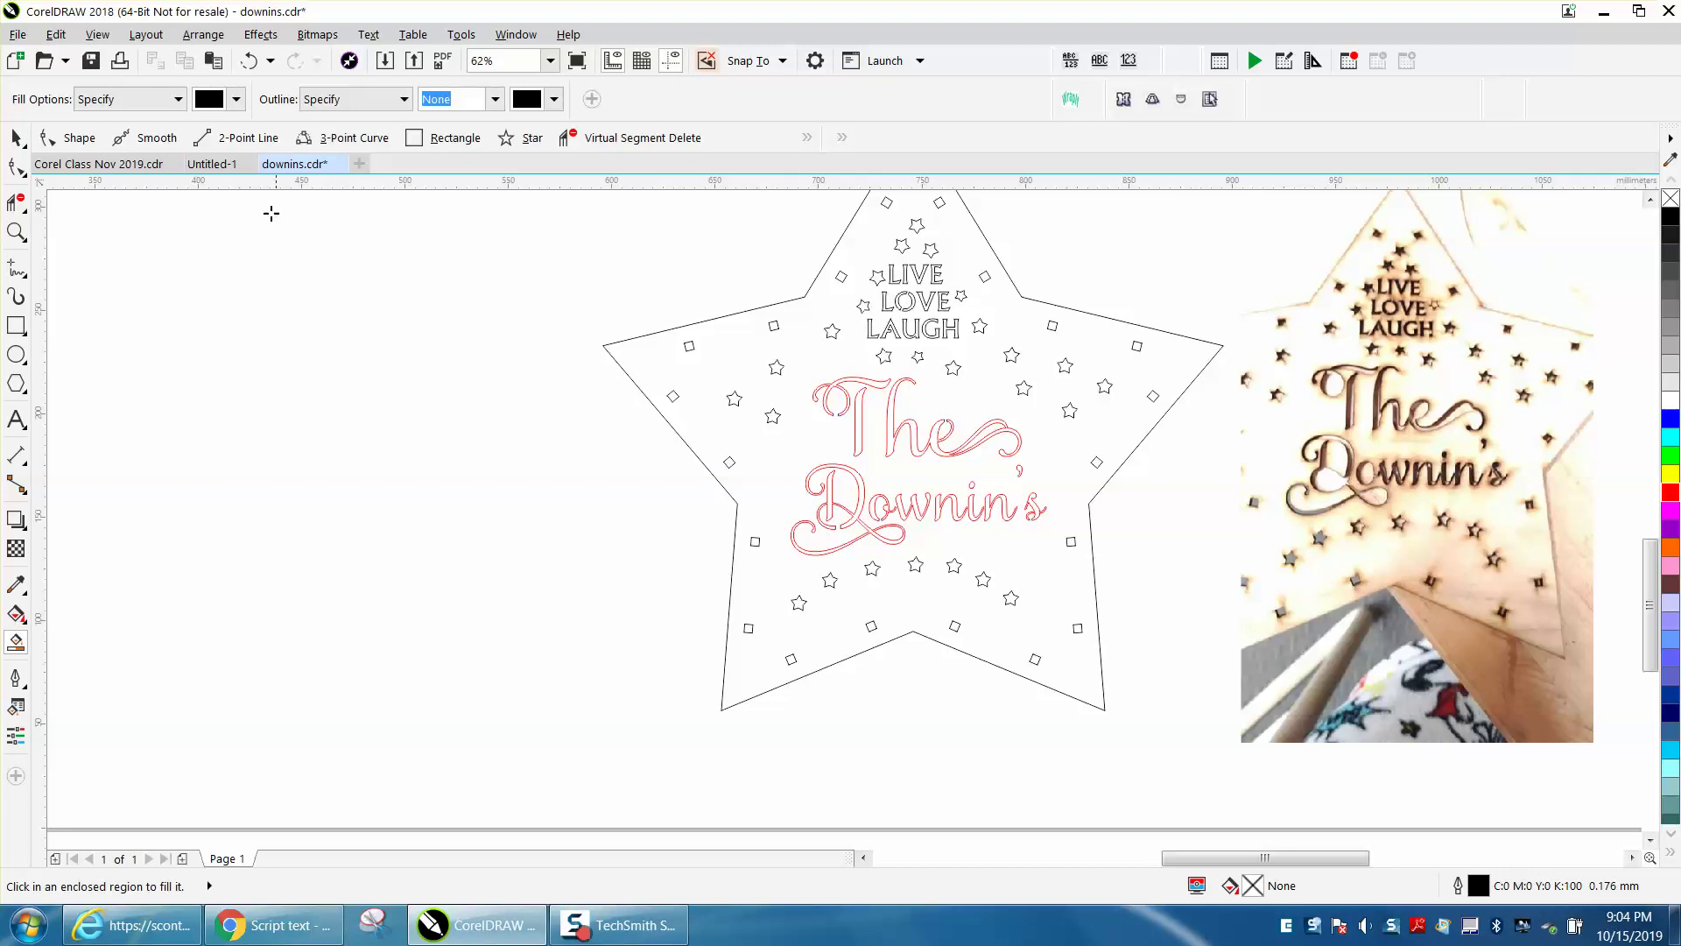
{"action": "left_click", "coordinate": [237, 100]}
{"action": "left_click", "coordinate": [237, 100]}
{"action": "left_click", "coordinate": [179, 100]}
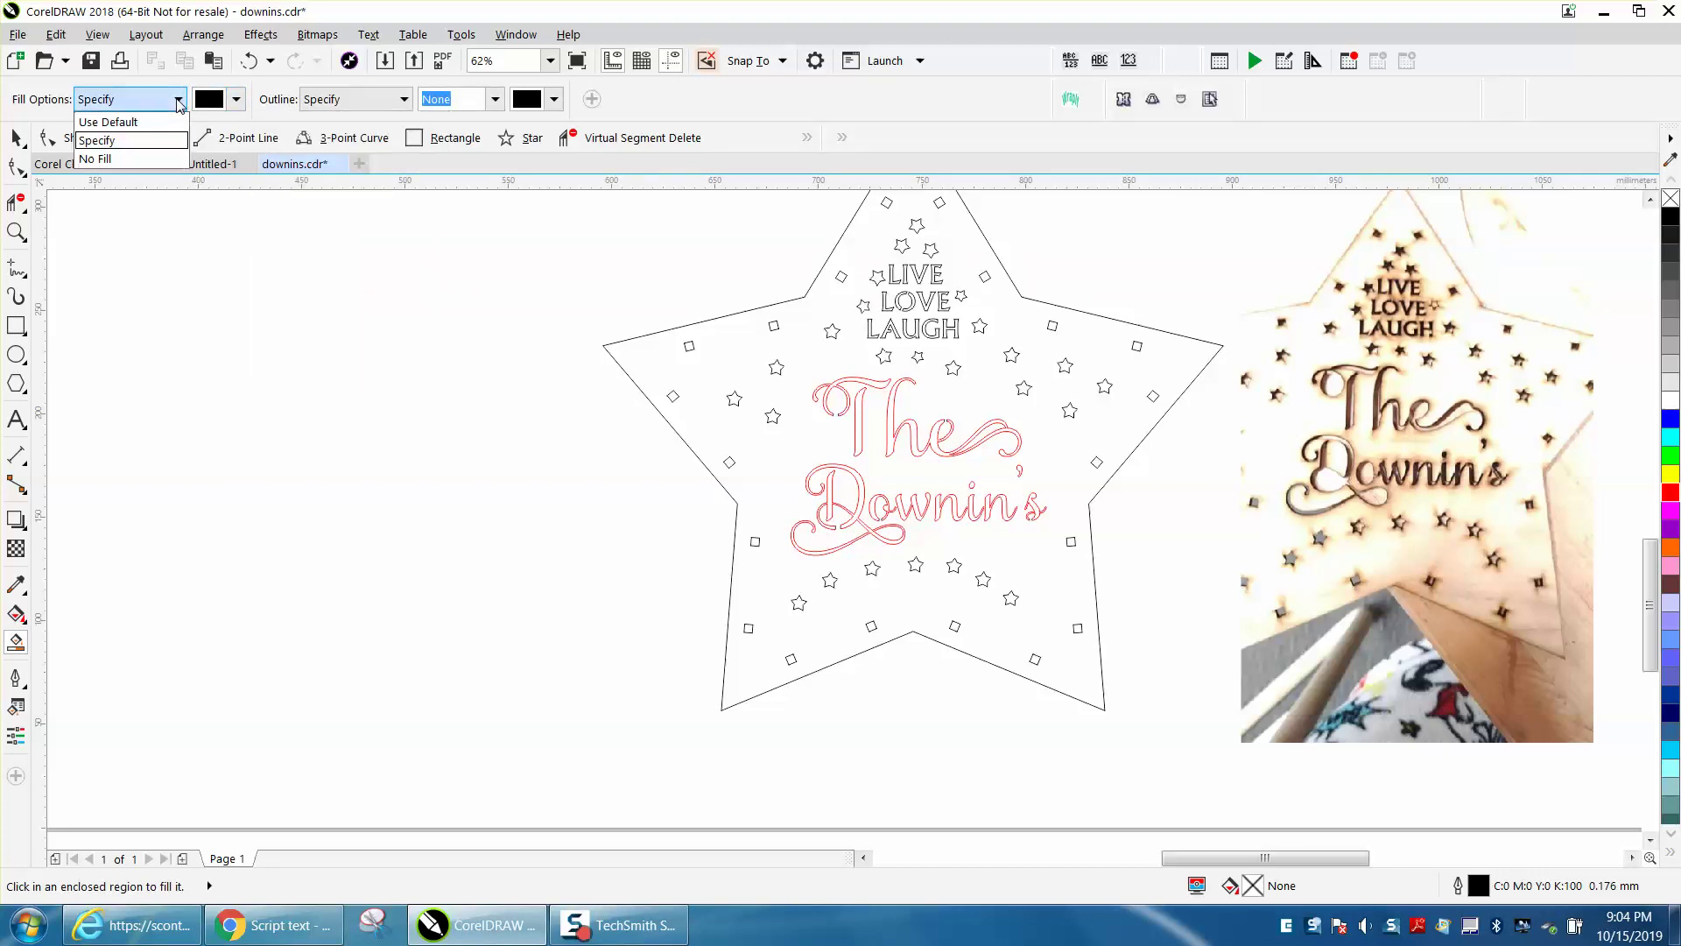
{"action": "left_click", "coordinate": [116, 158]}
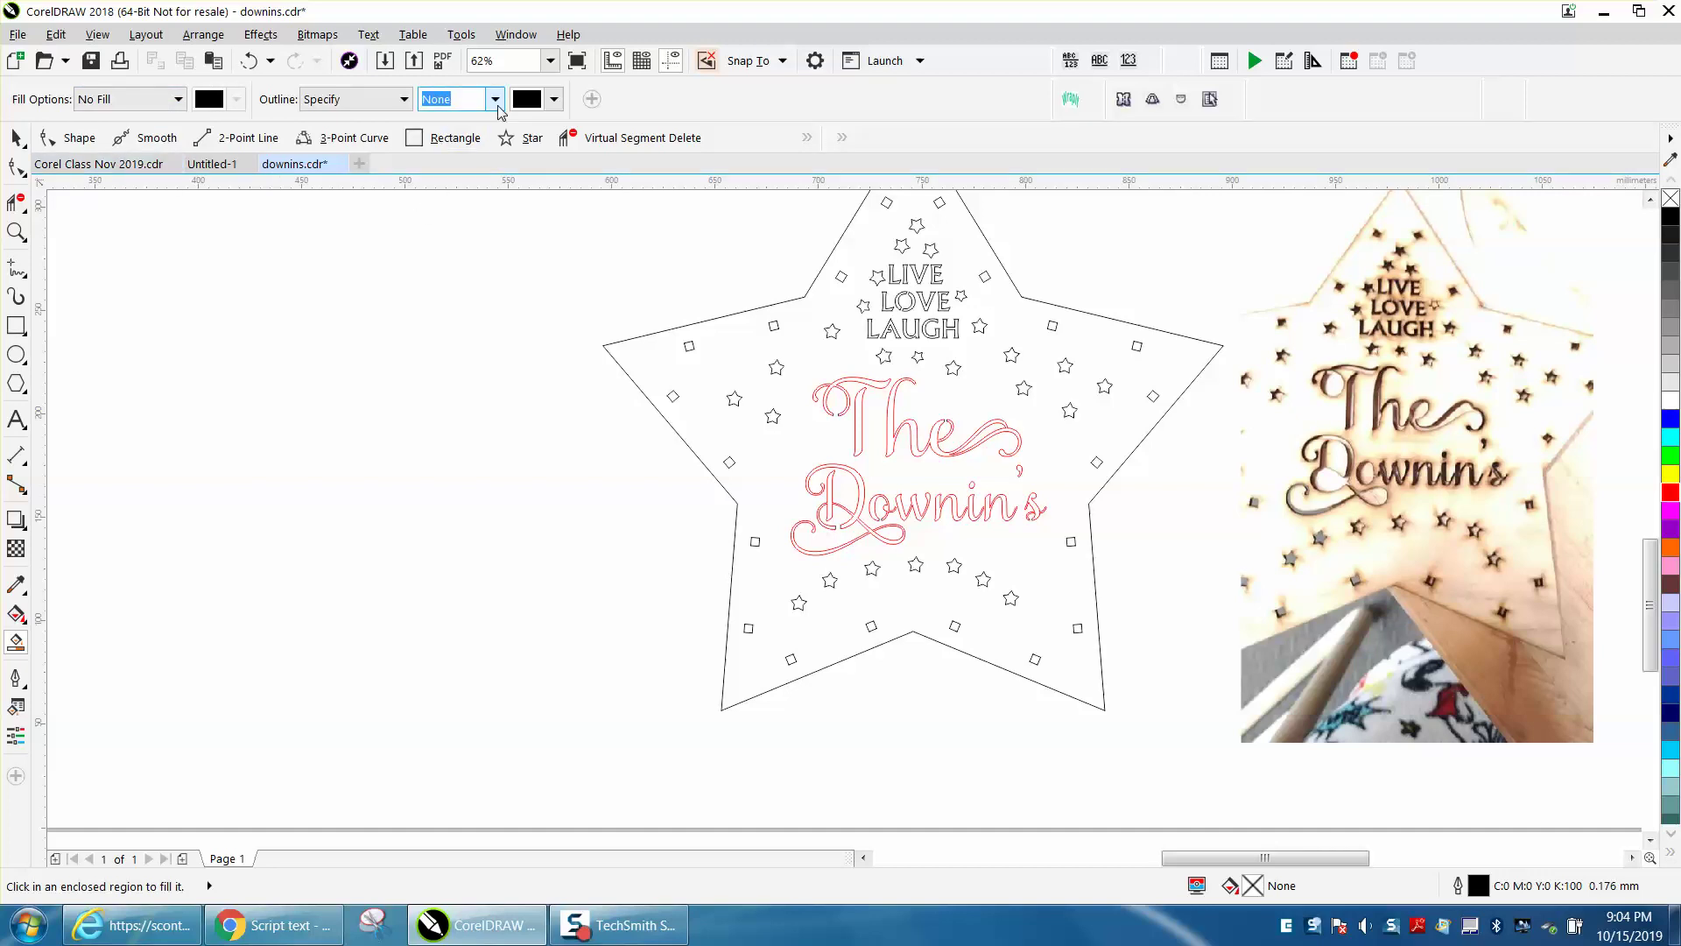
{"action": "left_click", "coordinate": [496, 99]}
{"action": "left_click", "coordinate": [461, 135]}
Step: Trial a Smart Fill on the T, then undo it along with the black fill object
{"action": "left_click", "coordinate": [857, 436]}
{"action": "key", "text": "ctrl+z"}
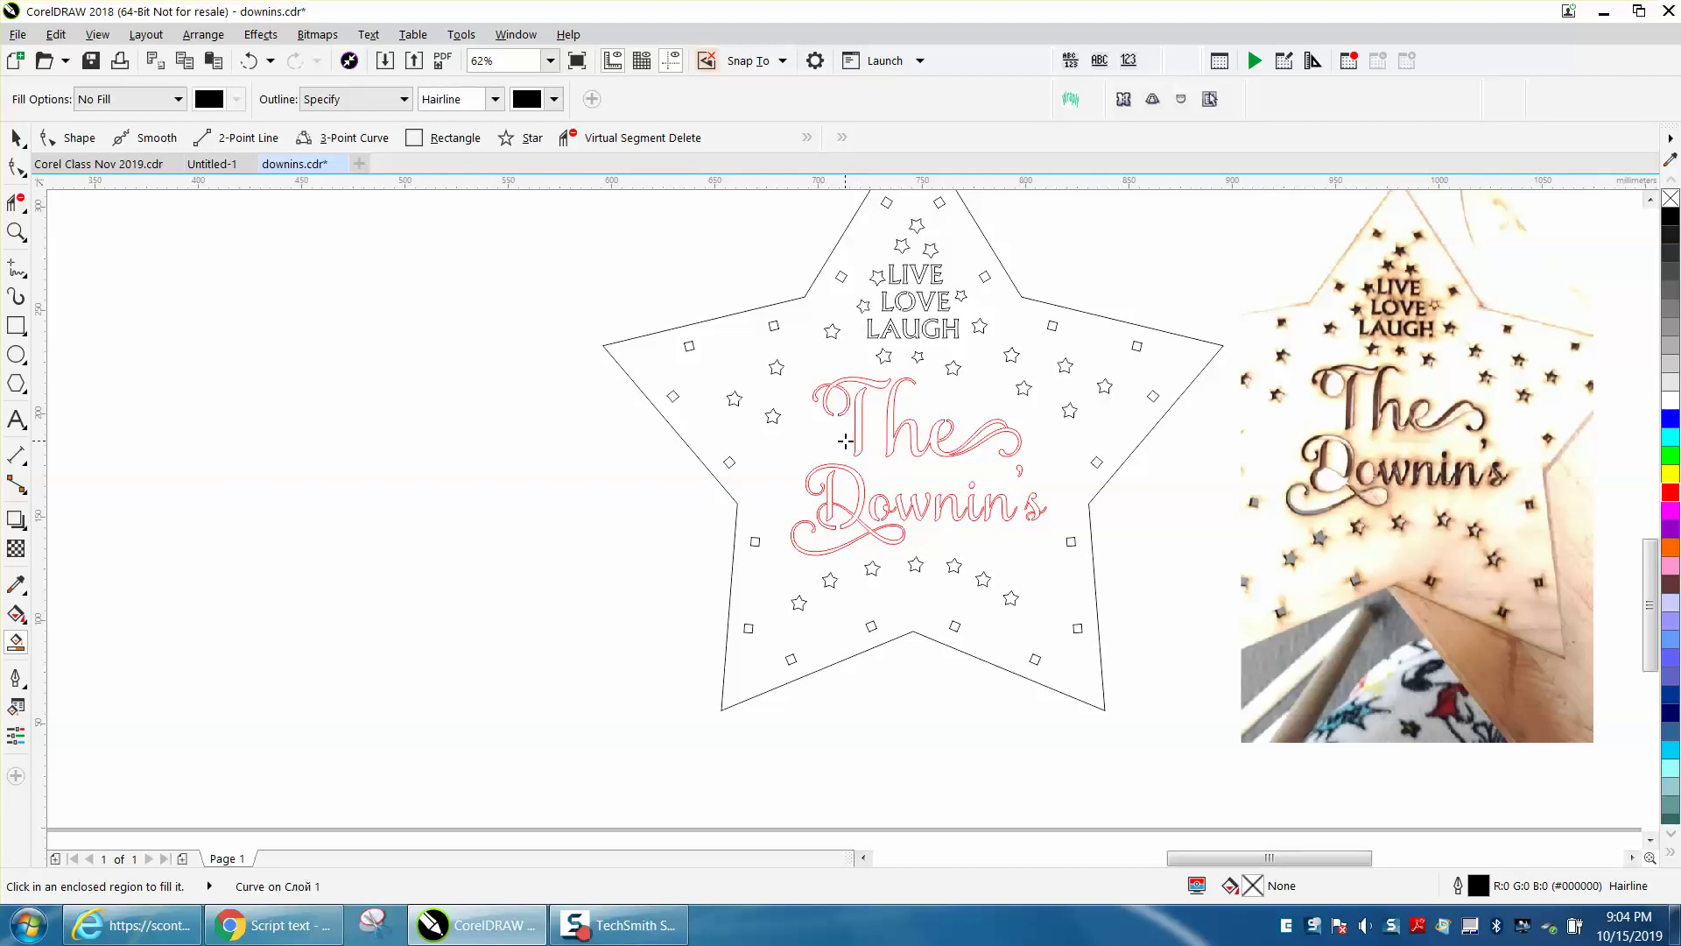
{"action": "scroll", "coordinate": [845, 441], "scroll_direction": "down", "scroll_amount": 5}
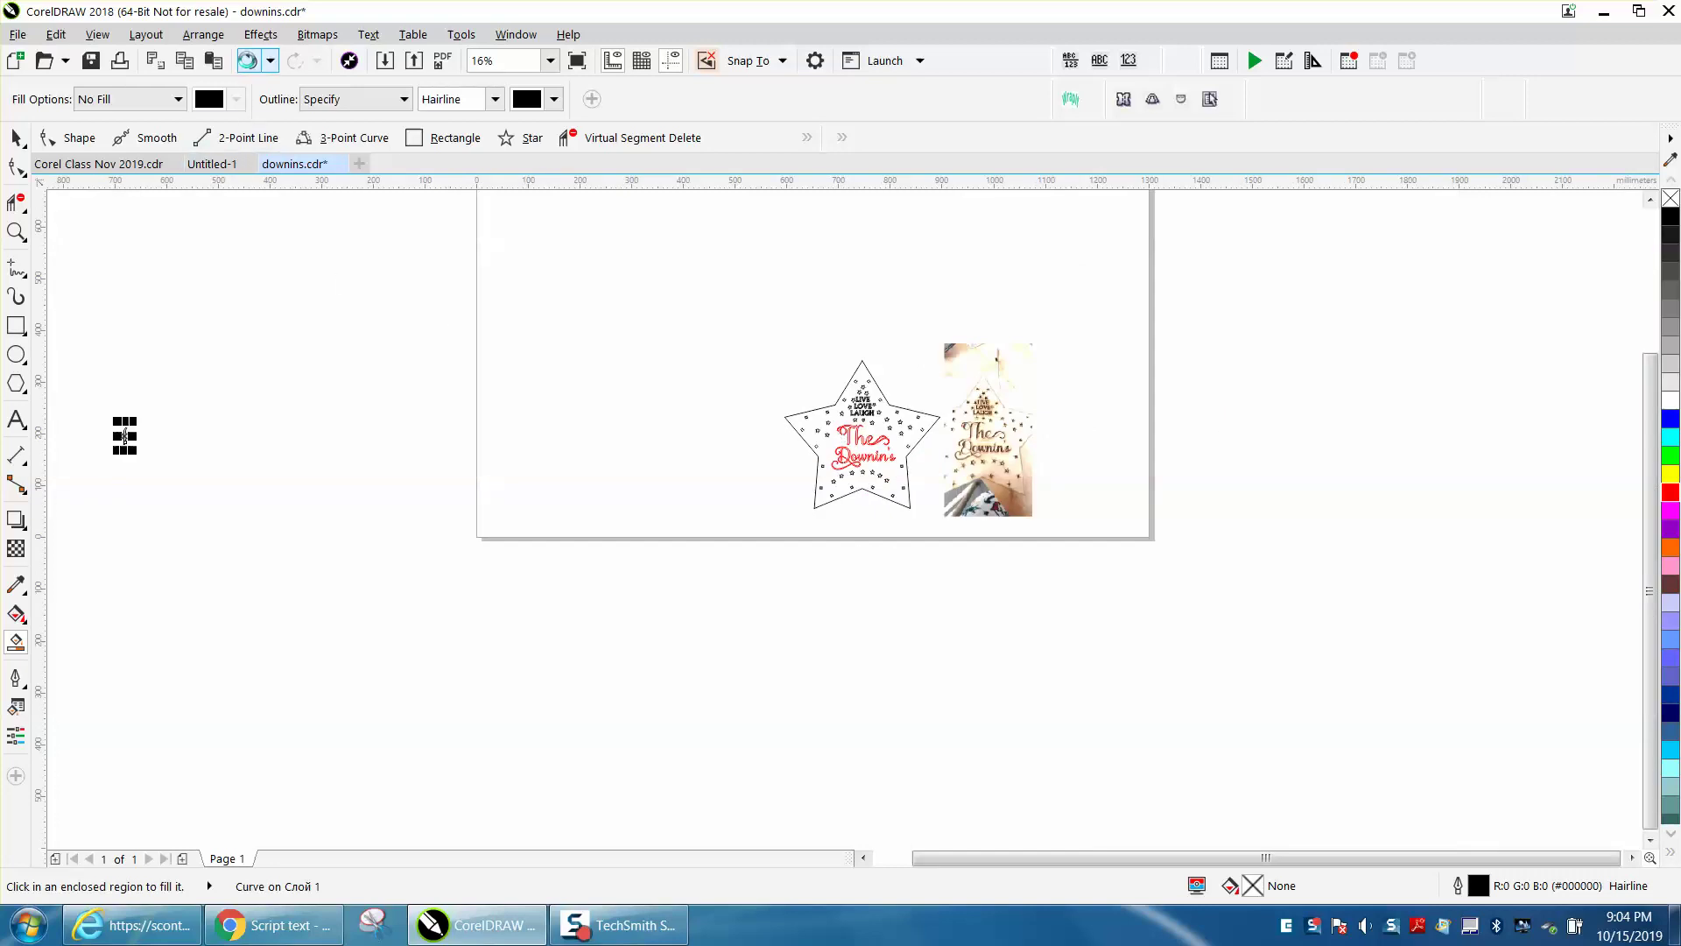
{"action": "left_click", "coordinate": [250, 60]}
{"action": "left_click", "coordinate": [249, 60]}
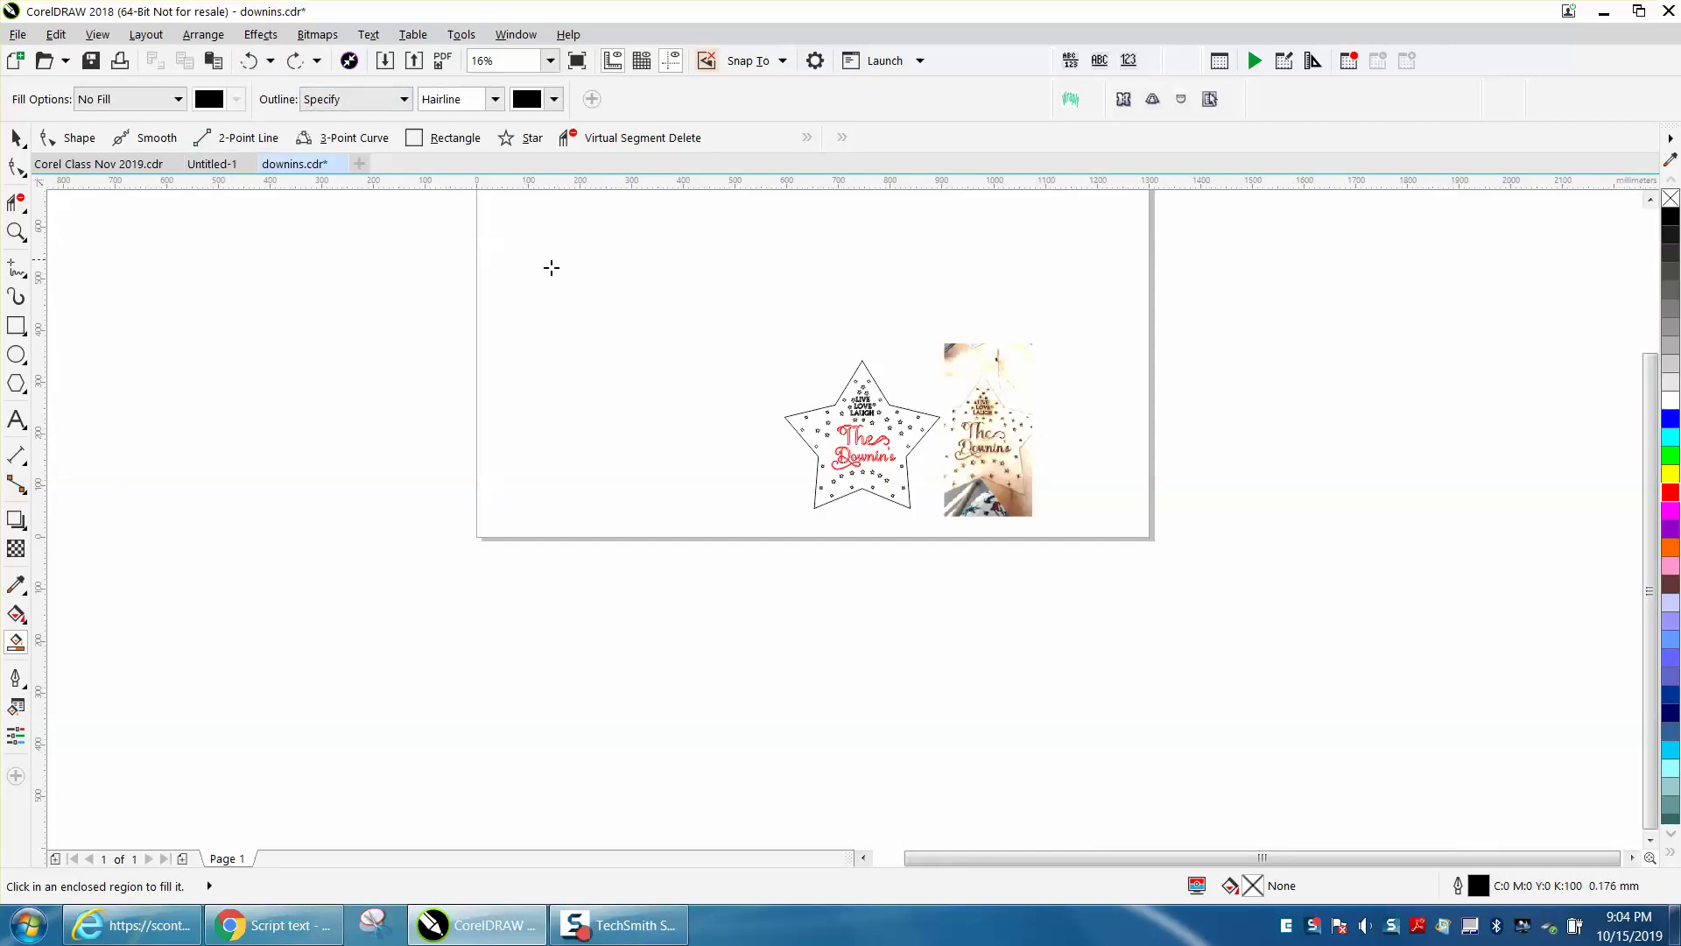
Step: Deselect everything, set the nudge distance to 4, and zoom in on the star
{"action": "left_click", "coordinate": [15, 137]}
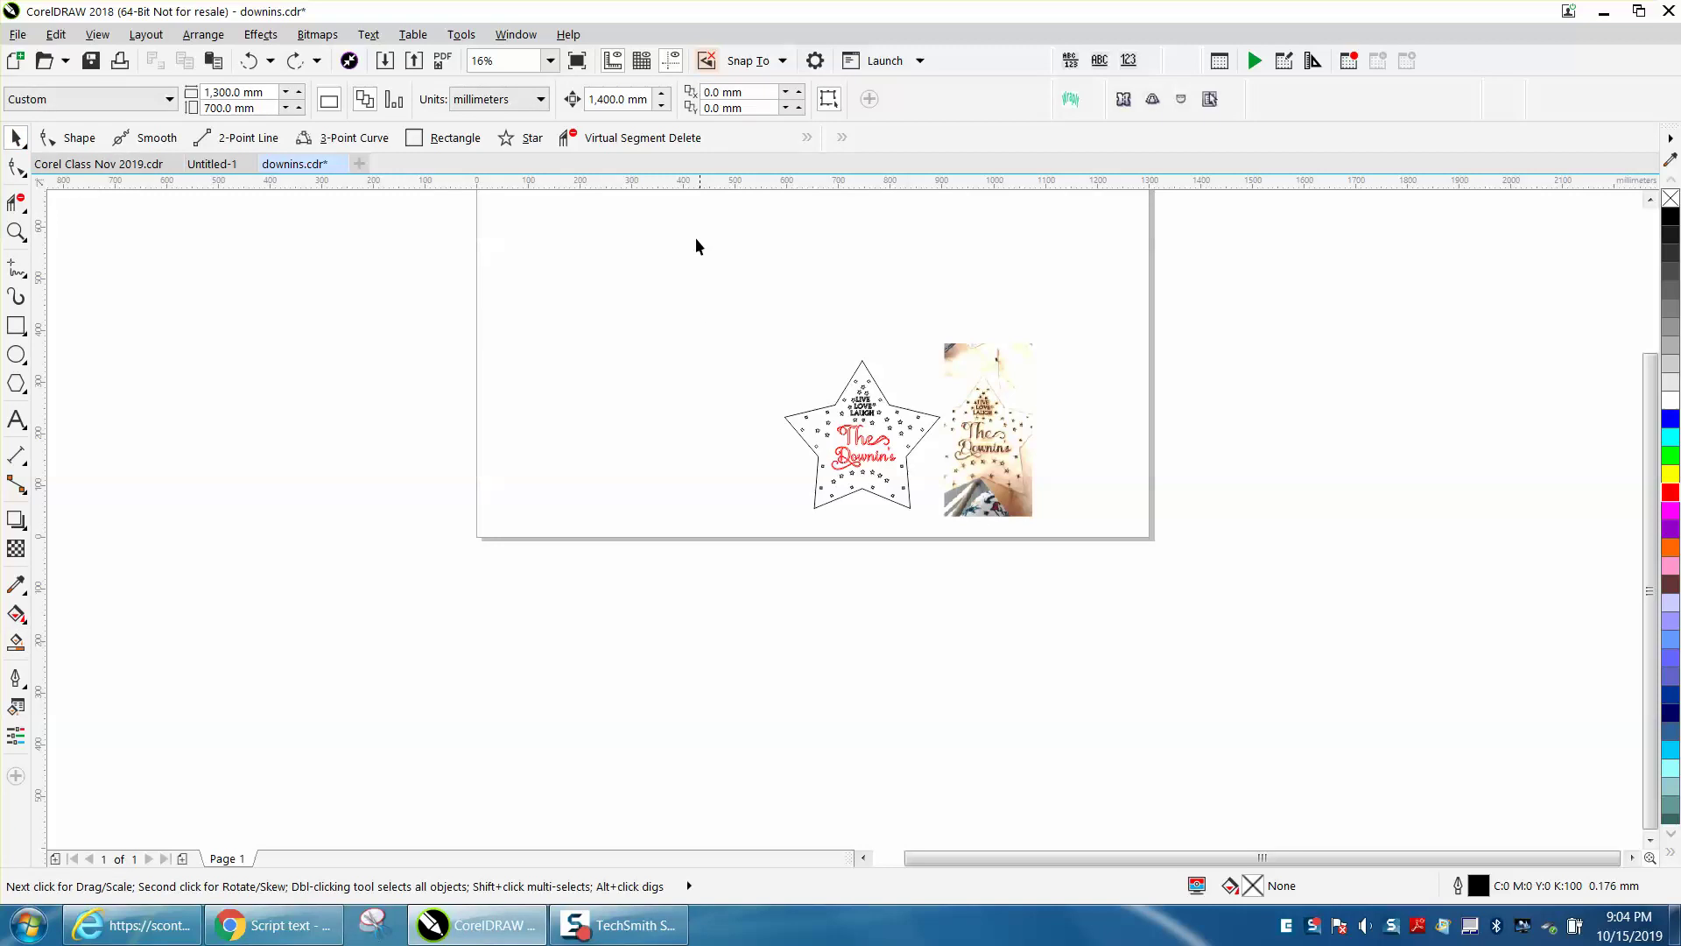
{"action": "left_click", "coordinate": [818, 415]}
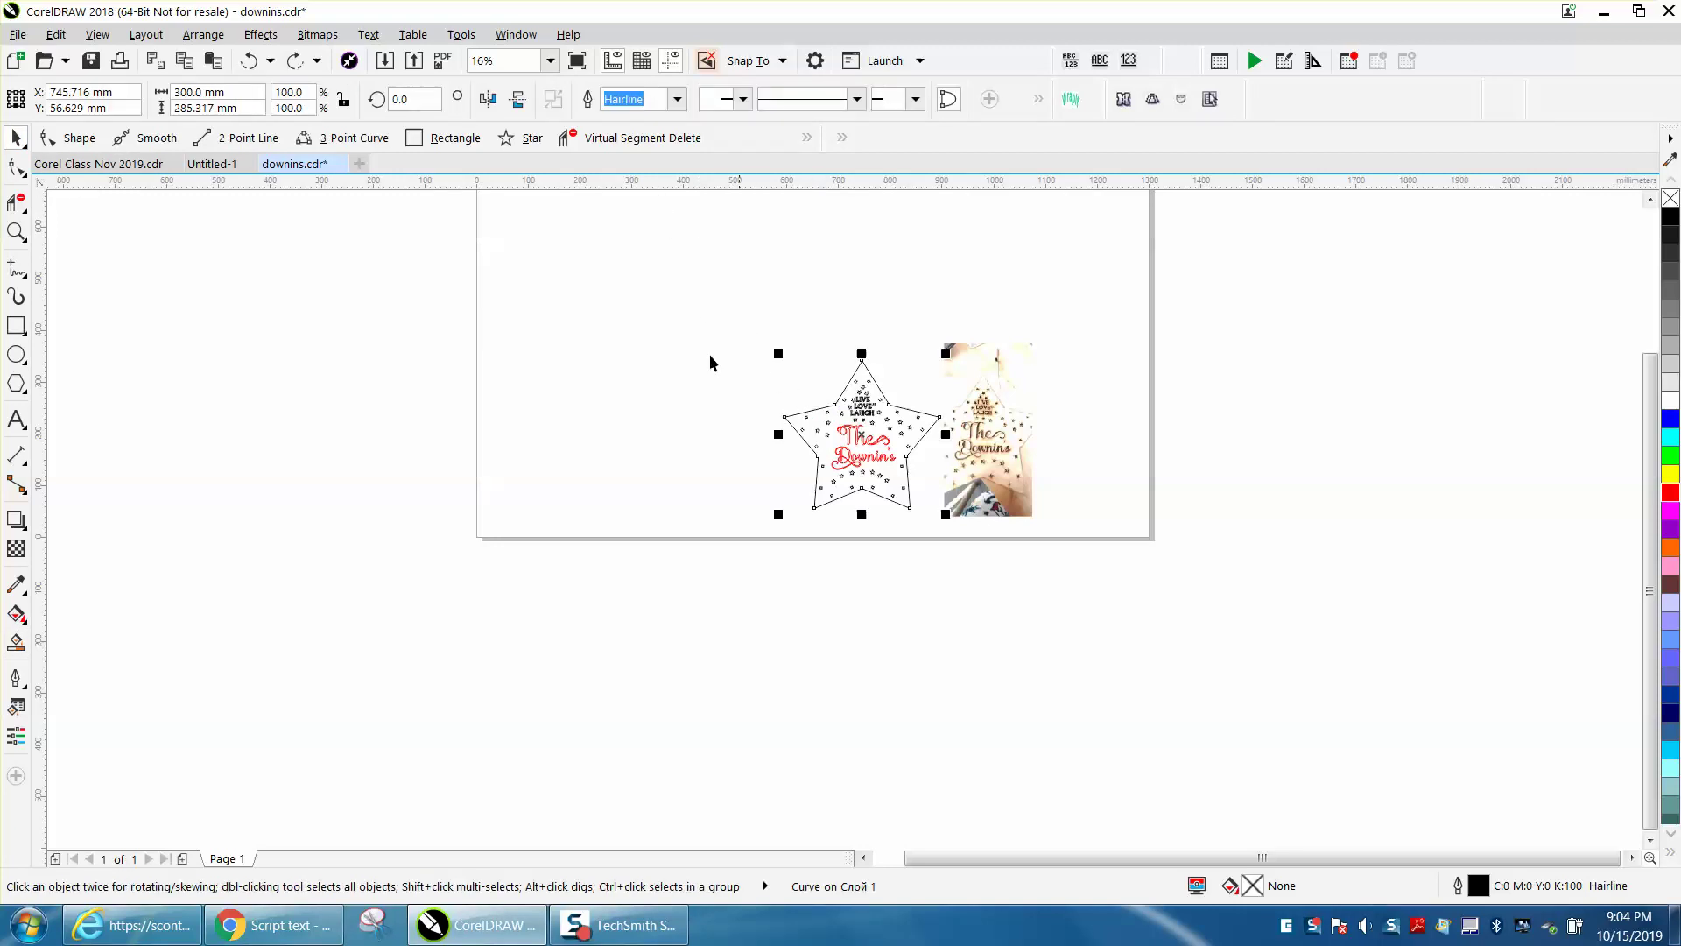
{"action": "left_click", "coordinate": [568, 282]}
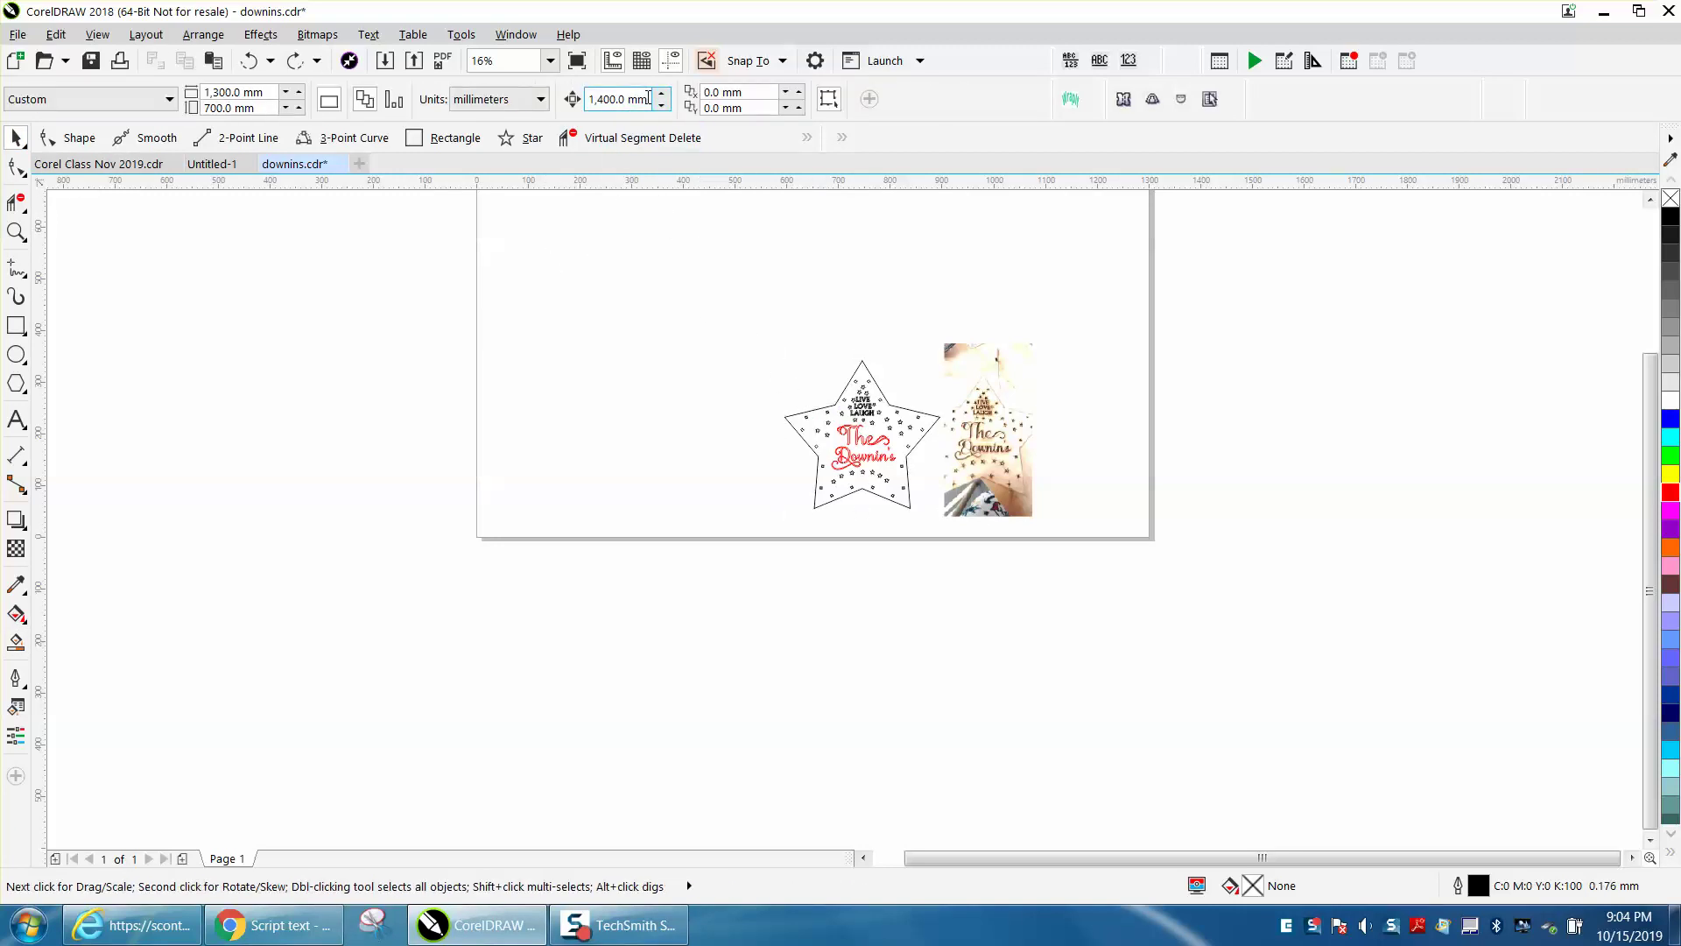
{"action": "left_click_drag", "start_coordinate": [648, 98], "coordinate": [571, 101]}
{"action": "type", "text": "400"}
{"action": "left_click", "coordinate": [16, 232]}
{"action": "left_click_drag", "start_coordinate": [711, 355], "coordinate": [1102, 536]}
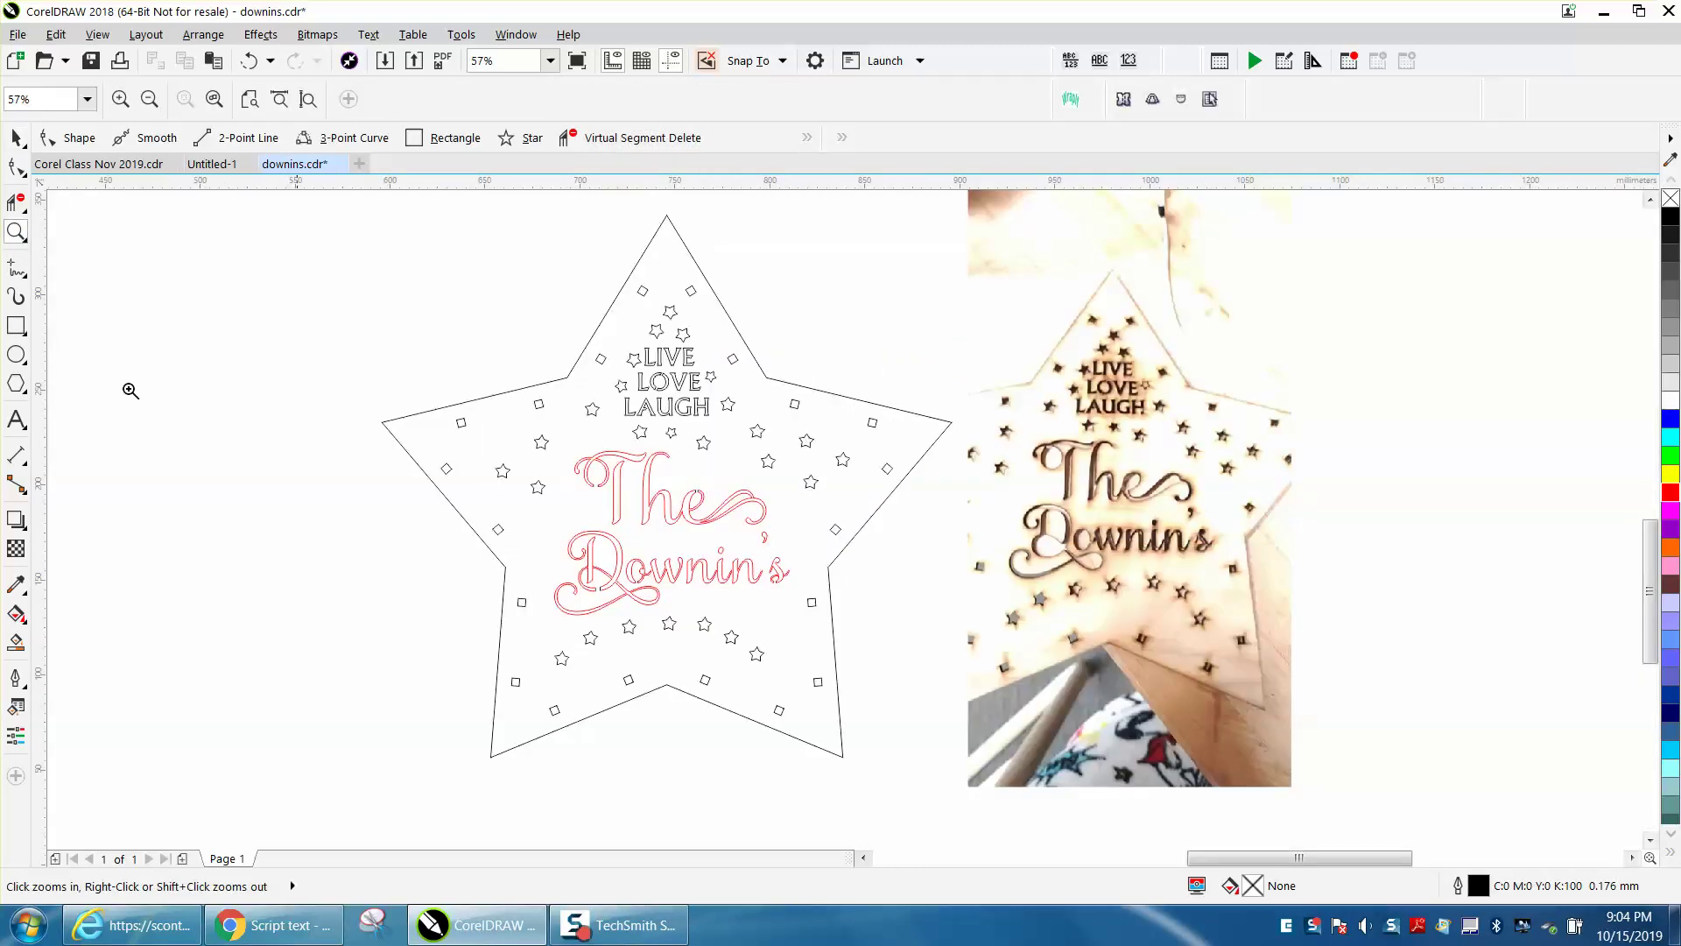
Step: Smart Fill the enclosed regions of the red lettering, including the apostrophe and the n of Downin's
{"action": "left_click", "coordinate": [16, 642]}
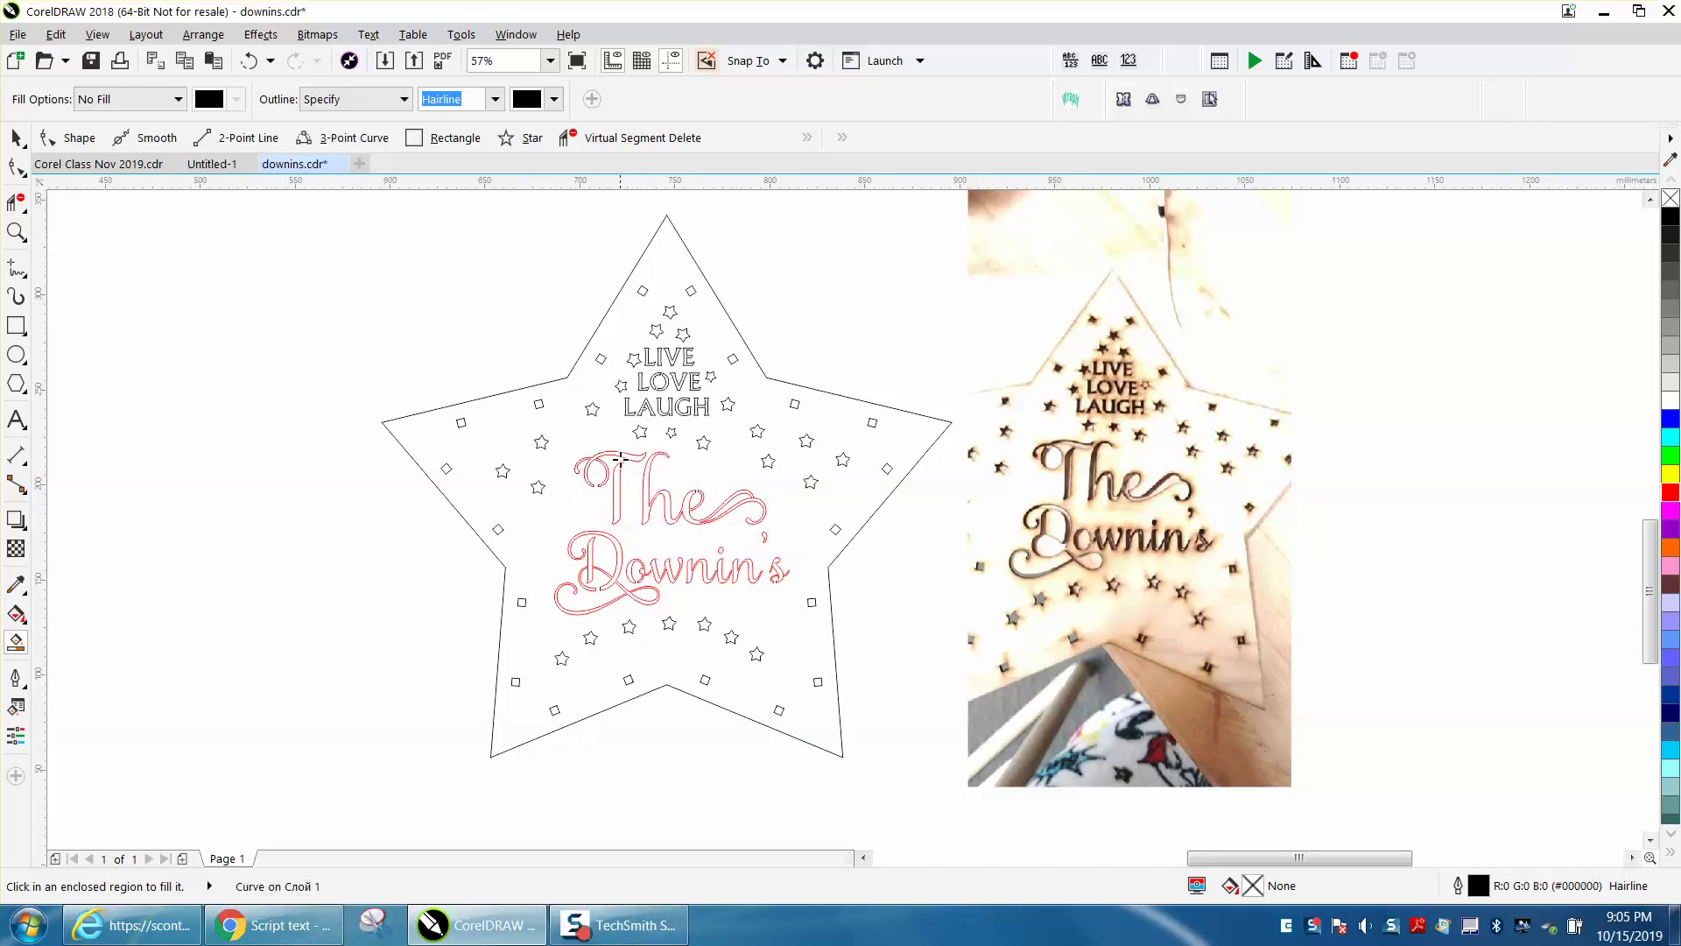
{"action": "scroll", "coordinate": [647, 519], "scroll_direction": "down", "scroll_amount": 2}
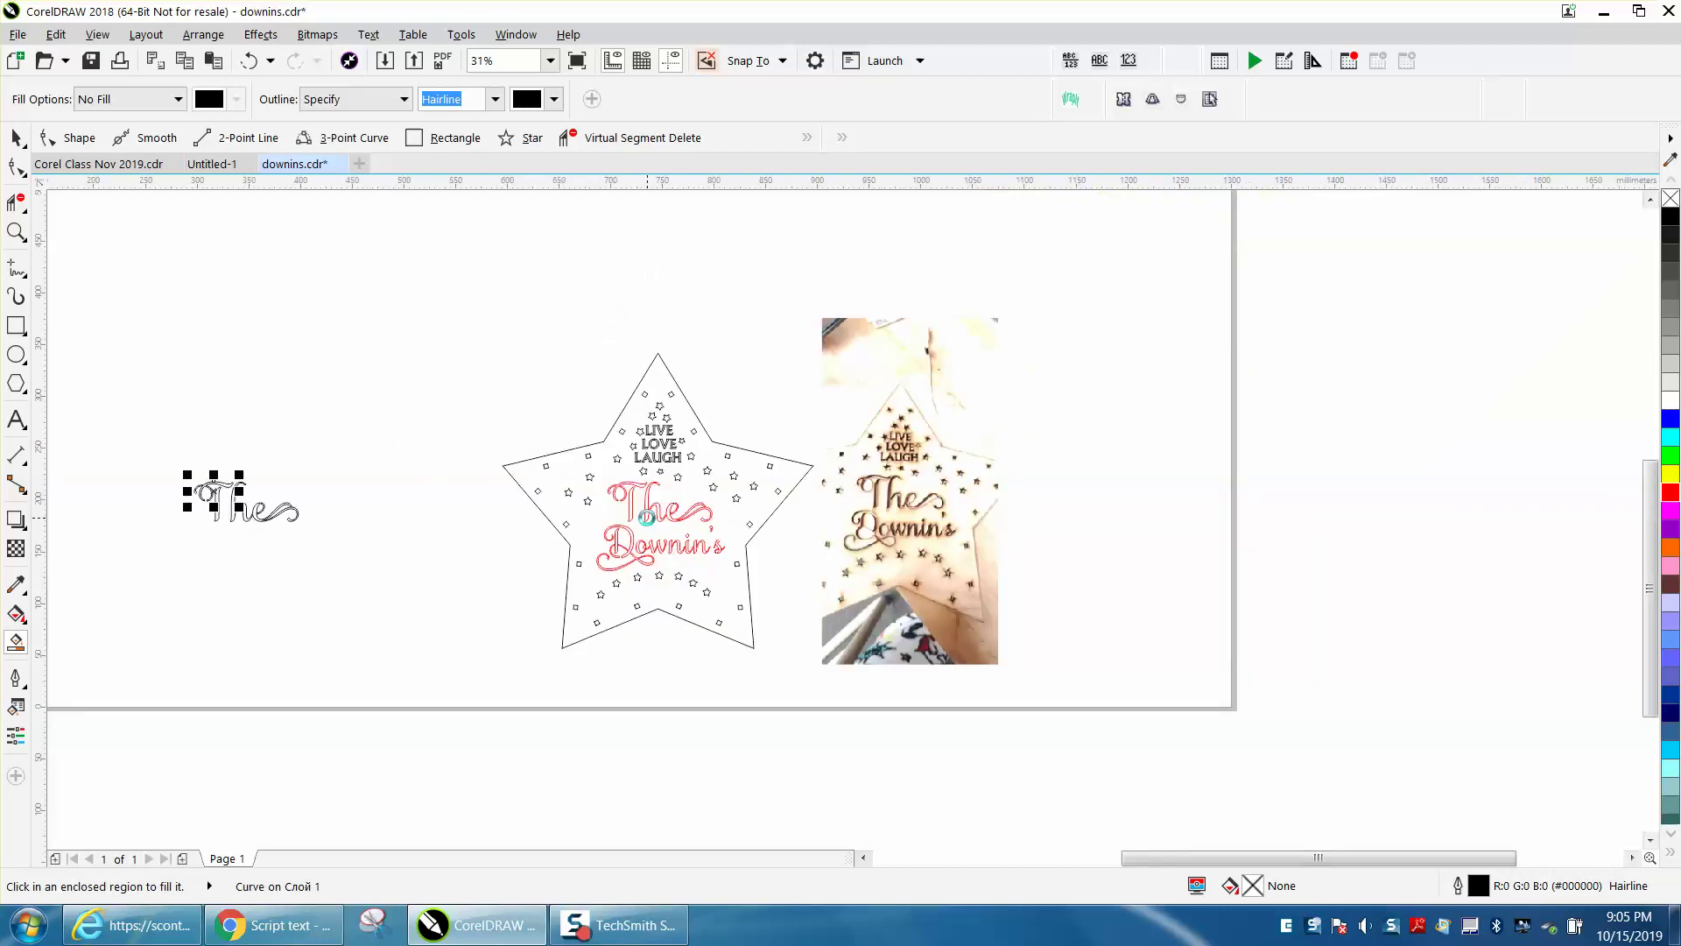
{"action": "left_click", "coordinate": [16, 232]}
{"action": "left_click_drag", "start_coordinate": [641, 482], "coordinate": [807, 565]}
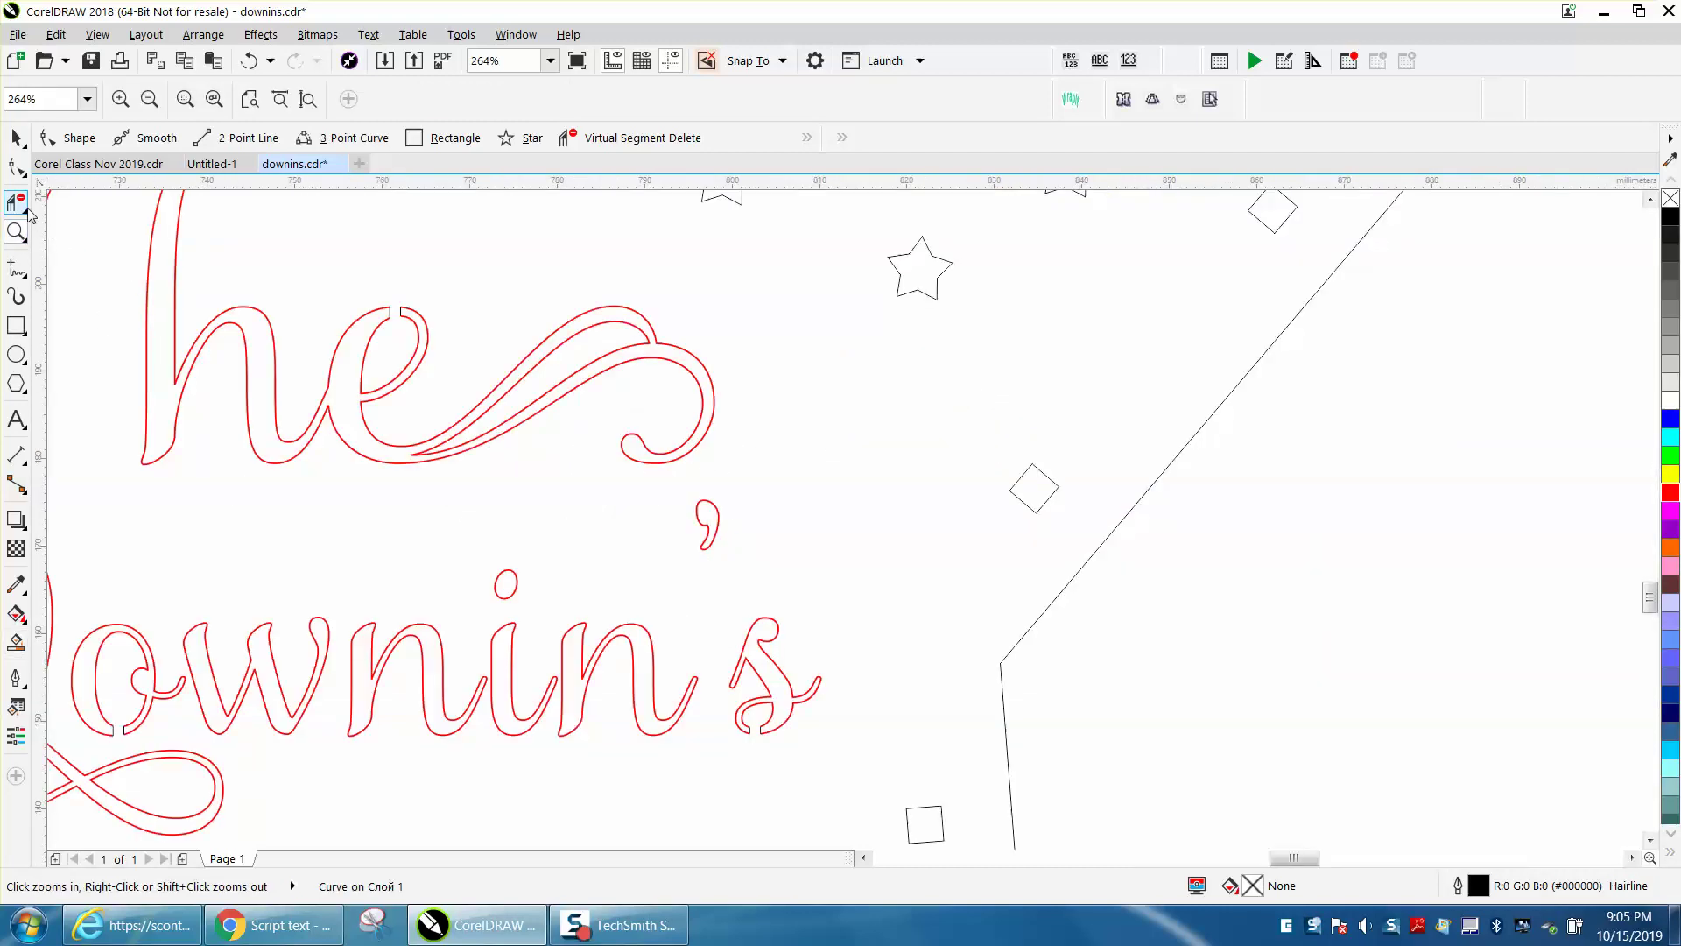
{"action": "left_click", "coordinate": [16, 642]}
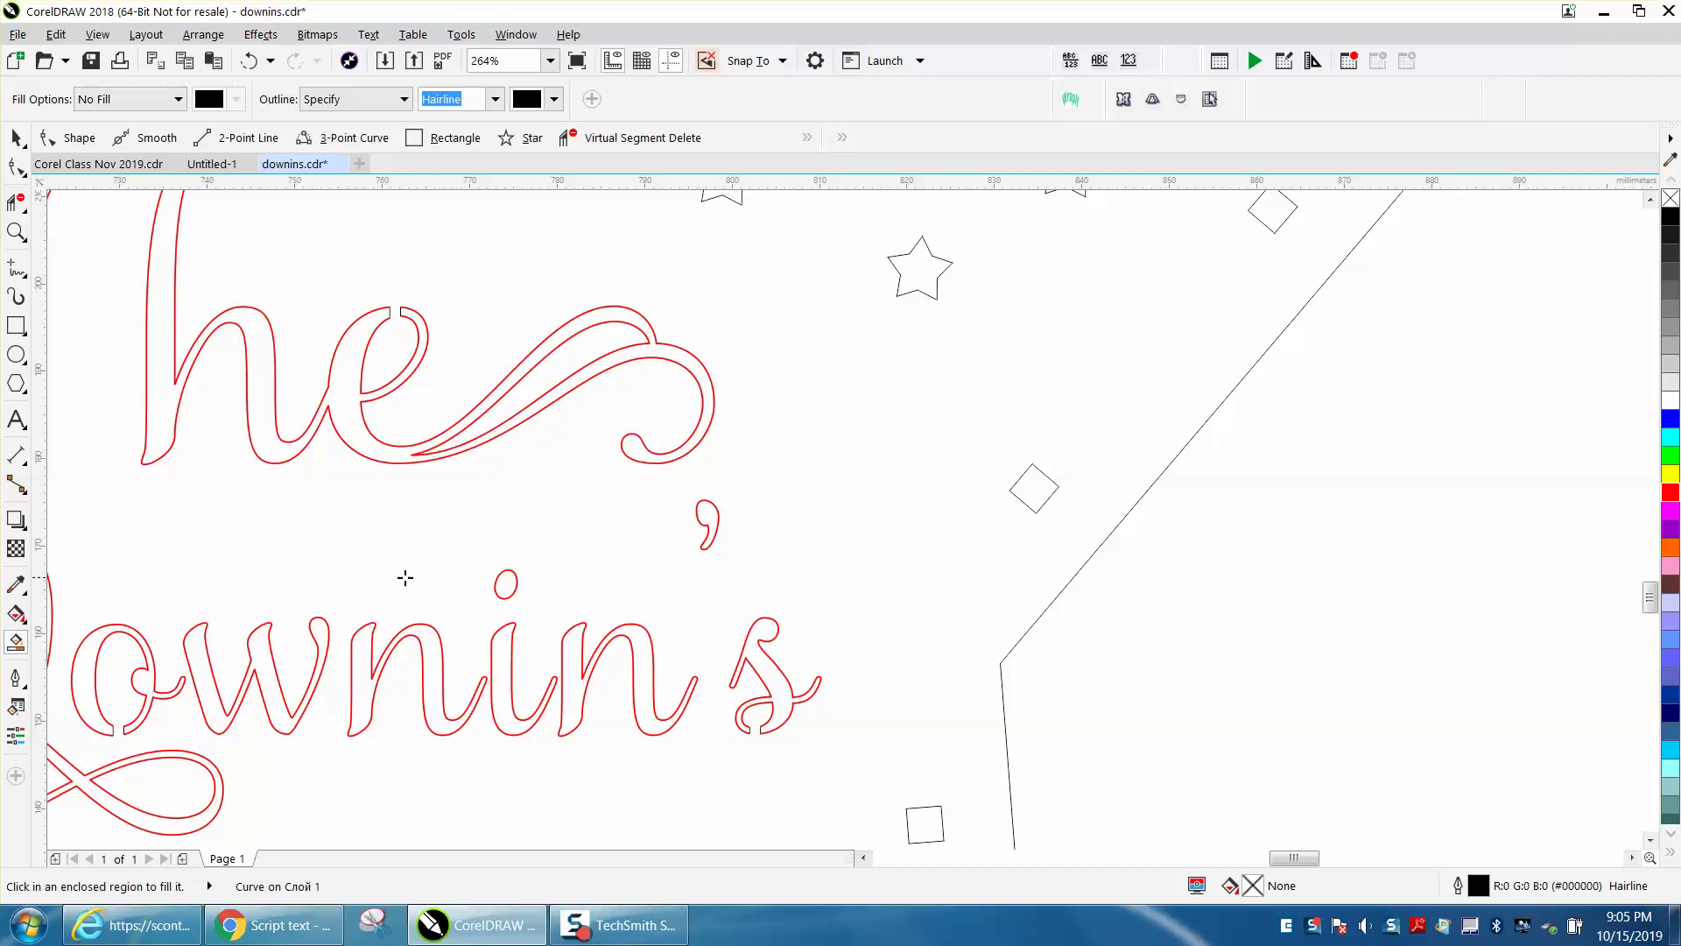
{"action": "left_click", "coordinate": [699, 523]}
{"action": "scroll", "coordinate": [705, 525], "scroll_direction": "down", "scroll_amount": 3}
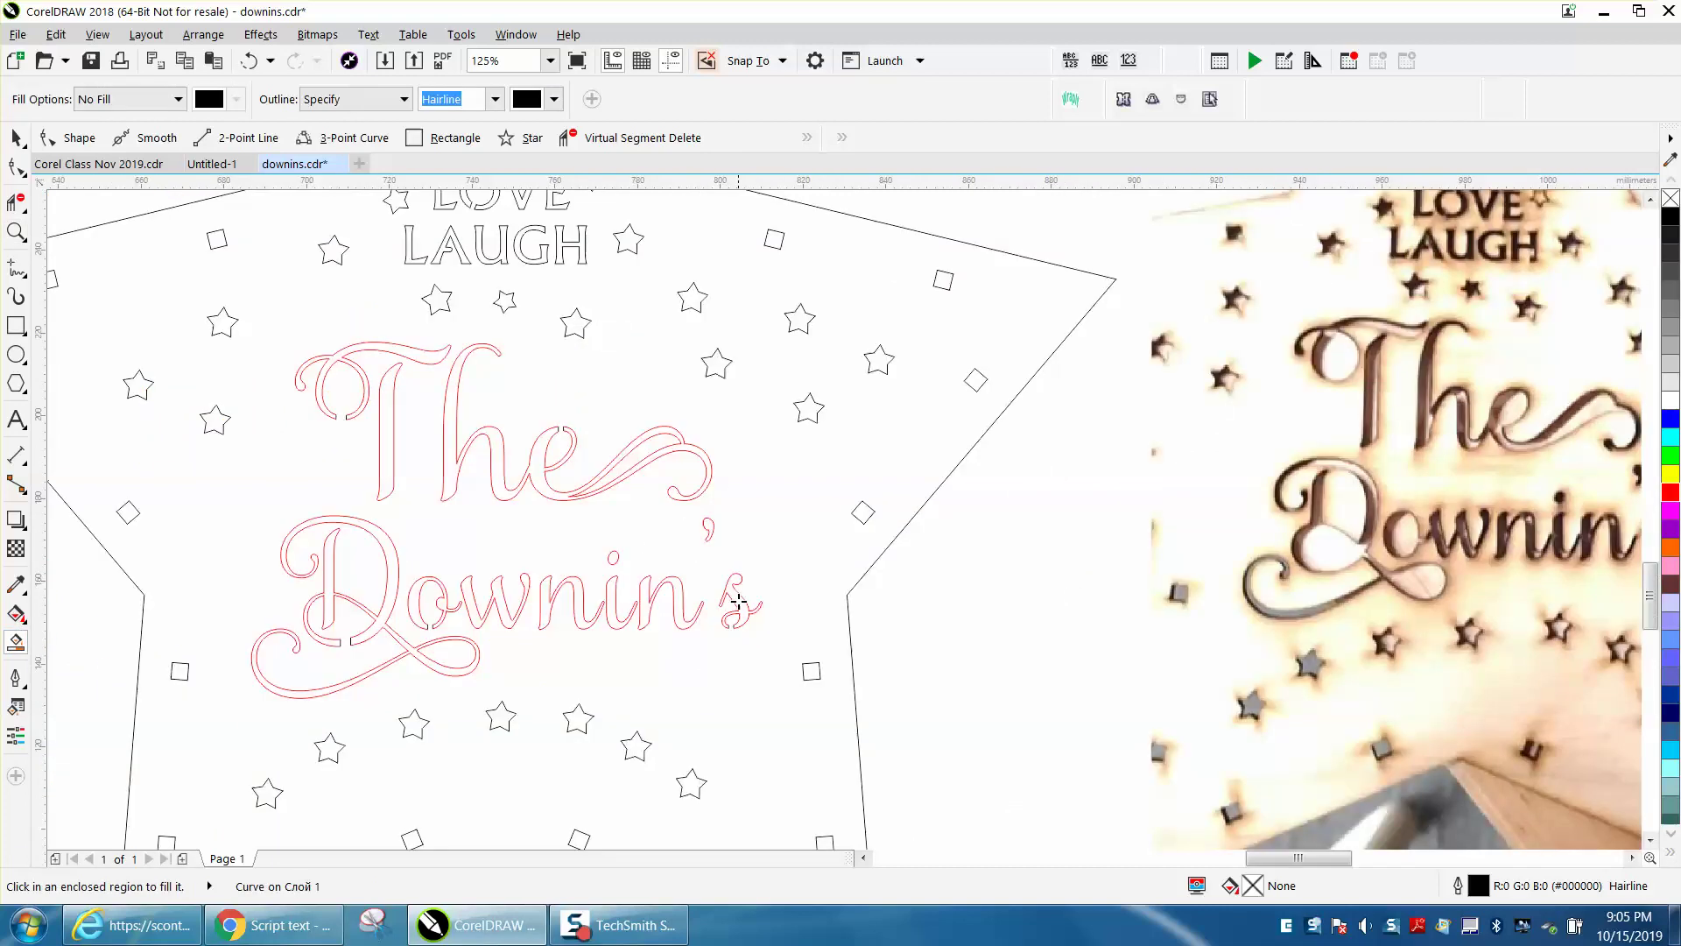
{"action": "left_click", "coordinate": [616, 588]}
{"action": "scroll", "coordinate": [555, 582], "scroll_direction": "down", "scroll_amount": 5}
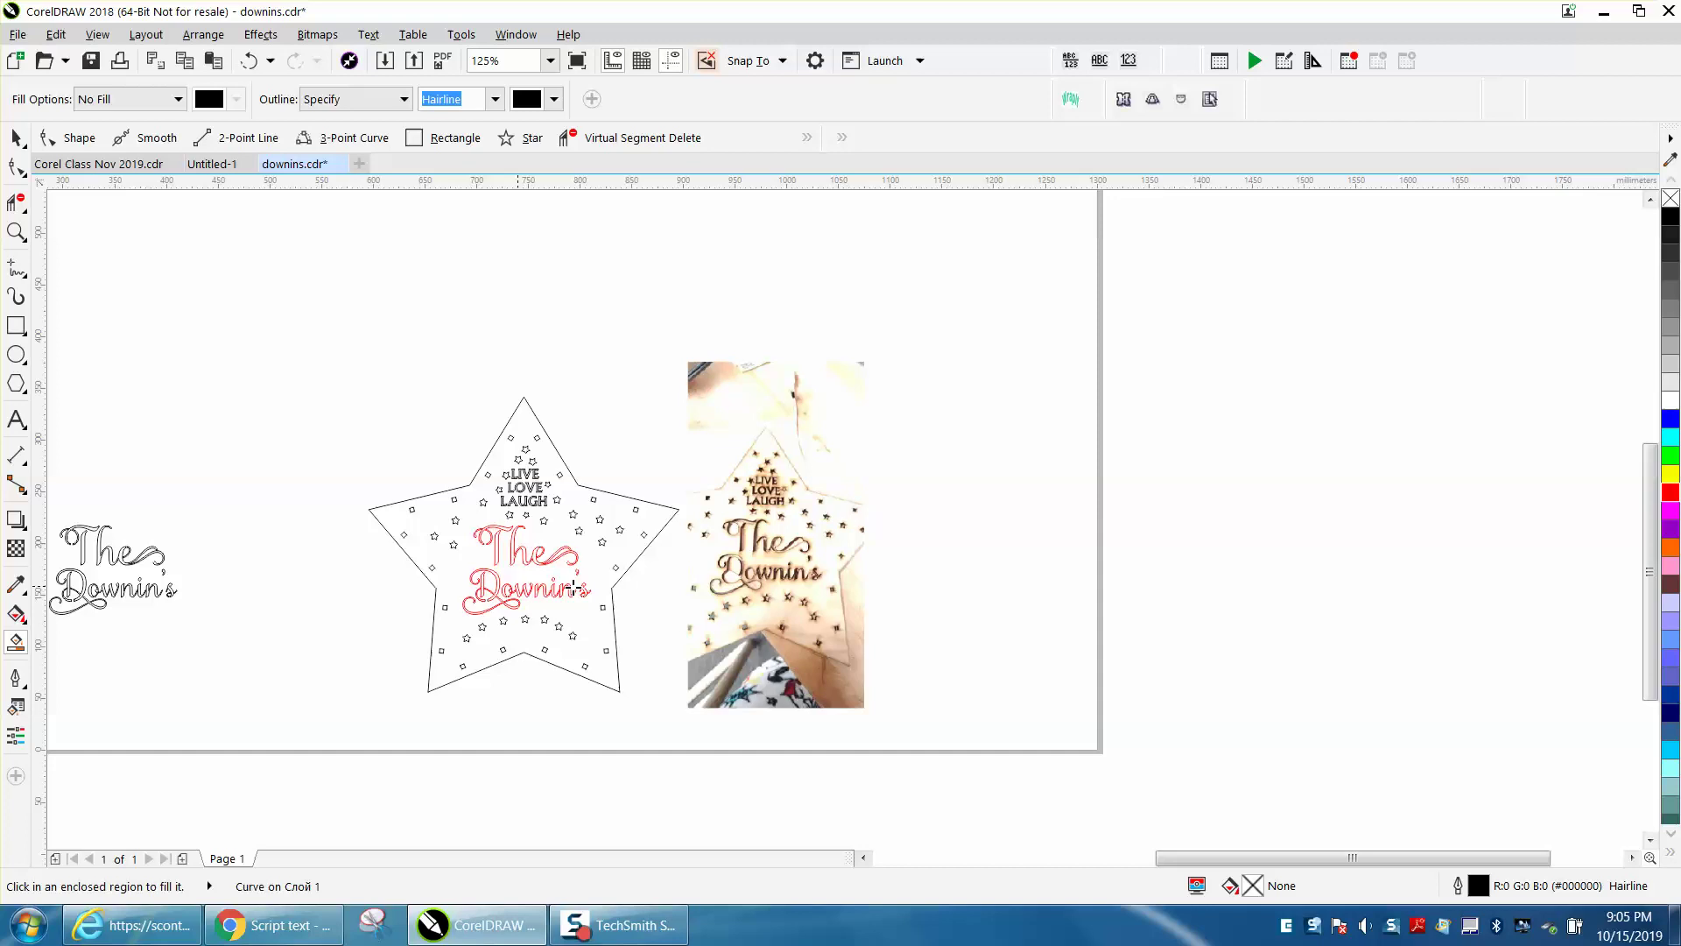
Step: Delete the red 'The' and 'Downin's' text objects from inside the star
{"action": "left_click", "coordinate": [16, 231]}
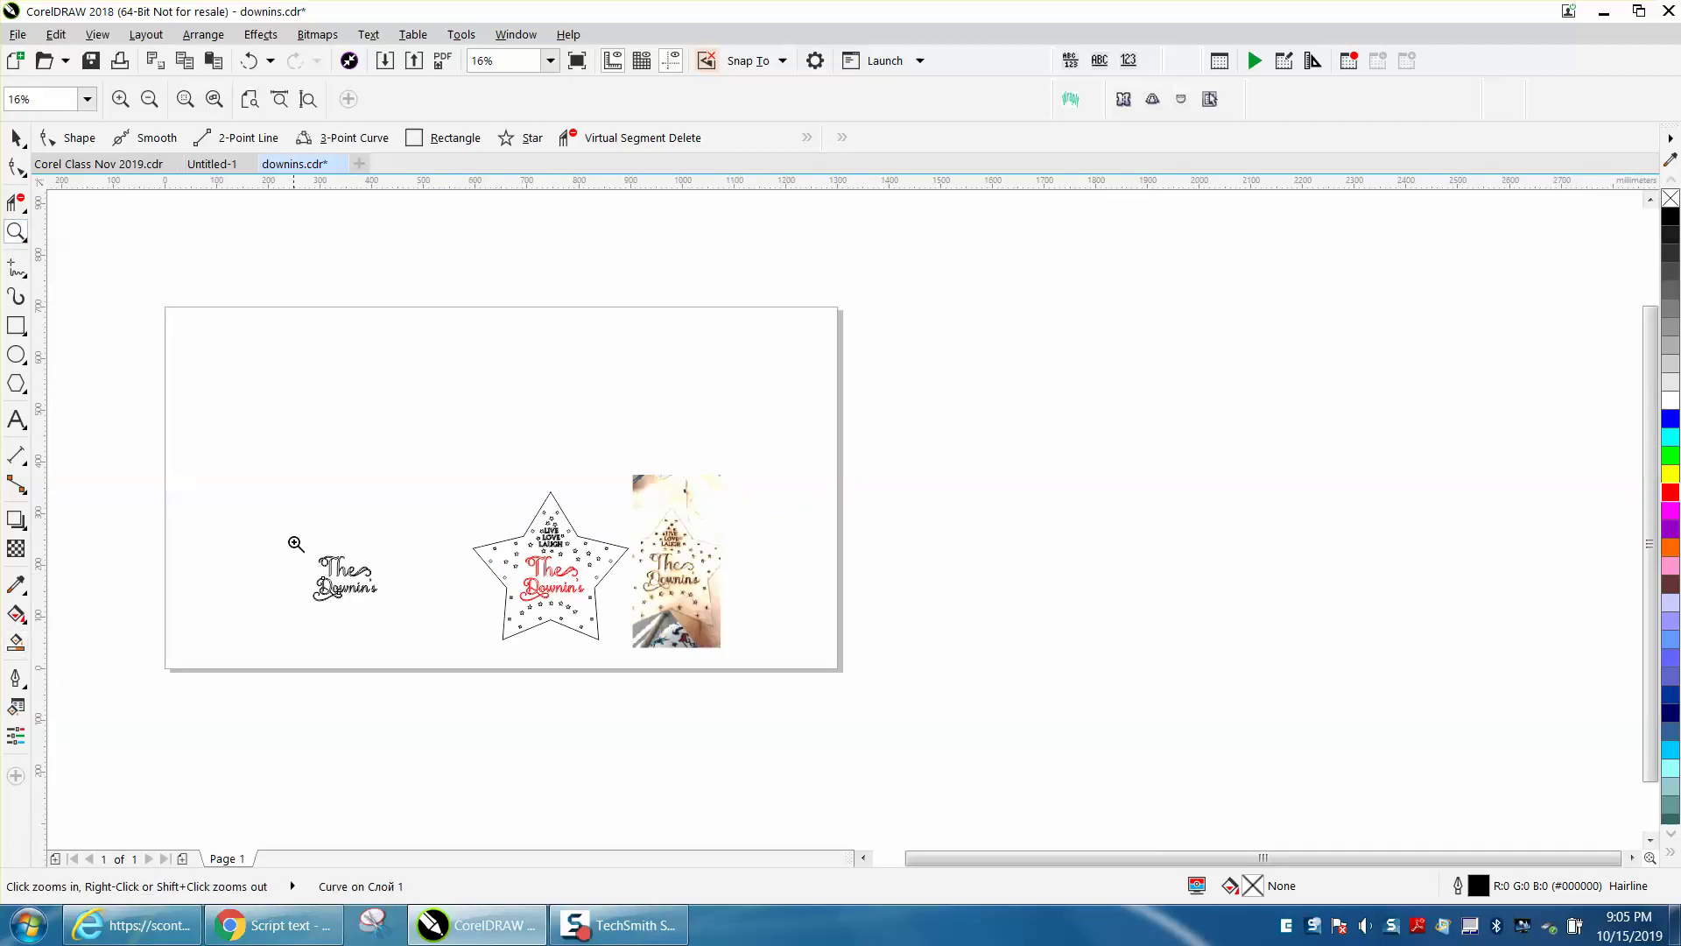
{"action": "left_click_drag", "start_coordinate": [291, 540], "coordinate": [413, 622]}
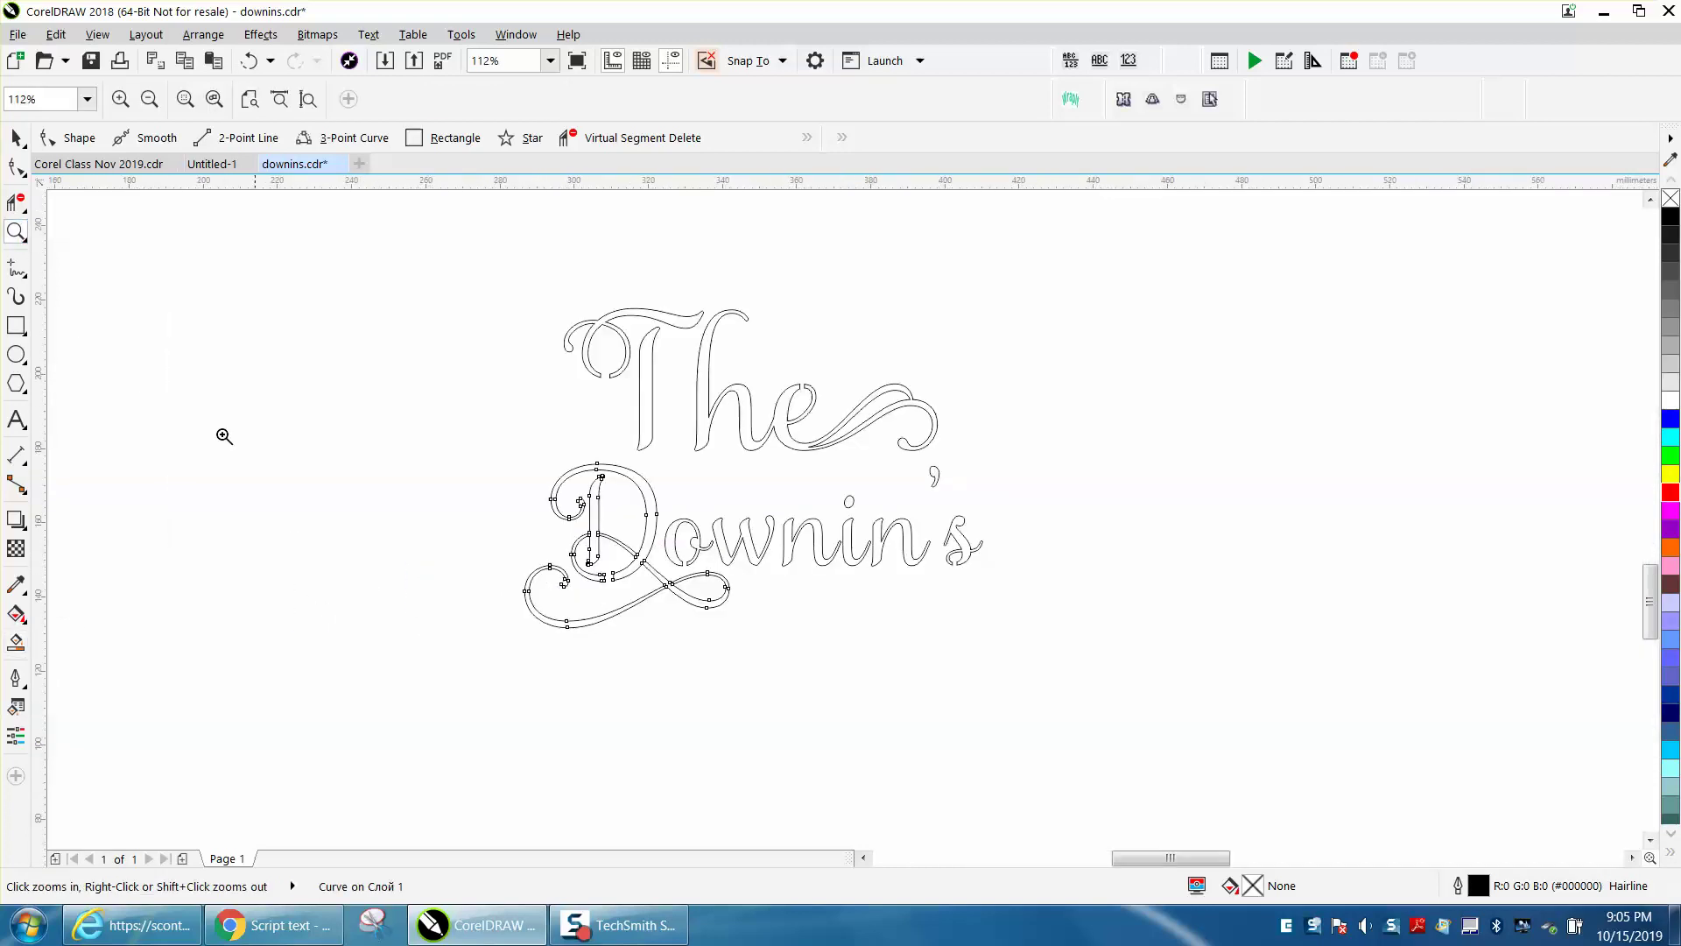
{"action": "left_click", "coordinate": [16, 137]}
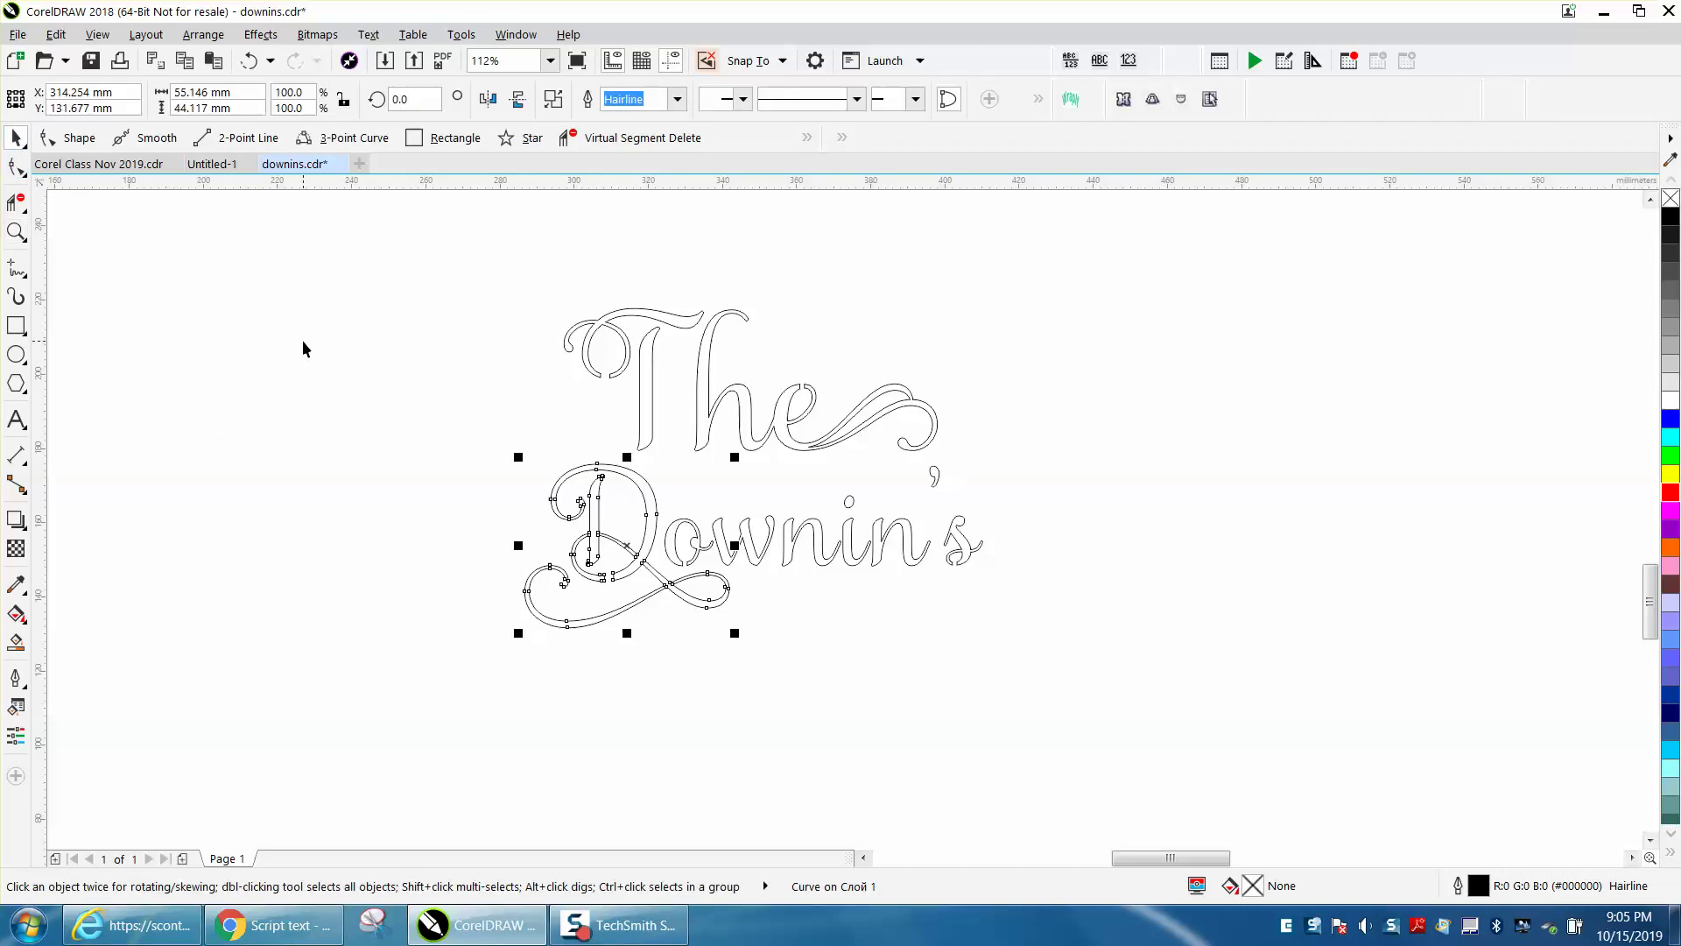
{"action": "scroll", "coordinate": [302, 349], "scroll_direction": "down", "scroll_amount": 2}
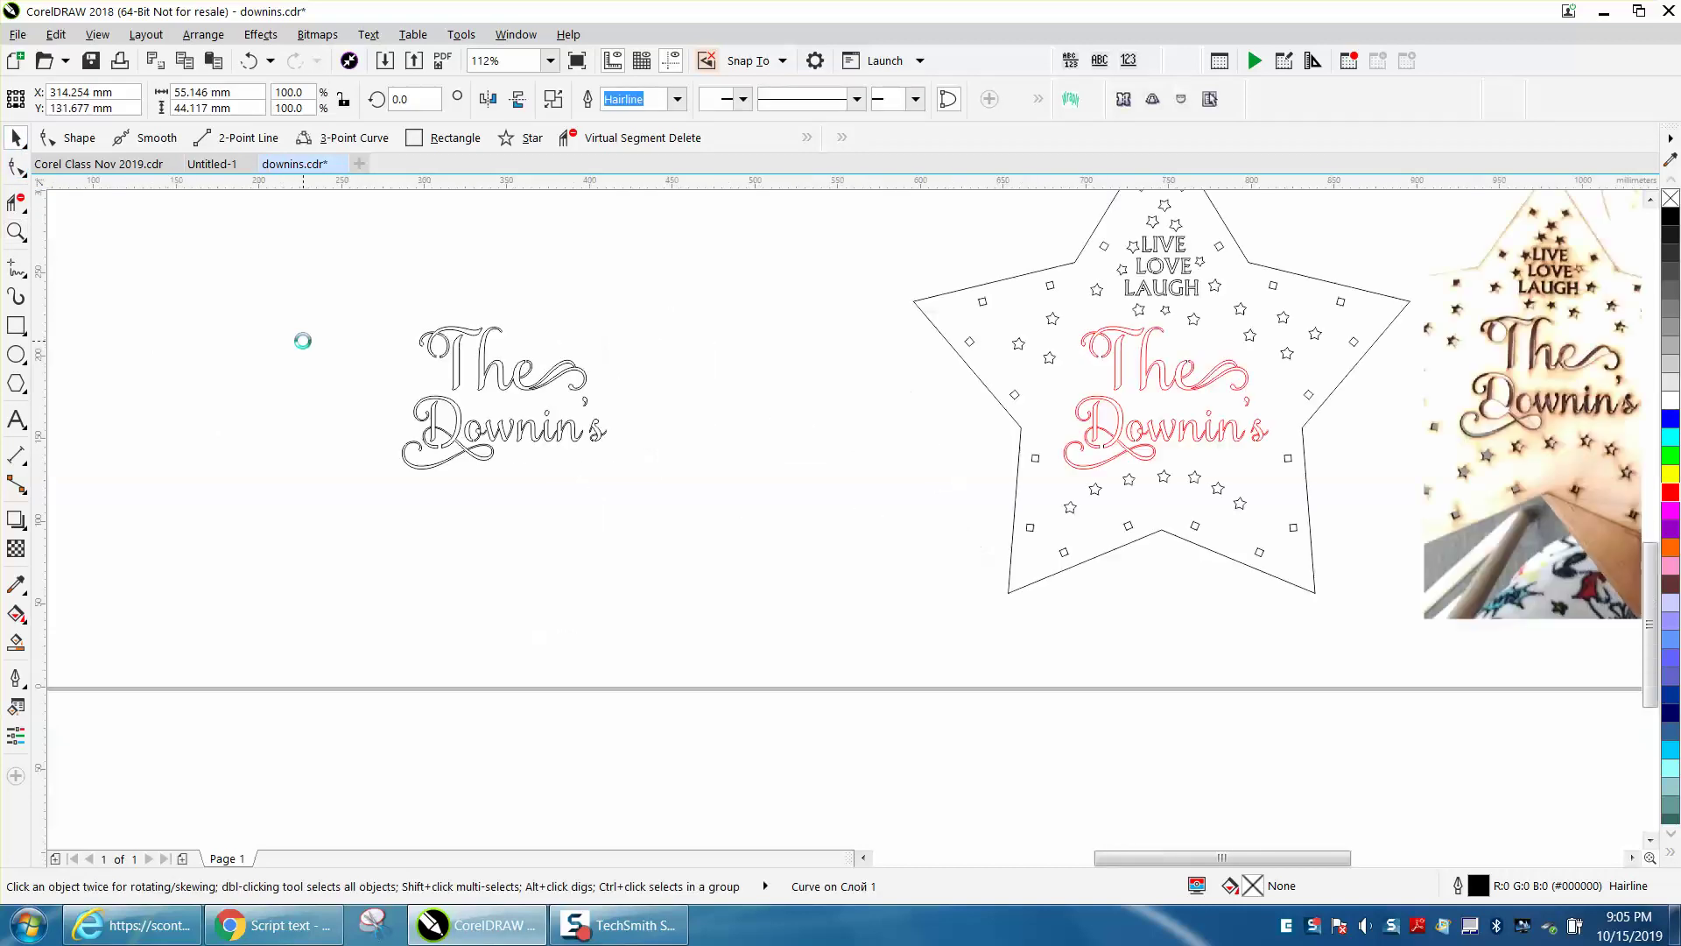
{"action": "left_click", "coordinate": [1115, 391]}
{"action": "key", "text": "Delete"}
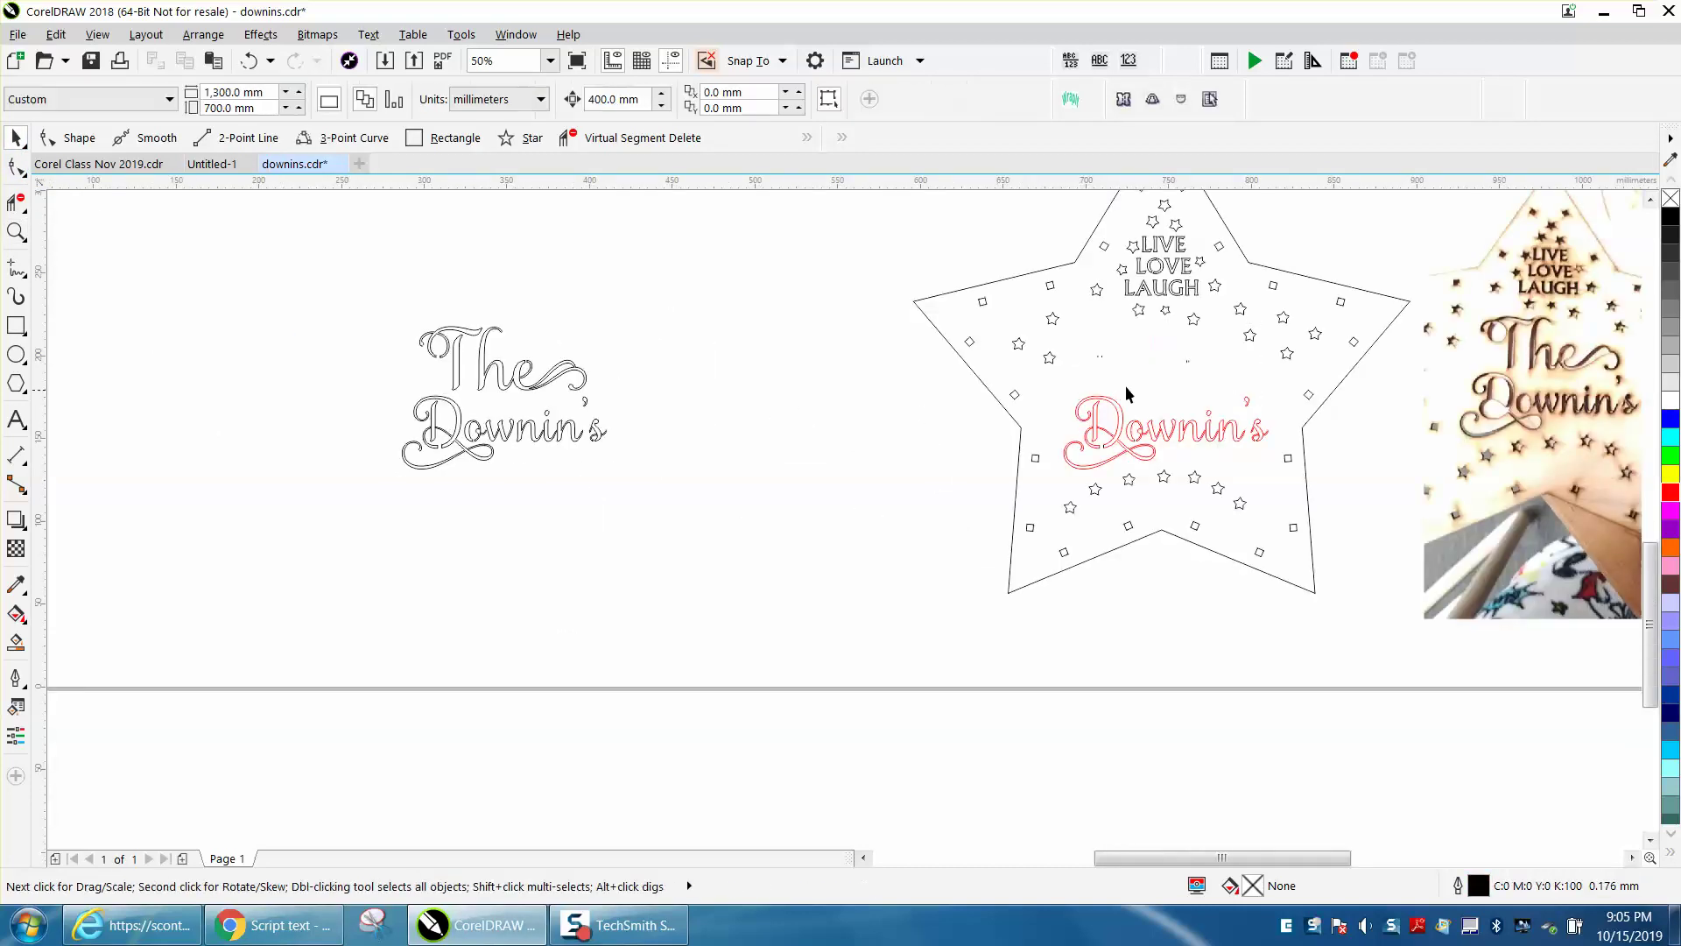
{"action": "left_click", "coordinate": [1104, 406]}
{"action": "key", "text": "Delete"}
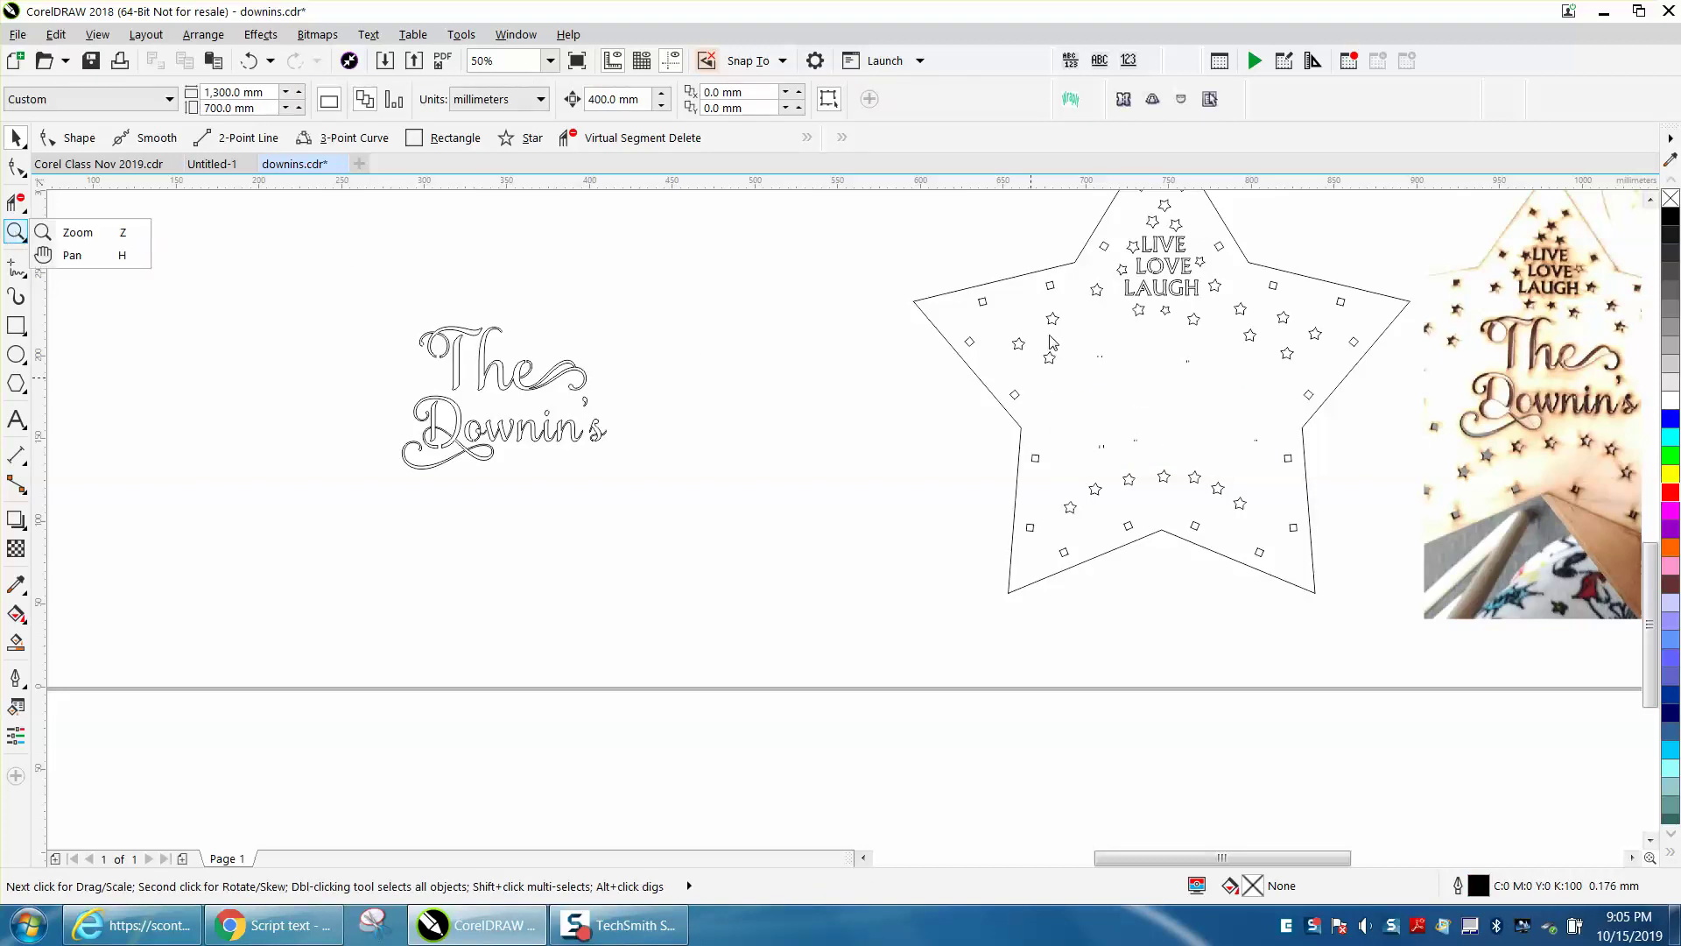
Step: Zoom in on the star's empty centre and undo an accidental move of the outline curve
{"action": "left_click", "coordinate": [16, 232]}
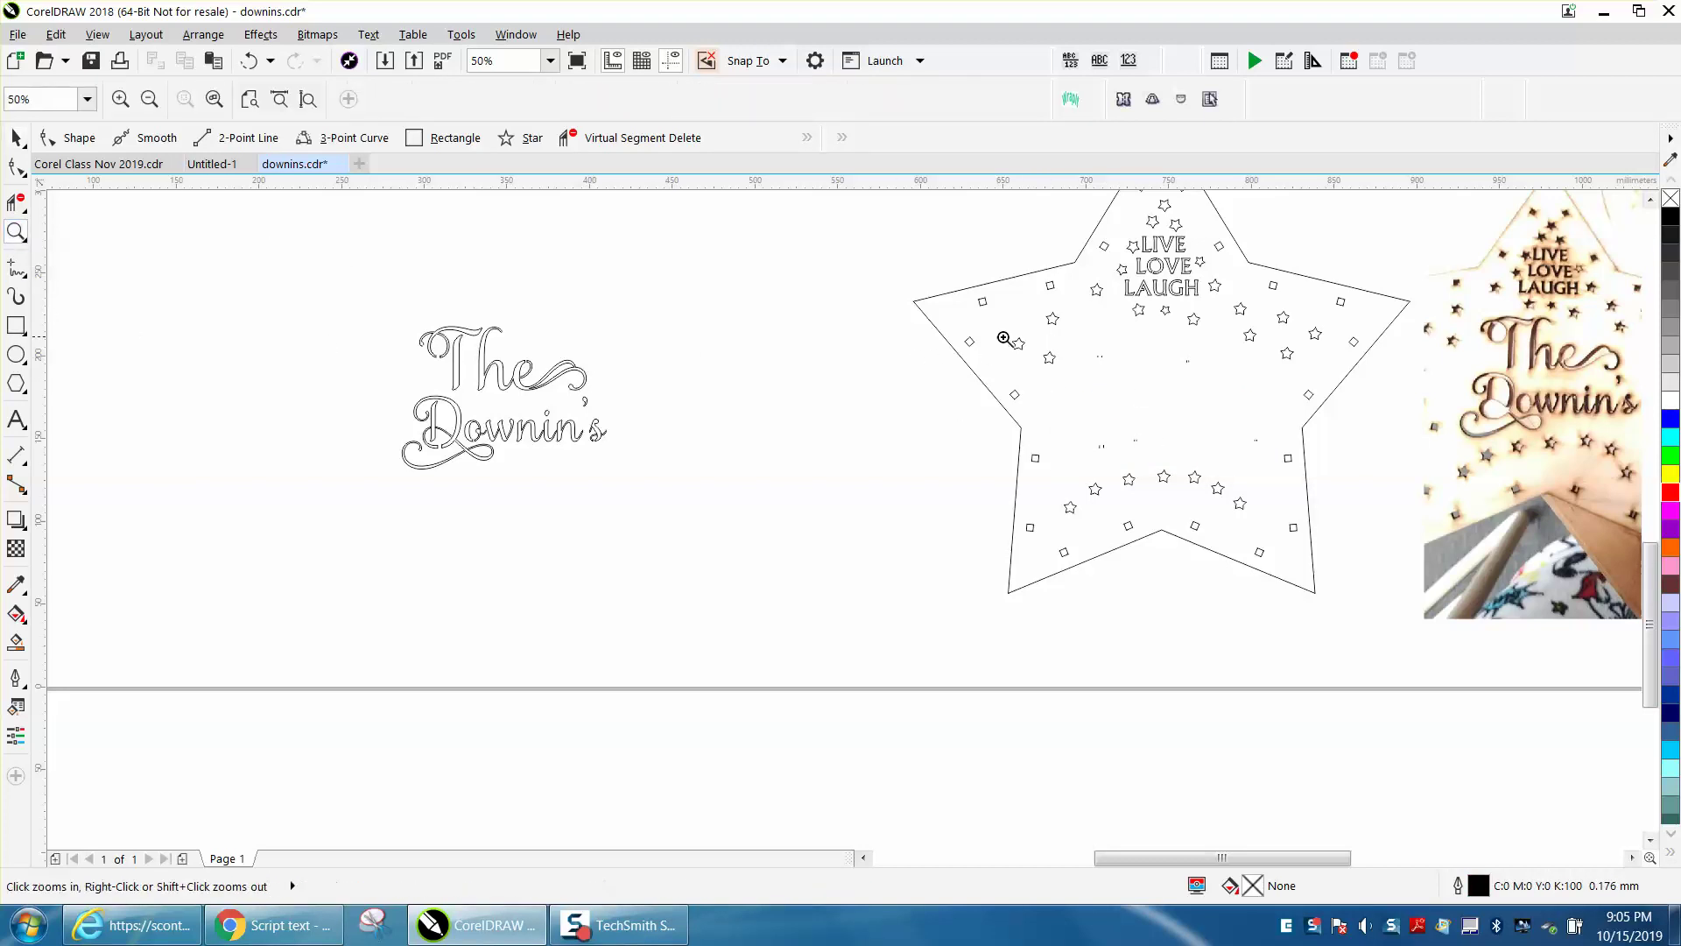
{"action": "left_click_drag", "start_coordinate": [1003, 338], "coordinate": [1374, 501]}
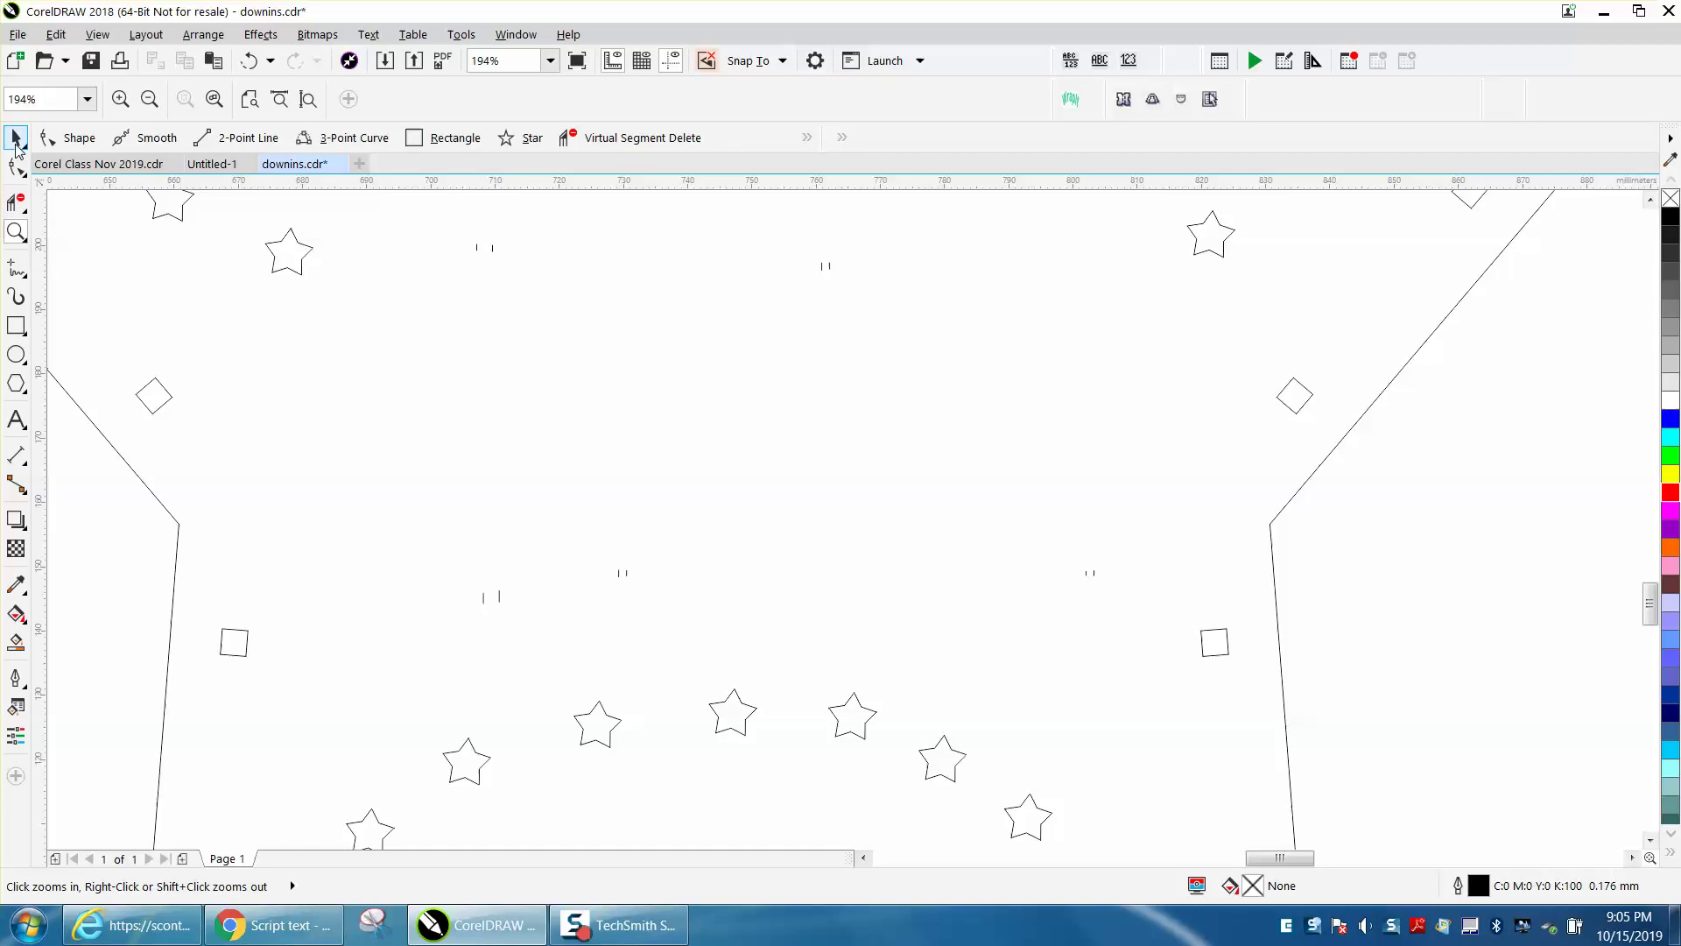
{"action": "left_click", "coordinate": [16, 139]}
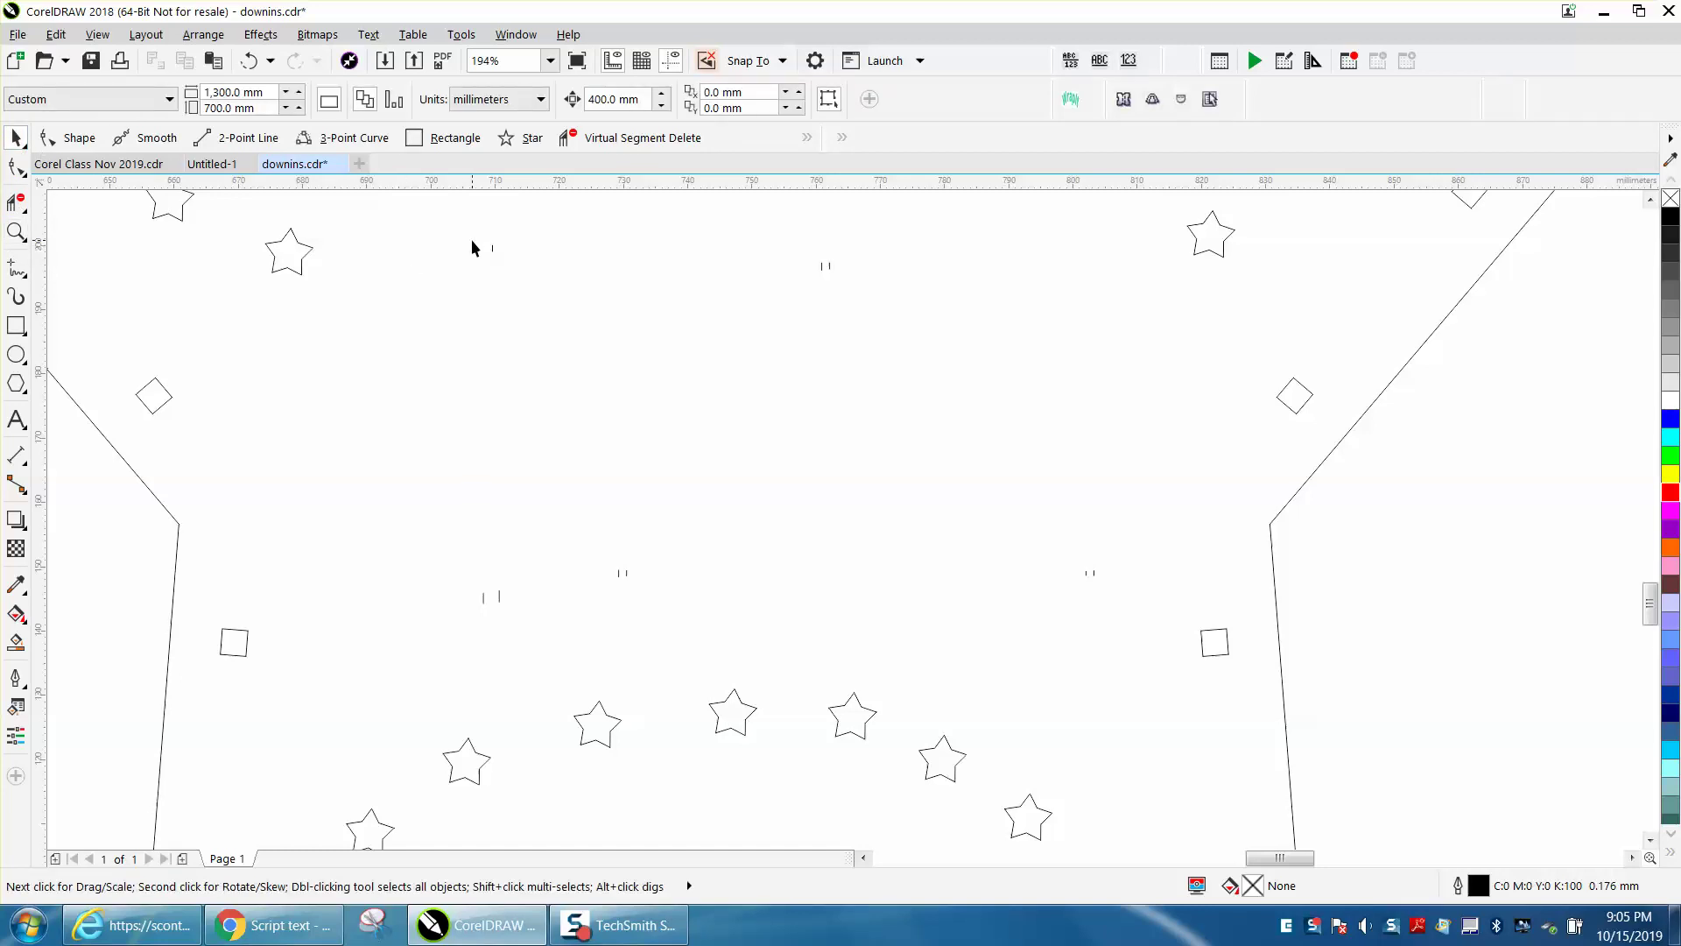
{"action": "left_click_drag", "start_coordinate": [472, 248], "coordinate": [514, 267]}
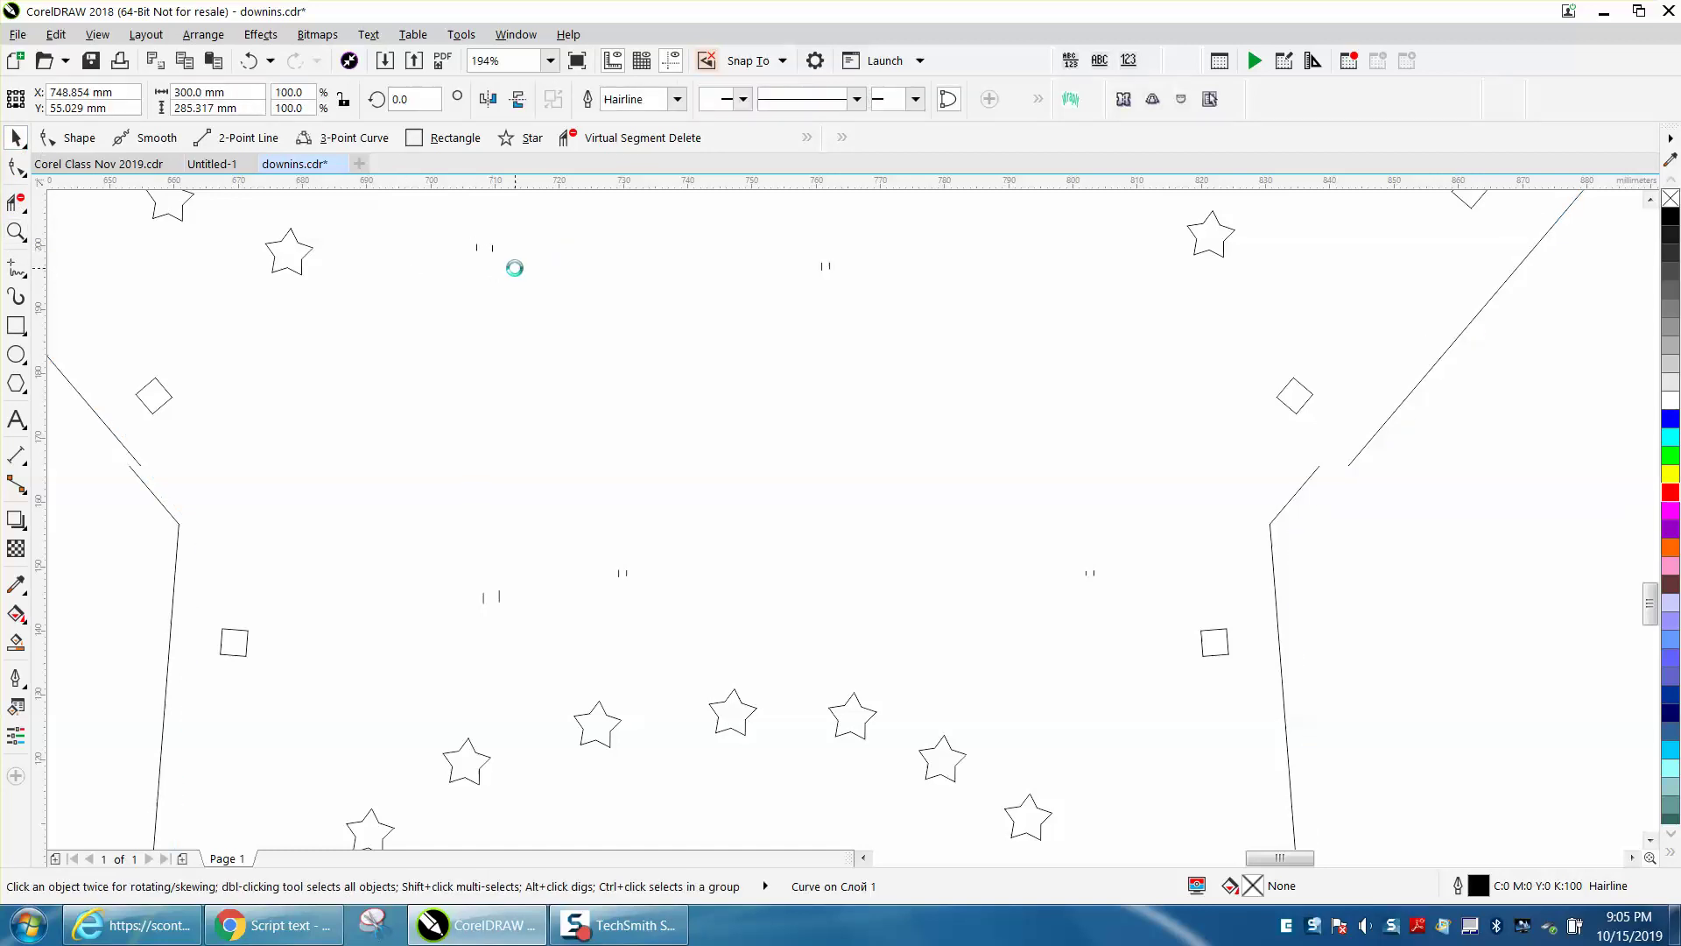
{"action": "left_click", "coordinate": [253, 61]}
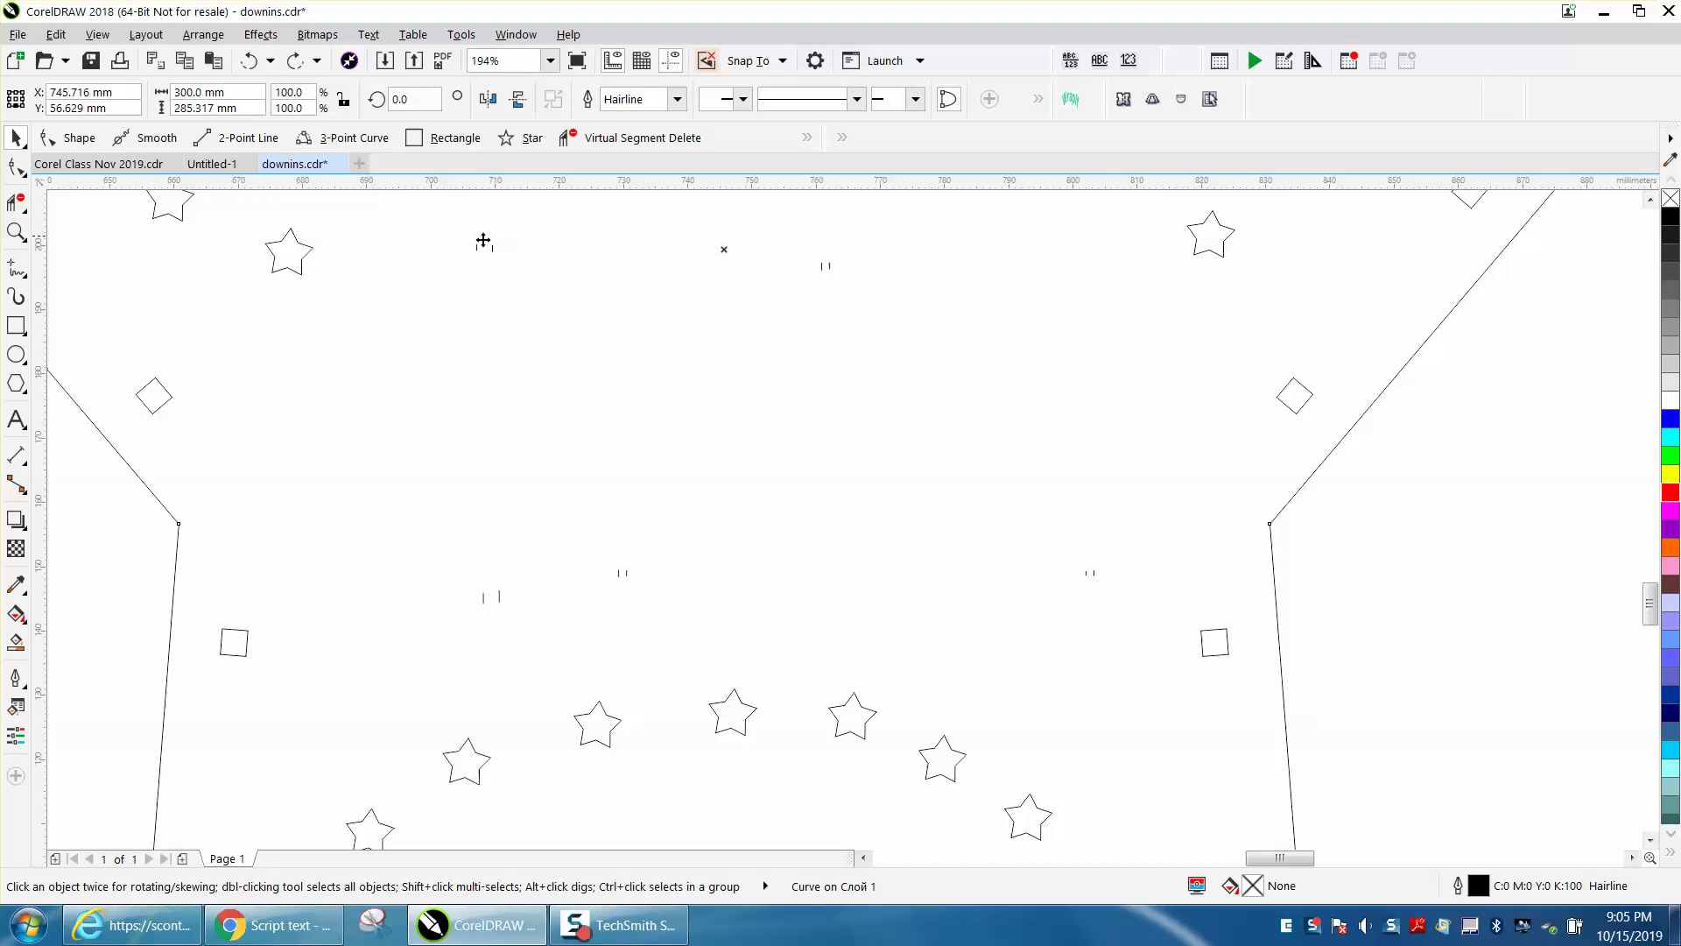
{"action": "left_click", "coordinate": [1001, 359]}
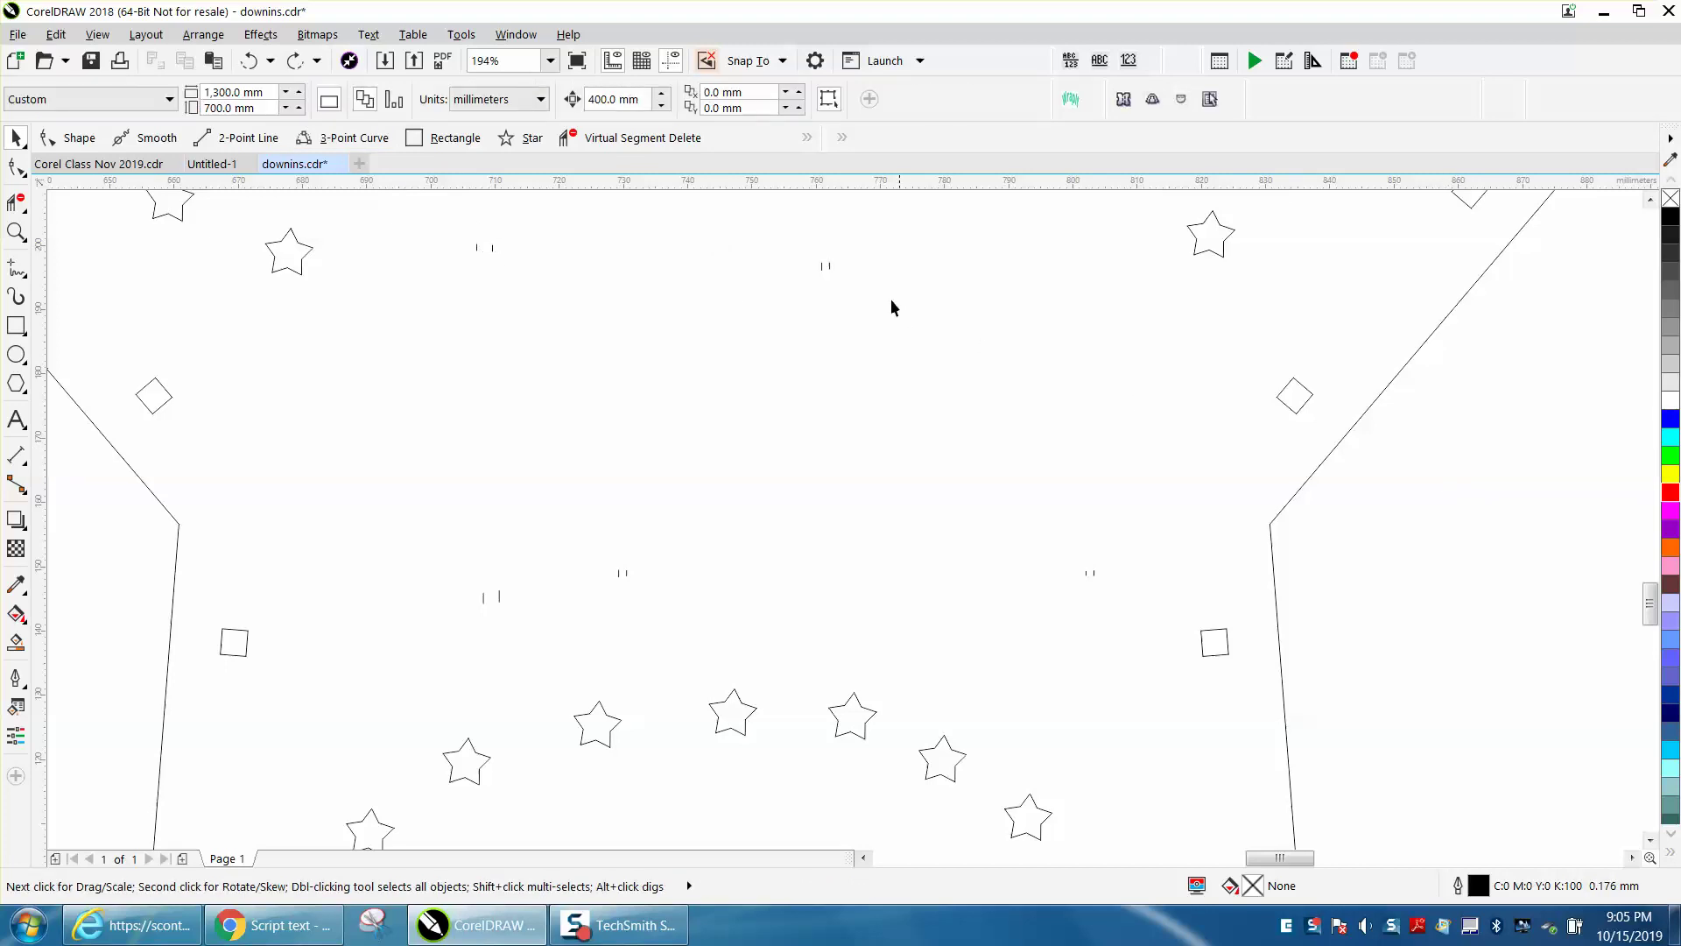
Step: Delete the five small stray tick marks scattered around the star
{"action": "left_click", "coordinate": [825, 267]}
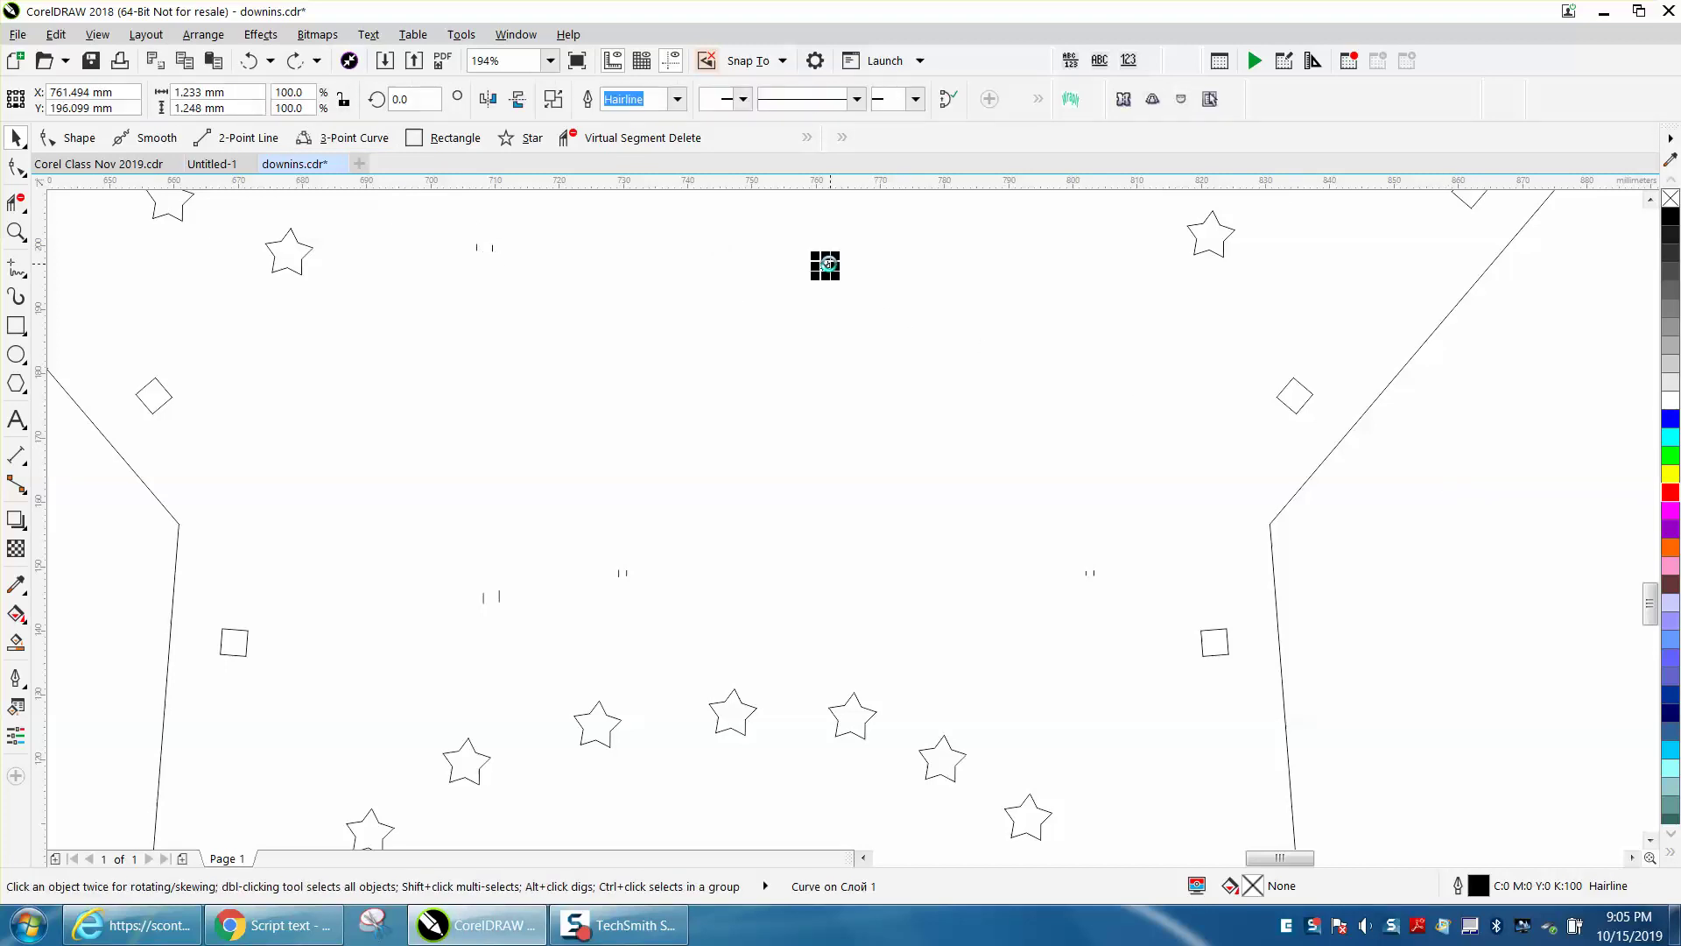
{"action": "key", "text": "Delete"}
{"action": "left_click", "coordinate": [500, 252]}
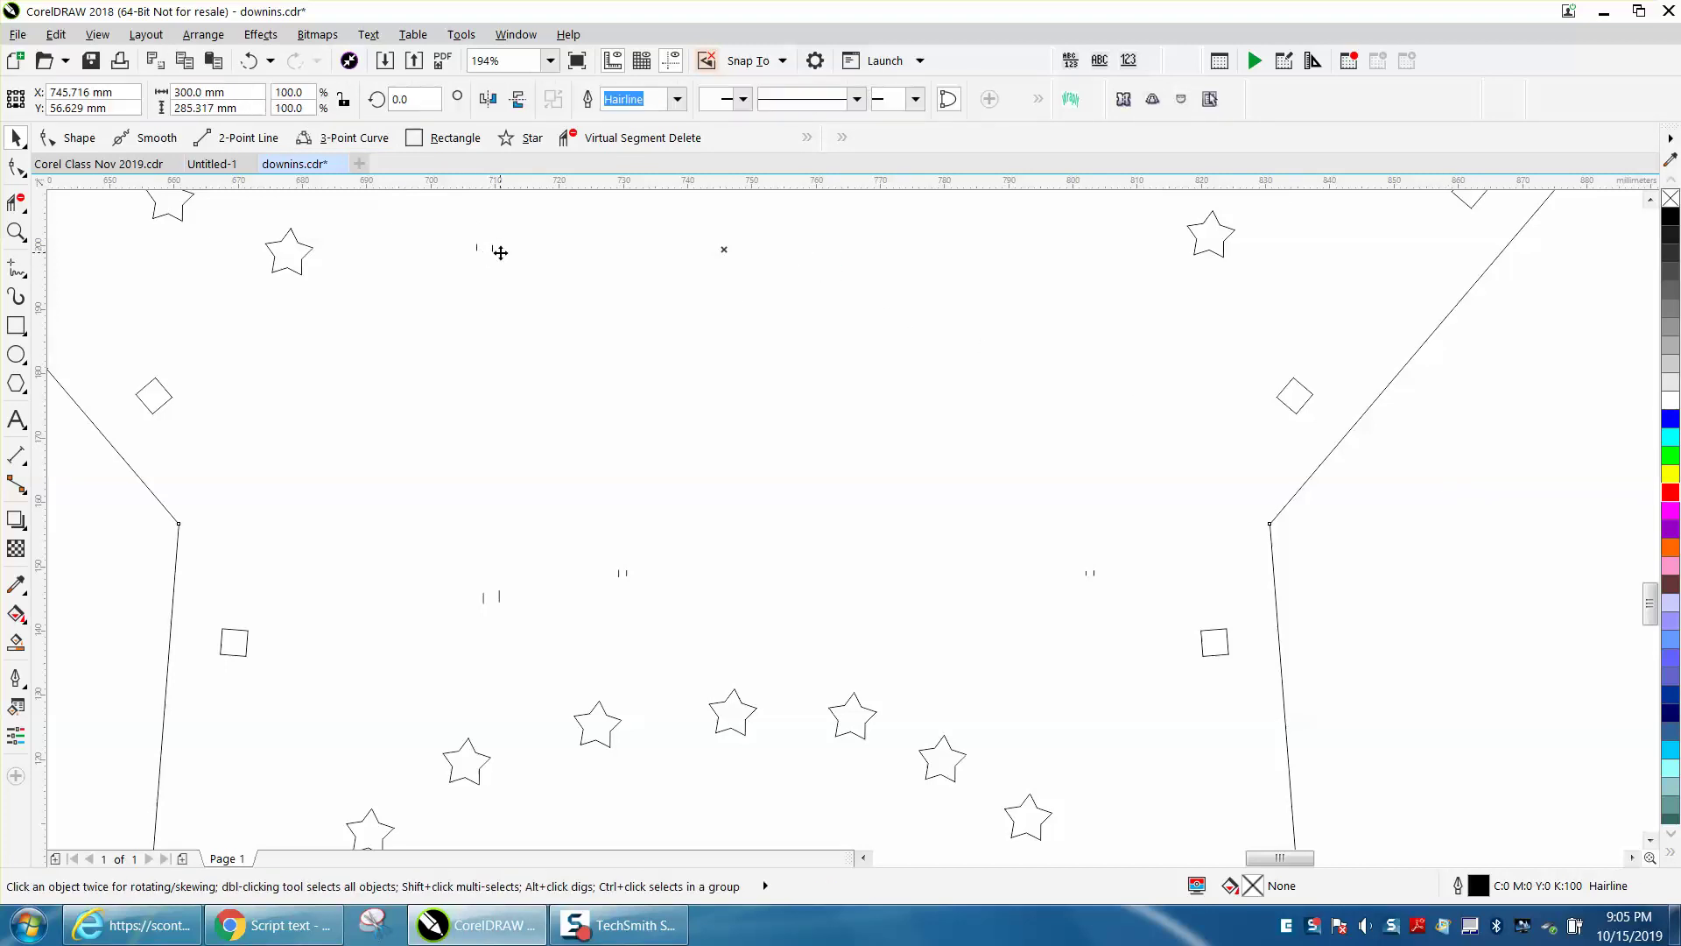
{"action": "left_click", "coordinate": [497, 258]}
{"action": "key", "text": "Delete"}
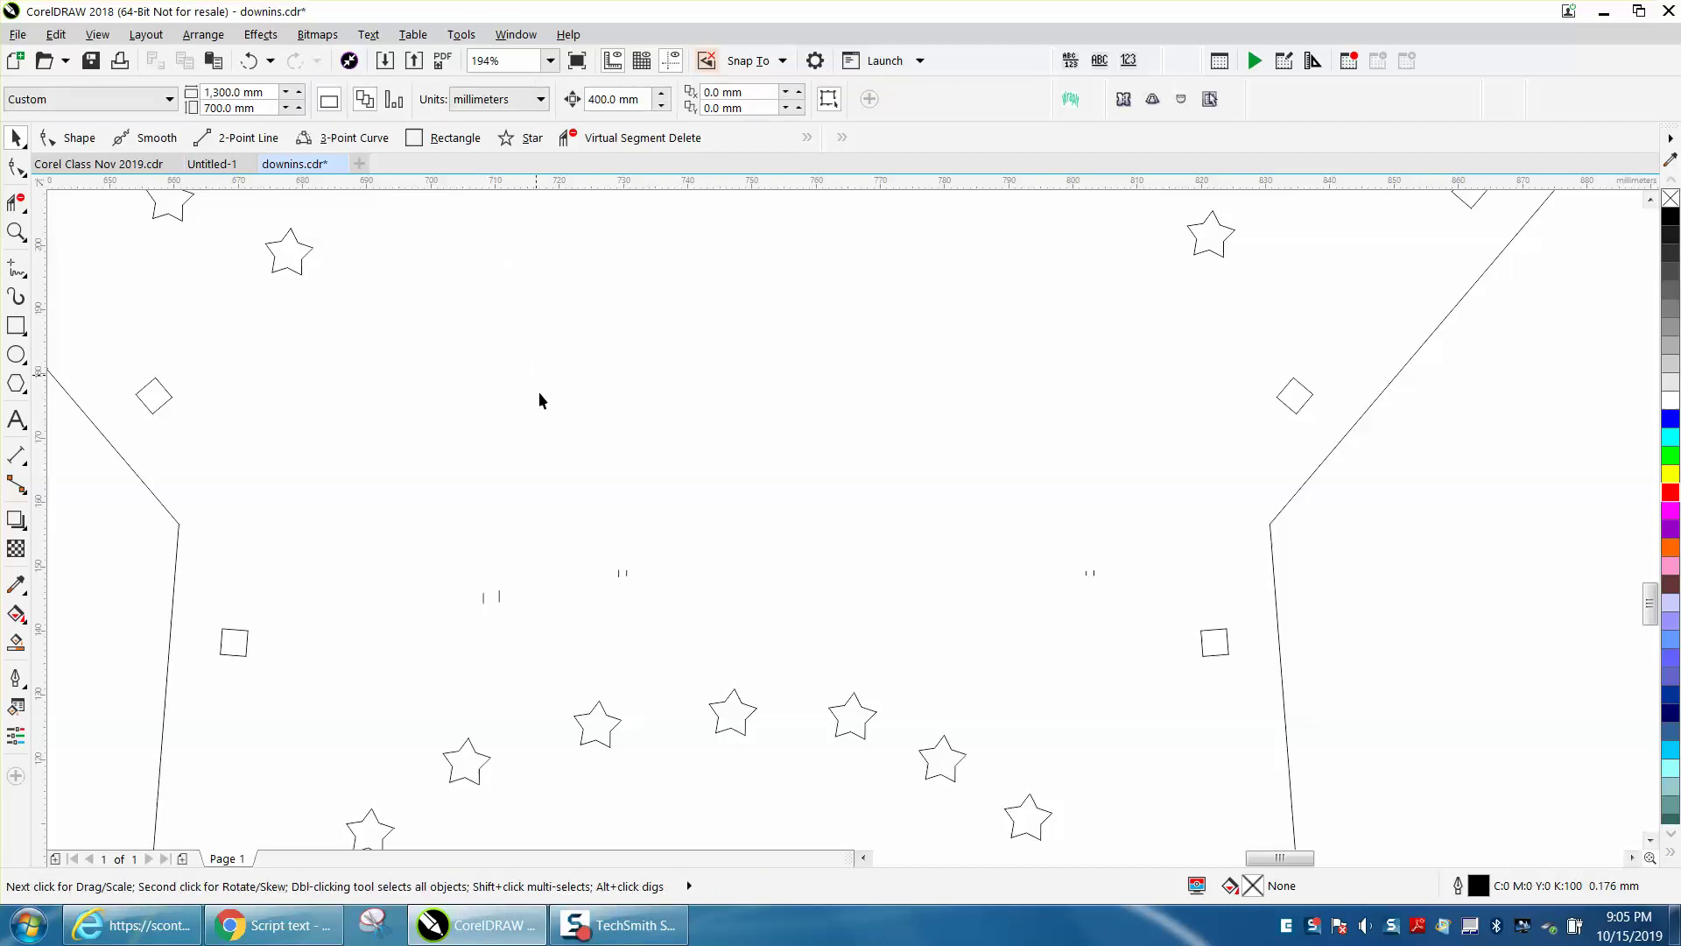
{"action": "left_click", "coordinate": [621, 575]}
{"action": "key", "text": "Delete"}
{"action": "left_click", "coordinate": [499, 598]}
{"action": "key", "text": "Delete"}
{"action": "left_click", "coordinate": [1089, 574]}
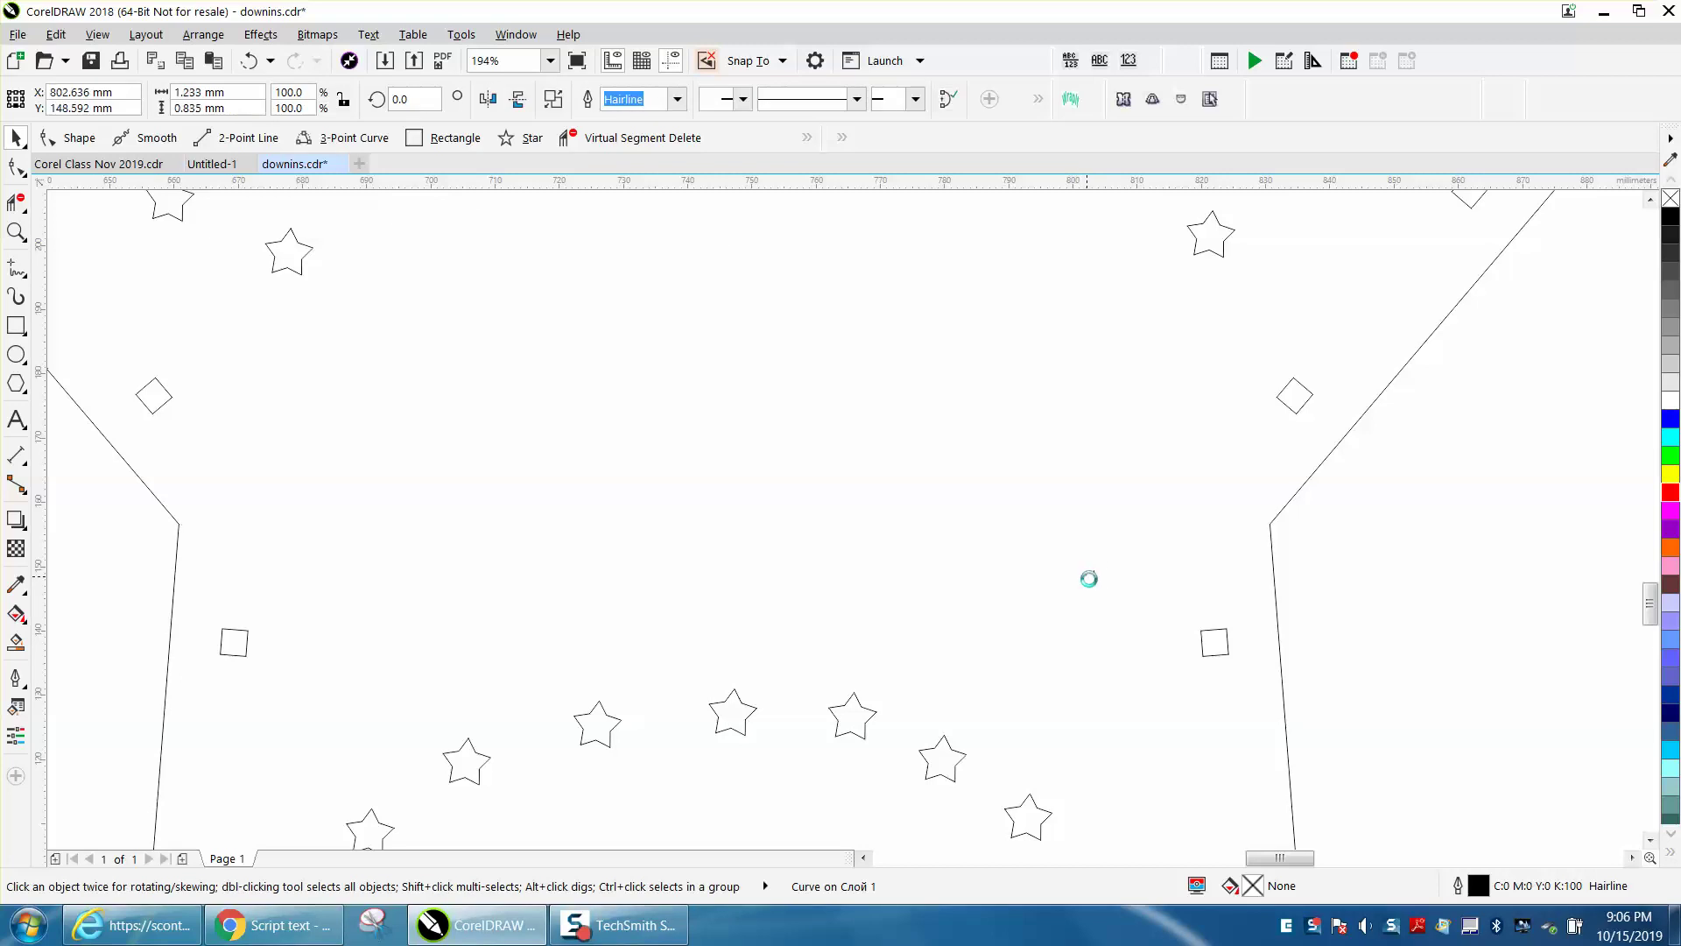
{"action": "key", "text": "Delete"}
{"action": "scroll", "coordinate": [1266, 618], "scroll_direction": "down", "scroll_amount": 5}
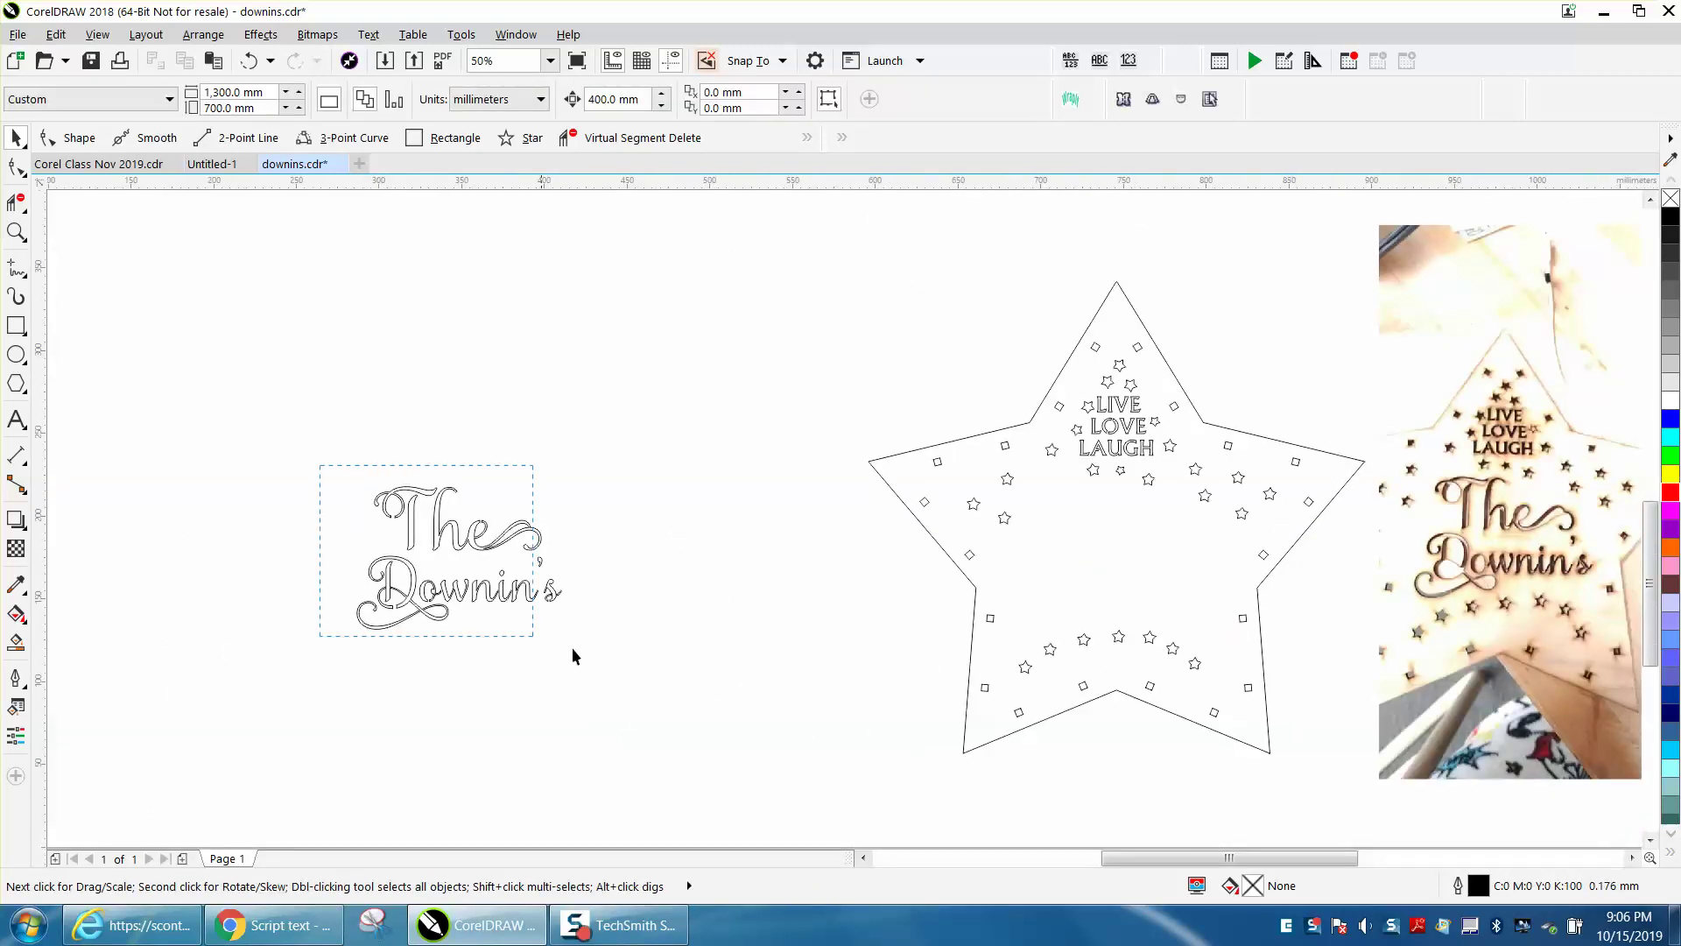
Step: Give The Downin's lettering red outlines, move it below LIVE LOVE LAUGH, and zoom on Downin's
{"action": "left_click_drag", "start_coordinate": [573, 655], "coordinate": [577, 656]}
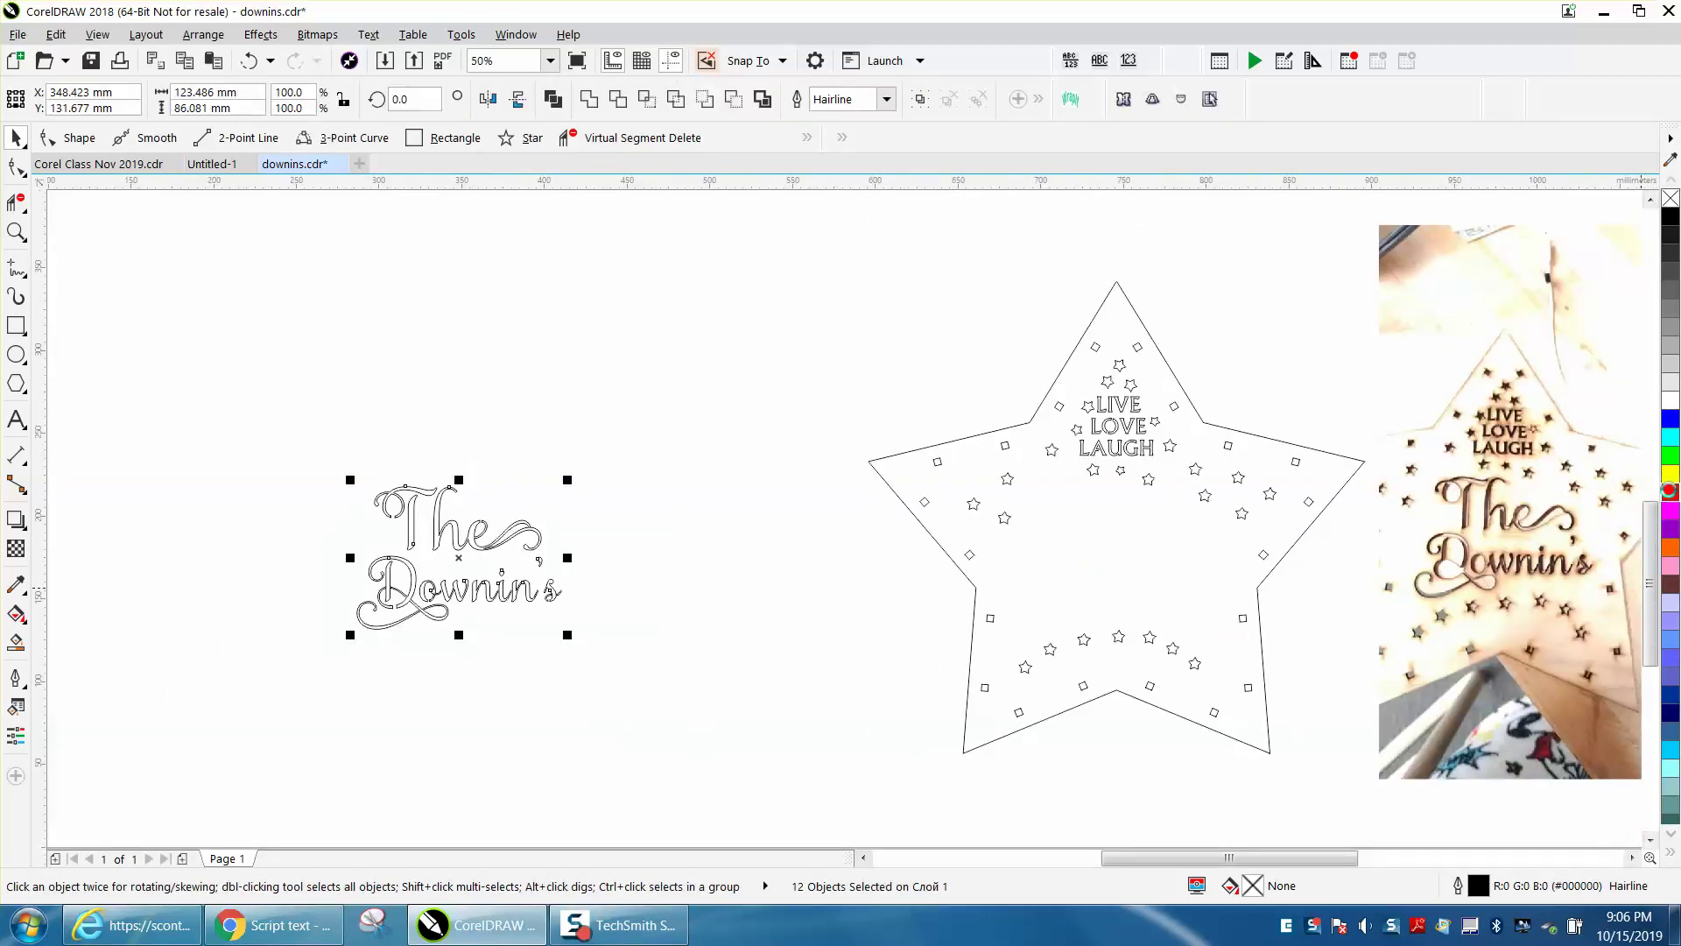
{"action": "right_click", "coordinate": [1670, 492]}
{"action": "left_click_drag", "start_coordinate": [485, 616], "coordinate": [1147, 616]}
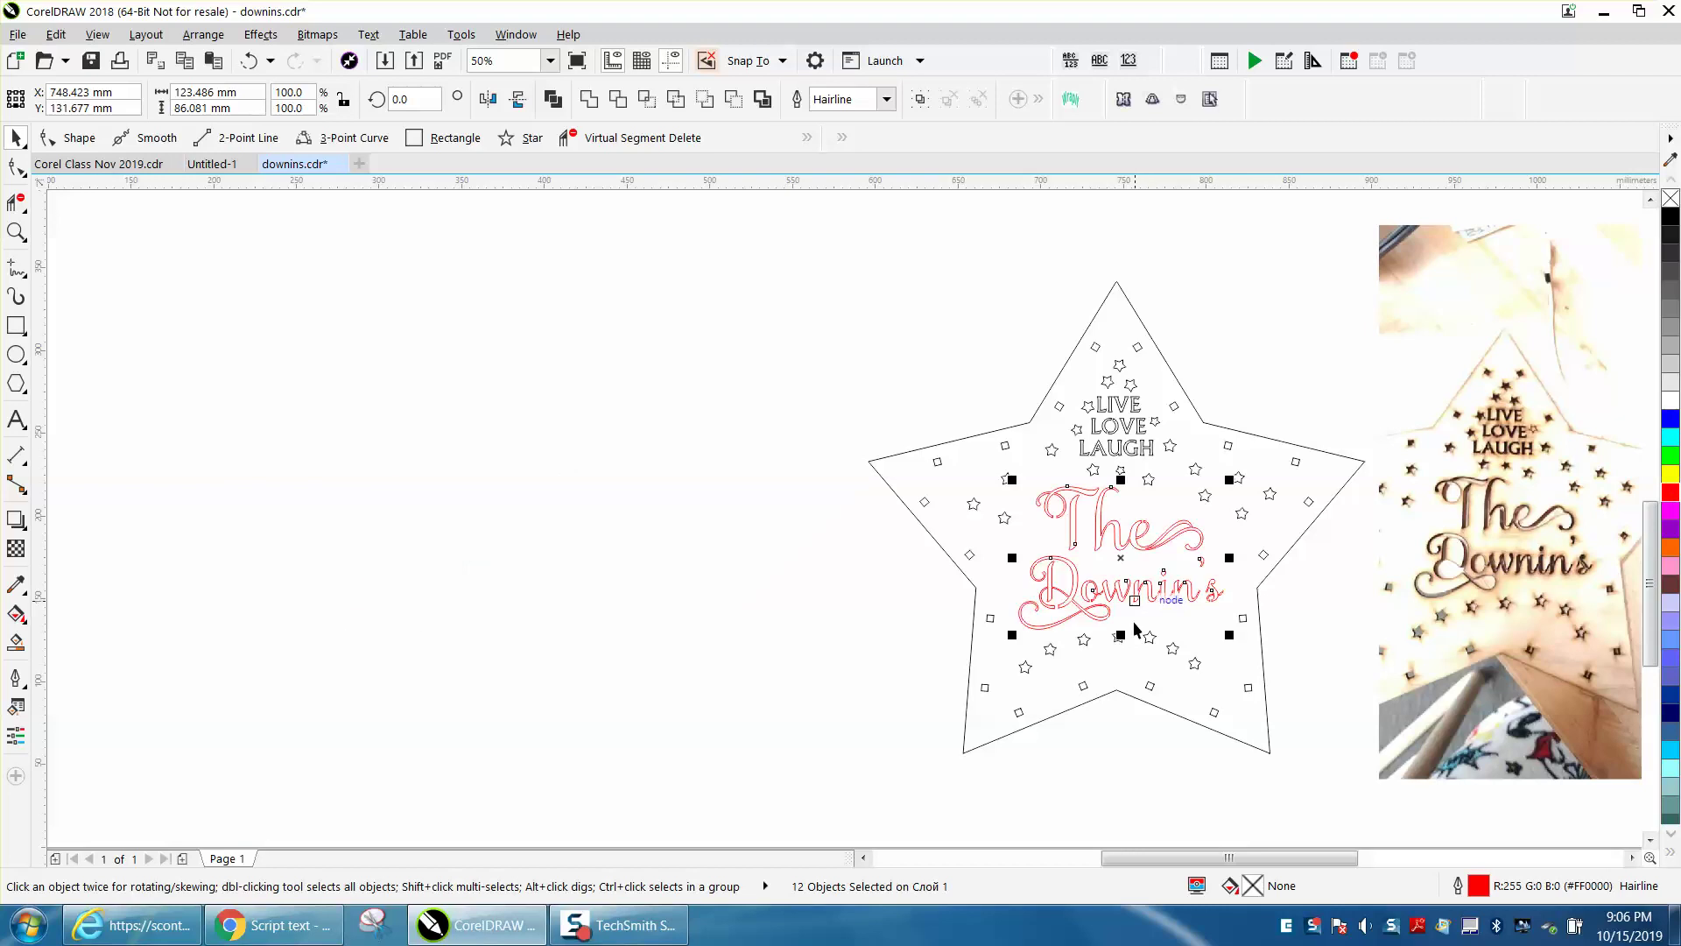
{"action": "left_click", "coordinate": [706, 627]}
{"action": "left_click", "coordinate": [15, 231]}
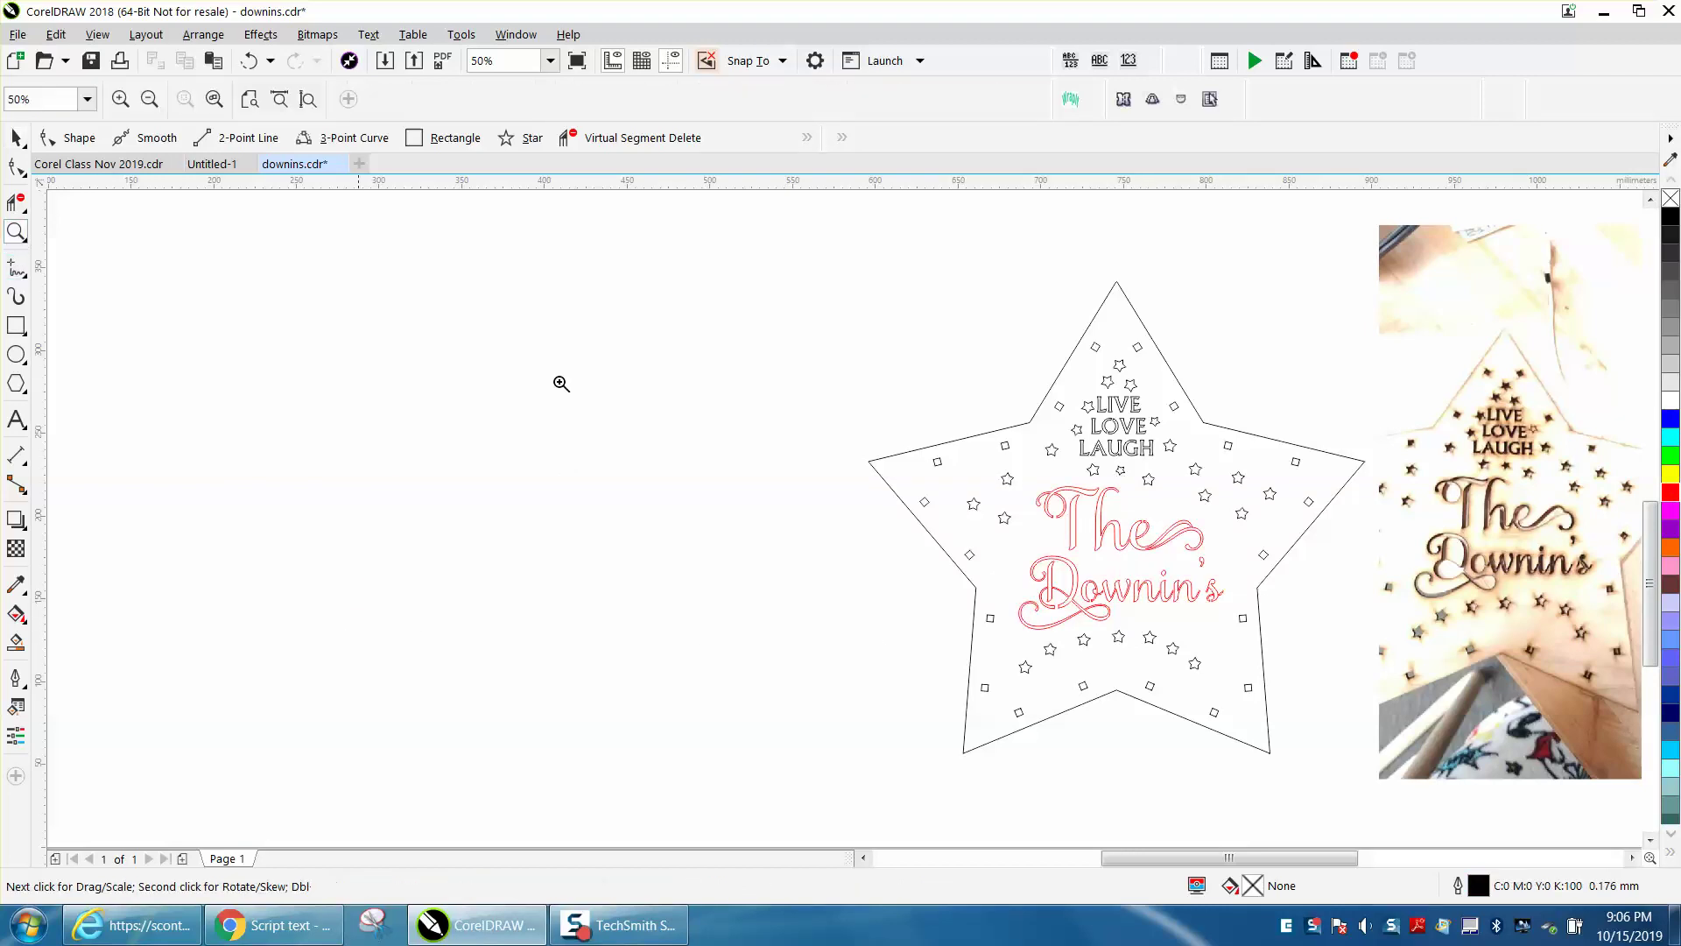
{"action": "left_click_drag", "start_coordinate": [1034, 549], "coordinate": [1265, 635]}
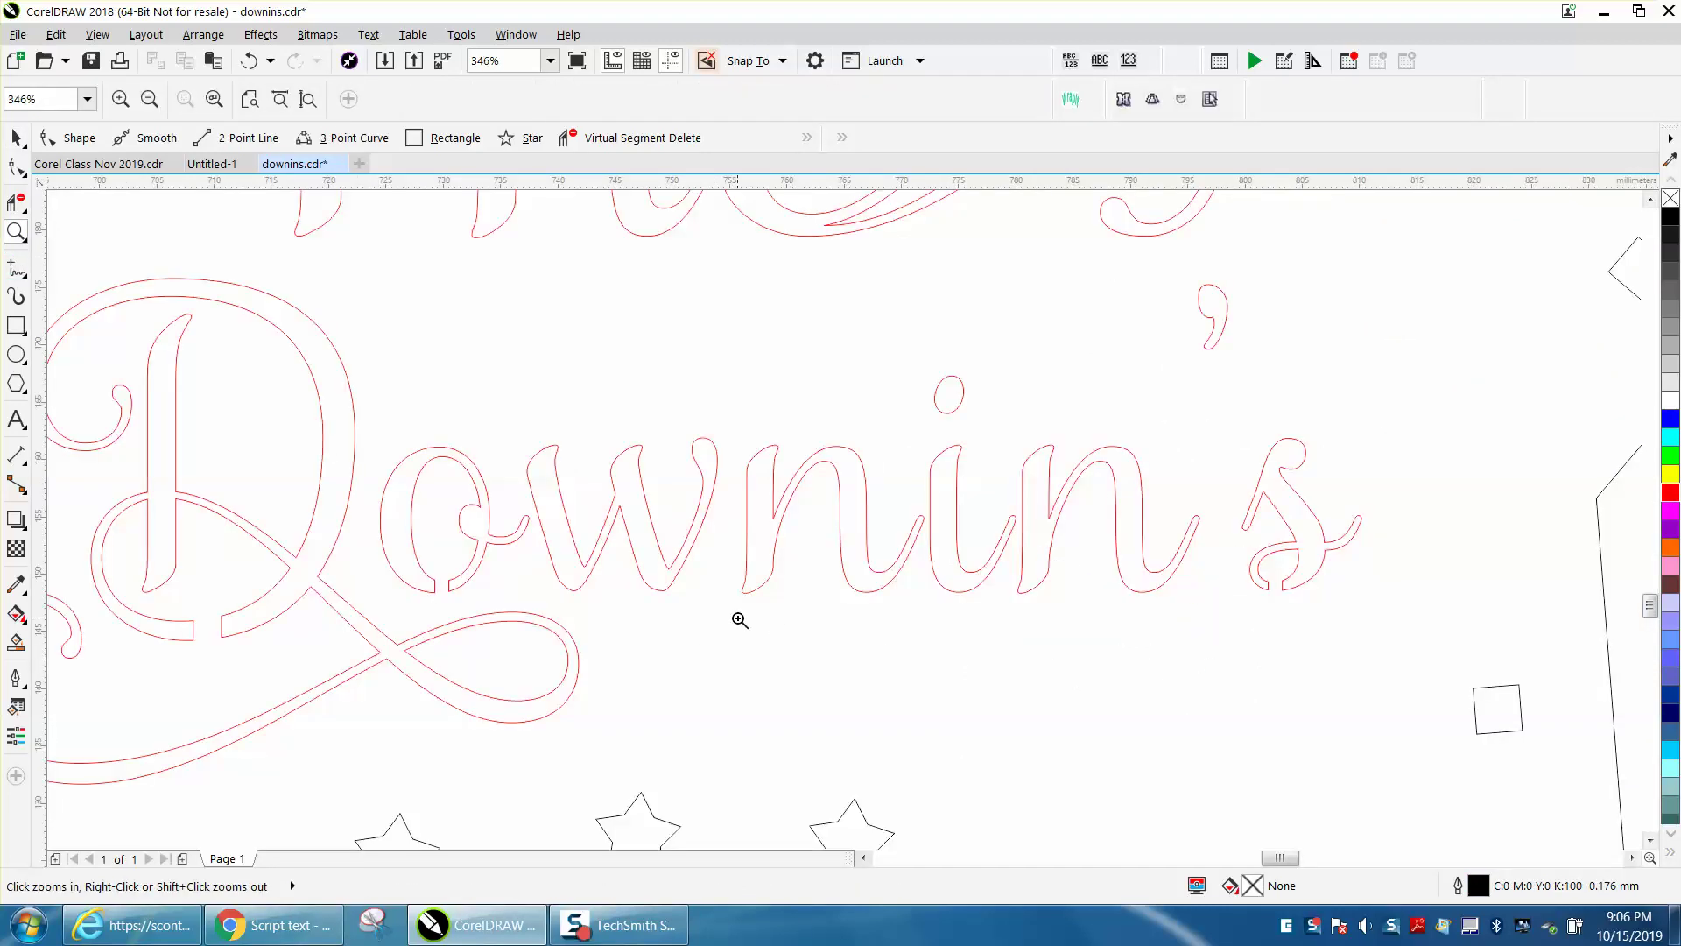
{"action": "left_click", "coordinate": [15, 644]}
Step: Trial a Smart Fill on the D, then undo that fill
{"action": "left_click", "coordinate": [184, 631]}
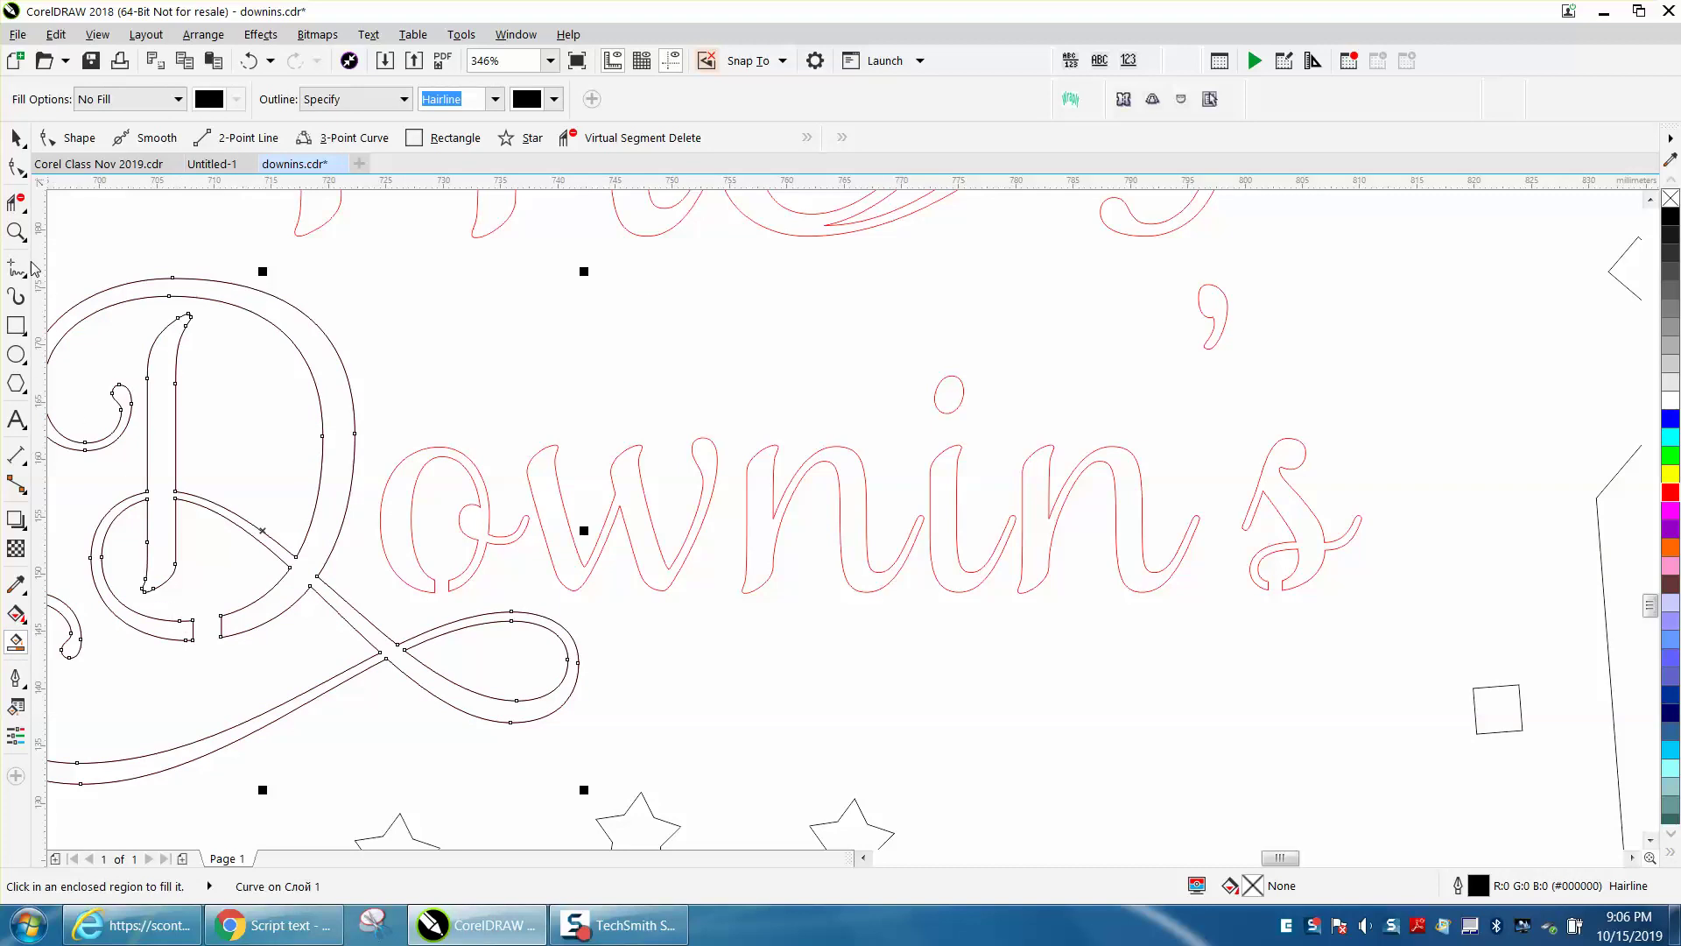
{"action": "left_click", "coordinate": [17, 140]}
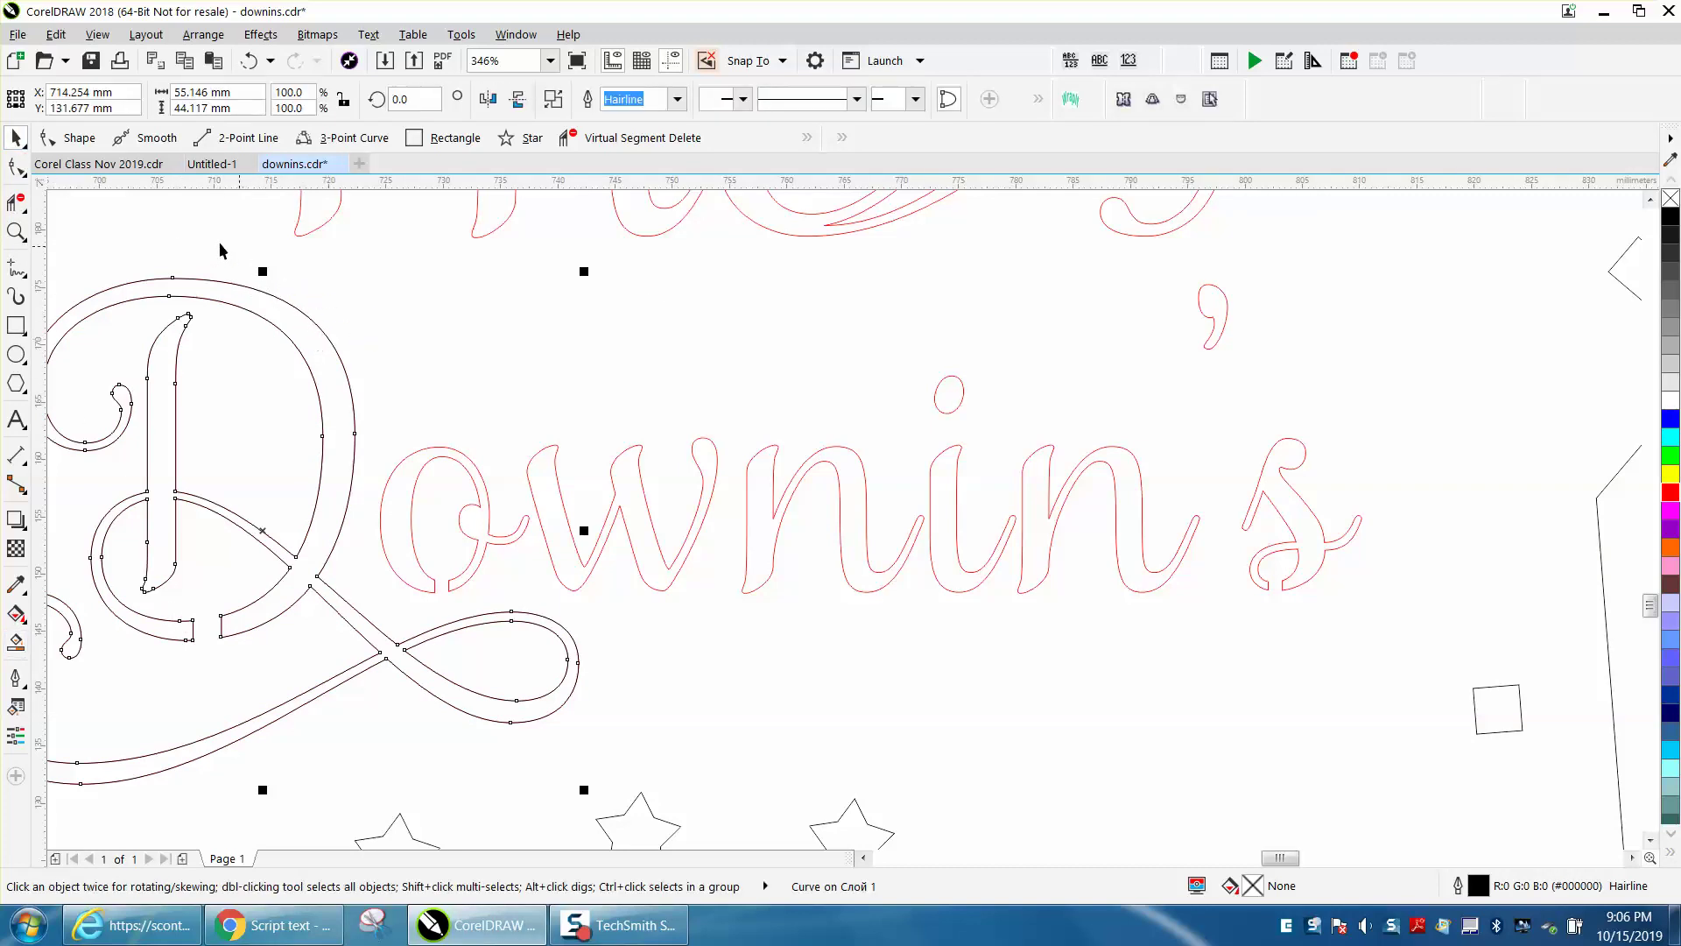
{"action": "left_click", "coordinate": [259, 64]}
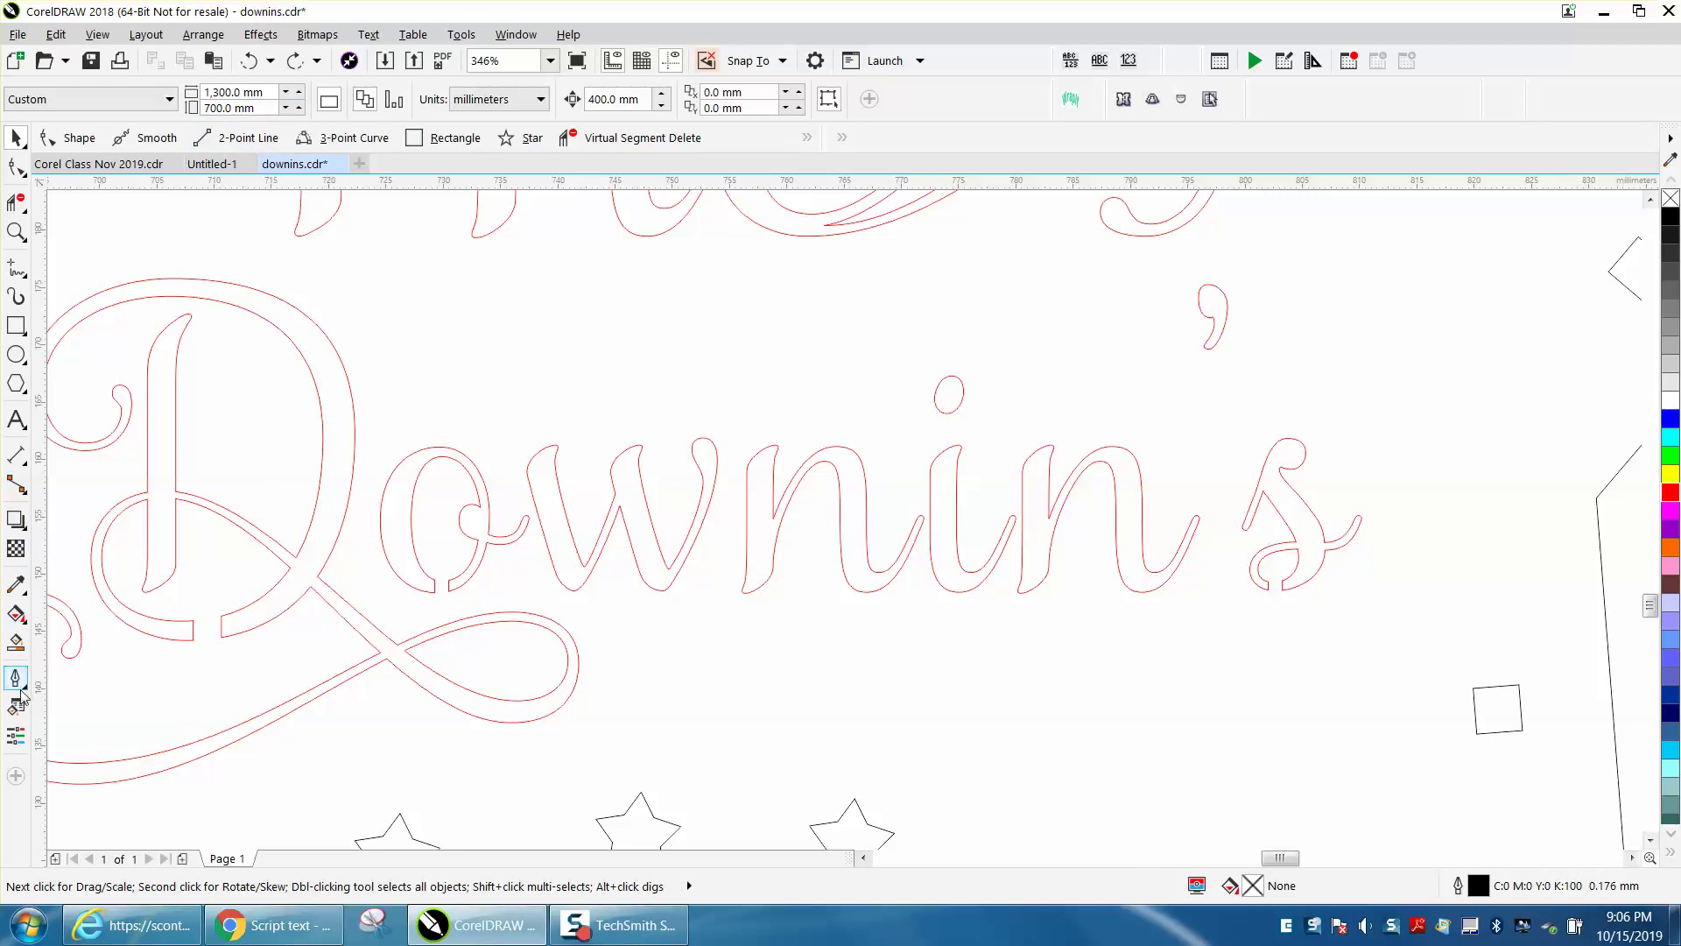
Step: Set Smart Fill to No Outline and a specified fill, then fill the D and o solid black
{"action": "left_click", "coordinate": [15, 642]}
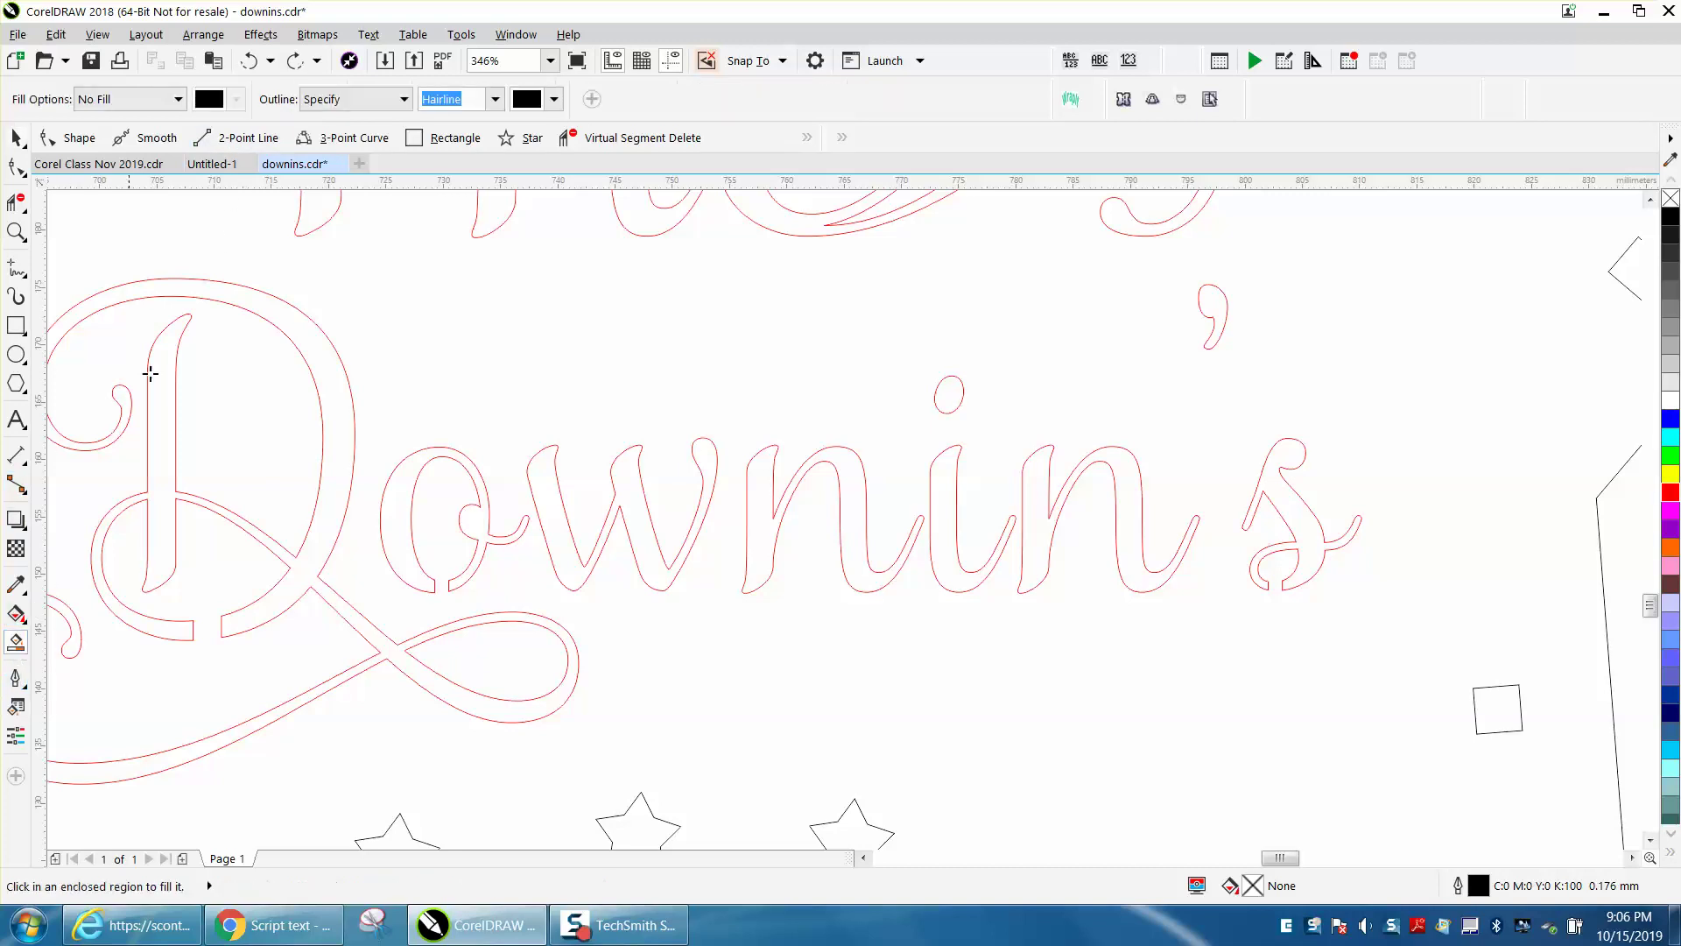
{"action": "left_click", "coordinate": [404, 98]}
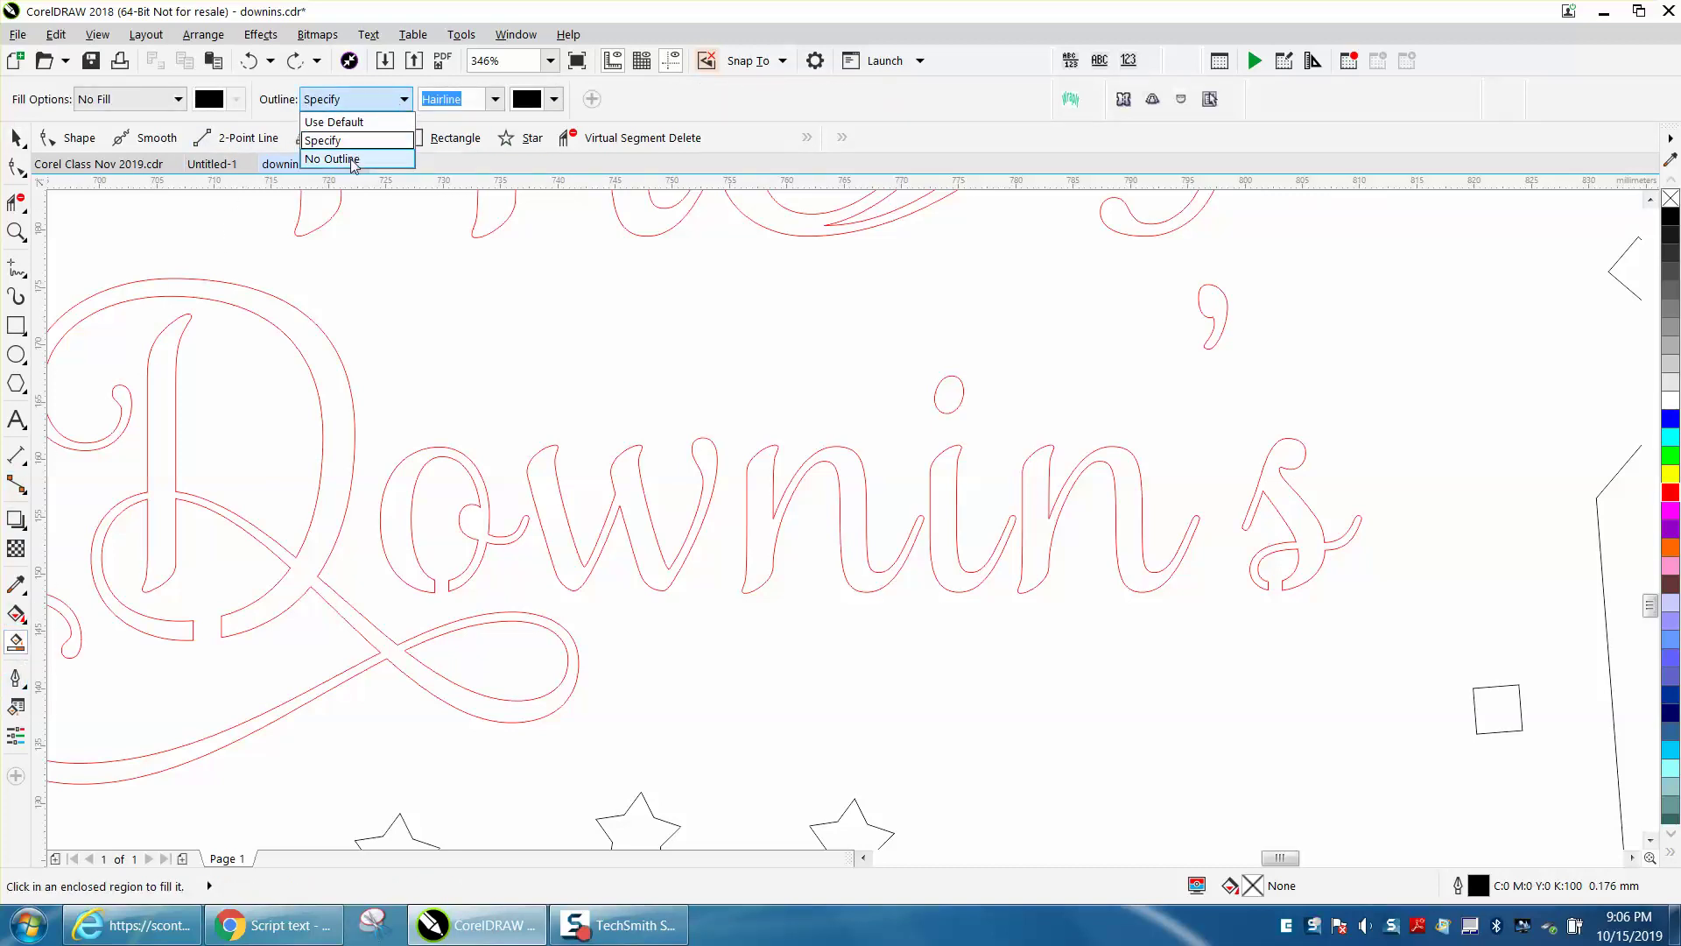
{"action": "left_click", "coordinate": [333, 158]}
{"action": "left_click", "coordinate": [178, 100]}
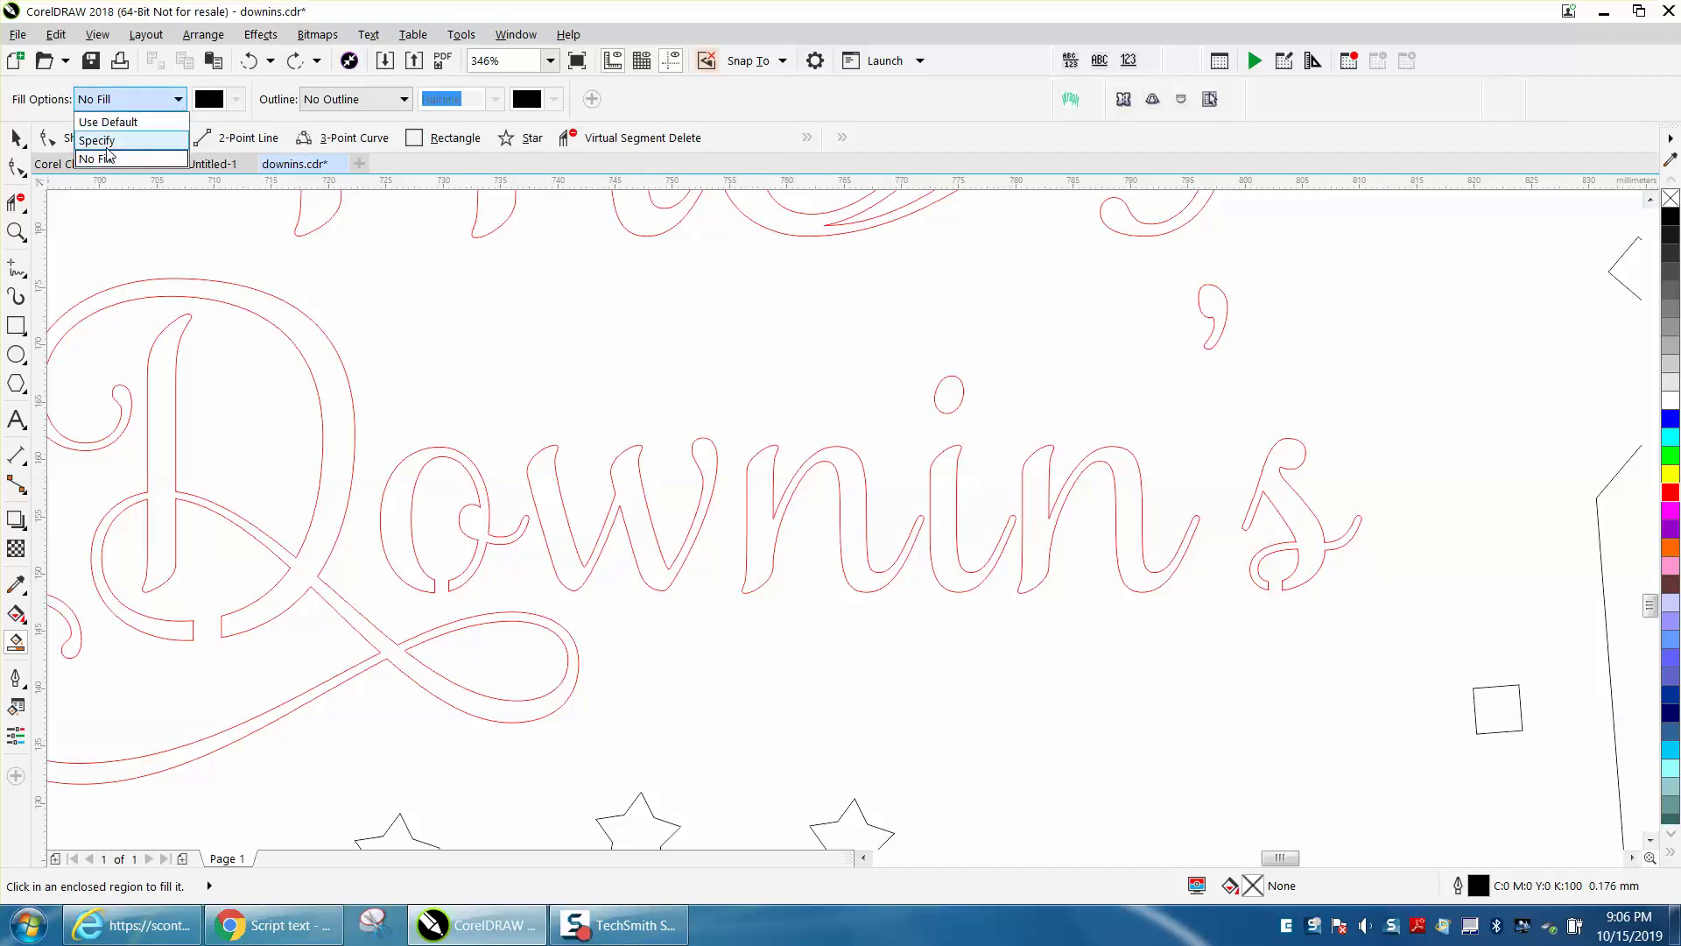
{"action": "left_click", "coordinate": [110, 141]}
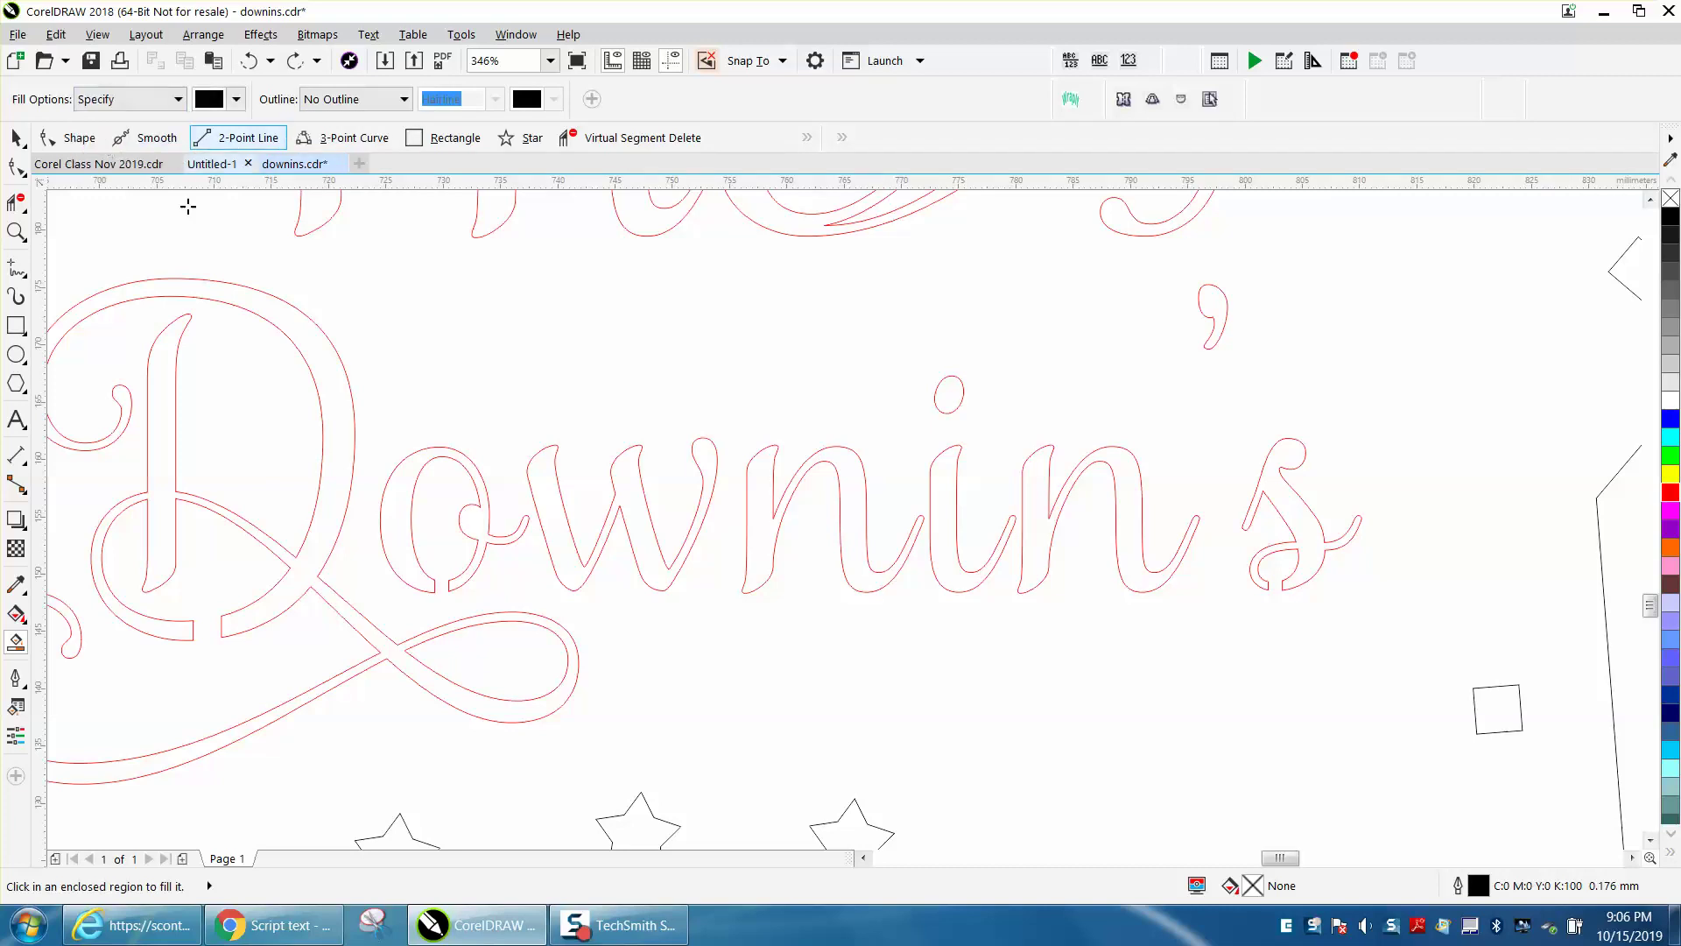
{"action": "left_click", "coordinate": [272, 311]}
{"action": "left_click", "coordinate": [413, 475]}
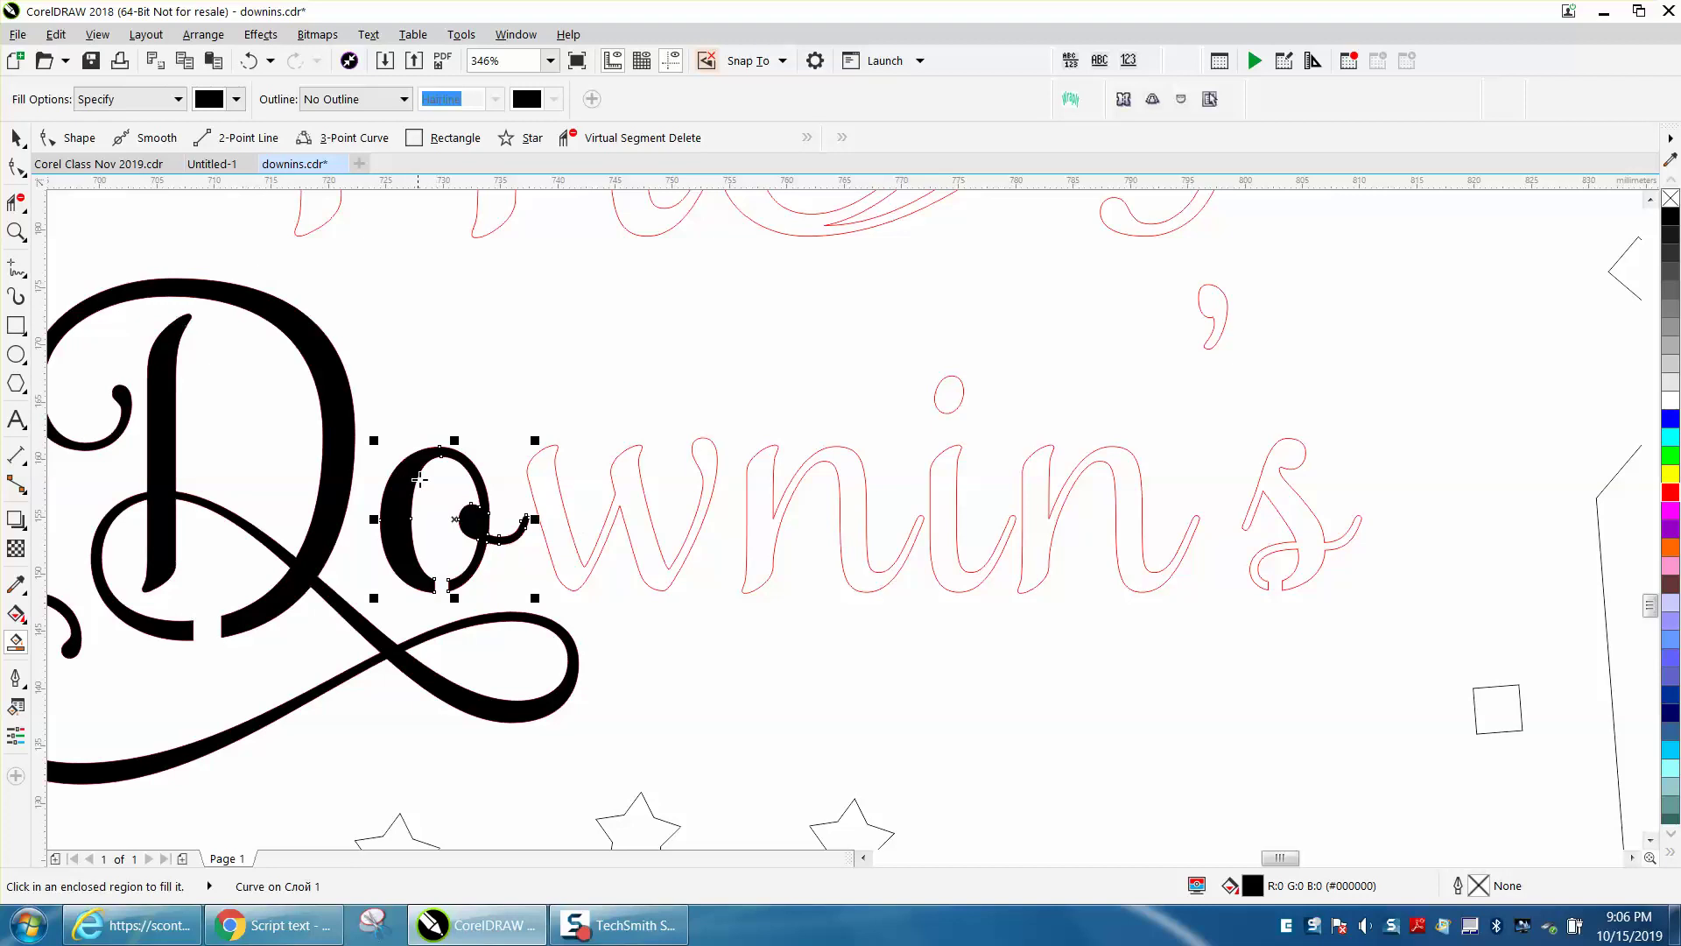
{"action": "scroll", "coordinate": [578, 529], "scroll_direction": "down", "scroll_amount": 3}
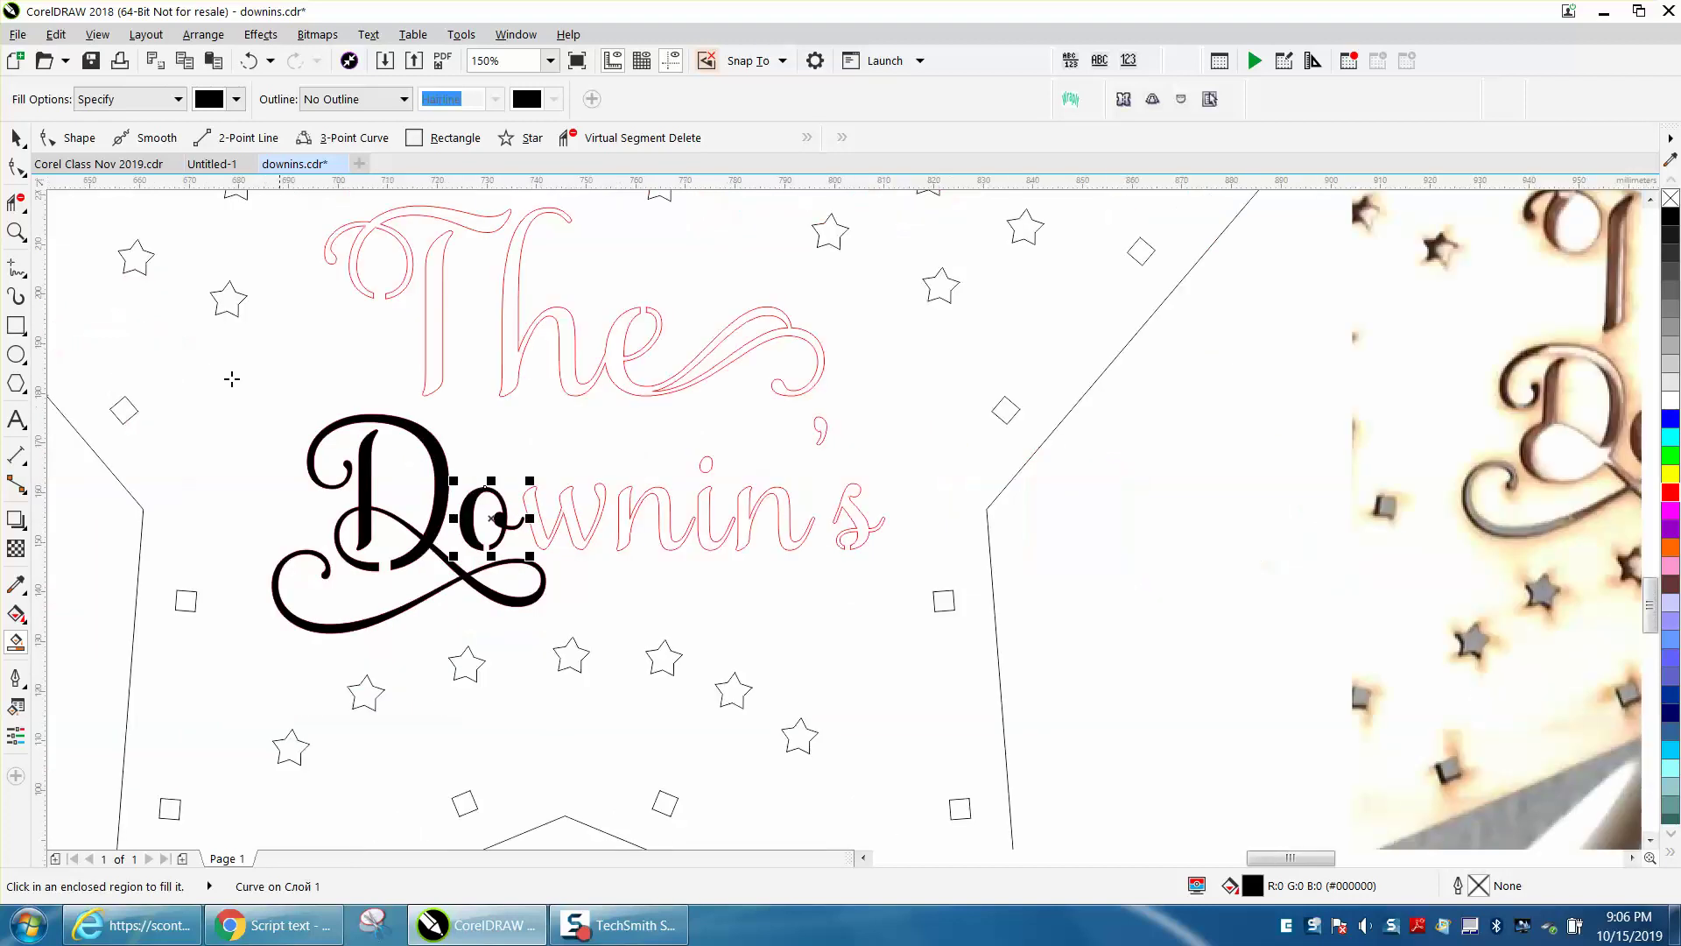
Step: Undo the black fills of the o and D, then zoom out to the whole page
{"action": "left_click", "coordinate": [249, 60]}
{"action": "left_click", "coordinate": [248, 60]}
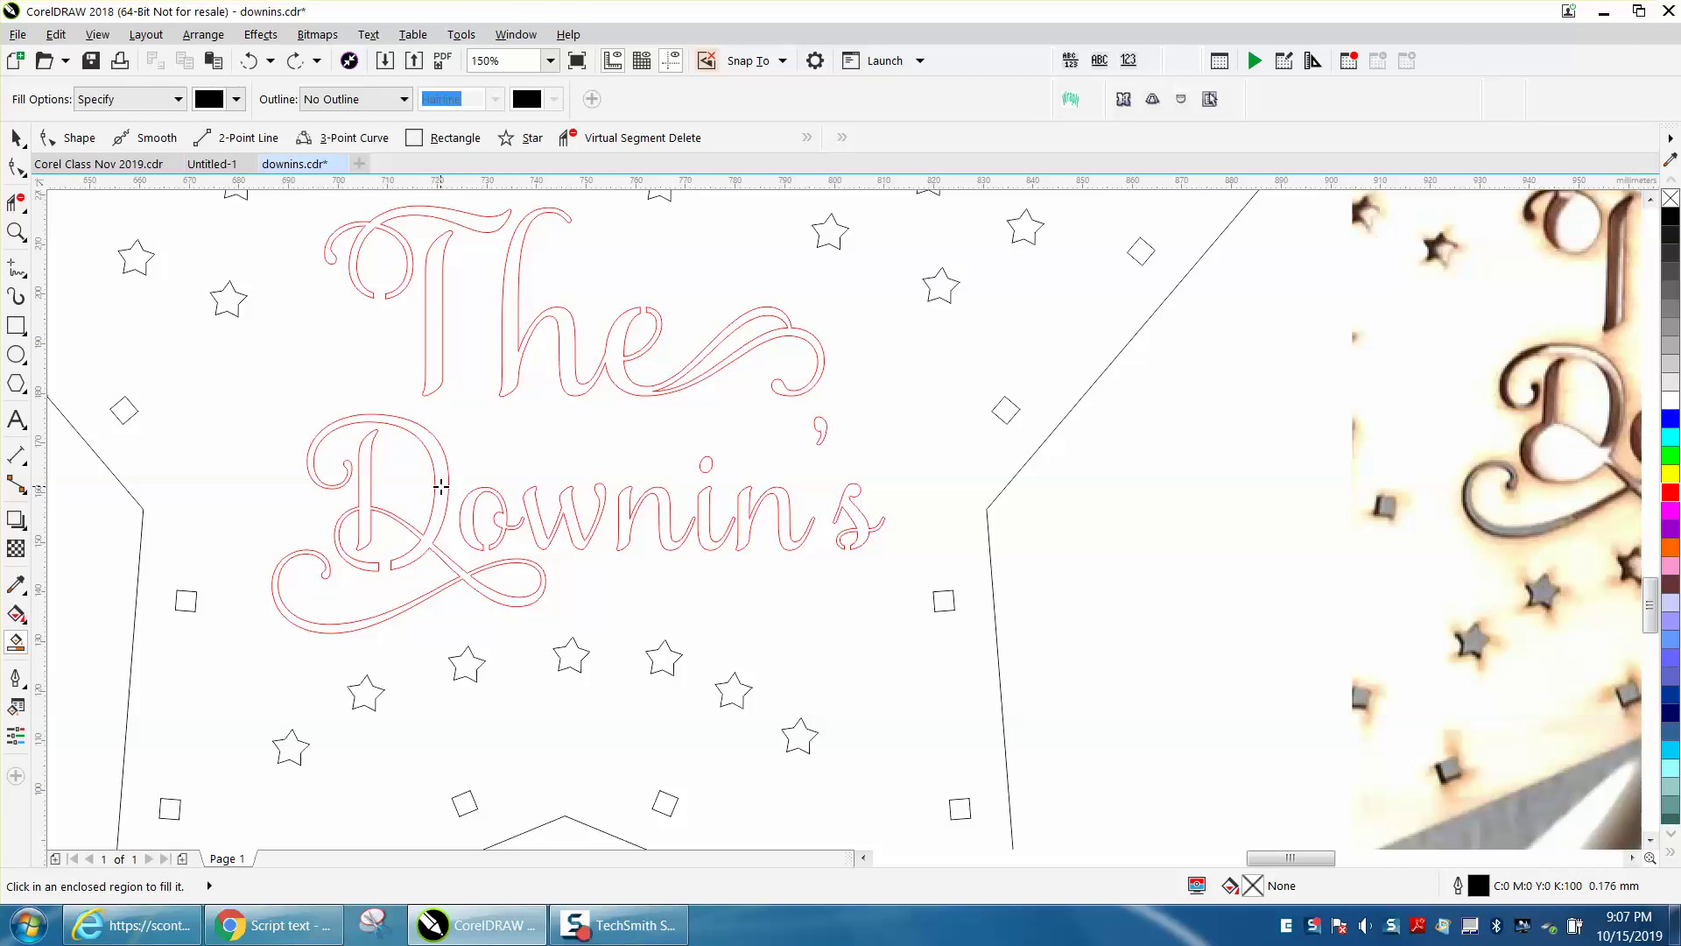
{"action": "scroll", "coordinate": [440, 487], "scroll_direction": "down", "scroll_amount": 2}
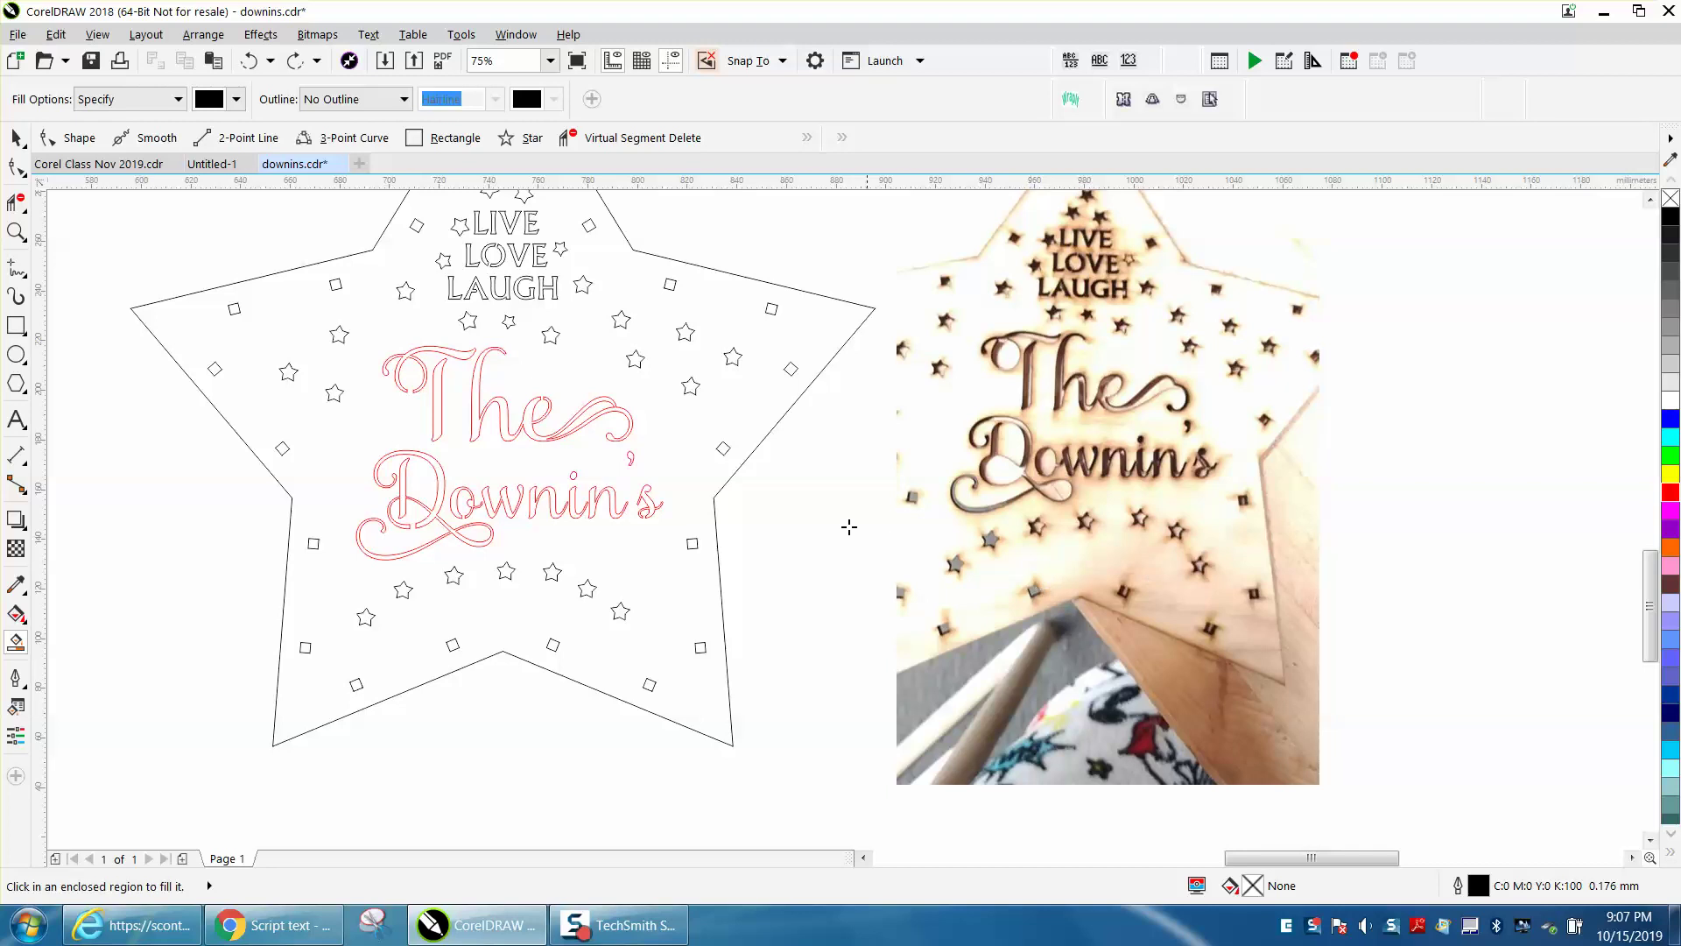
{"action": "scroll", "coordinate": [716, 506], "scroll_direction": "down", "scroll_amount": 2}
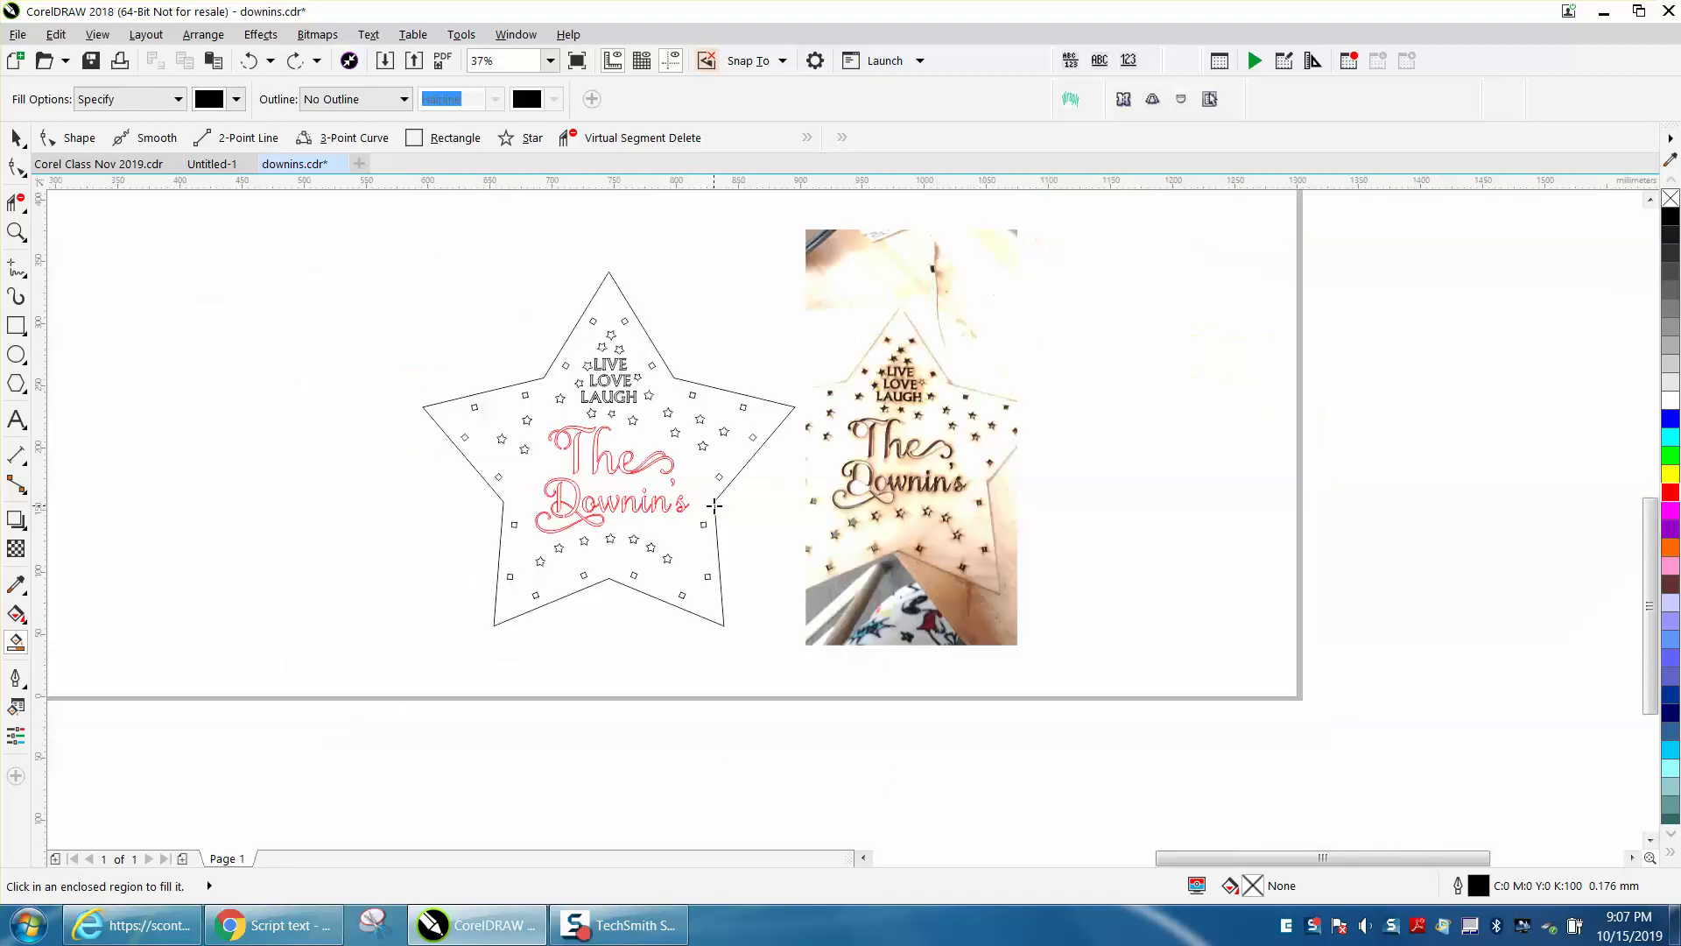